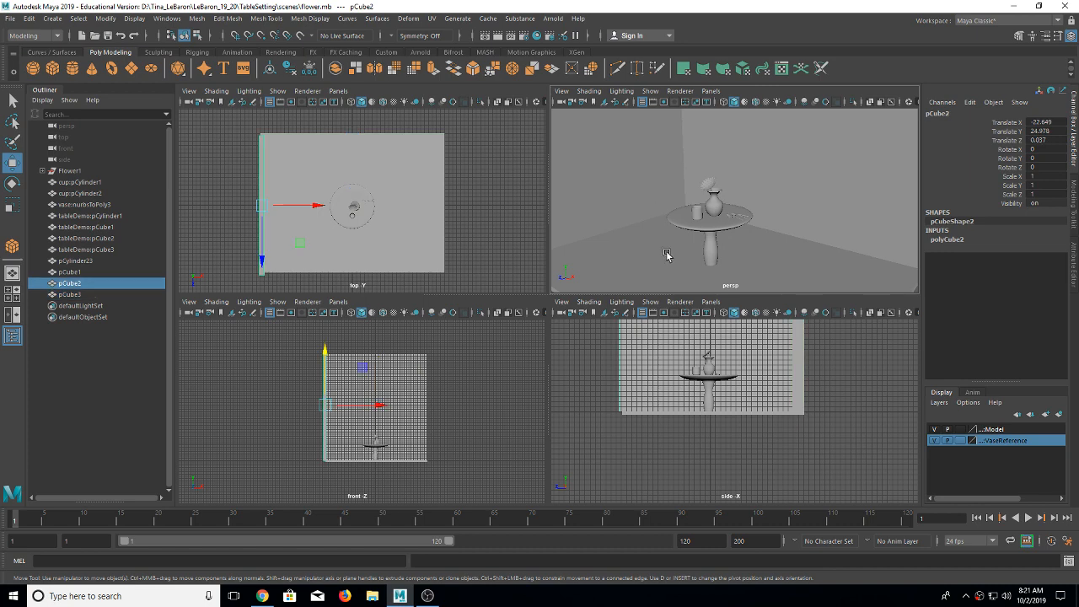
Step: Open the Hypershade, dock a viewport beside the material browser, and enlarge both panels
{"action": "left_click", "coordinate": [738, 262]}
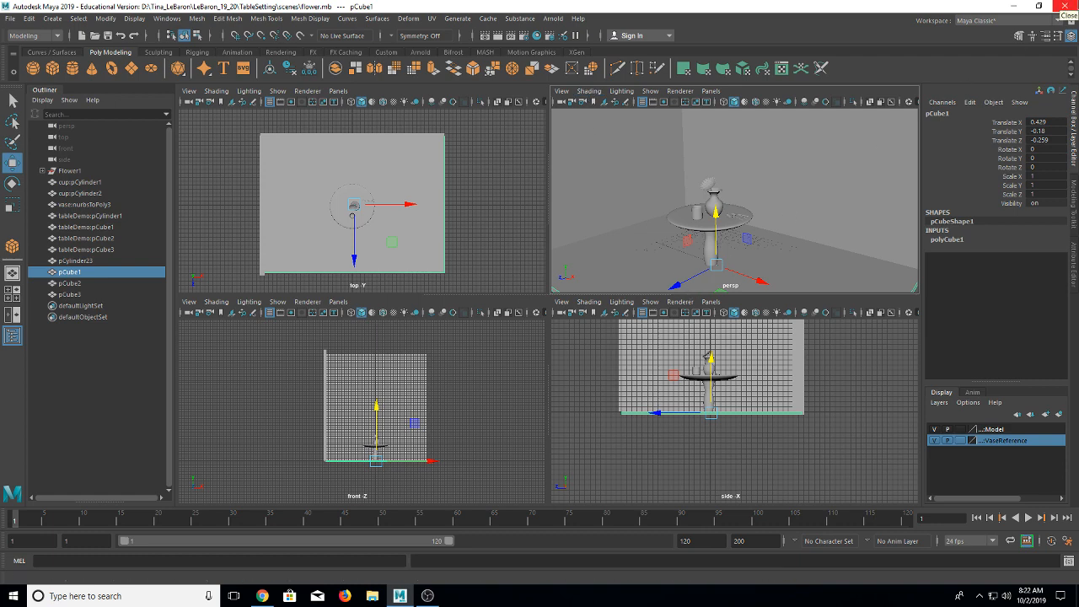
{"action": "left_click", "coordinate": [536, 37]}
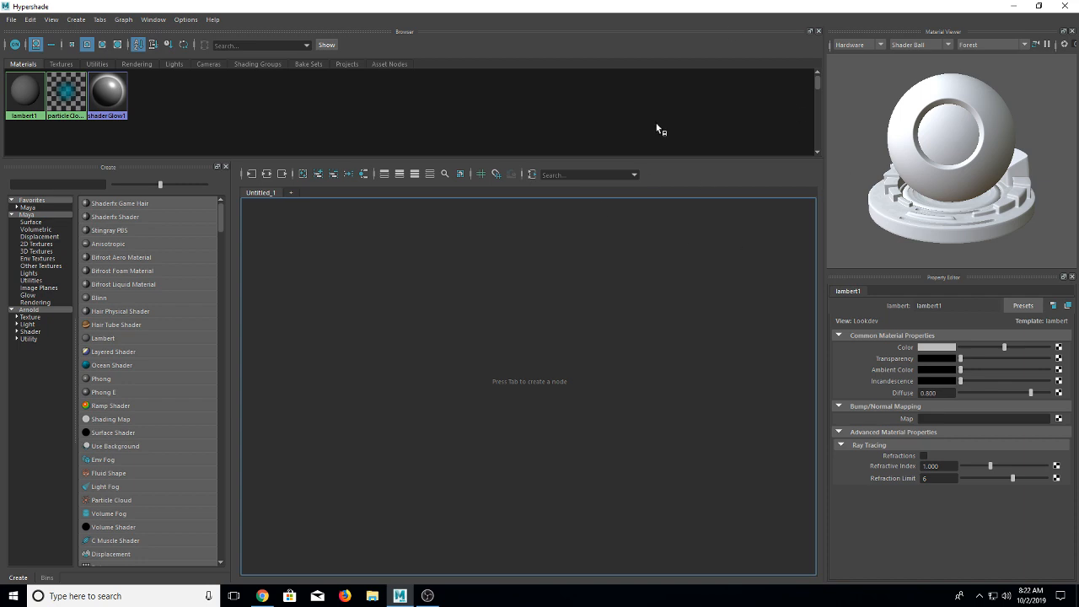
{"action": "left_click", "coordinate": [153, 19]}
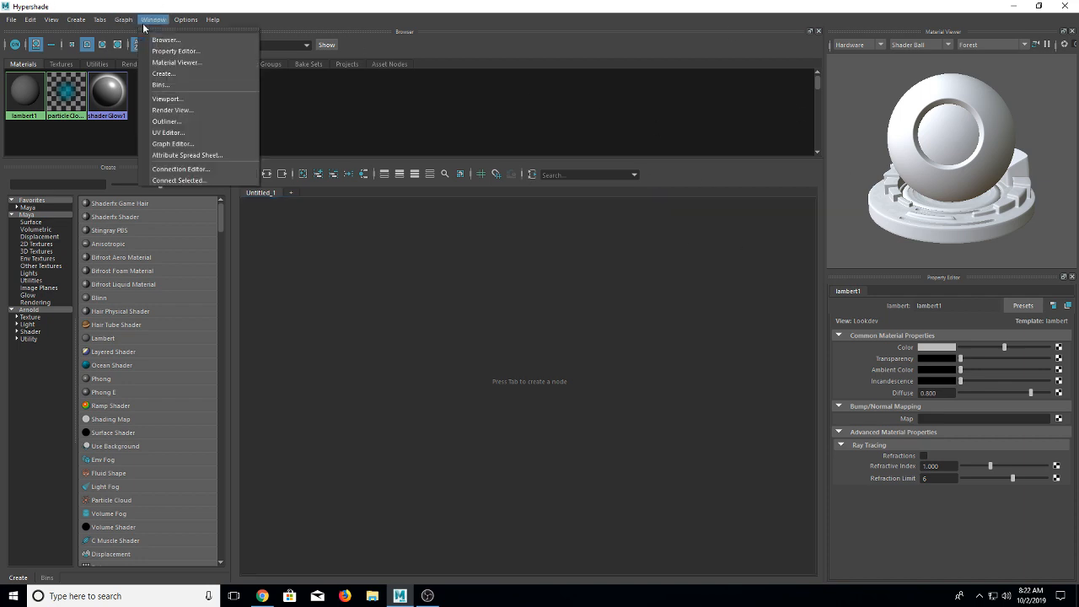
{"action": "left_click", "coordinate": [166, 99]}
{"action": "left_click_drag", "start_coordinate": [393, 149], "coordinate": [313, 76]}
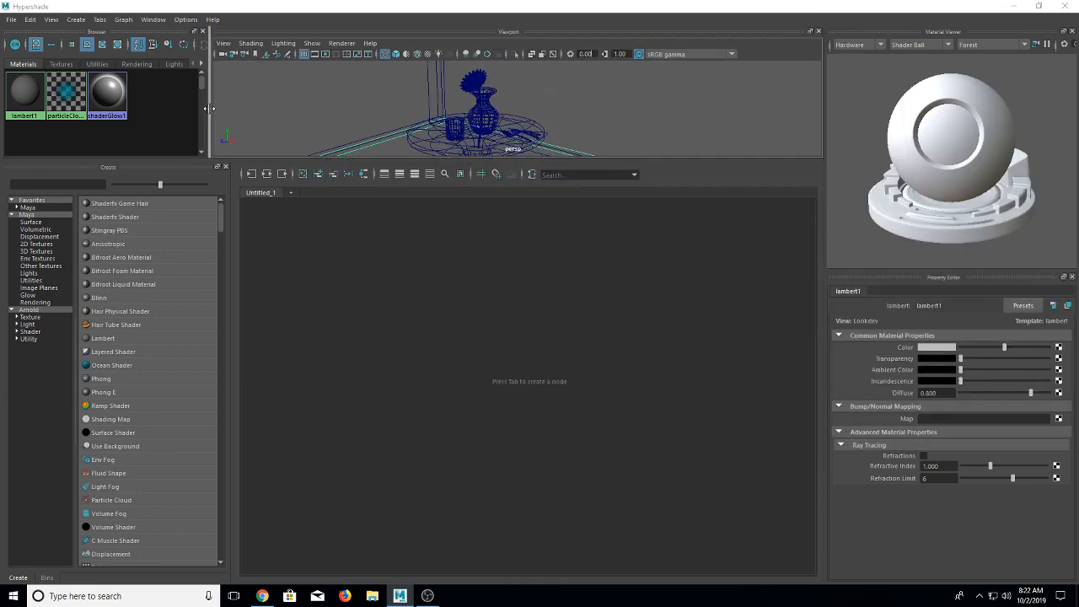
{"action": "left_click_drag", "start_coordinate": [209, 108], "coordinate": [384, 110]}
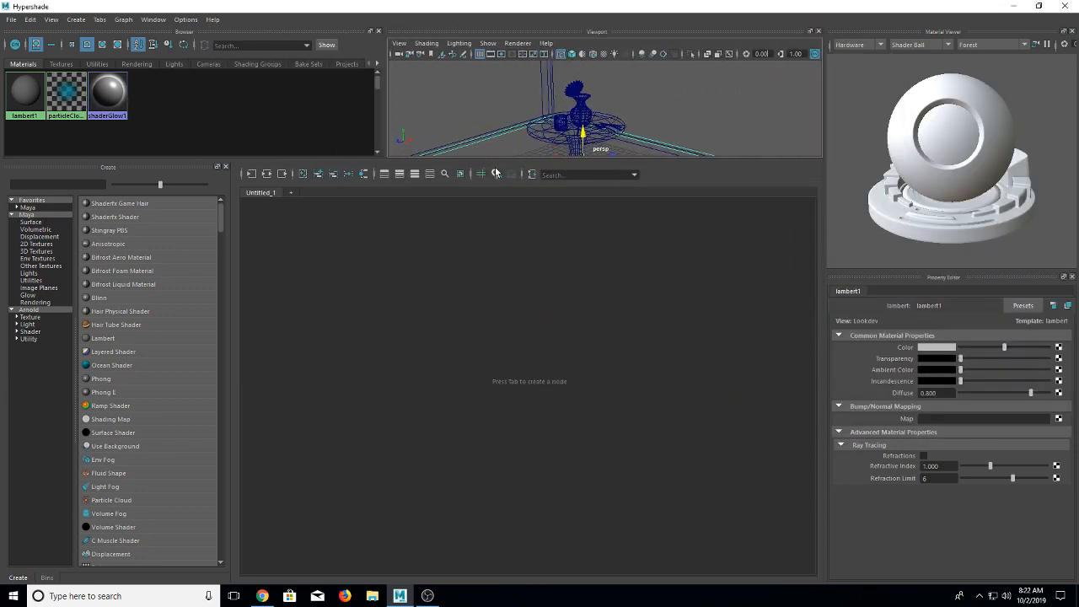
{"action": "left_click_drag", "start_coordinate": [496, 161], "coordinate": [510, 327]}
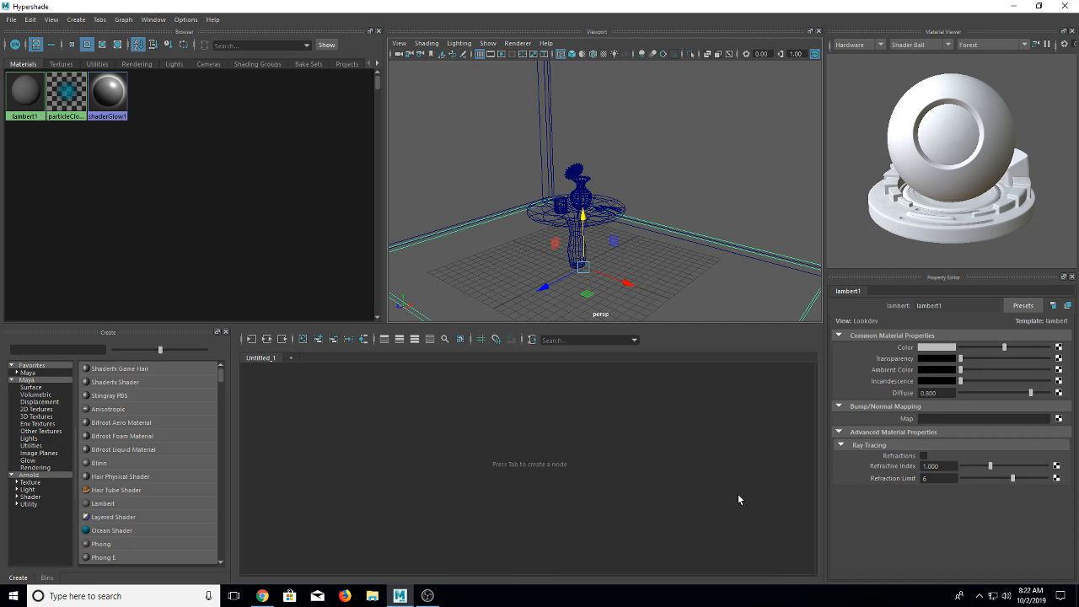
Step: Close the Hypershade's Property Editor, reopen it and dock it below the Material Viewer
{"action": "left_click", "coordinate": [1073, 276]}
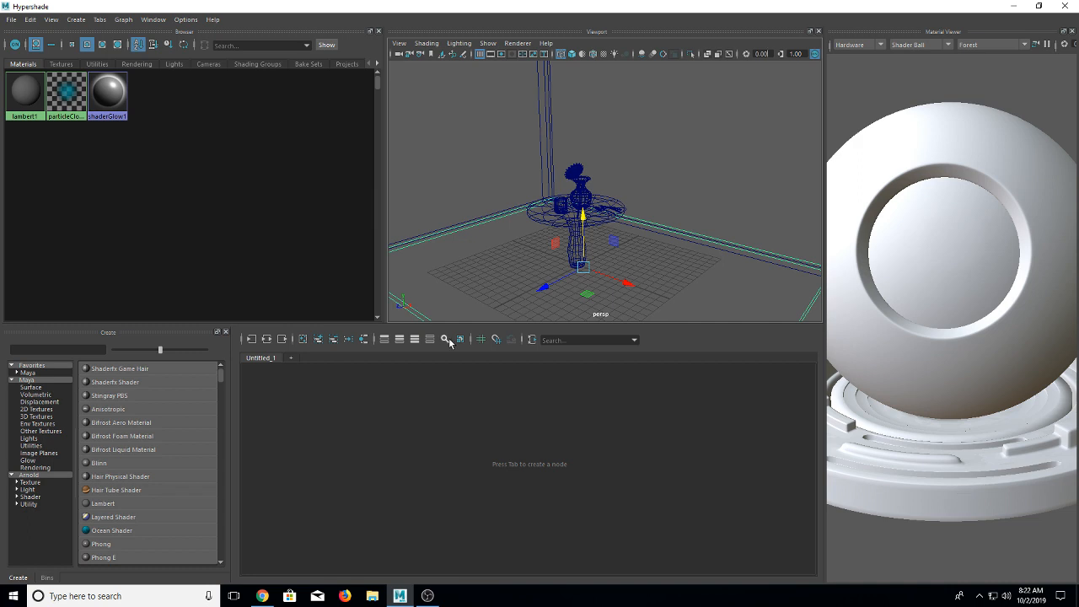
{"action": "left_click", "coordinate": [152, 19]}
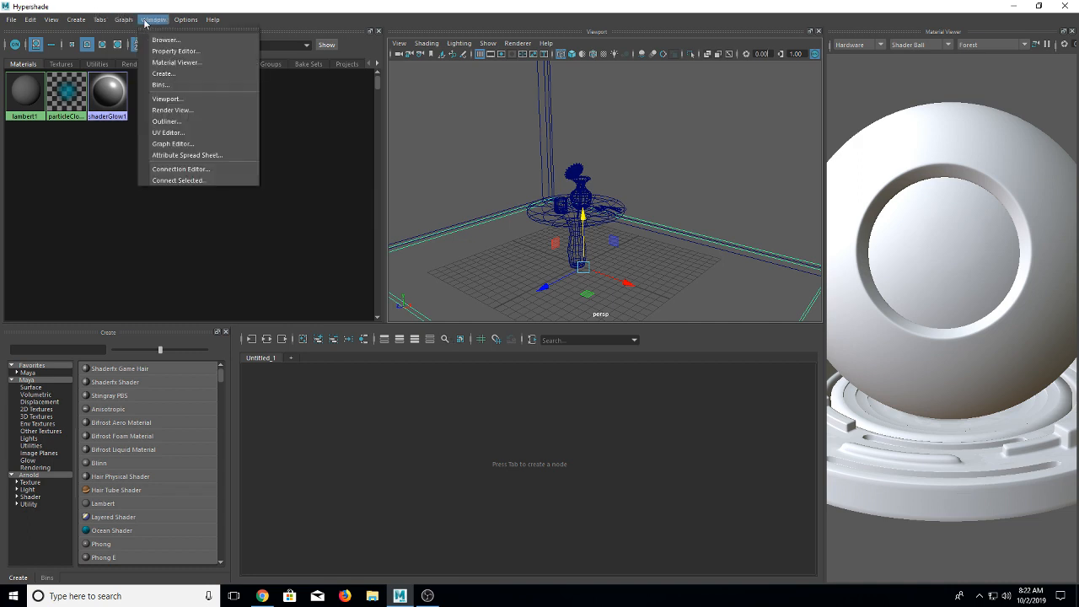
{"action": "left_click", "coordinate": [176, 50]}
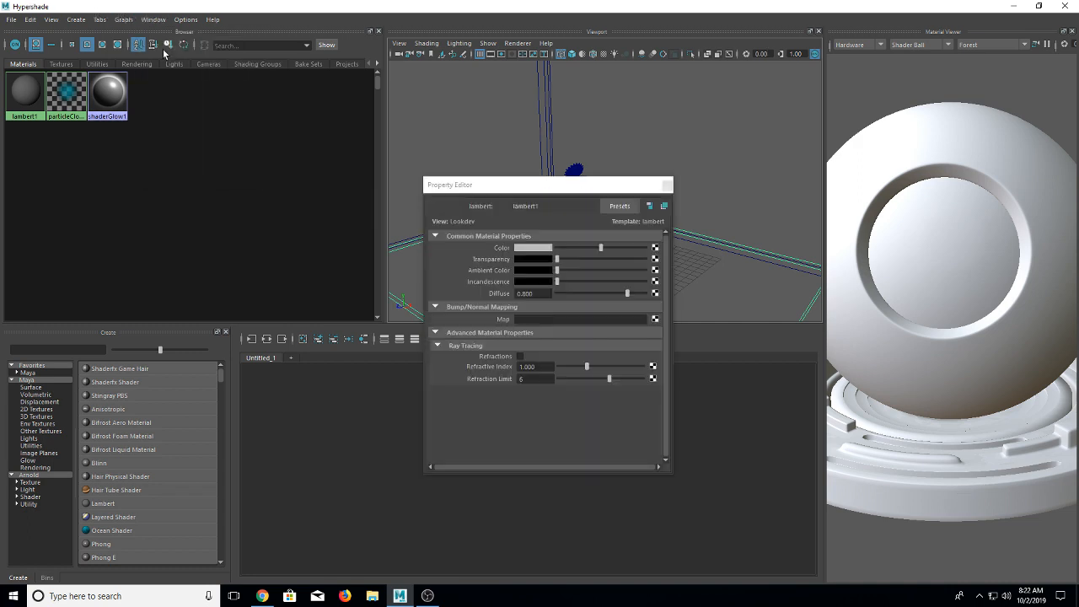
{"action": "left_click_drag", "start_coordinate": [484, 187], "coordinate": [919, 500]}
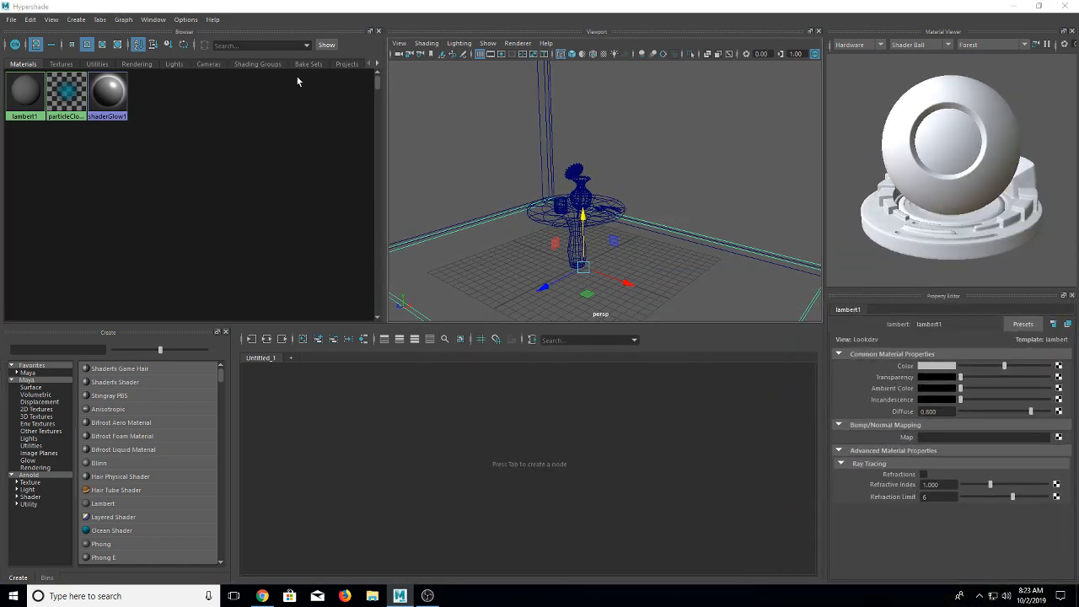
Step: Stack the material browser with the viewport as tabs and dock it back beside the viewport
{"action": "left_click_drag", "start_coordinate": [284, 31], "coordinate": [633, 126]}
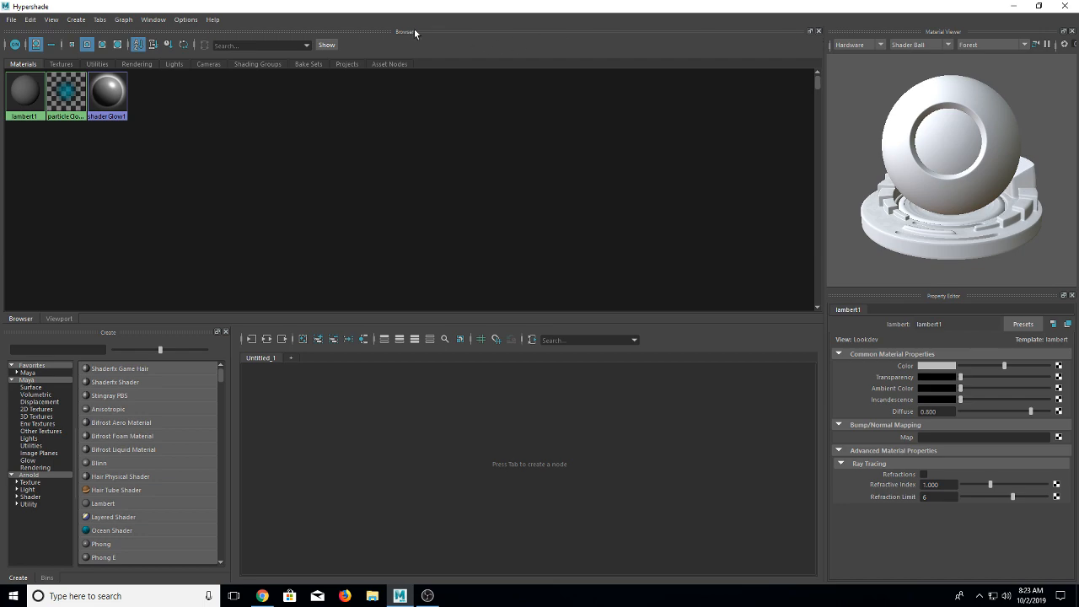
{"action": "left_click_drag", "start_coordinate": [414, 33], "coordinate": [240, 125]}
{"action": "left_click", "coordinate": [153, 19]}
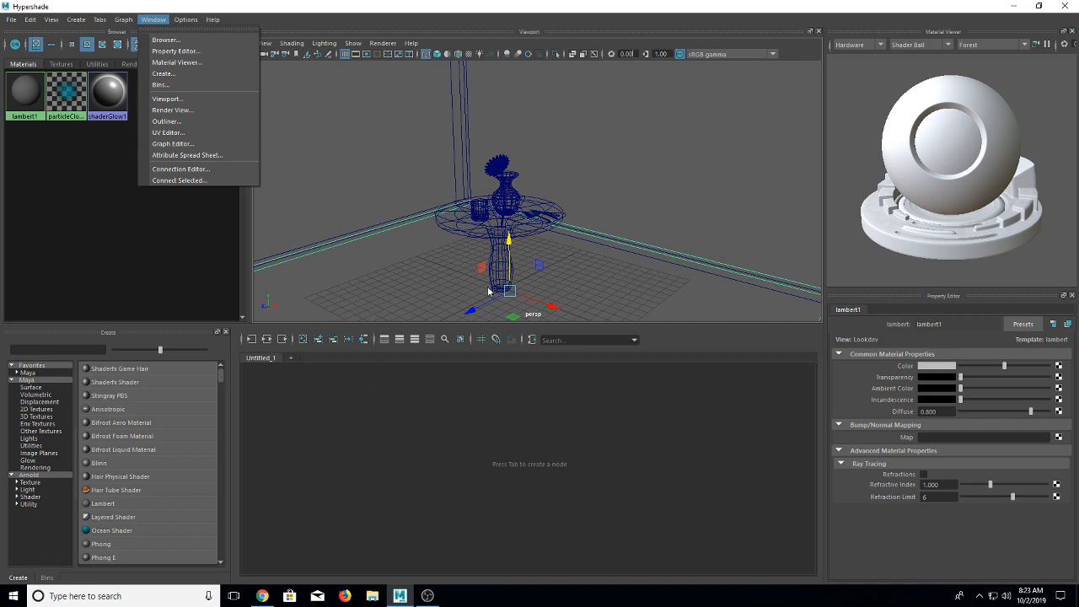
Step: Find "aista" among the creatable nodes, create an aiStandardSurface material and dismiss the output window
{"action": "left_click", "coordinate": [76, 349]}
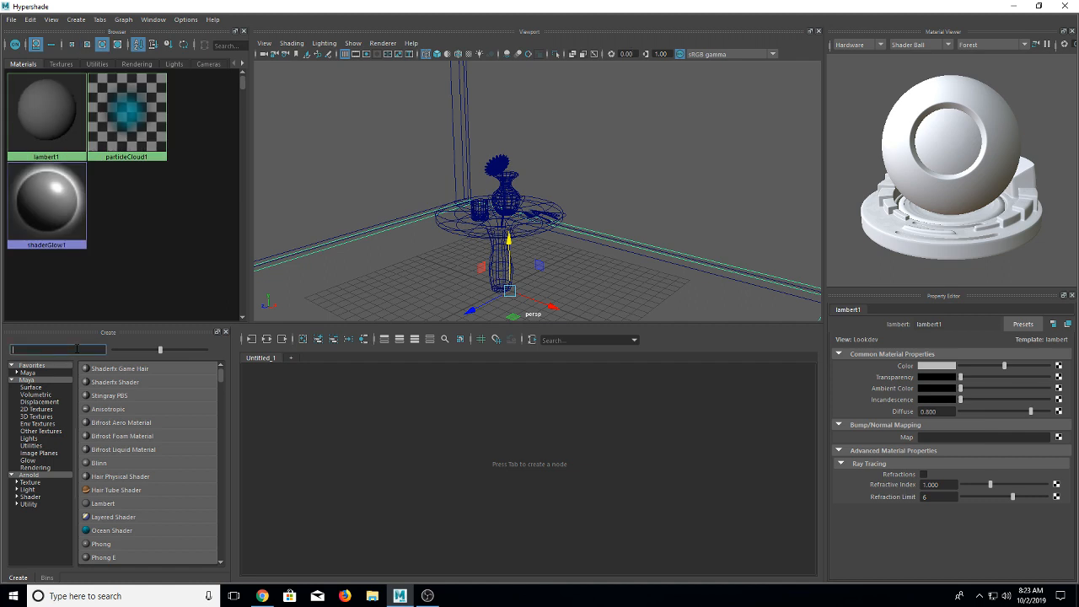
{"action": "type", "text": "aista"}
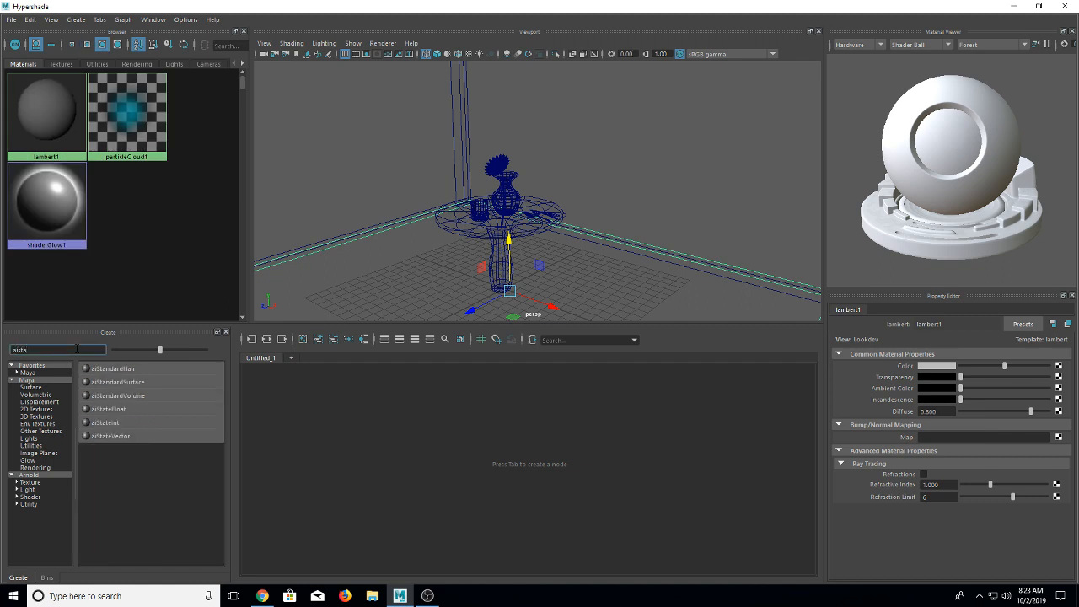
{"action": "left_click", "coordinate": [132, 381]}
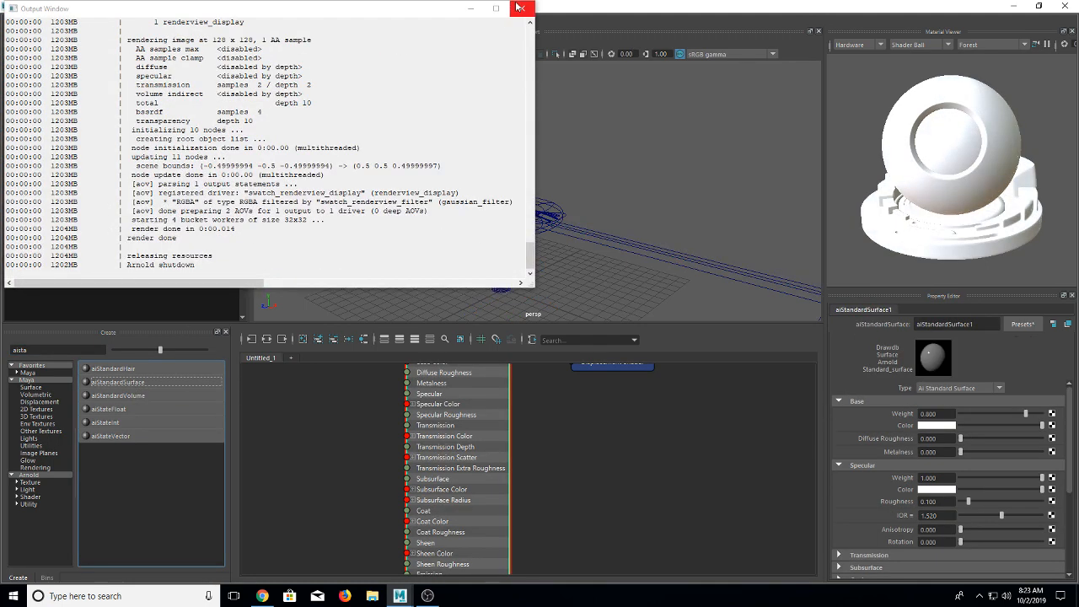
{"action": "left_click", "coordinate": [520, 8]}
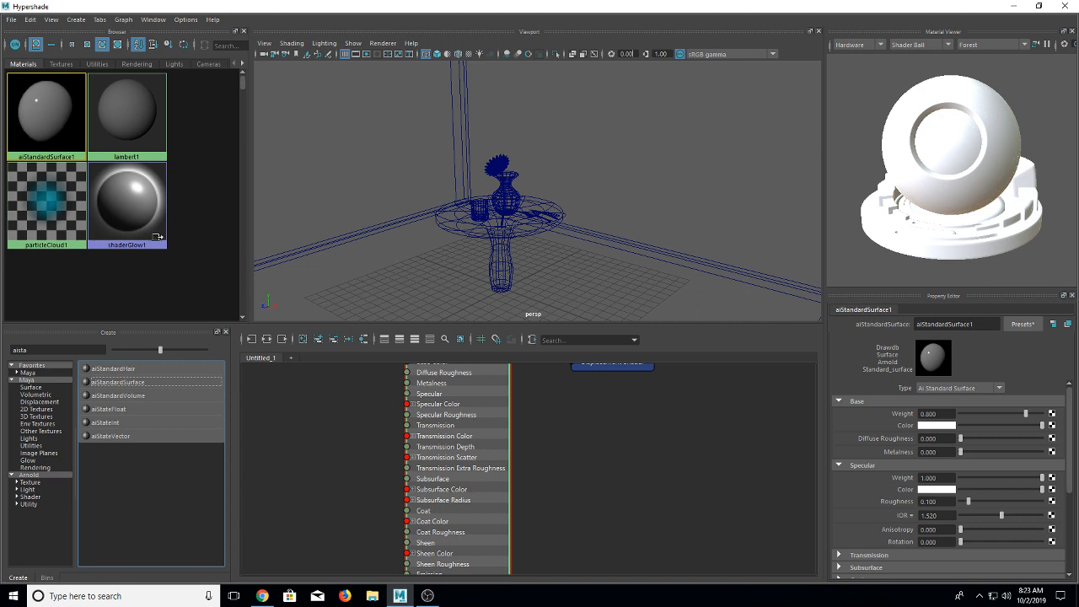
{"action": "left_click", "coordinate": [192, 154]}
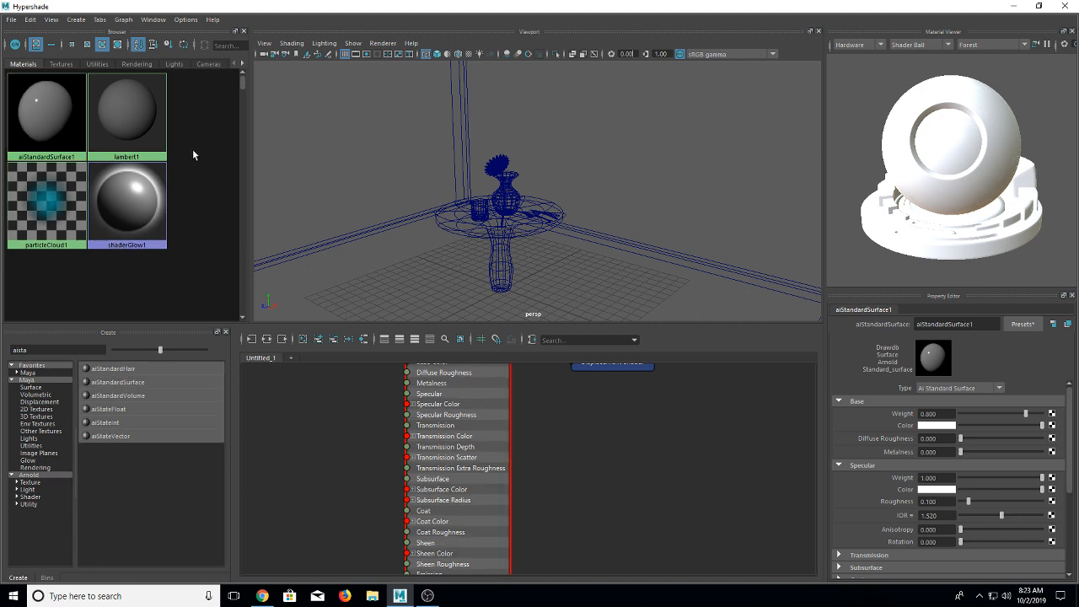
Step: Replace the aiStandardSurface1 settings with the Brushed_Metal preset and dismiss the output window
{"action": "left_click", "coordinate": [1020, 326]}
{"action": "mouse_move", "coordinate": [1014, 193]}
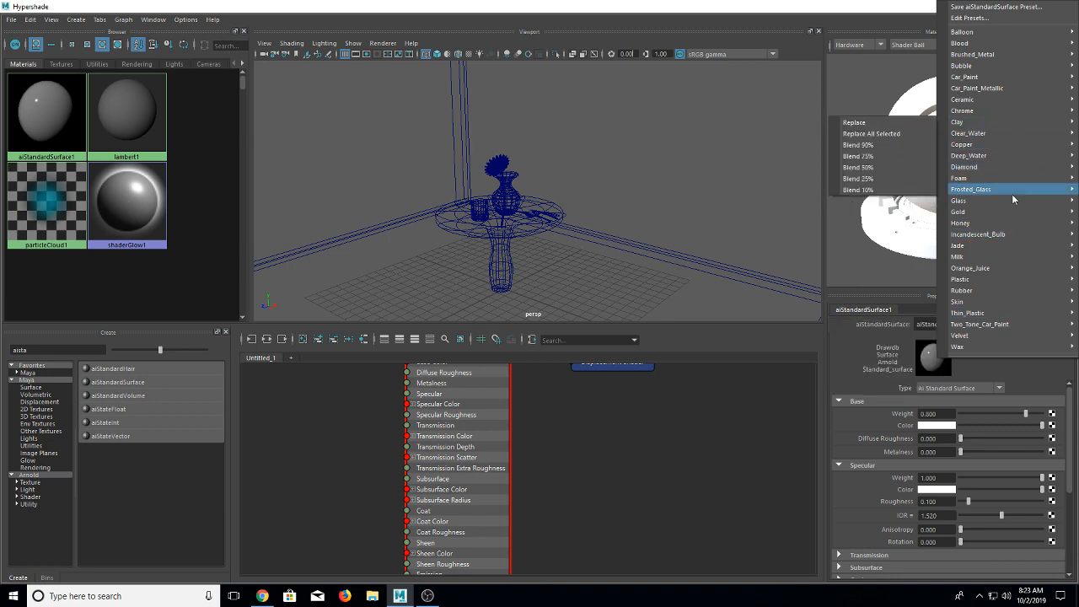
{"action": "mouse_move", "coordinate": [1003, 260]}
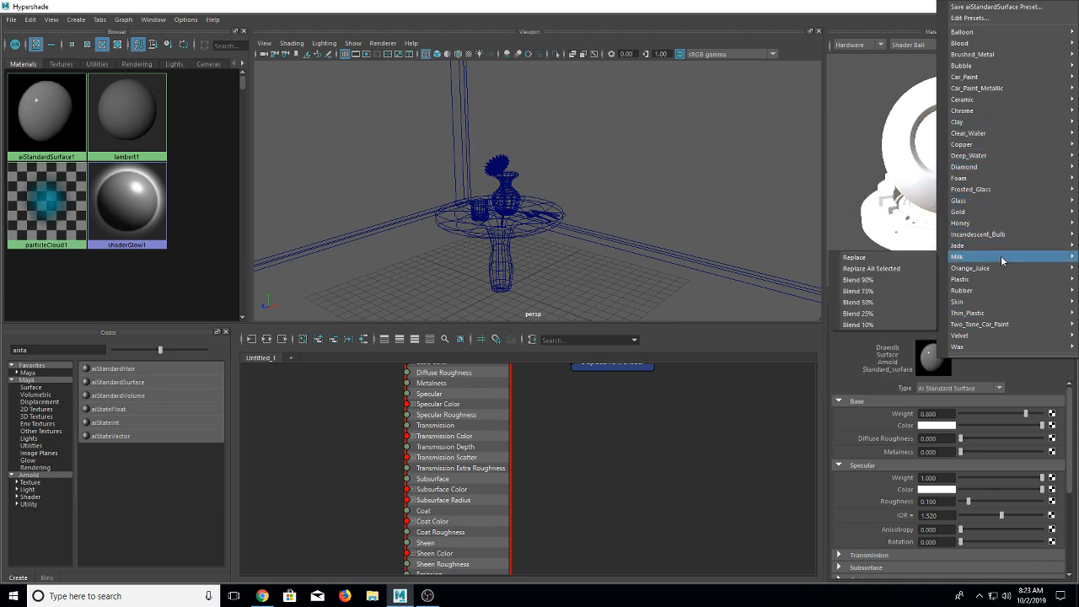
{"action": "mouse_move", "coordinate": [1007, 110]}
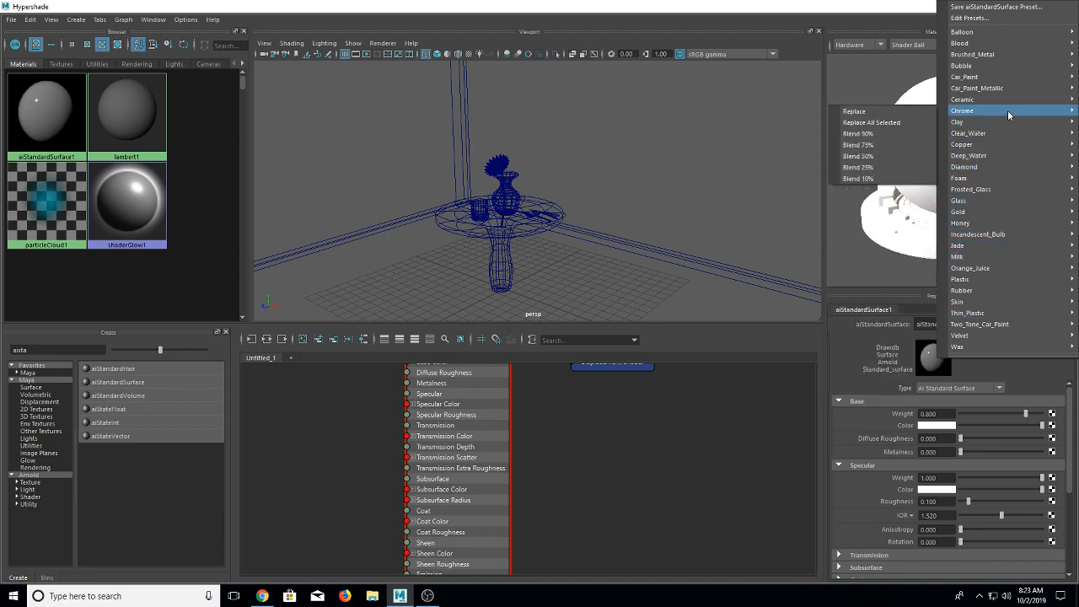
{"action": "mouse_move", "coordinate": [1004, 54]}
{"action": "left_click", "coordinate": [854, 56]}
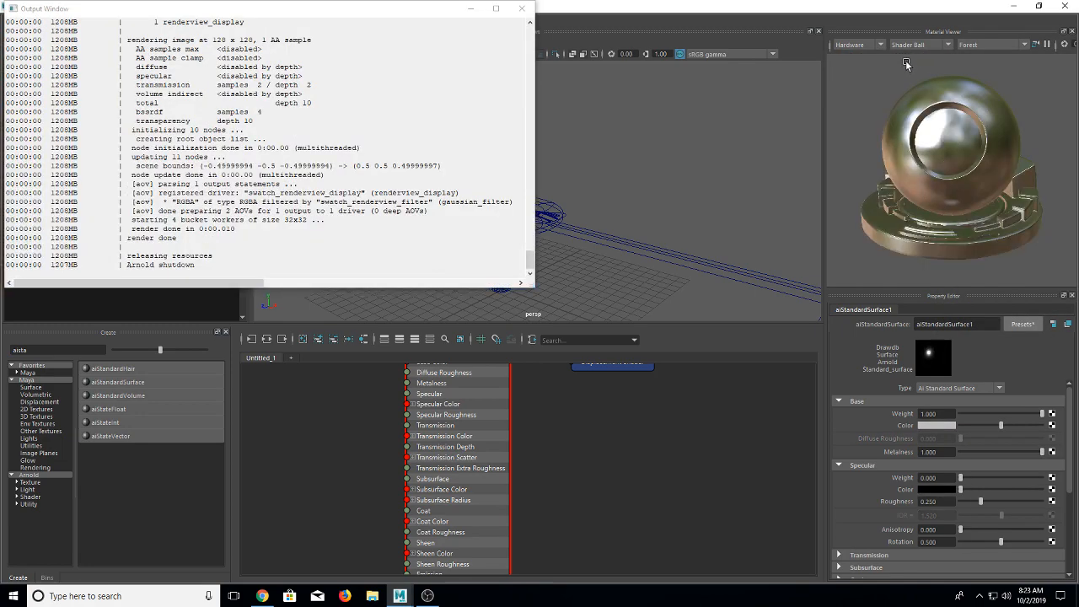
{"action": "left_click", "coordinate": [522, 9]}
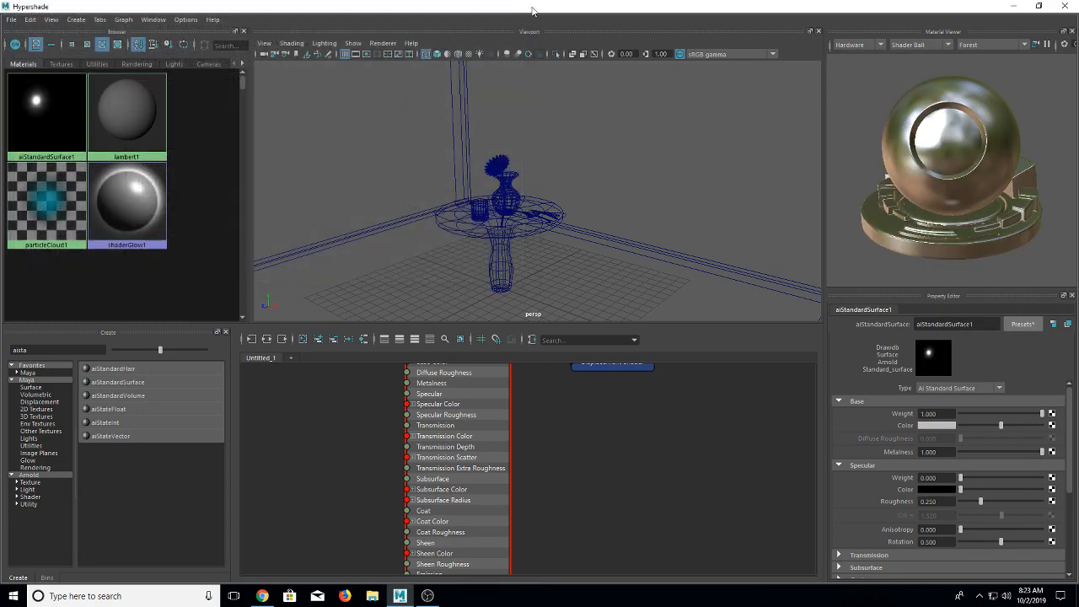
Step: Assign the aiStandardSurface1 material to the three pieces of cutlery on the table
{"action": "left_click_drag", "start_coordinate": [532, 10], "coordinate": [730, 314]}
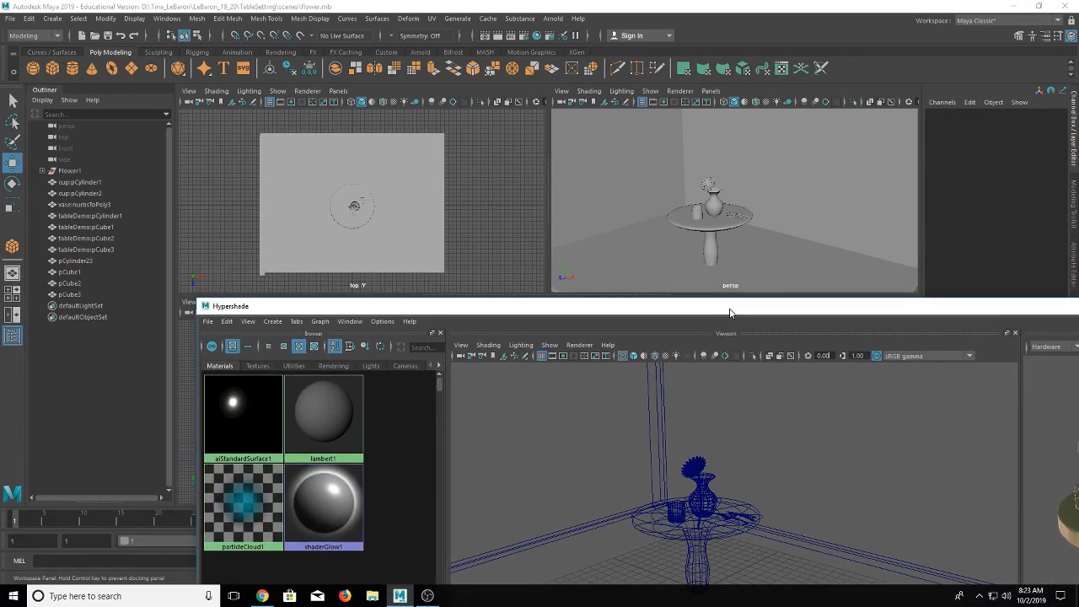
{"action": "scroll", "coordinate": [757, 211], "scroll_direction": "up", "scroll_amount": 5}
{"action": "left_click", "coordinate": [716, 277]}
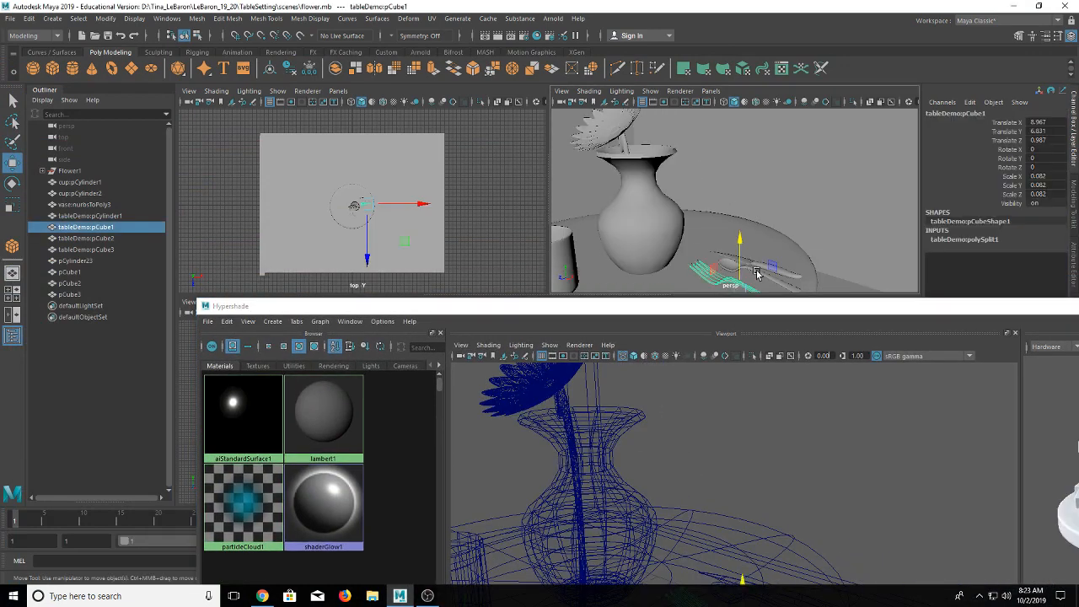
{"action": "left_click", "coordinate": [757, 270], "text": "shift"}
{"action": "left_click", "coordinate": [764, 265], "text": "shift"}
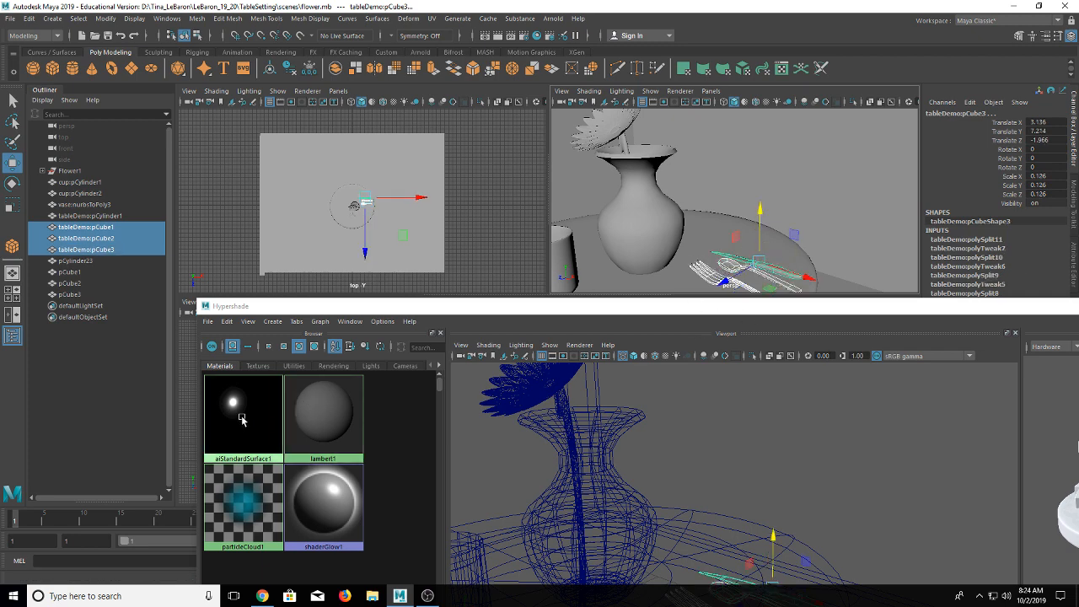
{"action": "right_click_drag", "start_coordinate": [242, 419], "coordinate": [242, 387]}
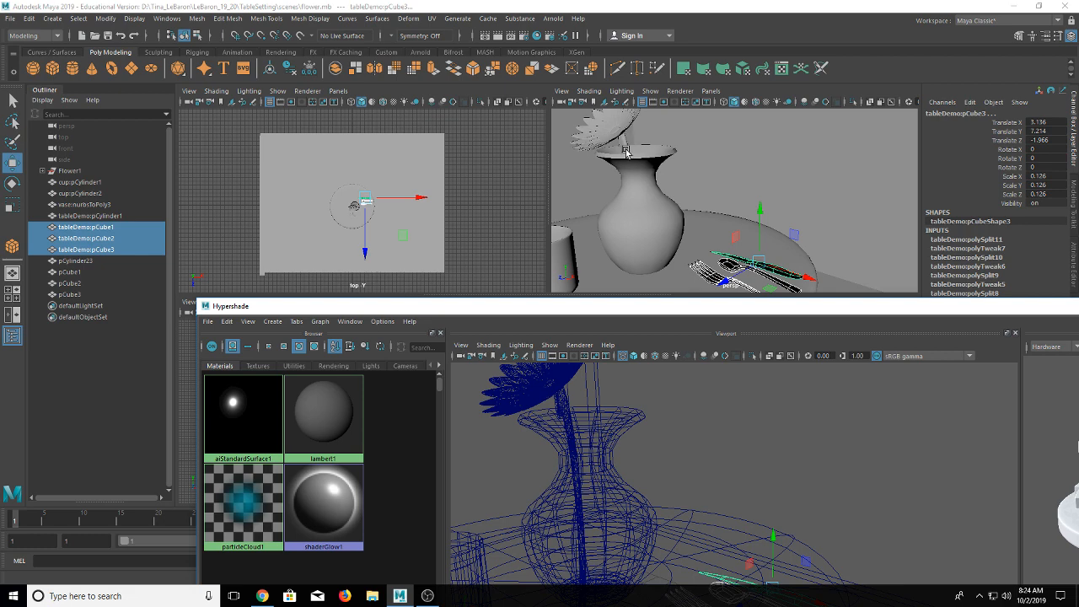
Step: Find "ramp" among the creatable nodes and create a Ramp Shader material for the flower
{"action": "left_click_drag", "start_coordinate": [629, 155], "coordinate": [662, 167], "text": "alt"}
{"action": "middle_click_drag", "start_coordinate": [772, 254], "coordinate": [748, 238], "text": "alt"}
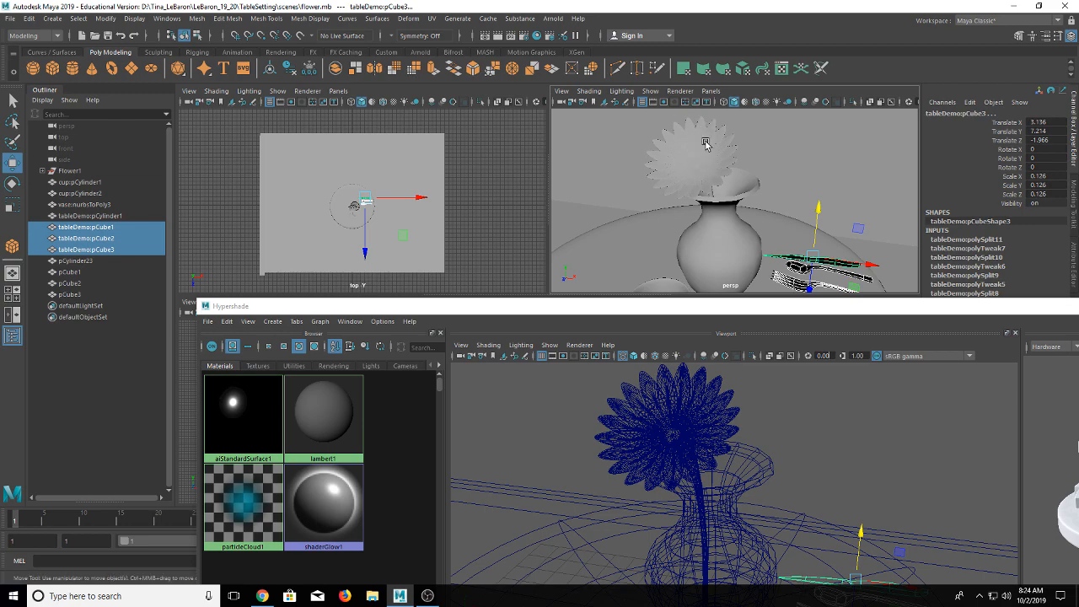
{"action": "left_click_drag", "start_coordinate": [491, 307], "coordinate": [364, 114]}
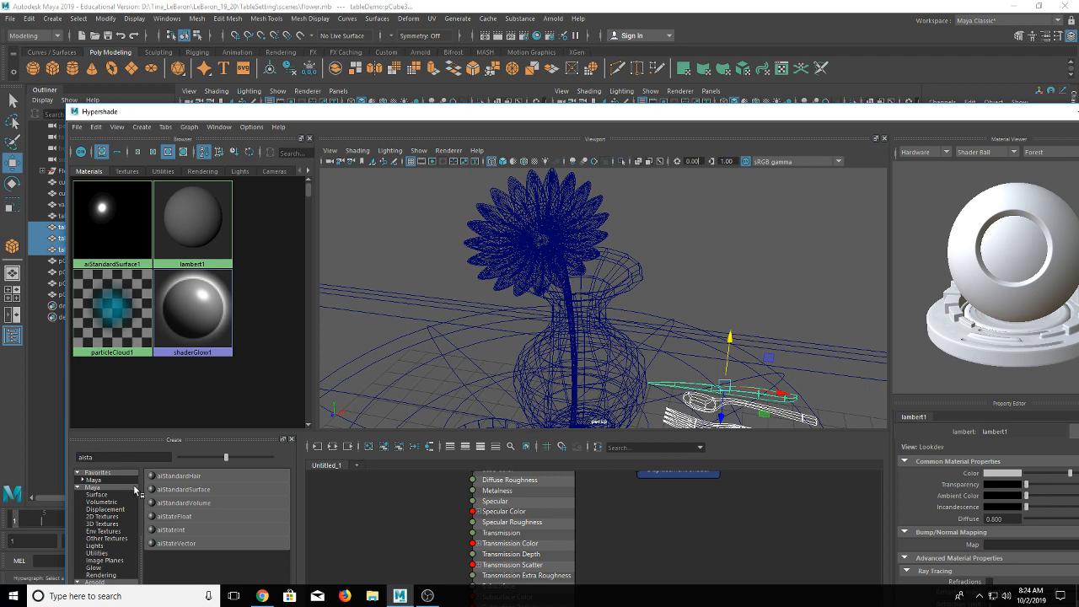
{"action": "left_click_drag", "start_coordinate": [127, 456], "coordinate": [42, 455]}
{"action": "type", "text": "ramp"}
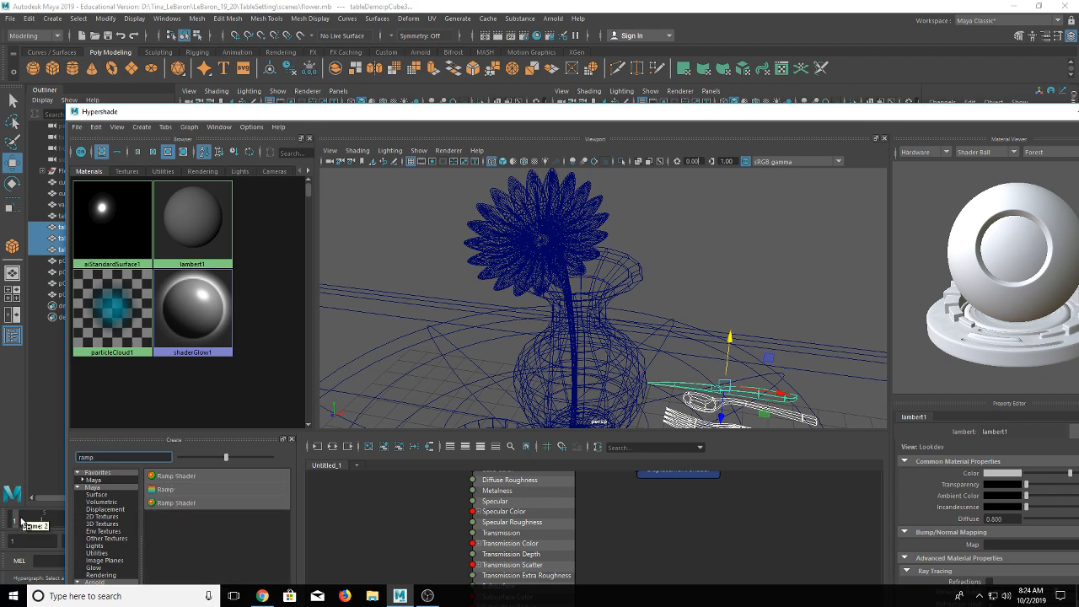
{"action": "left_click", "coordinate": [191, 477]}
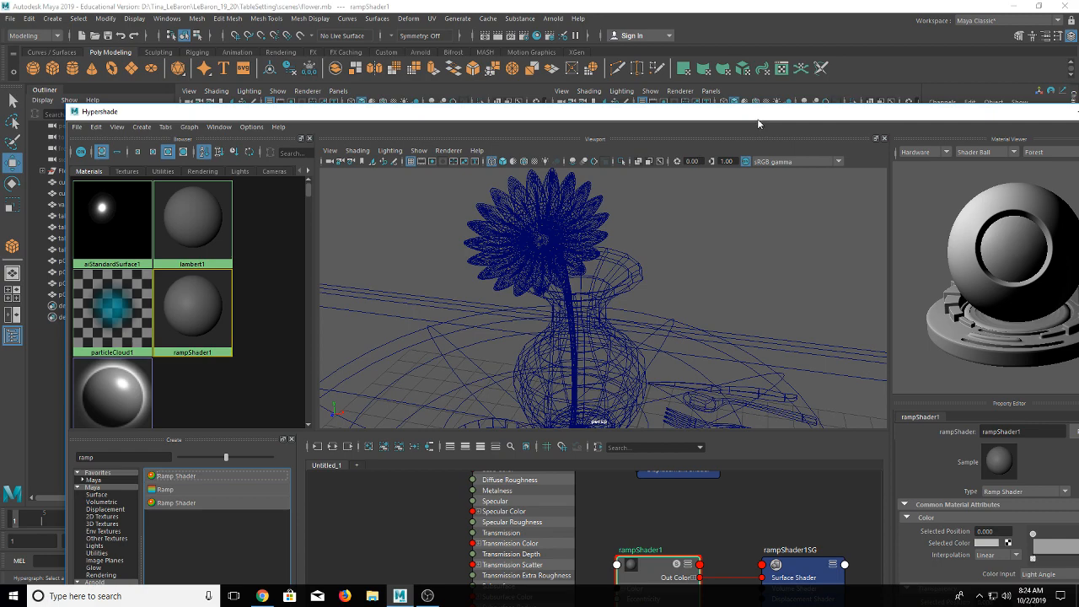
Step: Set the color of rampShader1's first color ramp point, at position 0.000, to white
{"action": "left_click_drag", "start_coordinate": [717, 118], "coordinate": [570, 74]}
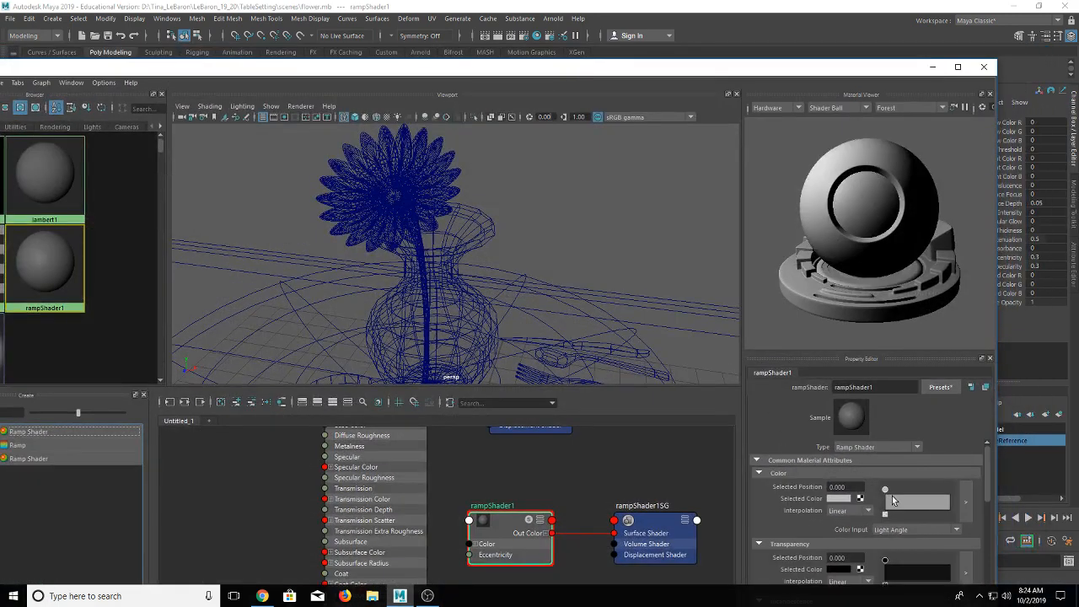
{"action": "left_click", "coordinate": [887, 513]}
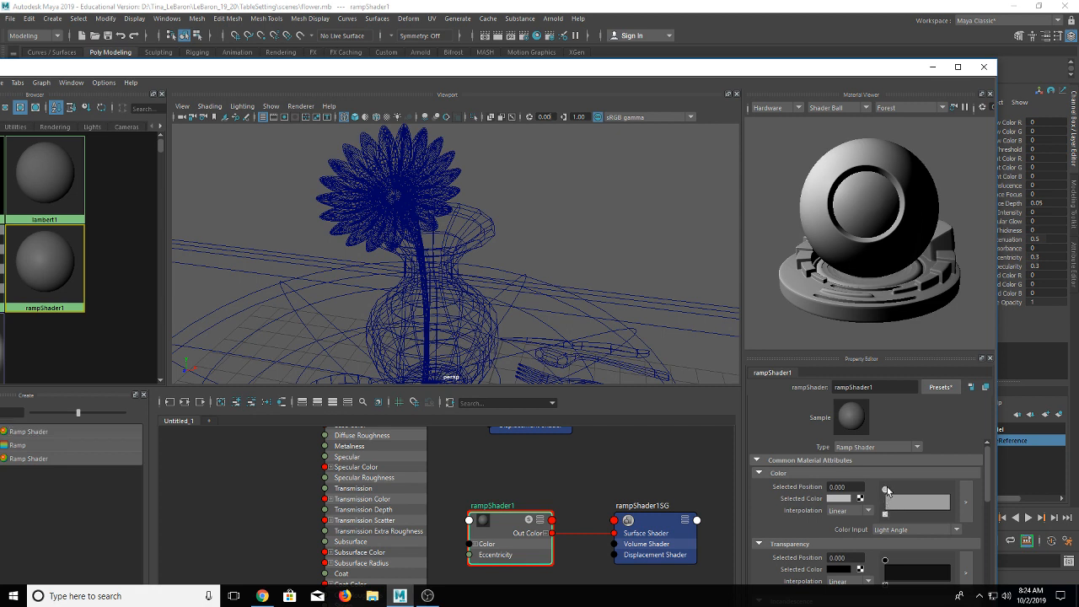
{"action": "left_click", "coordinate": [850, 500]}
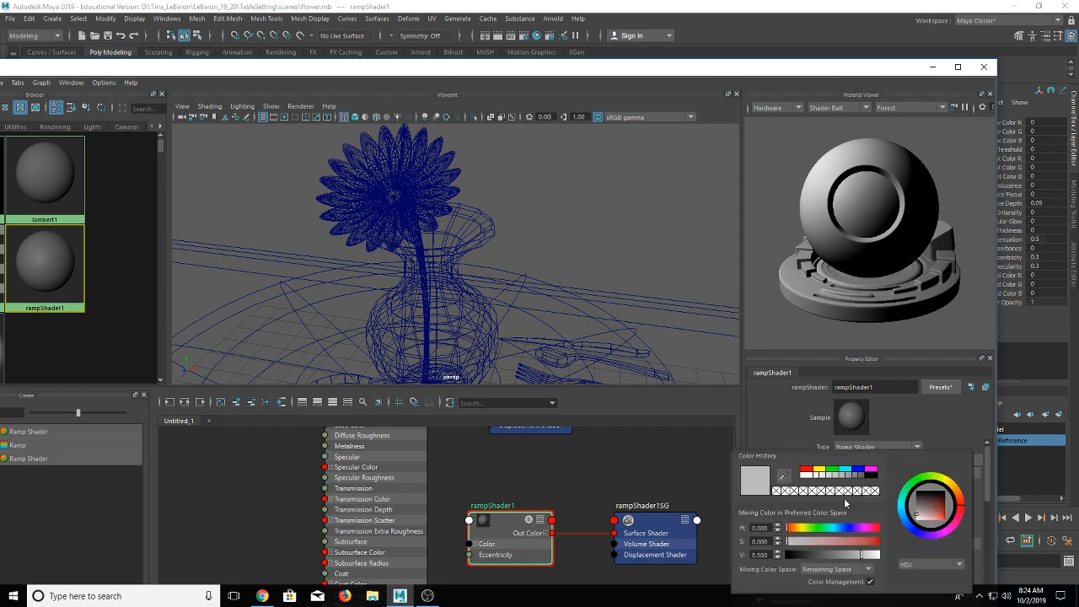
{"action": "left_click", "coordinate": [810, 479]}
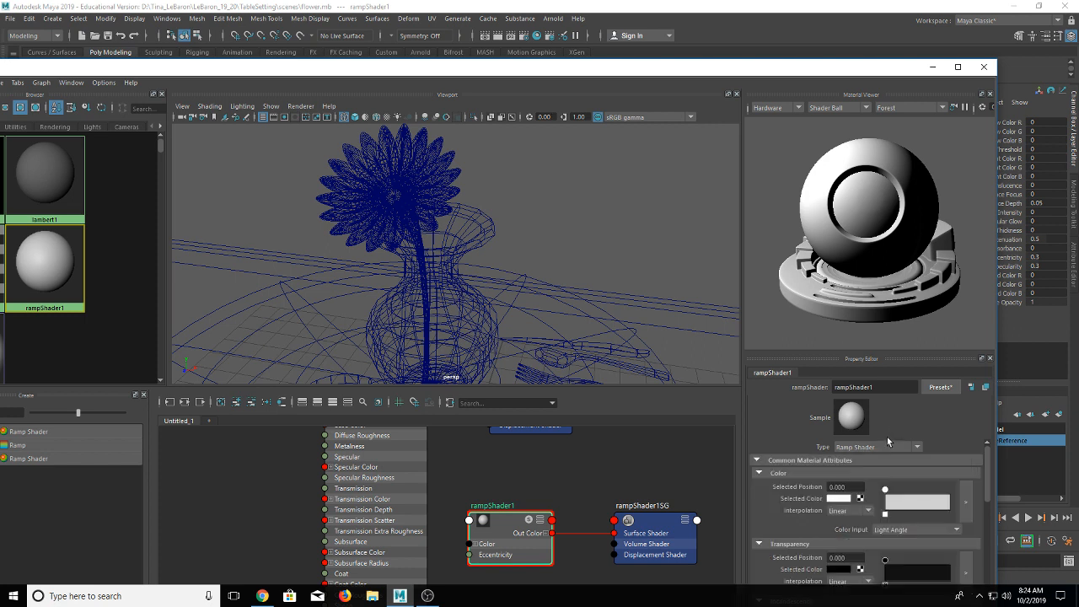
Step: Add a second color ramp point to rampShader1 at about position 0.452 and set its color to pink
{"action": "left_click", "coordinate": [933, 500]}
{"action": "left_click_drag", "start_coordinate": [936, 493], "coordinate": [915, 491]}
{"action": "left_click", "coordinate": [839, 499]}
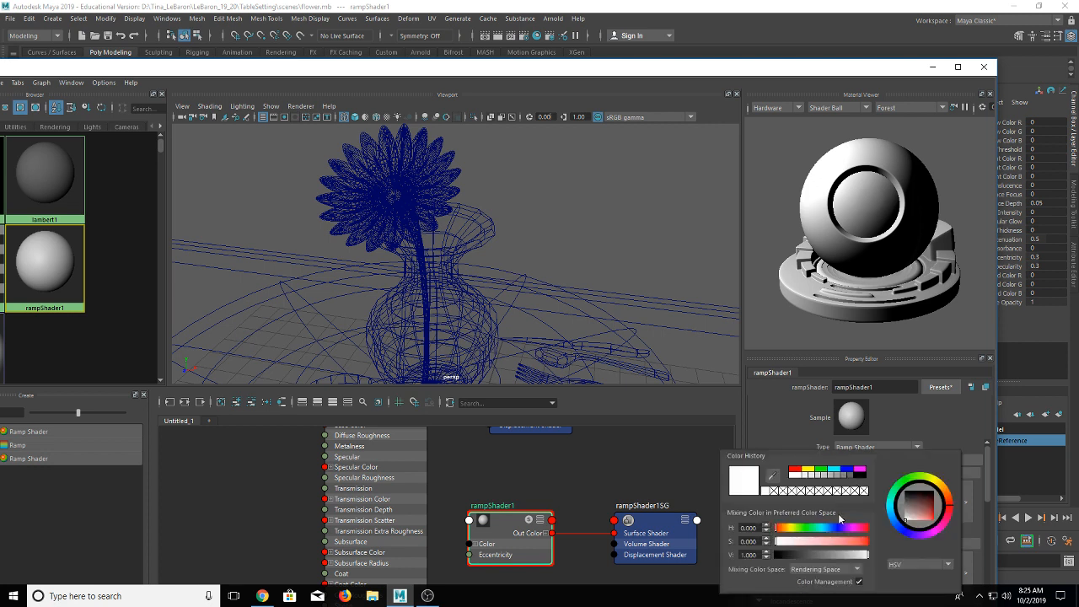
{"action": "left_click", "coordinate": [927, 515]}
{"action": "left_click_drag", "start_coordinate": [926, 511], "coordinate": [925, 517]}
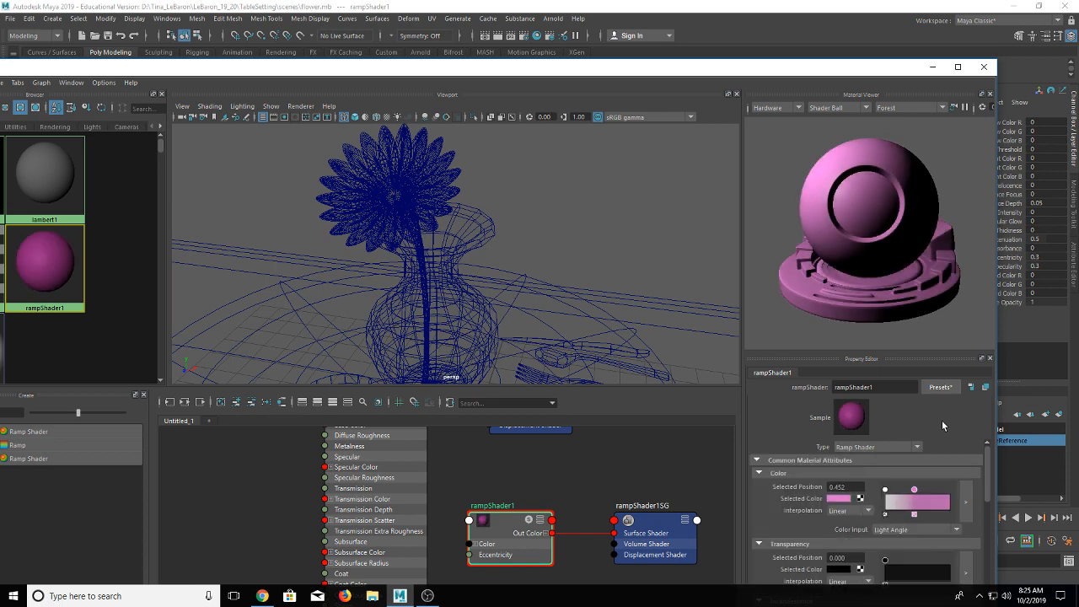
Step: Examine rampShader1's interpolation and color input options, along with its scatter, specular shading and specular color attributes
{"action": "scroll", "coordinate": [913, 500], "scroll_direction": "down", "scroll_amount": 1}
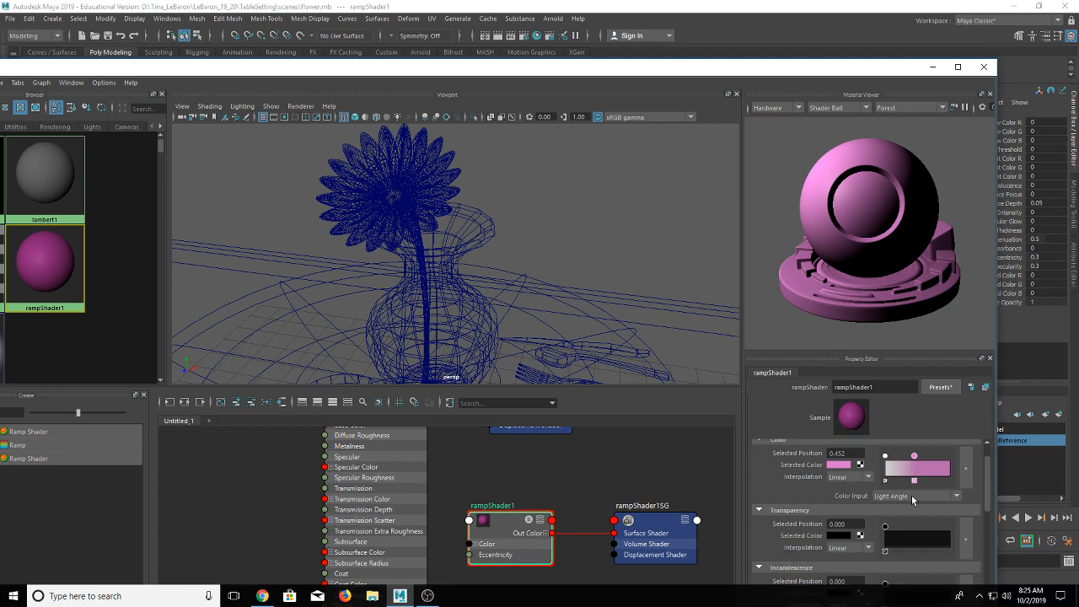
{"action": "left_click", "coordinate": [868, 478]}
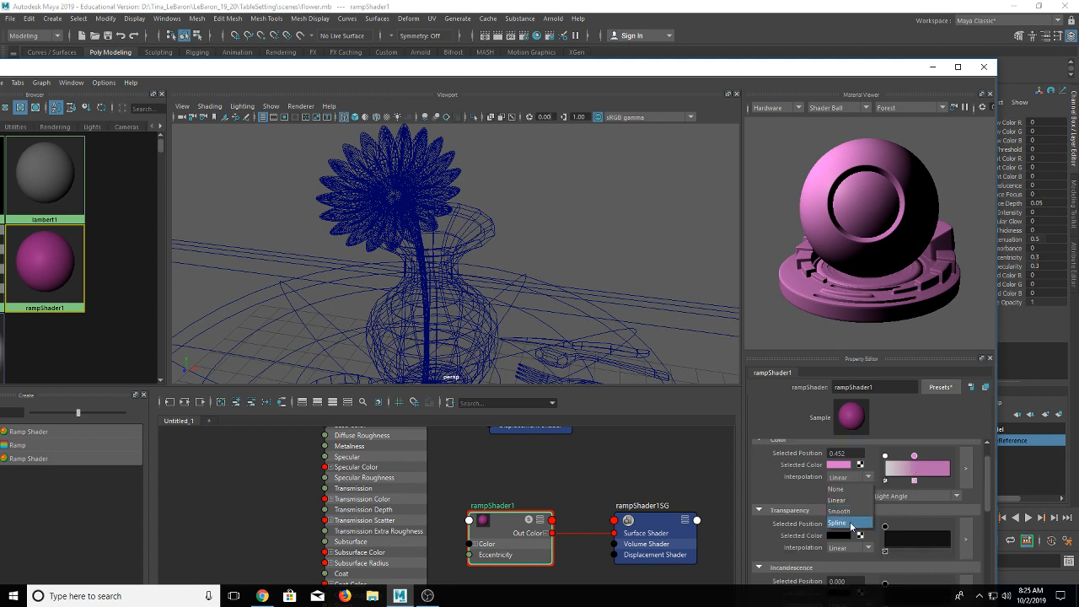
{"action": "left_click", "coordinate": [801, 485]}
{"action": "left_click", "coordinate": [944, 498]}
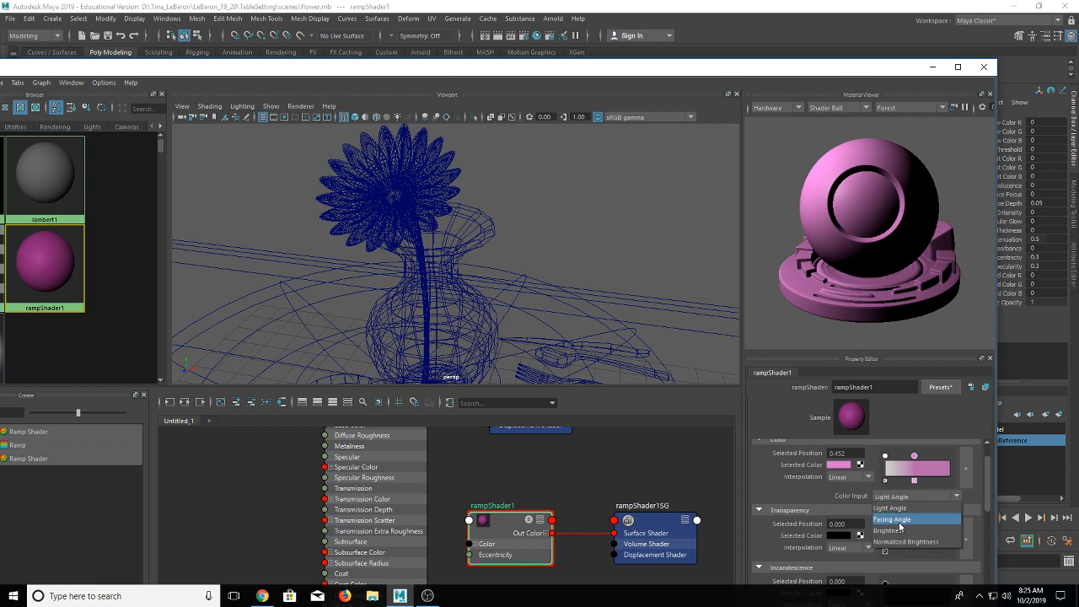
{"action": "left_click", "coordinate": [805, 492]}
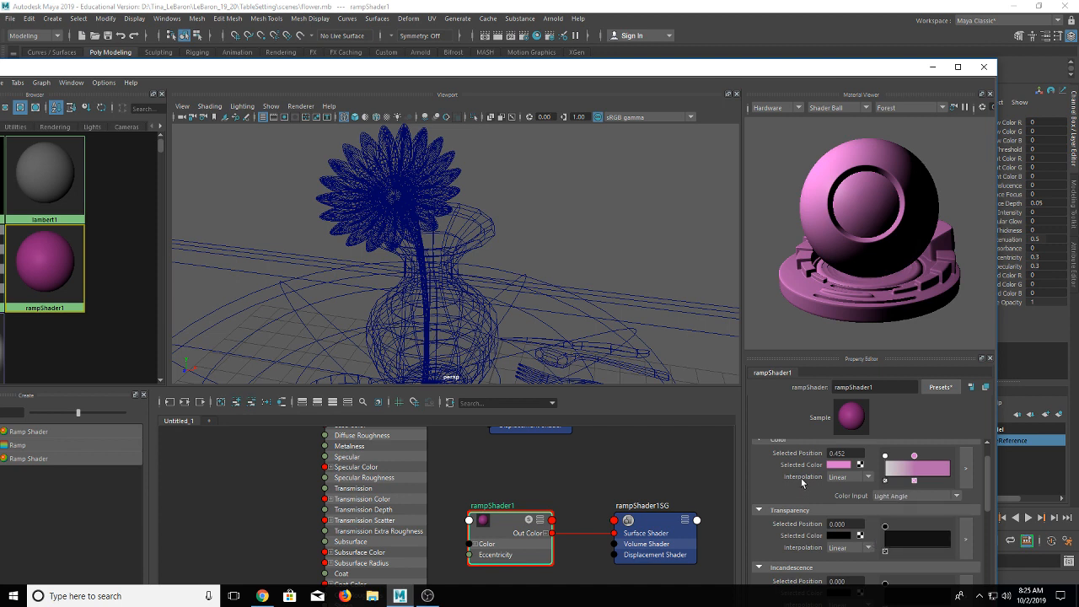
{"action": "scroll", "coordinate": [808, 498], "scroll_direction": "down", "scroll_amount": 3}
{"action": "scroll", "coordinate": [818, 513], "scroll_direction": "down", "scroll_amount": 5}
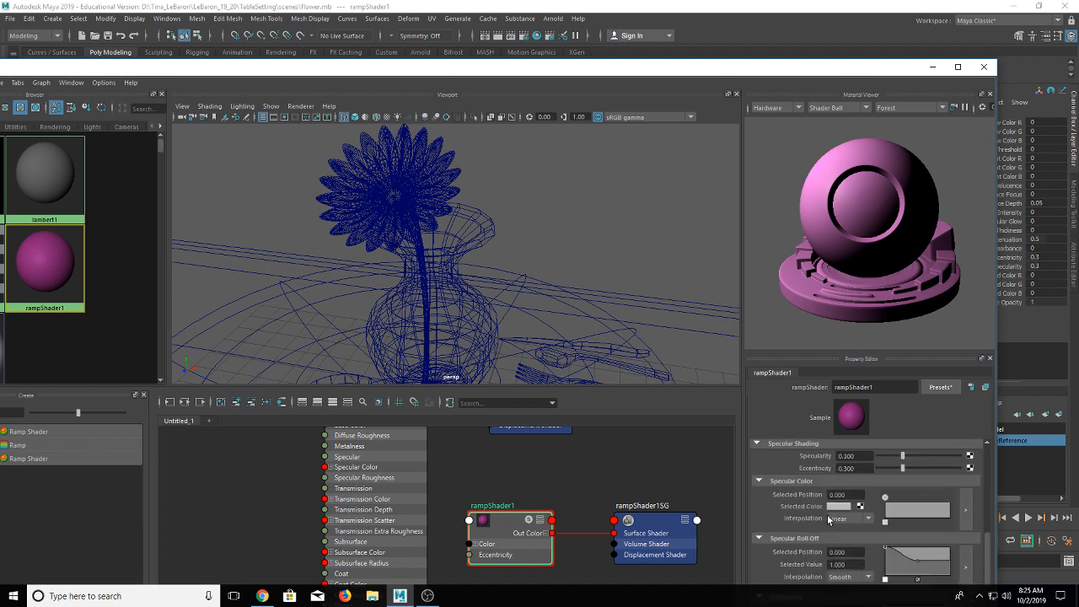
{"action": "scroll", "coordinate": [822, 511], "scroll_direction": "up", "scroll_amount": 3}
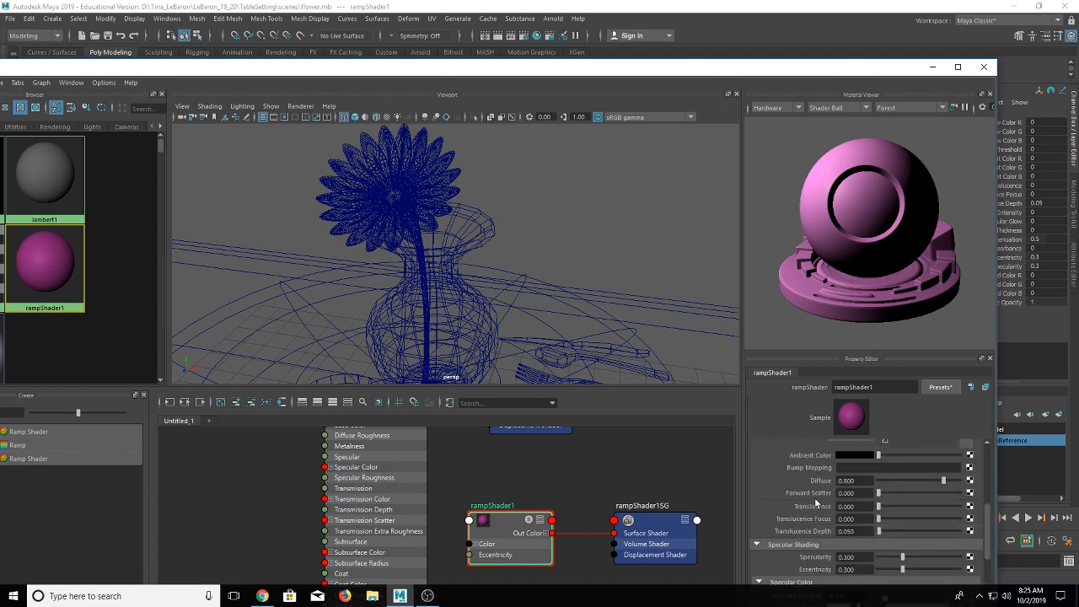
{"action": "scroll", "coordinate": [815, 503], "scroll_direction": "down", "scroll_amount": 3}
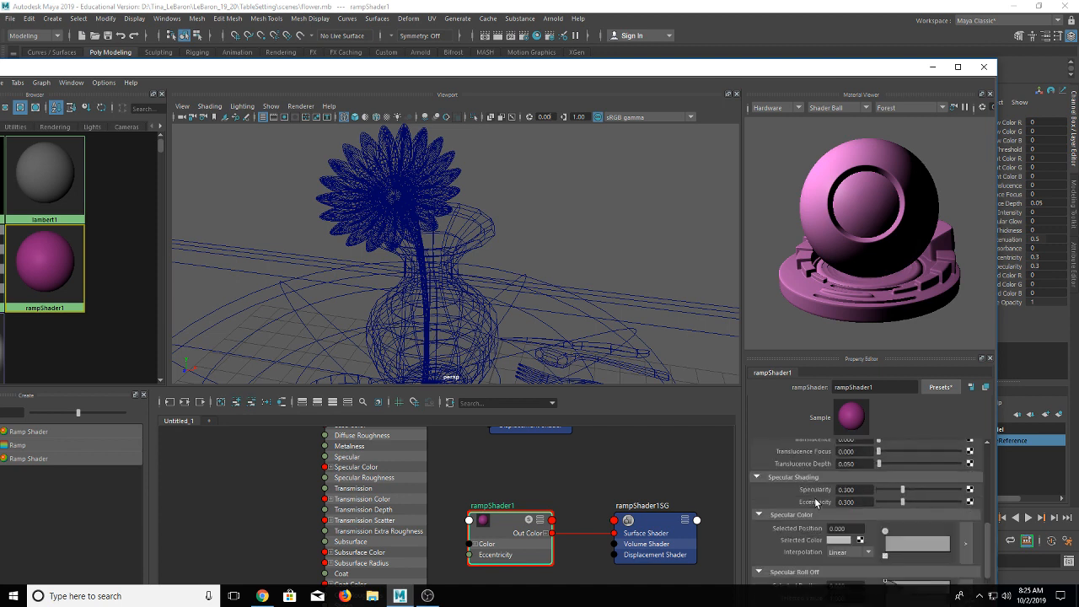
{"action": "left_click", "coordinate": [869, 553]}
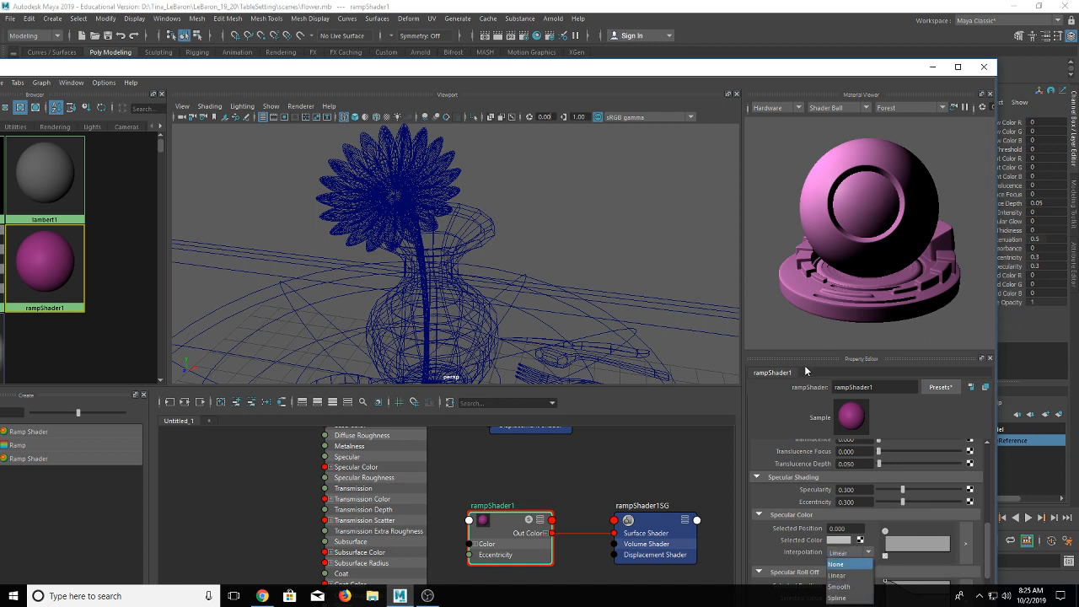
{"action": "left_click", "coordinate": [914, 429]}
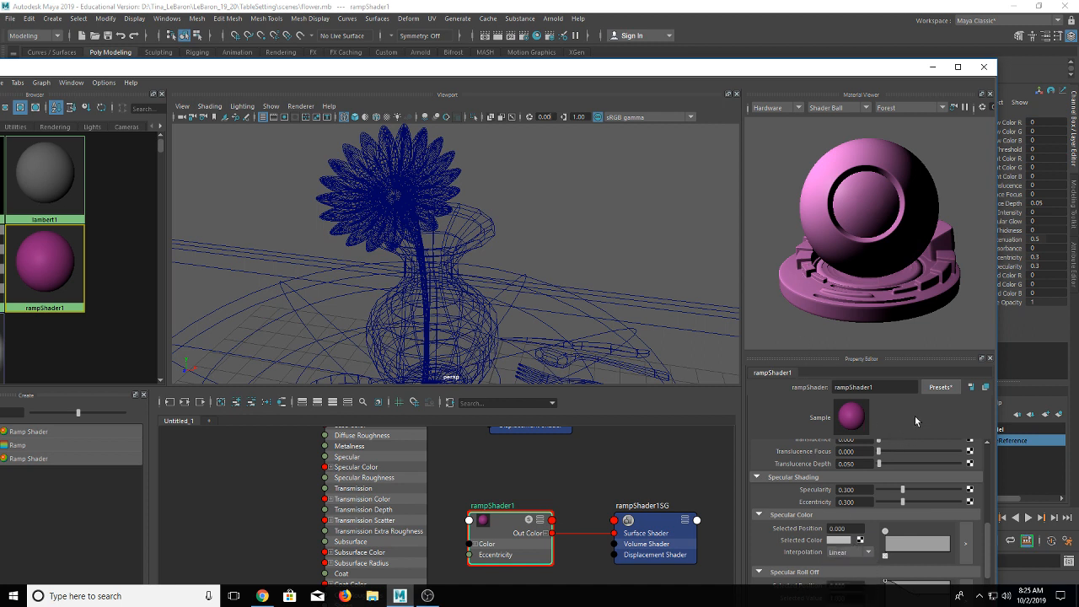
Step: Move rampShader1's pink color point to position 0.565 and show the scene shaded with texture maps
{"action": "scroll", "coordinate": [930, 506], "scroll_direction": "up", "scroll_amount": 5}
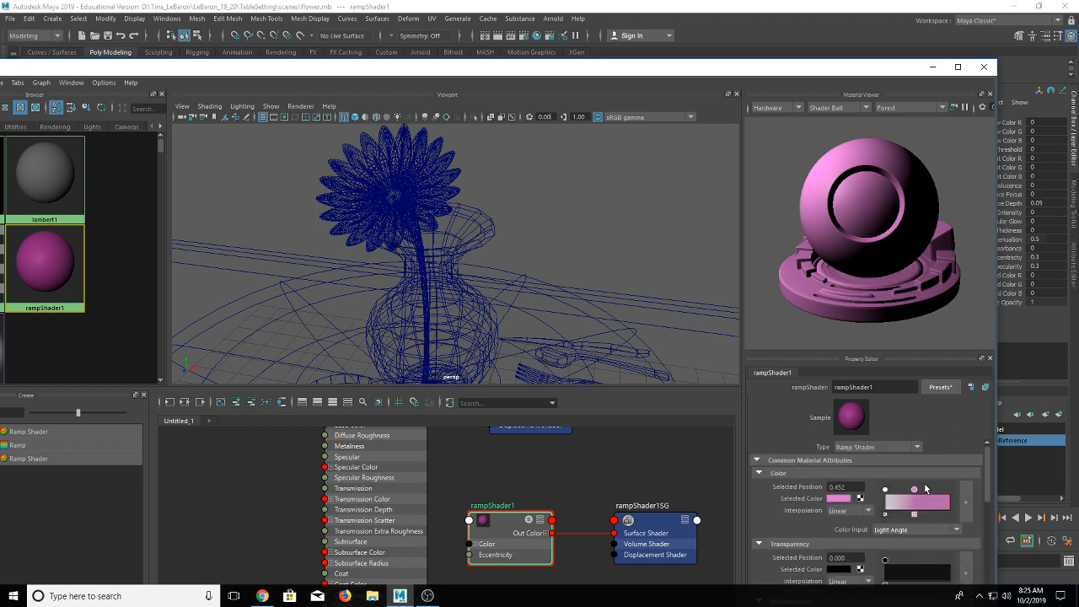
{"action": "left_click_drag", "start_coordinate": [914, 489], "coordinate": [921, 489]}
{"action": "left_click", "coordinate": [564, 211]}
{"action": "key", "text": "6"}
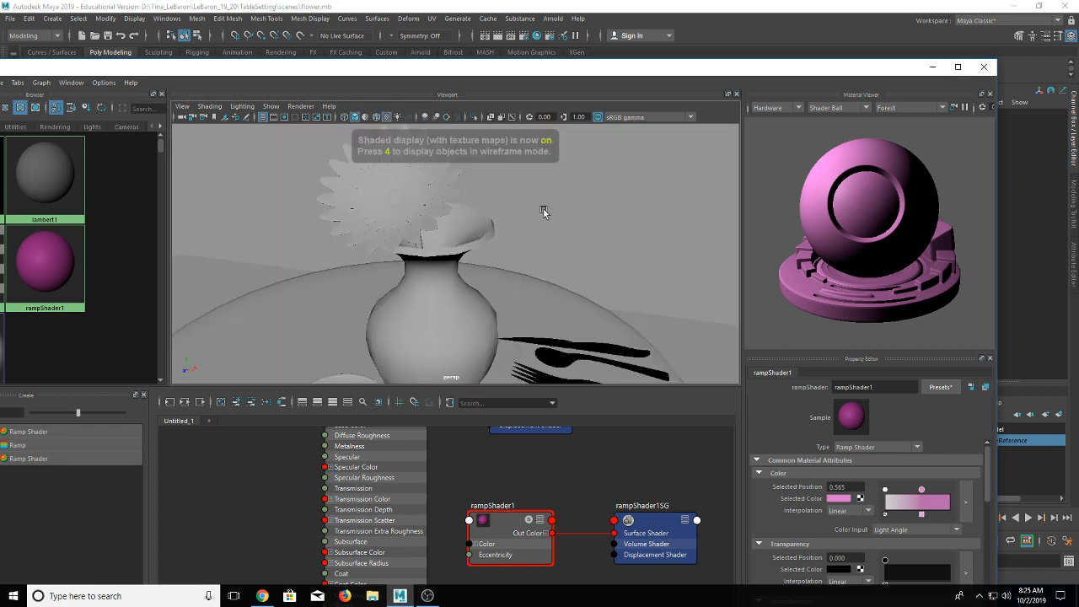
Step: Separate the flower head mesh into its individual pieces and clear the selection
{"action": "left_click", "coordinate": [396, 216]}
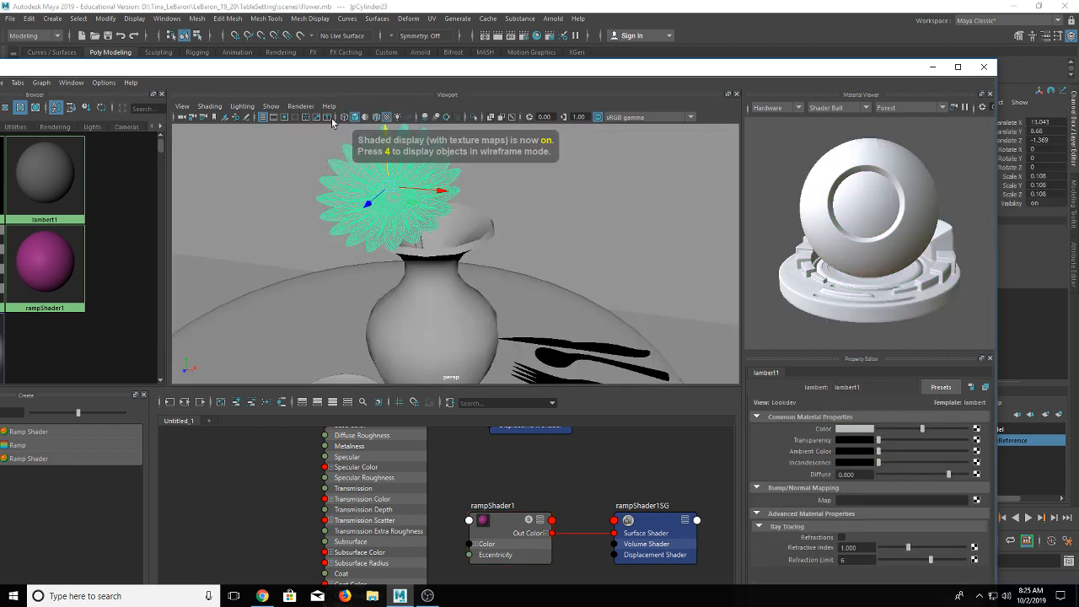
{"action": "left_click", "coordinate": [197, 18]}
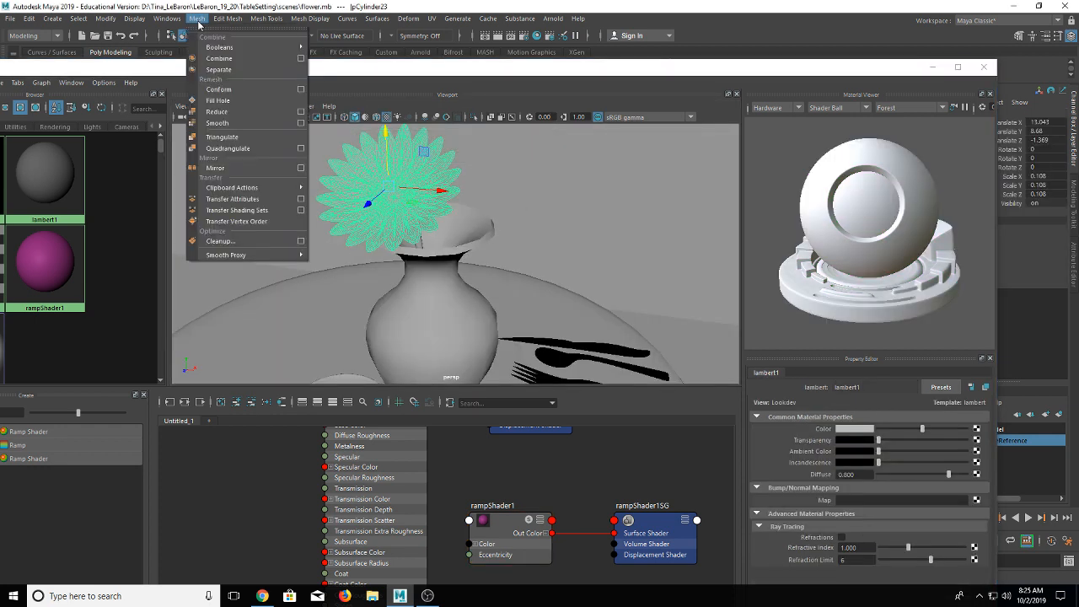
{"action": "left_click", "coordinate": [221, 75]}
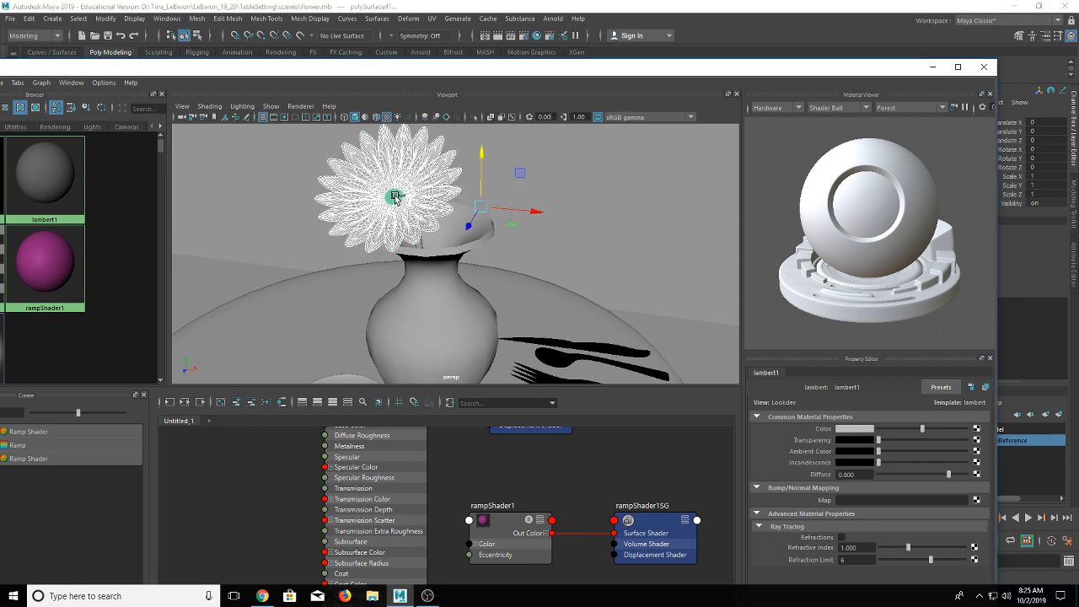
{"action": "left_click", "coordinate": [565, 180]}
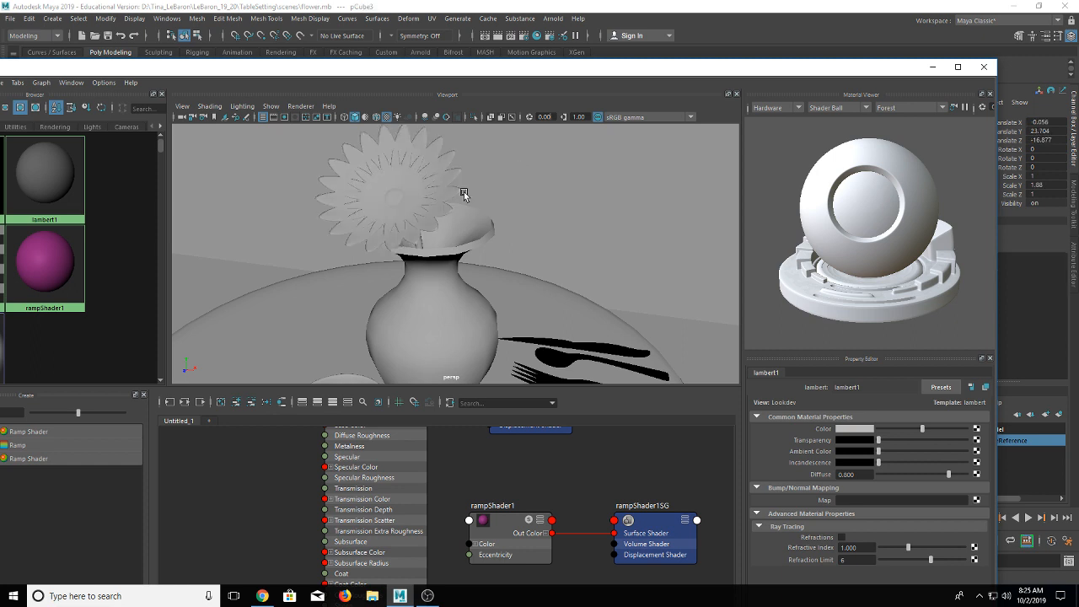
Step: Assign the rampShader1 material to all the flower pieces, leaving the vase out of the selection
{"action": "left_click_drag", "start_coordinate": [329, 155], "coordinate": [443, 240]}
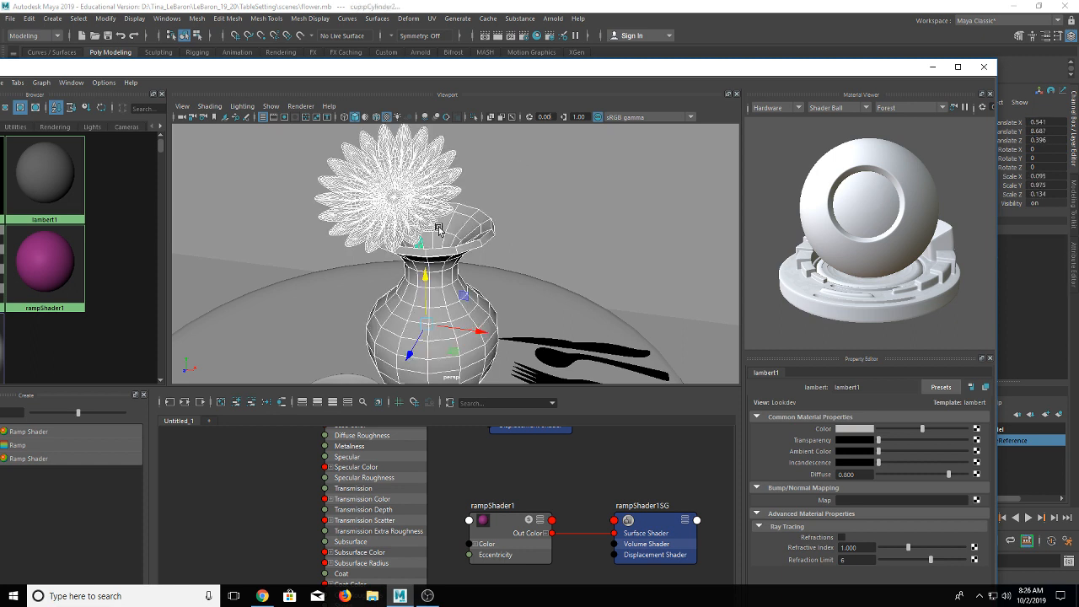
{"action": "left_click", "coordinate": [447, 302], "text": "ctrl"}
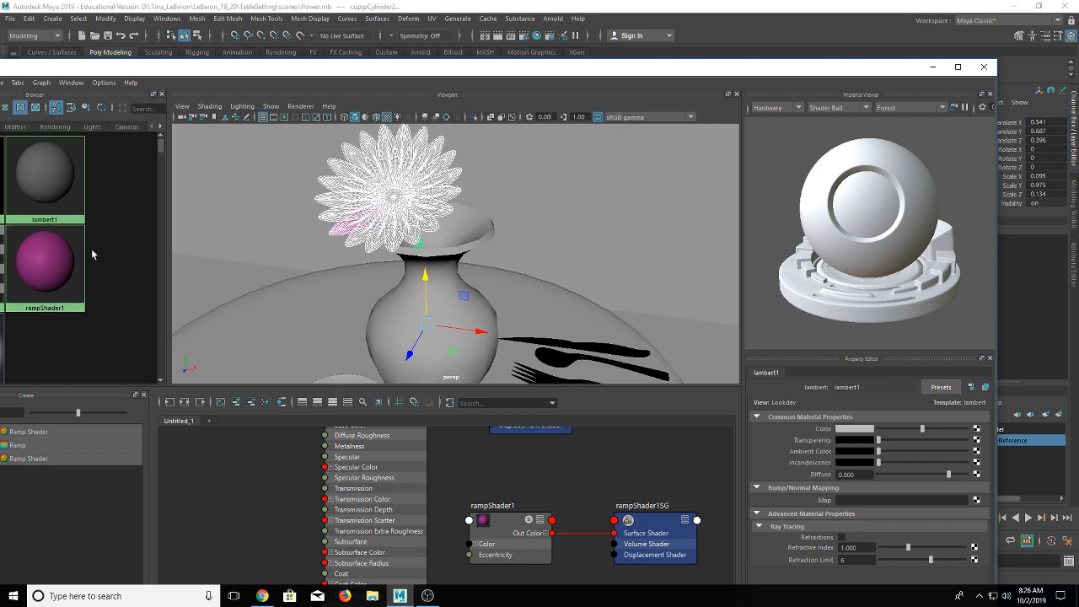
{"action": "right_click_drag", "start_coordinate": [42, 275], "coordinate": [79, 246]}
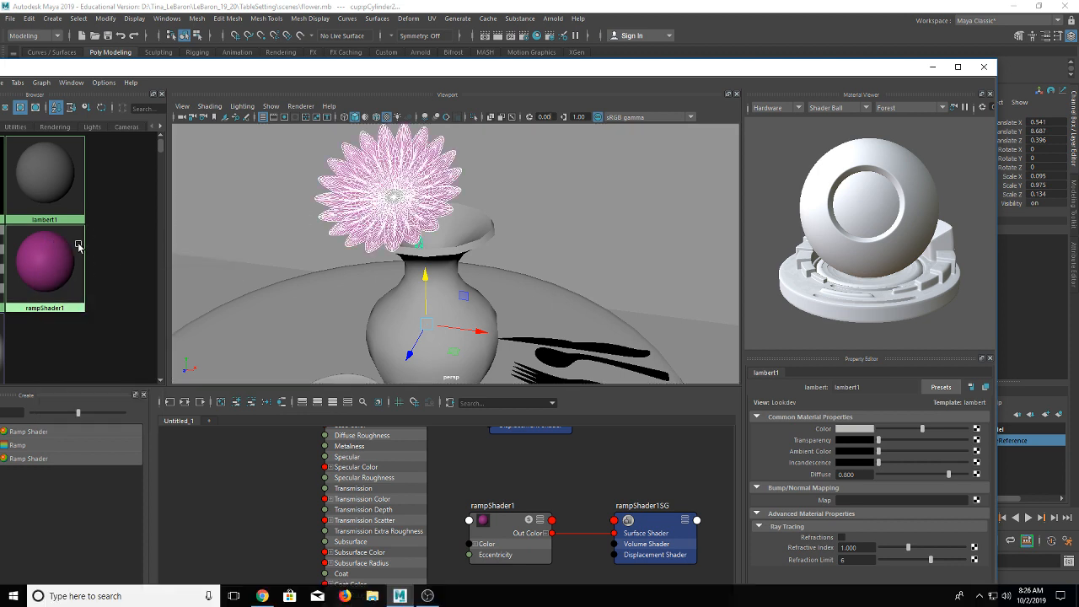
{"action": "left_click", "coordinate": [544, 201]}
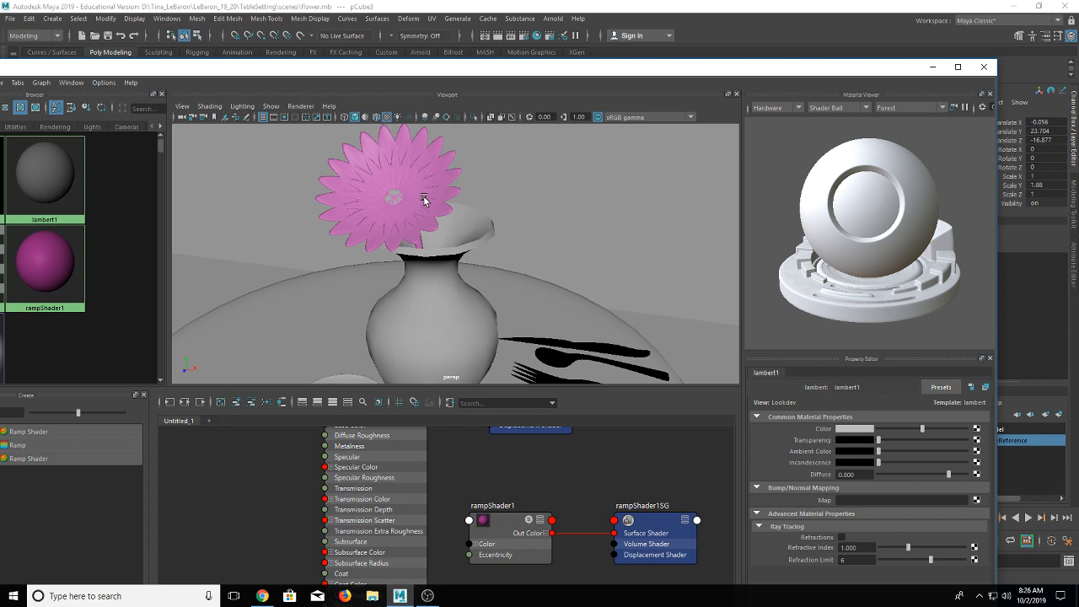
Step: Smooth the vase mesh with 2 divisions
{"action": "left_click_drag", "start_coordinate": [390, 195], "coordinate": [443, 204], "text": "alt"}
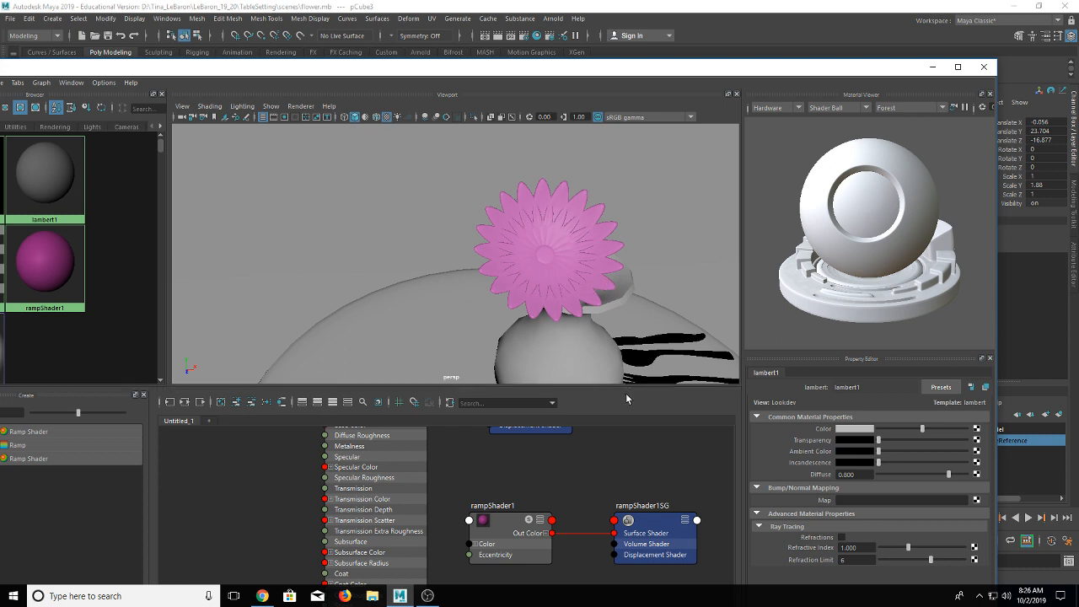
{"action": "left_click", "coordinate": [597, 354]}
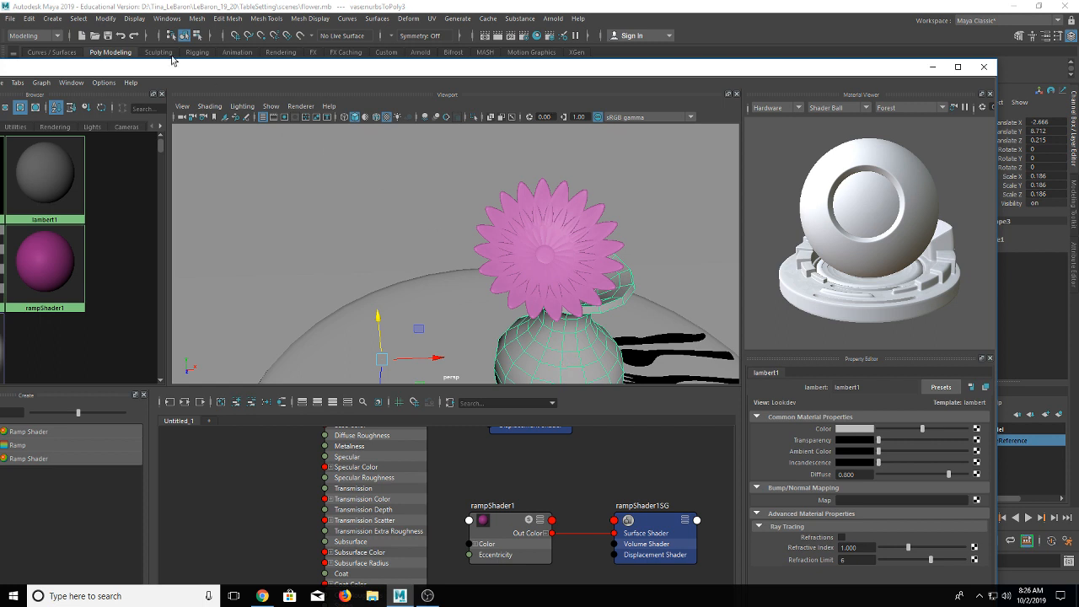
{"action": "left_click", "coordinate": [197, 19]}
{"action": "mouse_move", "coordinate": [240, 49]}
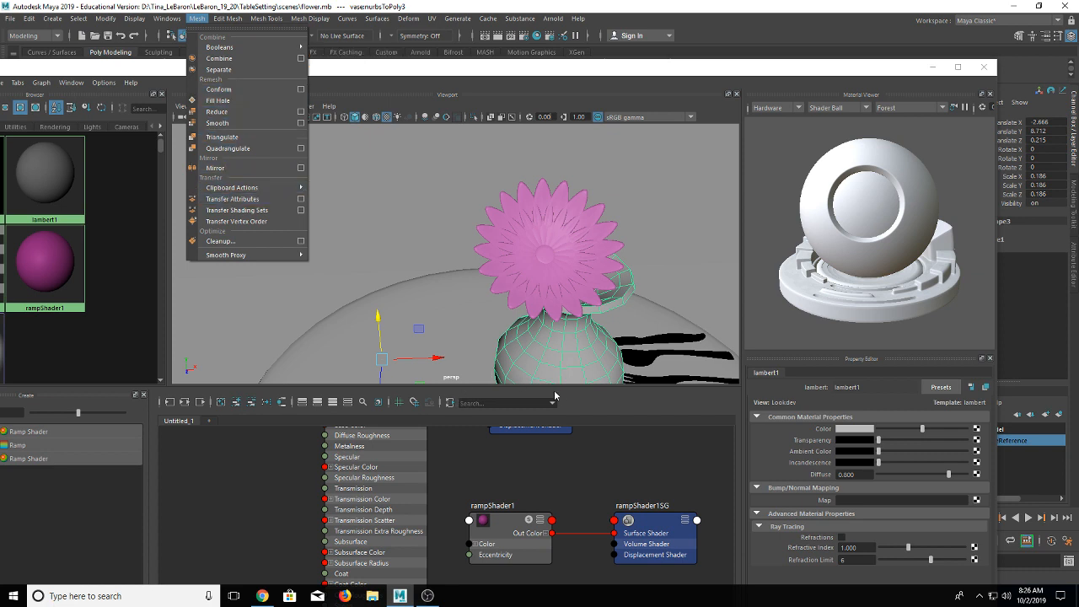
{"action": "left_click", "coordinate": [423, 155]}
{"action": "left_click", "coordinate": [199, 18]}
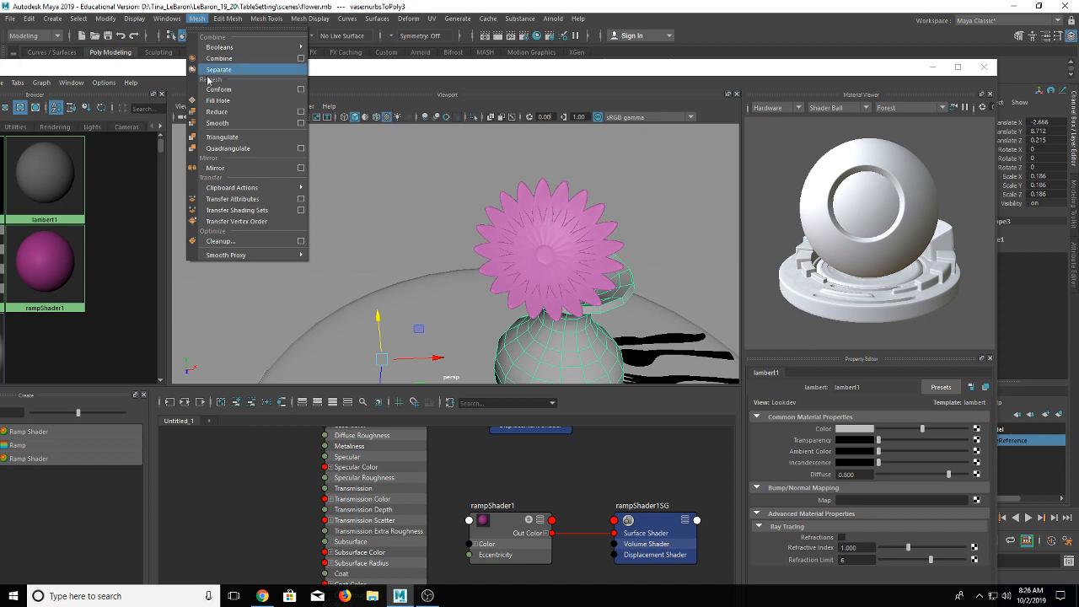
{"action": "left_click", "coordinate": [218, 123]}
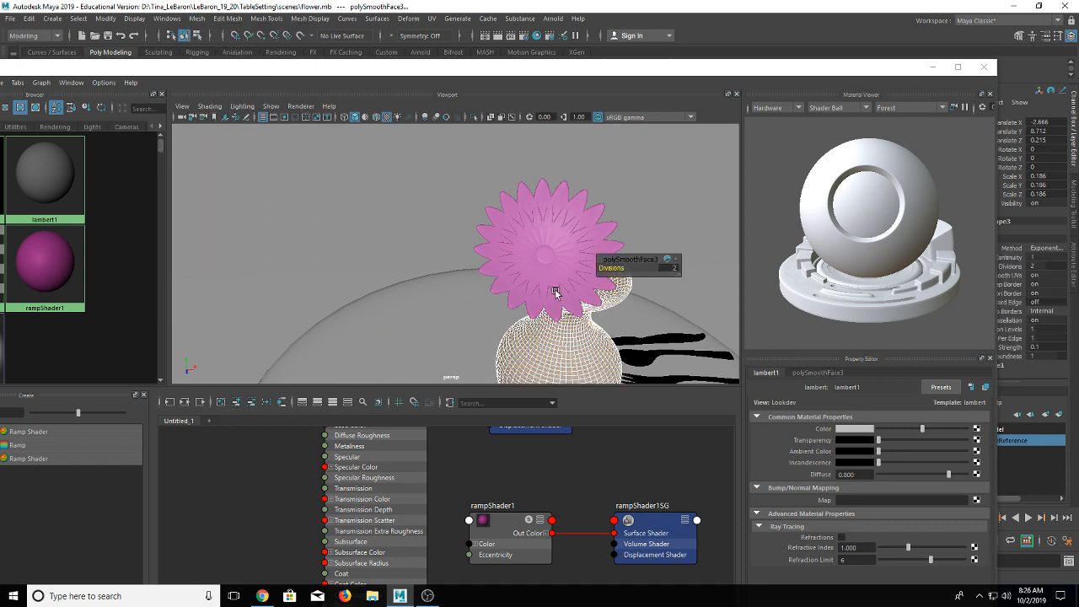
{"action": "left_click", "coordinate": [708, 274]}
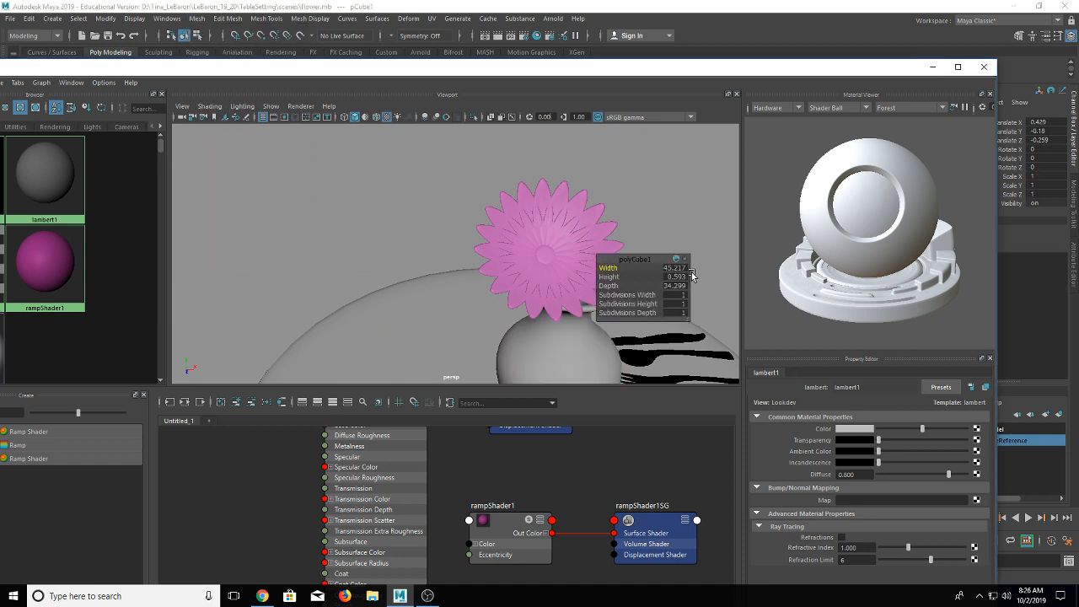
Step: Smooth the table mesh and the cup mesh with 2 divisions each
{"action": "scroll", "coordinate": [527, 327], "scroll_direction": "down", "scroll_amount": 5}
{"action": "left_click", "coordinate": [542, 347]}
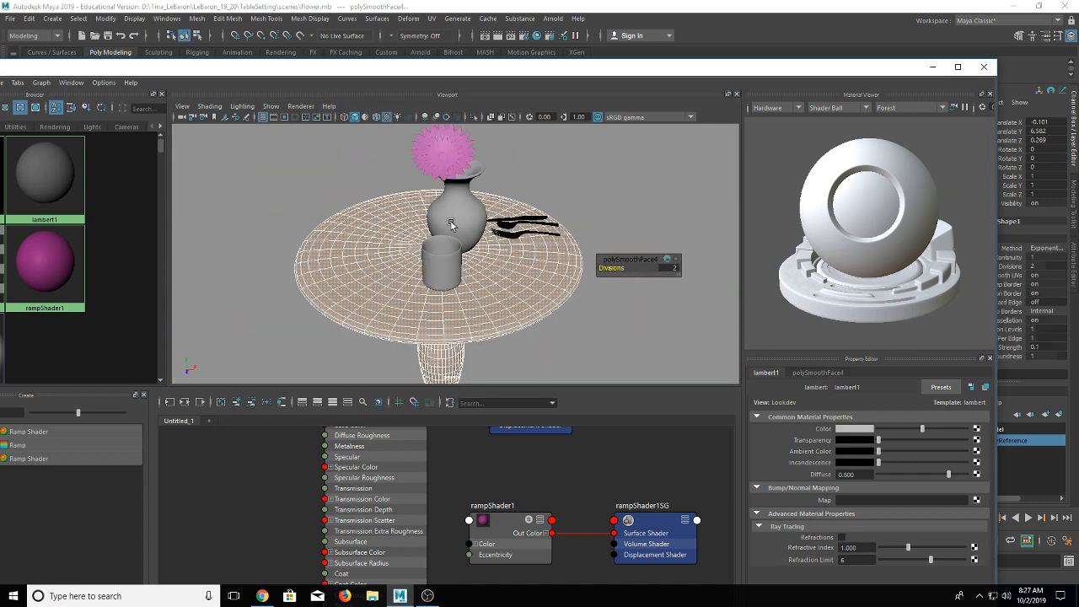
{"action": "left_click", "coordinate": [449, 248]}
{"action": "key", "text": "g"}
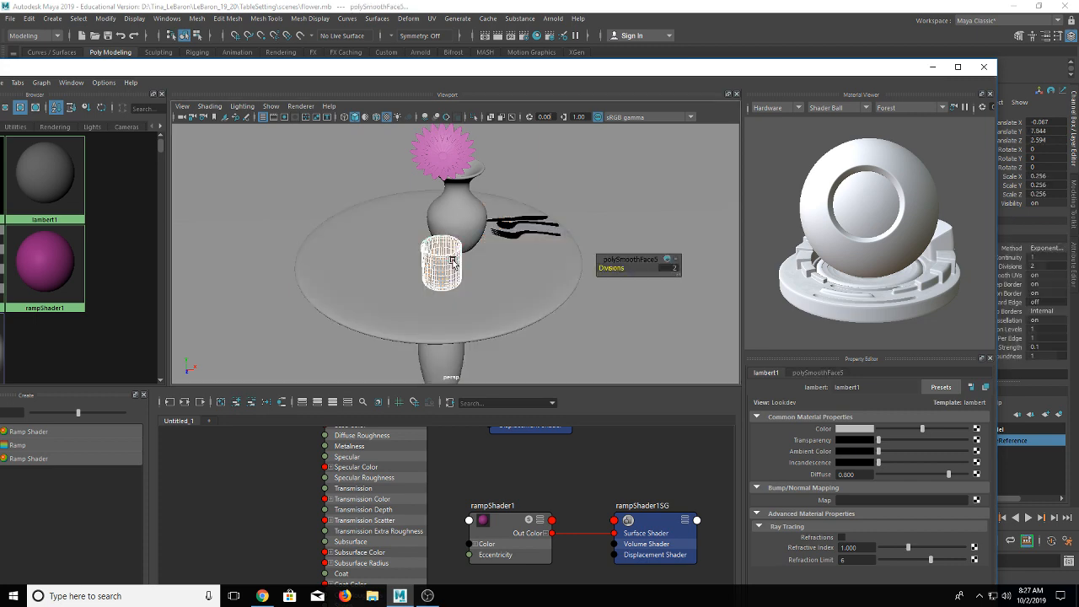
{"action": "left_click", "coordinate": [477, 221]}
{"action": "left_click", "coordinate": [453, 357]}
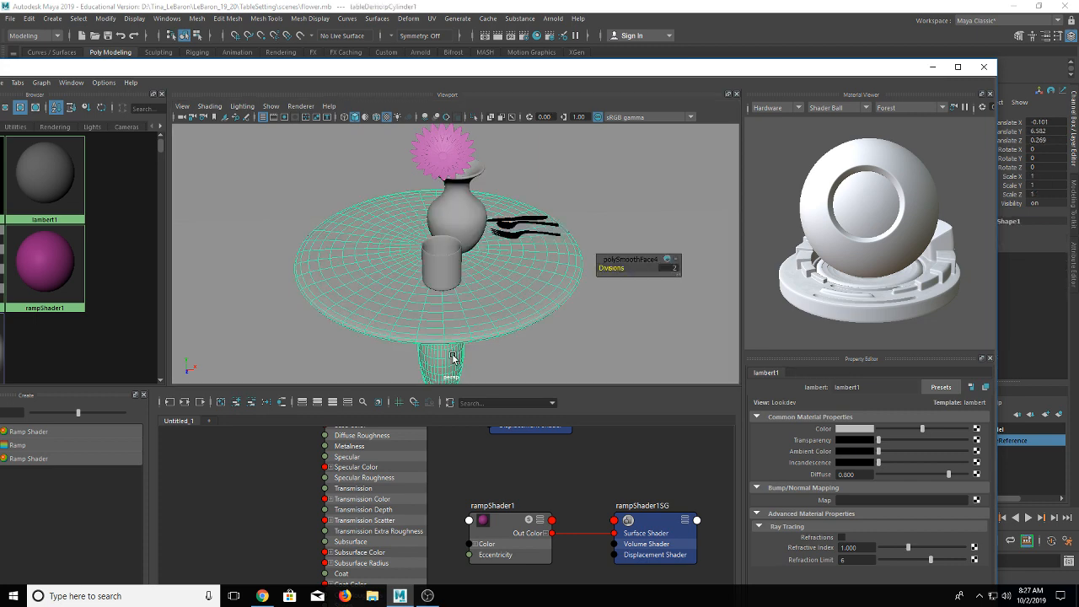
{"action": "left_click", "coordinate": [475, 214]}
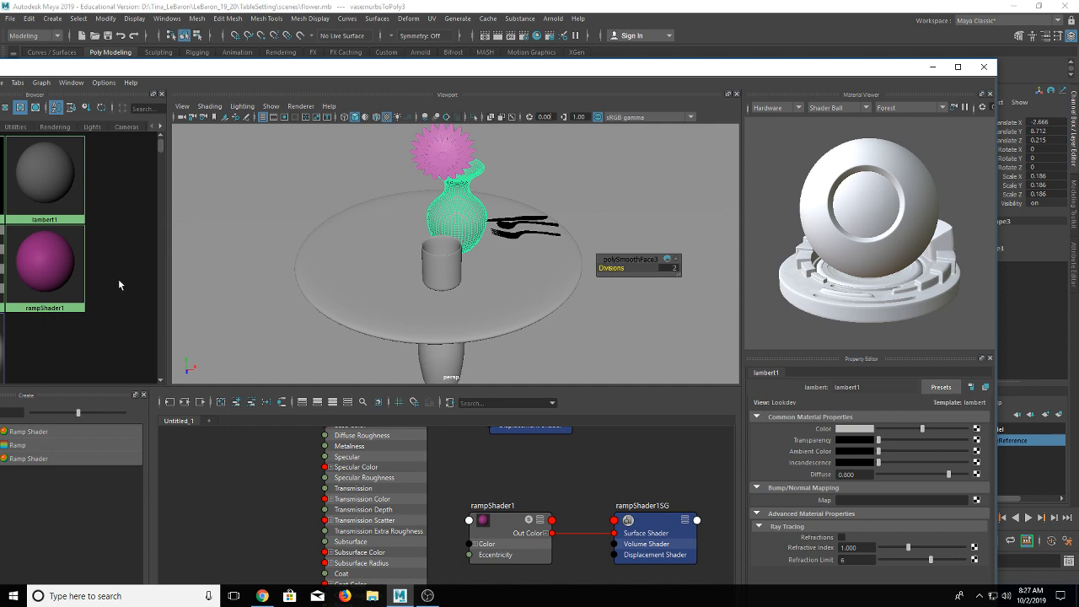
Step: Search the Hypershade node list for "aist" and create a new aiStandardSurface material
{"action": "left_click_drag", "start_coordinate": [149, 67], "coordinate": [248, 59]}
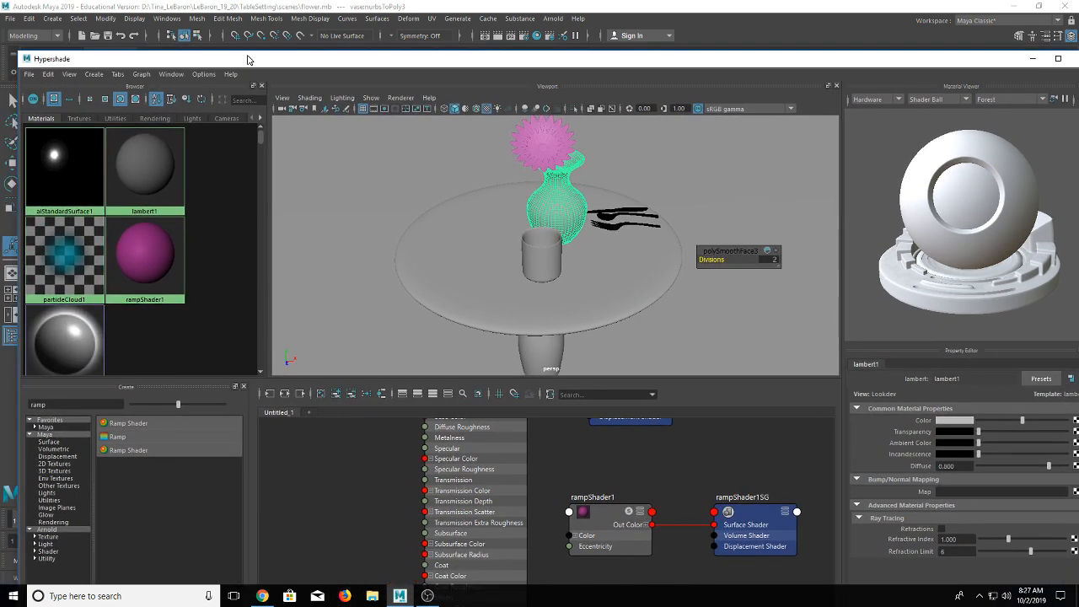
{"action": "left_click", "coordinate": [230, 156]}
{"action": "left_click_drag", "start_coordinate": [59, 405], "coordinate": [0, 404]}
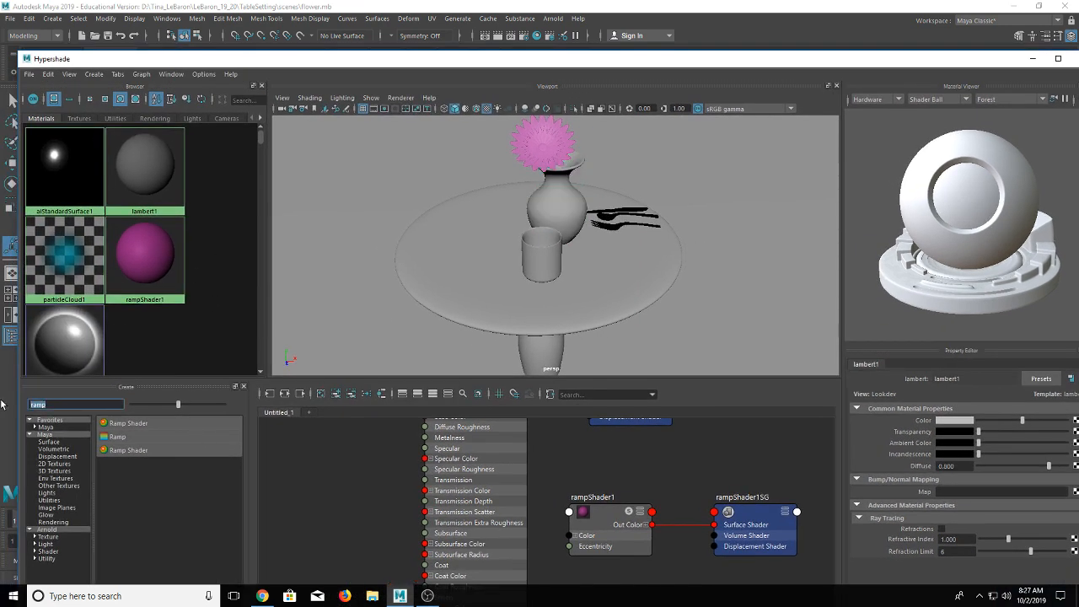
{"action": "type", "text": "ai"}
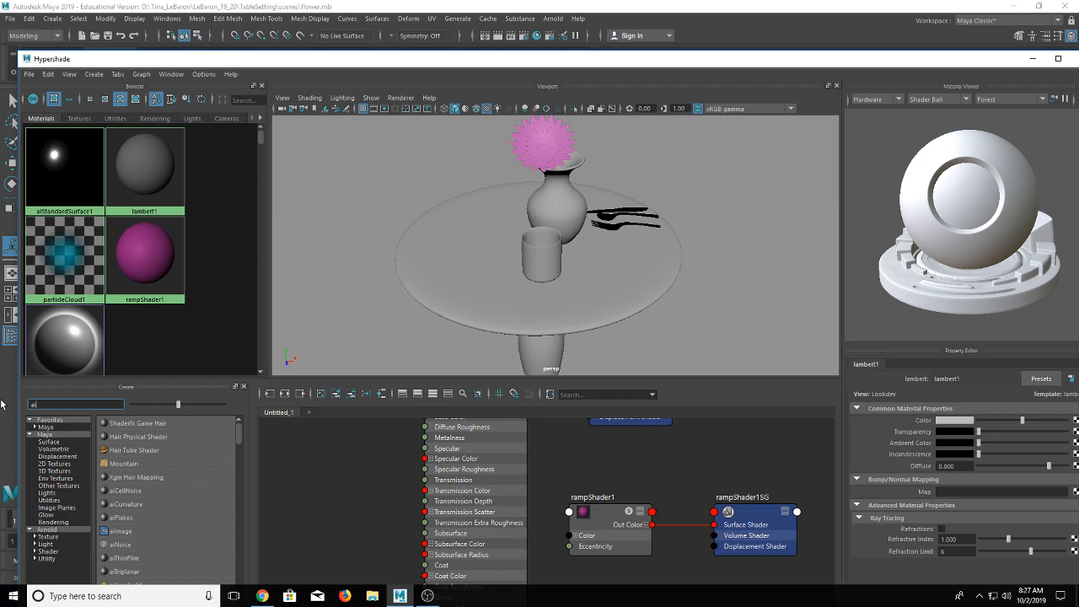
{"action": "type", "text": "st"}
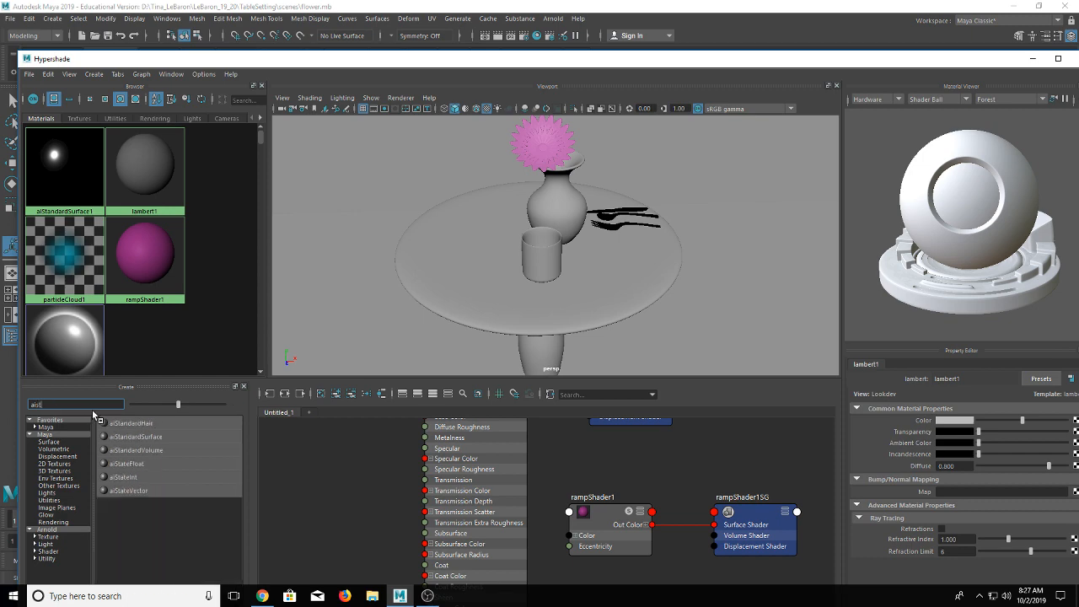
{"action": "left_click", "coordinate": [137, 437]}
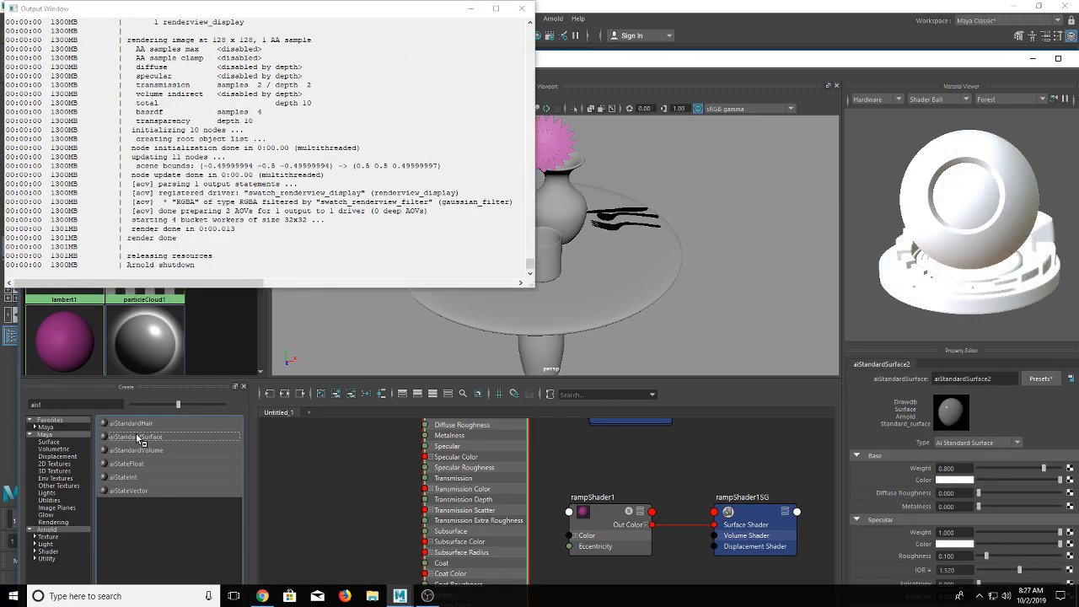
{"action": "left_click", "coordinate": [522, 8]}
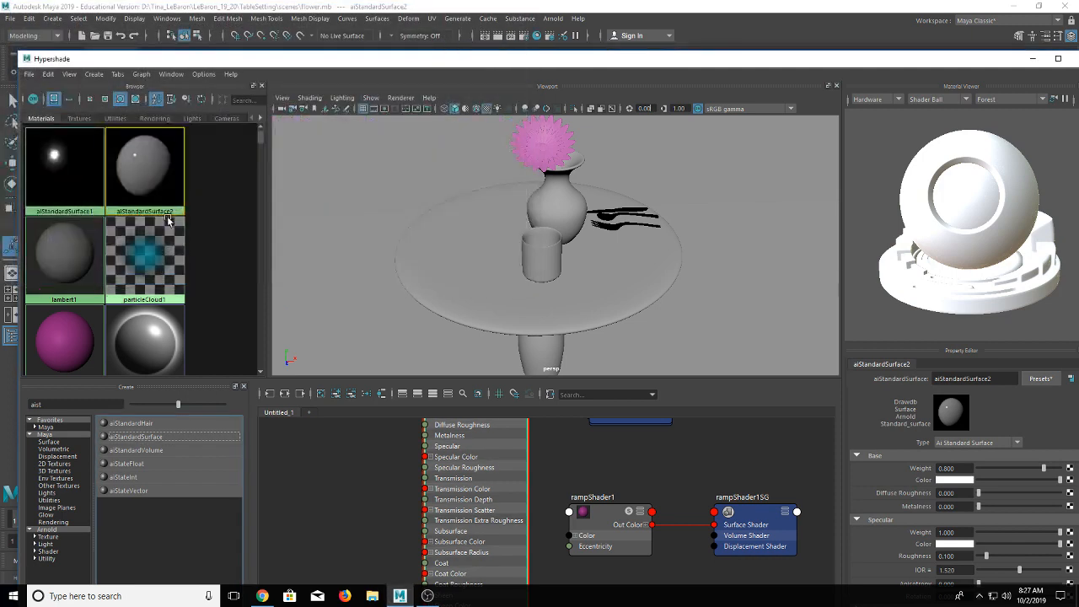
Step: Apply the Ceramic preset to the aiStandardSurface2 material, replacing its current settings
{"action": "left_click", "coordinate": [156, 176]}
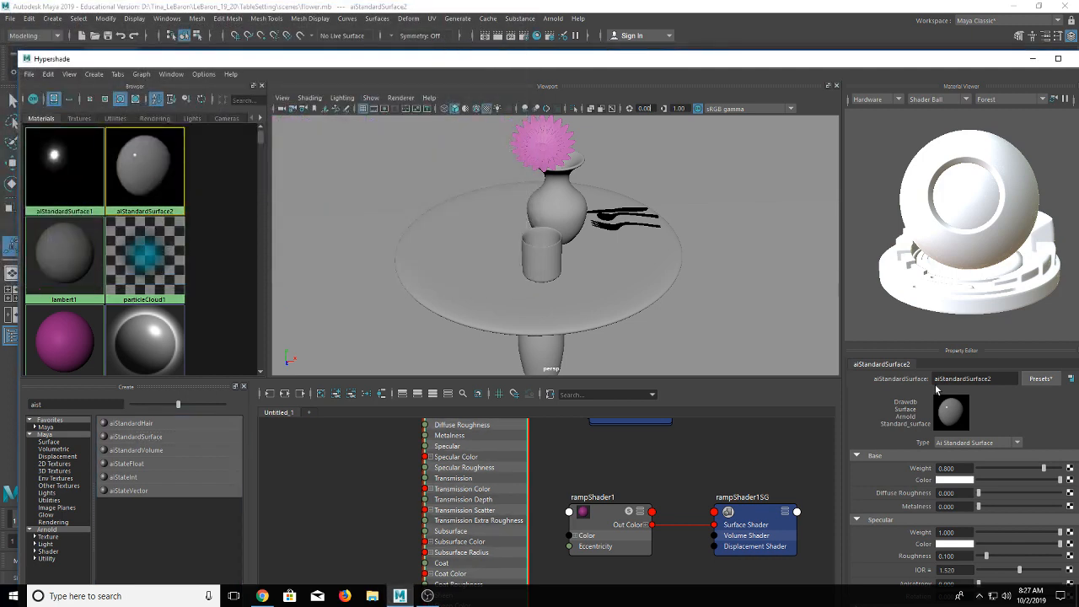
{"action": "left_click", "coordinate": [1043, 380]}
{"action": "mouse_move", "coordinate": [991, 118]}
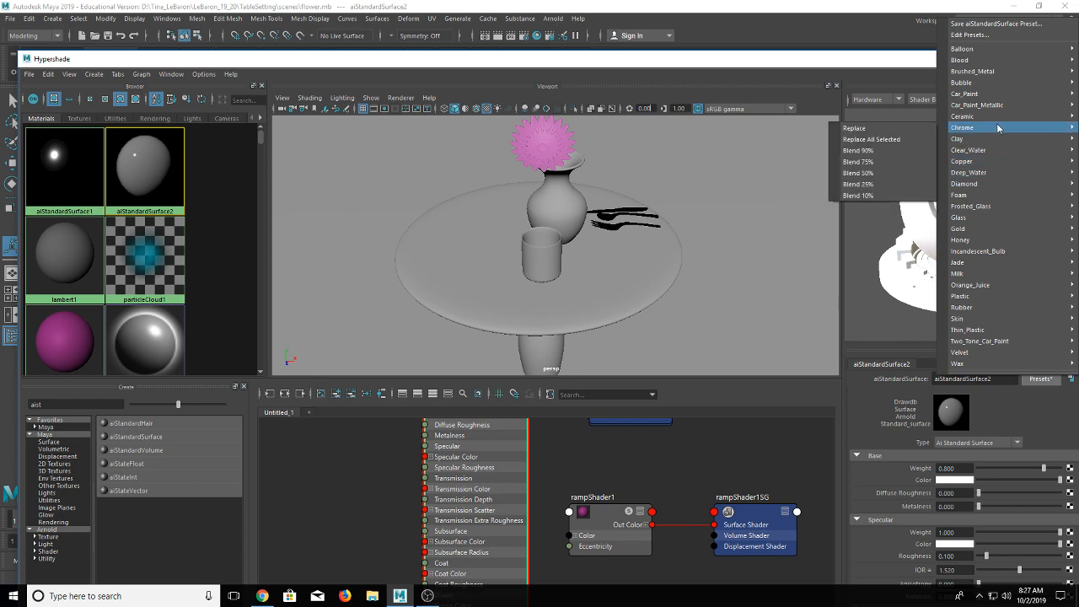
{"action": "left_click", "coordinate": [918, 118]}
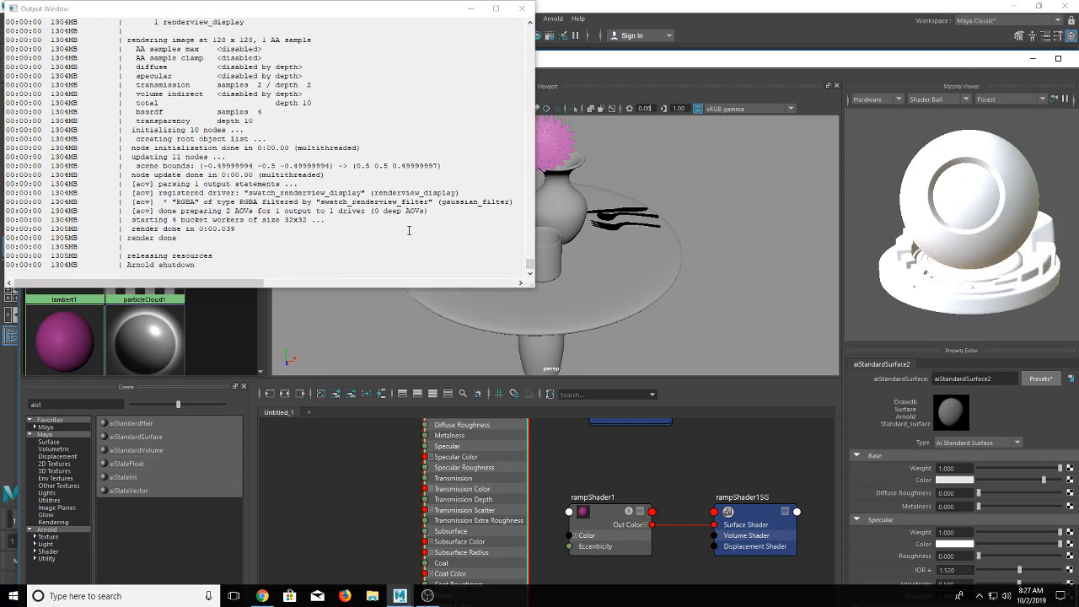
{"action": "left_click", "coordinate": [521, 8]}
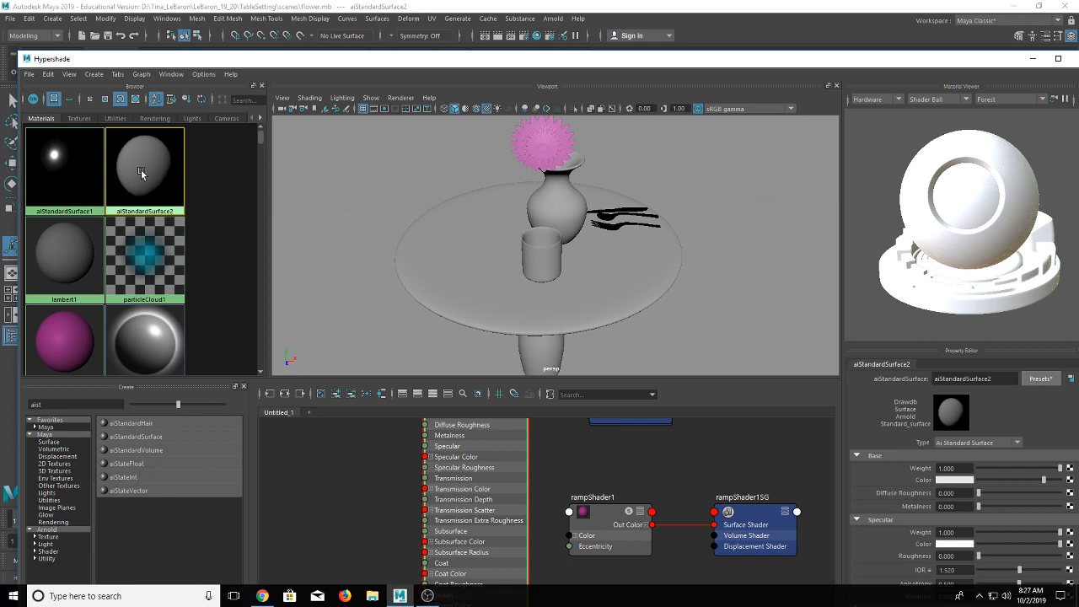
Step: Reapply the Ceramic preset to aiStandardSurface2 as a full replacement
{"action": "left_click", "coordinate": [1044, 381]}
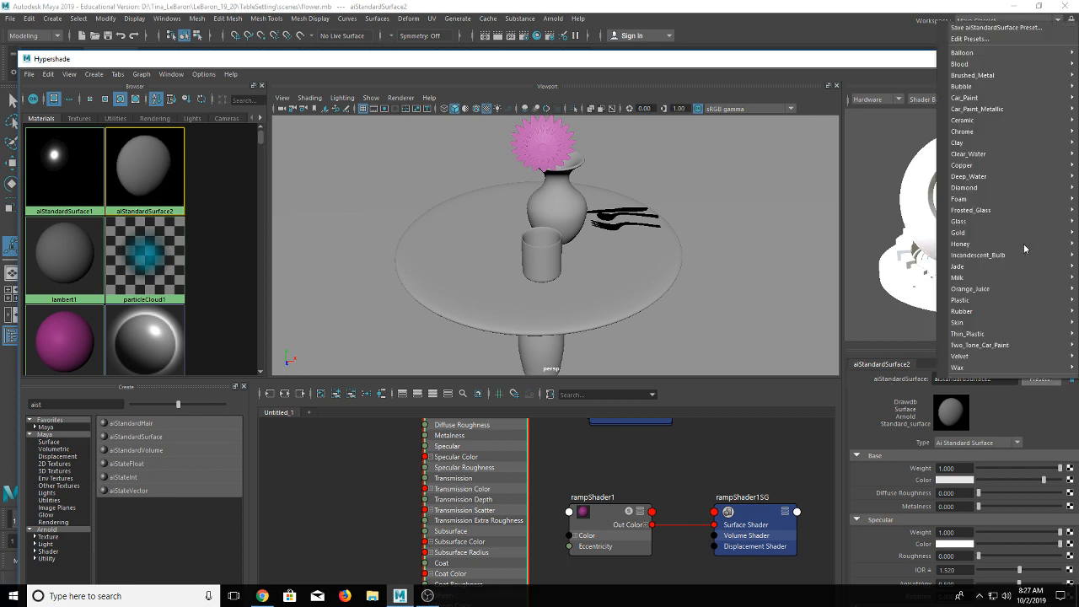
{"action": "mouse_move", "coordinate": [1011, 123]}
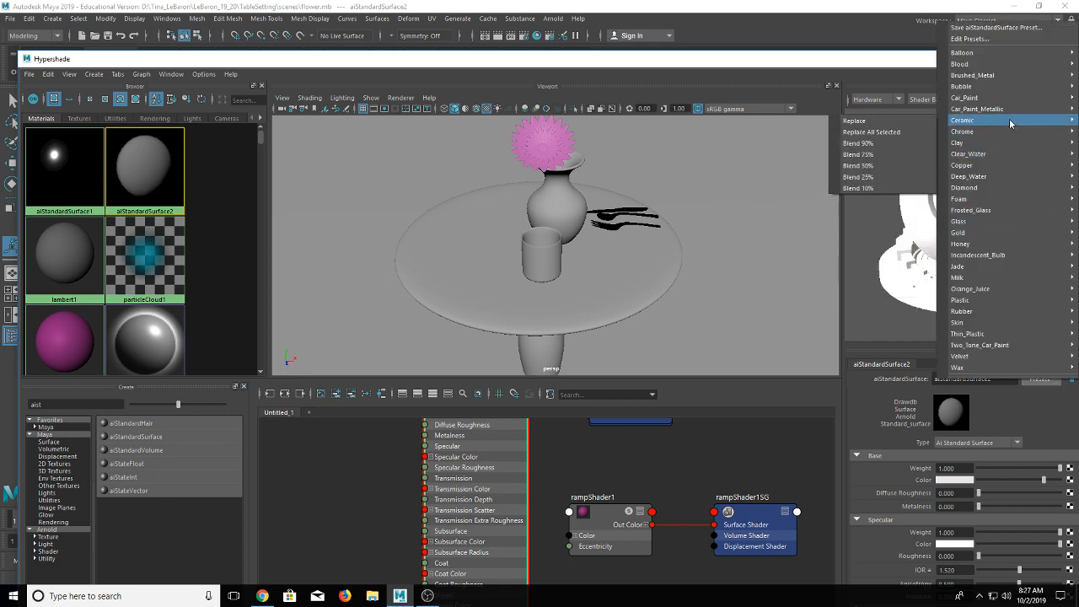
{"action": "left_click", "coordinate": [855, 121]}
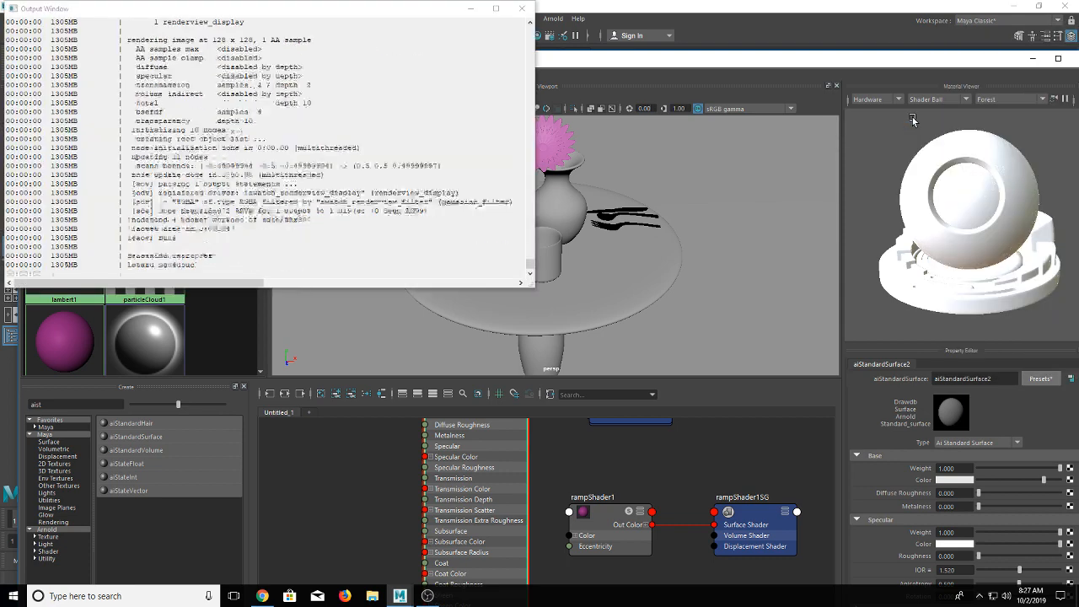
{"action": "left_click", "coordinate": [518, 11]}
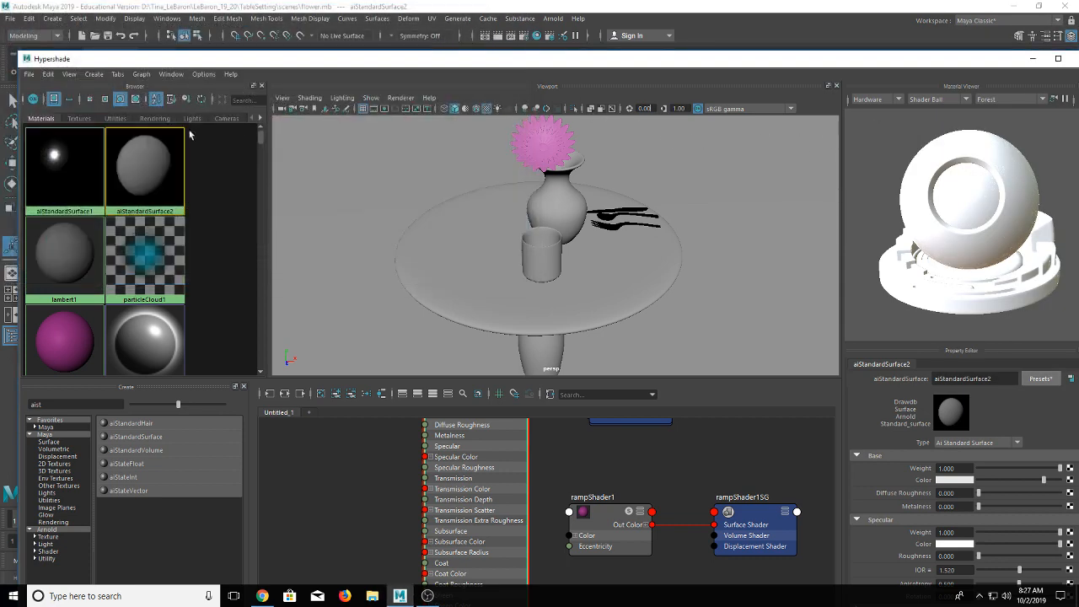
{"action": "middle_click_drag", "start_coordinate": [148, 166], "coordinate": [152, 169]}
{"action": "right_click", "coordinate": [152, 172]}
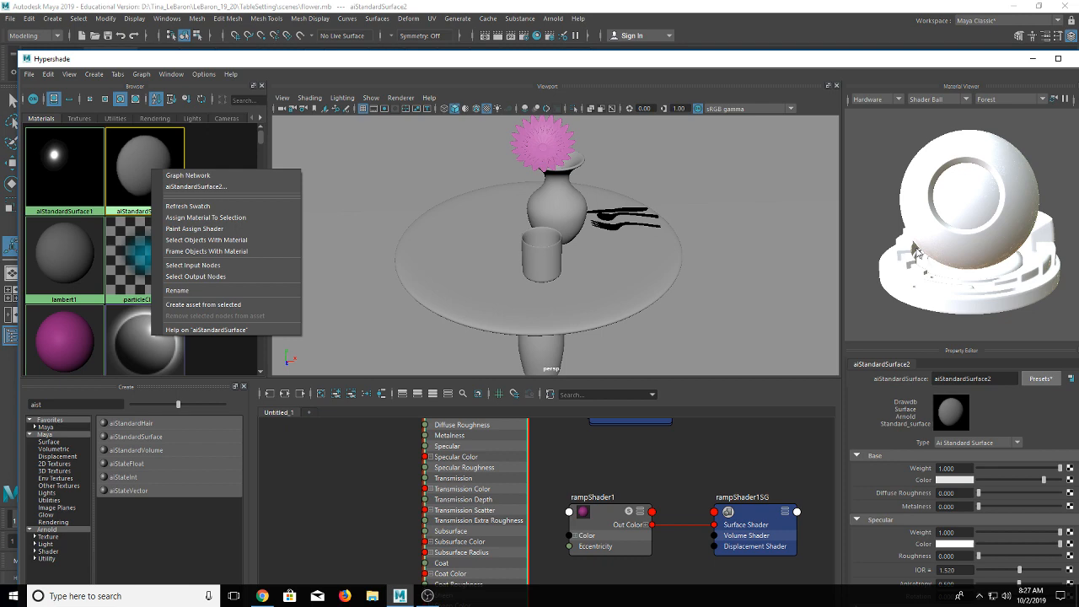
{"action": "left_click", "coordinate": [1041, 379]}
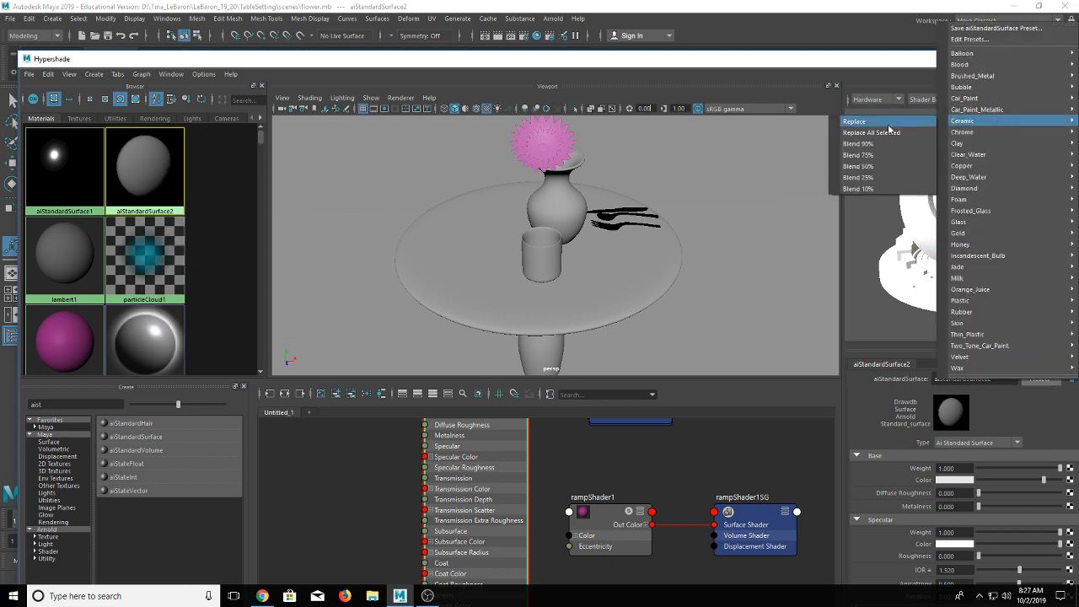
{"action": "left_click", "coordinate": [860, 116]}
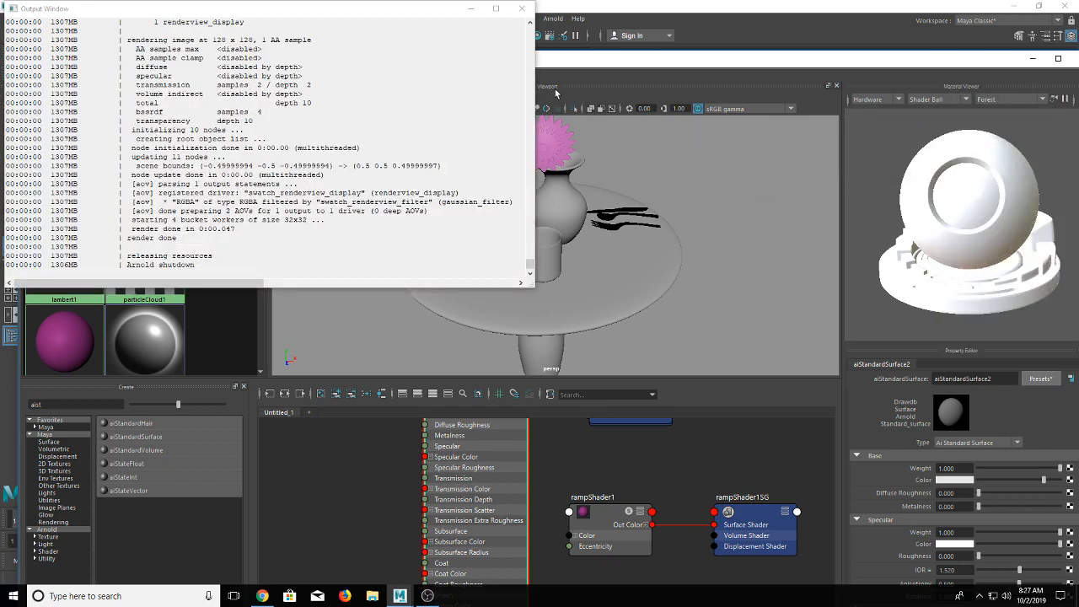
{"action": "left_click", "coordinate": [529, 12]}
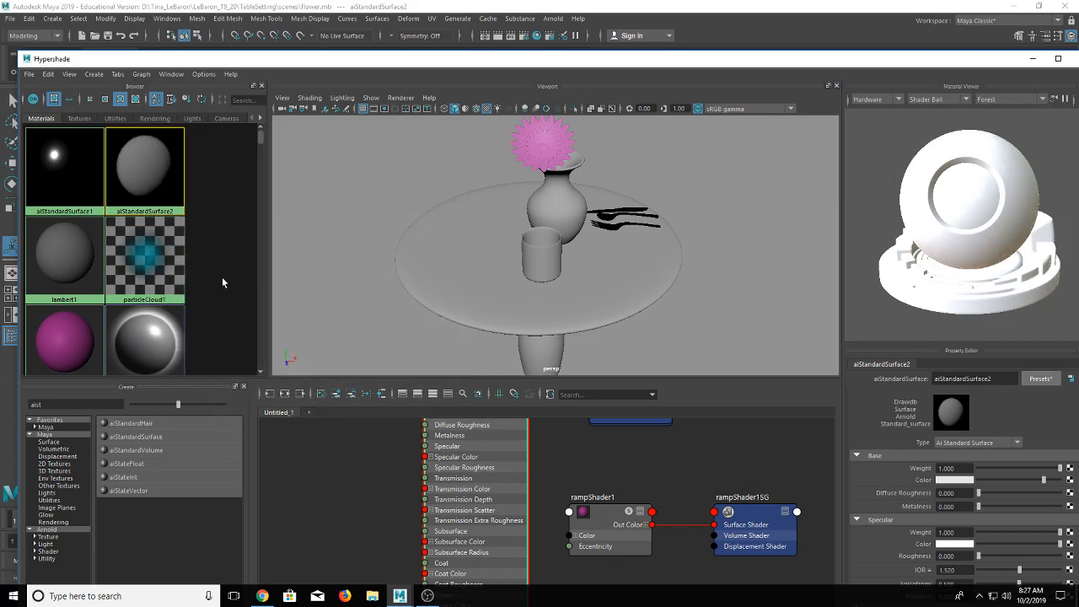
Step: Assign the aiStandardSurface2 ceramic material to the table, the vase and the cup
{"action": "middle_click_drag", "start_coordinate": [143, 184], "coordinate": [504, 308]}
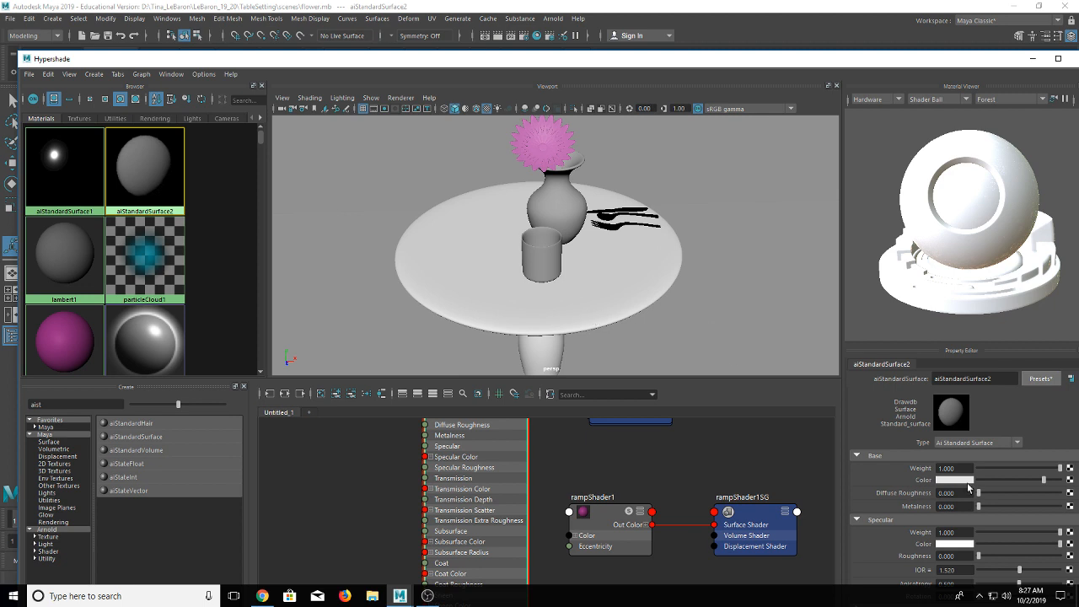
{"action": "key", "text": "space"}
{"action": "left_click", "coordinate": [779, 320]}
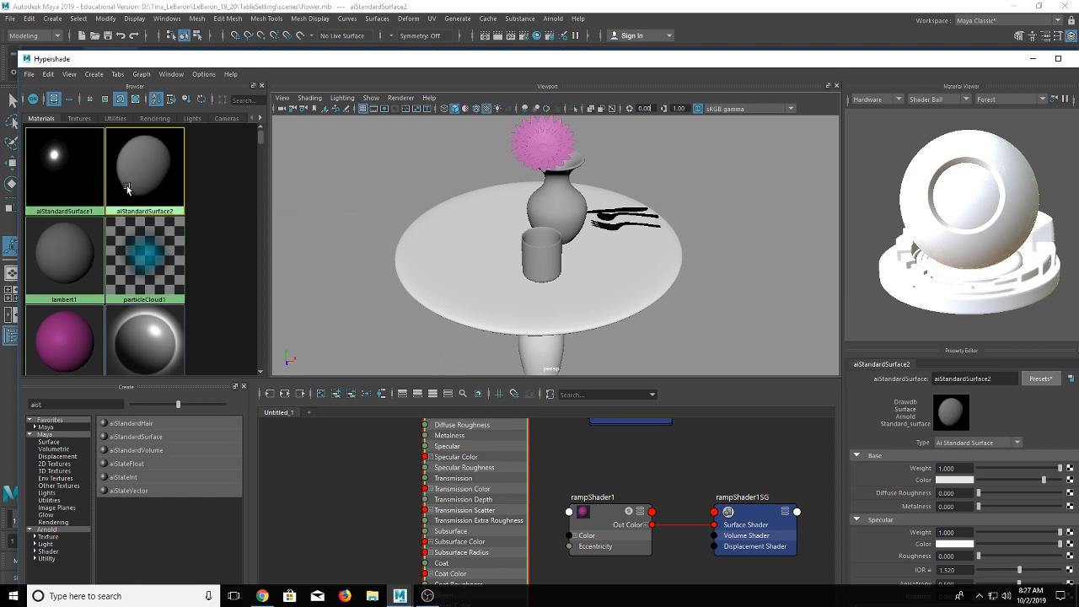
{"action": "middle_click_drag", "start_coordinate": [426, 205], "coordinate": [558, 198]}
{"action": "middle_click_drag", "start_coordinate": [137, 148], "coordinate": [546, 268]}
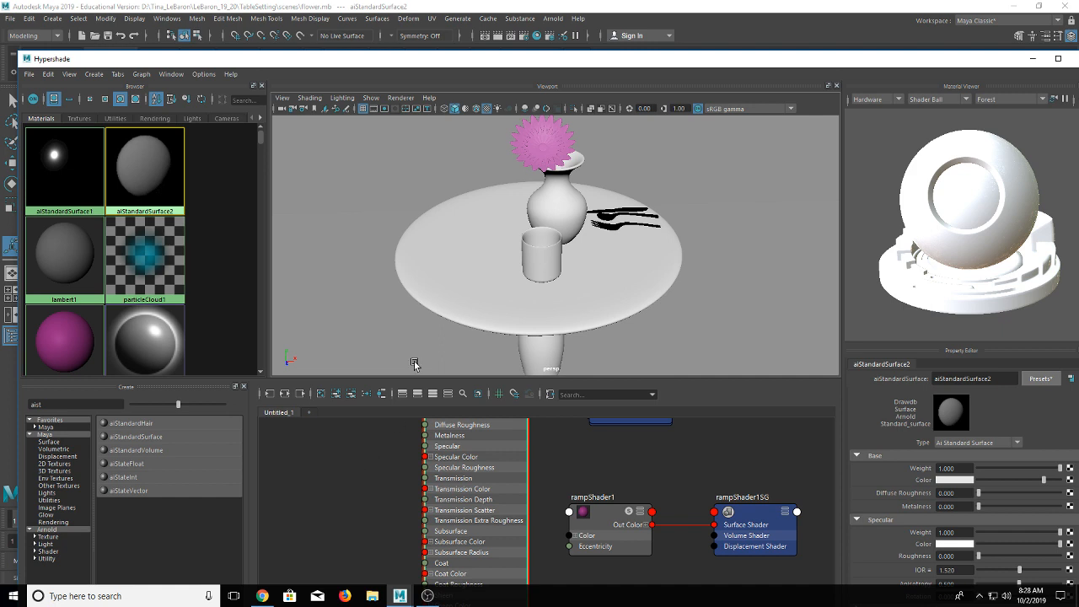
Step: Switch the floor cube pCube1 to face selection and select its top face beneath the table
{"action": "scroll", "coordinate": [448, 270], "scroll_direction": "down", "scroll_amount": 5}
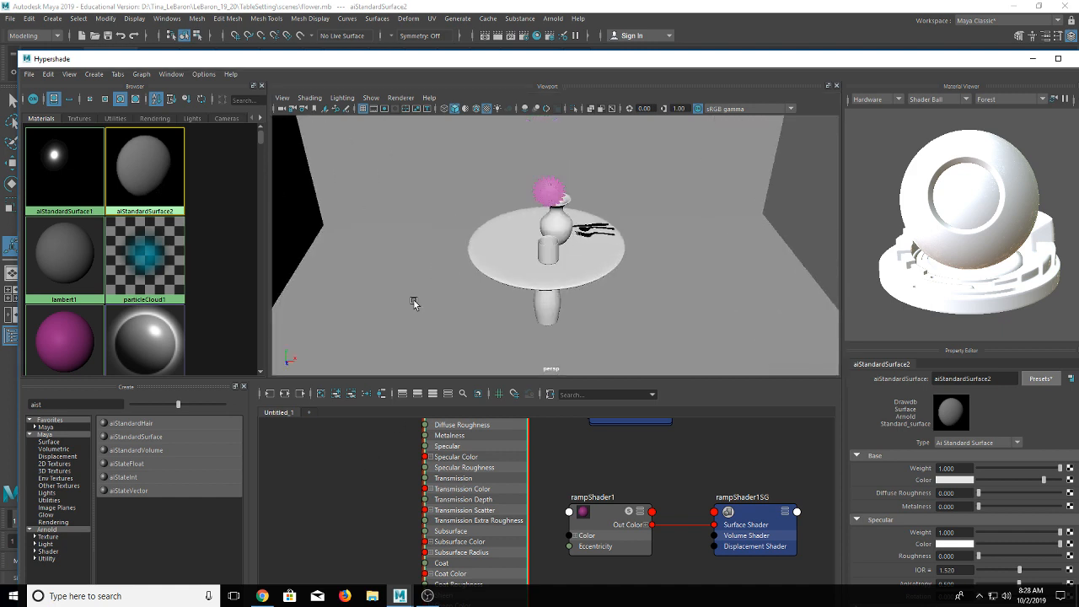
{"action": "left_click", "coordinate": [413, 295]}
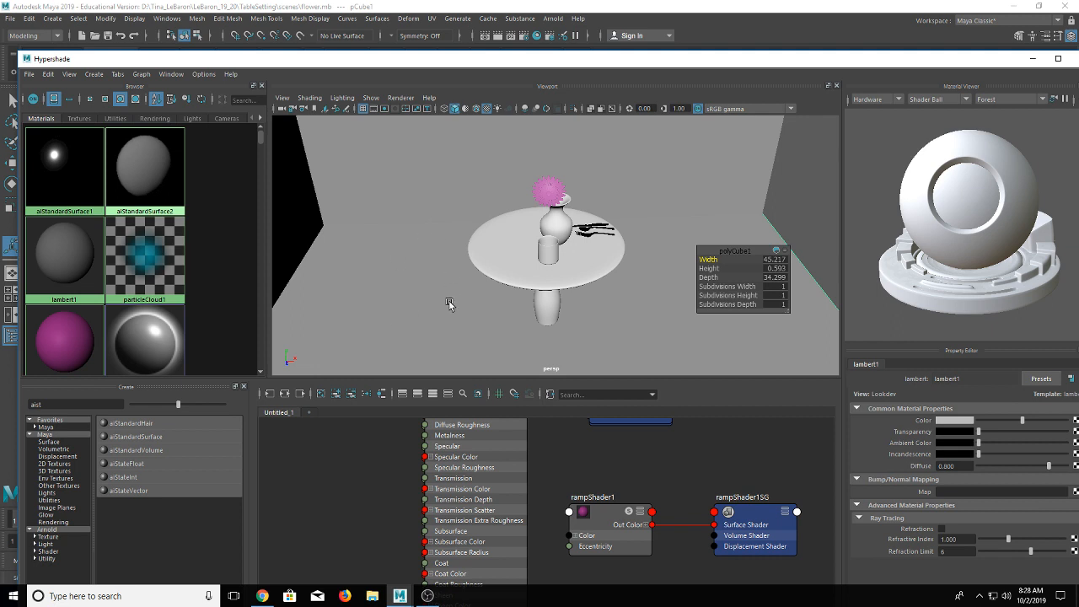
{"action": "right_click", "coordinate": [450, 286]}
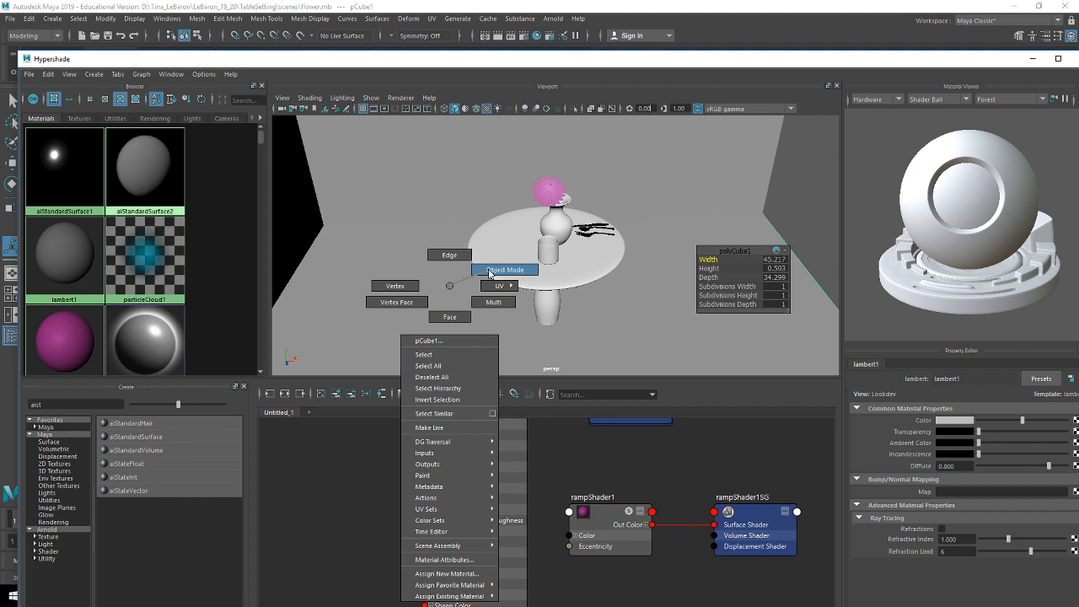
{"action": "left_click", "coordinate": [449, 317]}
{"action": "left_click", "coordinate": [414, 331]}
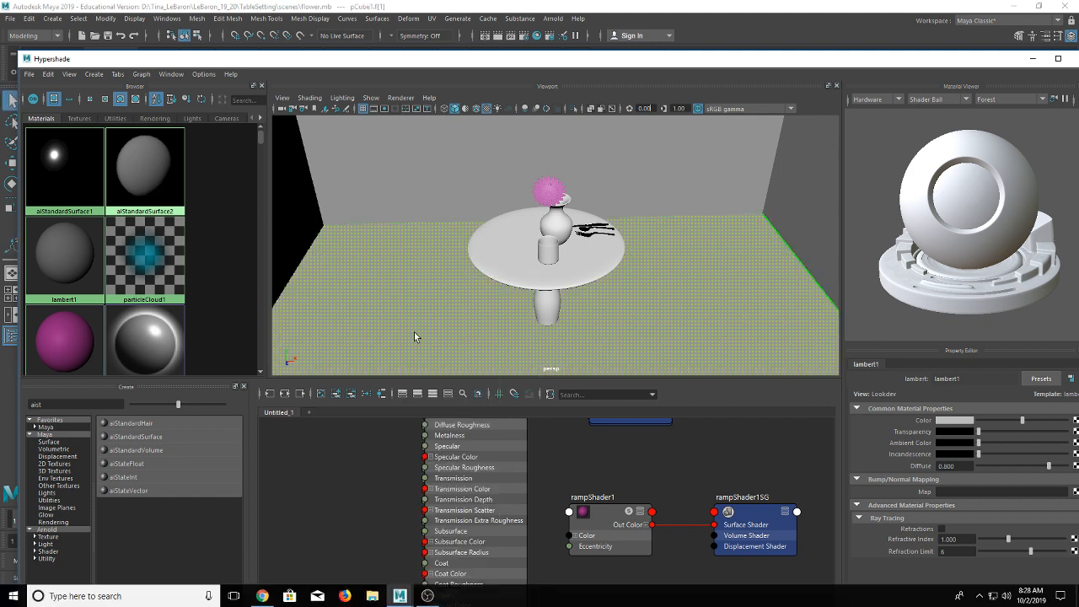
Step: Create a new Blinn material in Hypershade
{"action": "right_click", "coordinate": [202, 272]}
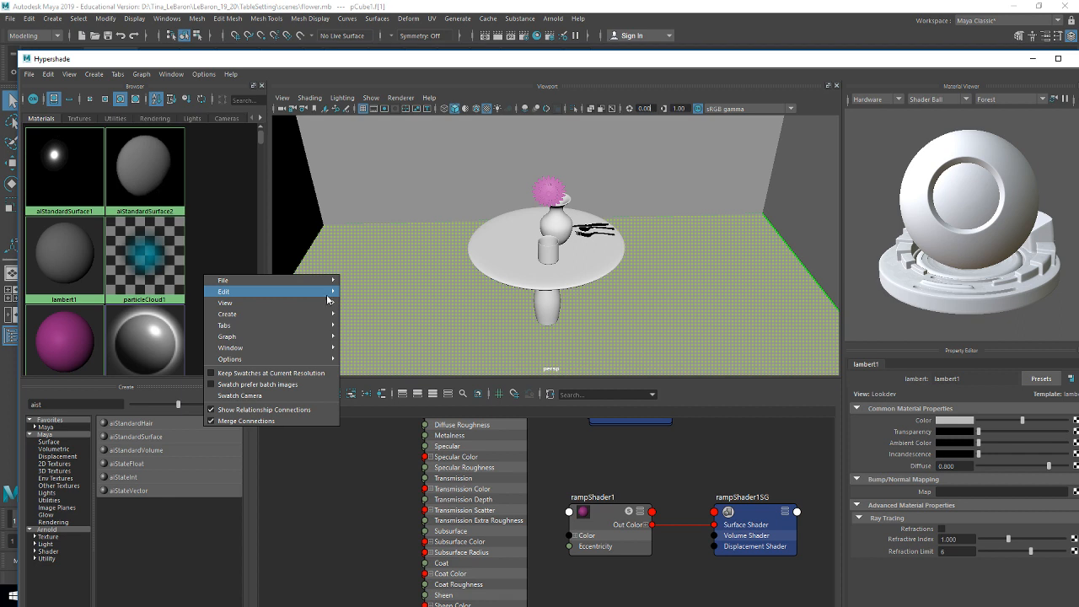
{"action": "left_click", "coordinate": [215, 204]}
{"action": "left_click", "coordinate": [93, 74]}
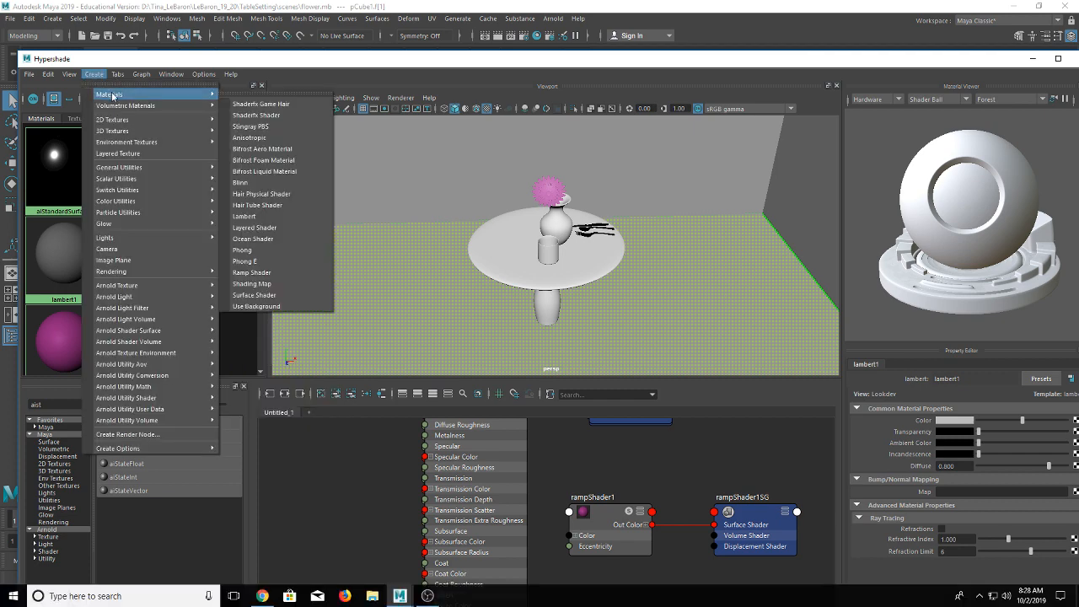
{"action": "mouse_move", "coordinate": [193, 98]}
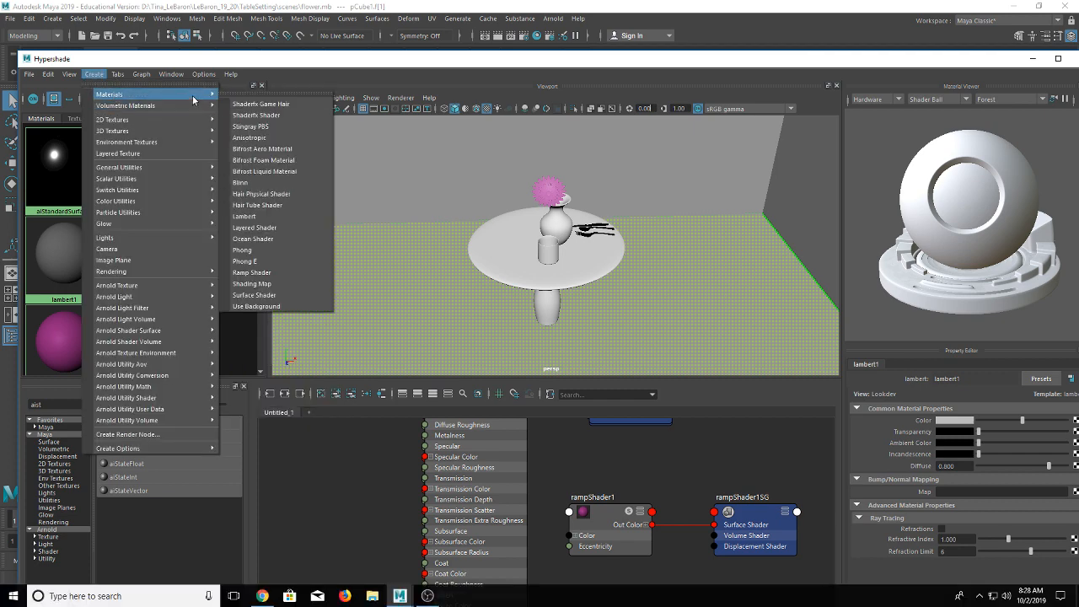
{"action": "left_click", "coordinate": [255, 182]}
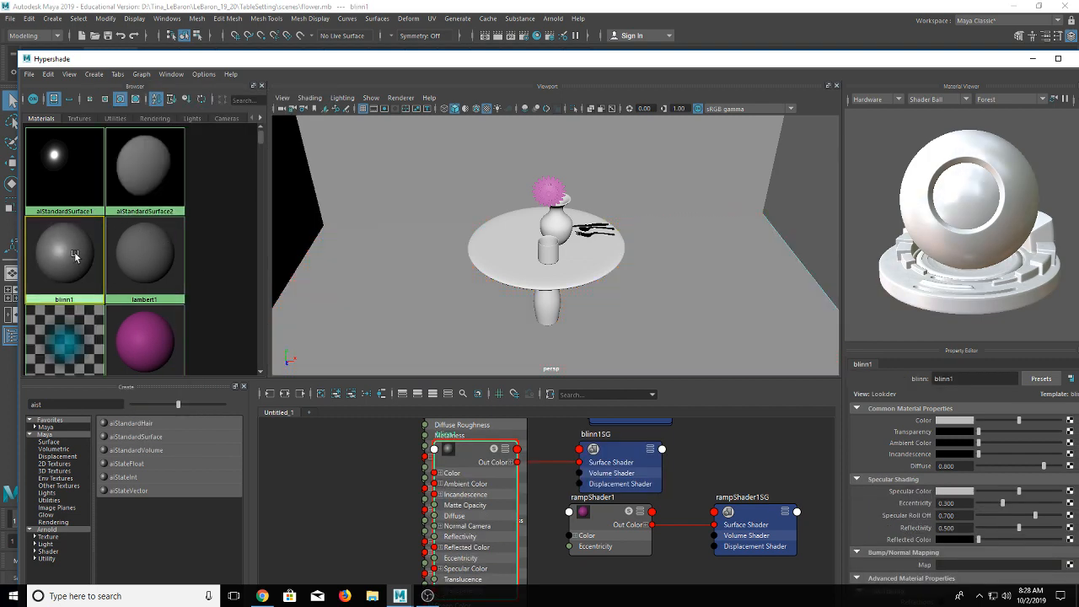
Step: Switch to Chrome, search Google for "wood seamless texture" in a new tab and preview the Fine Wood Floor Texture image
{"action": "left_click", "coordinate": [263, 596]}
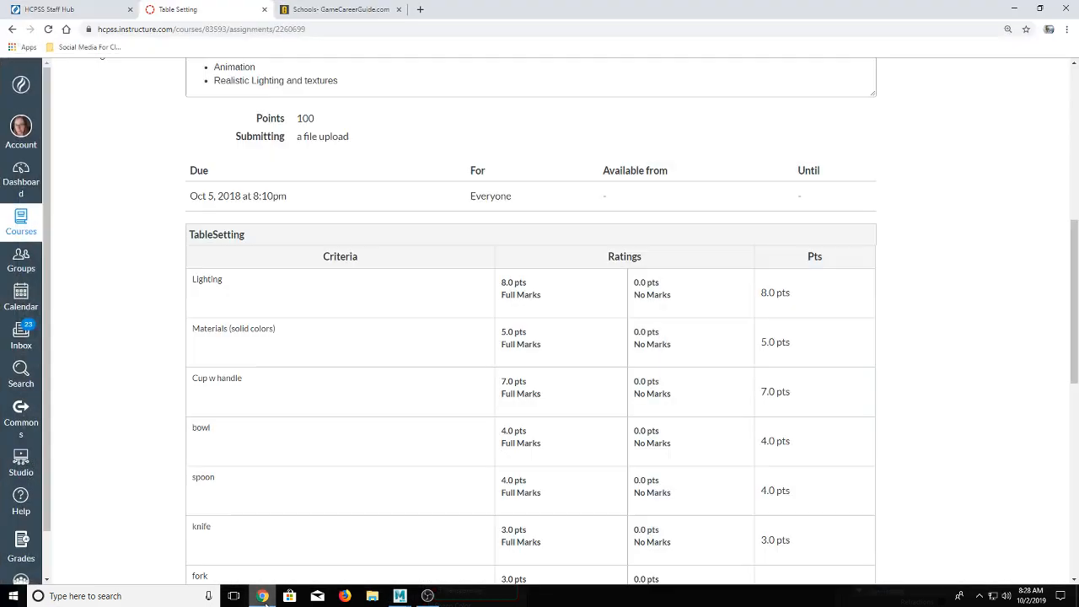
{"action": "left_click", "coordinate": [418, 10]}
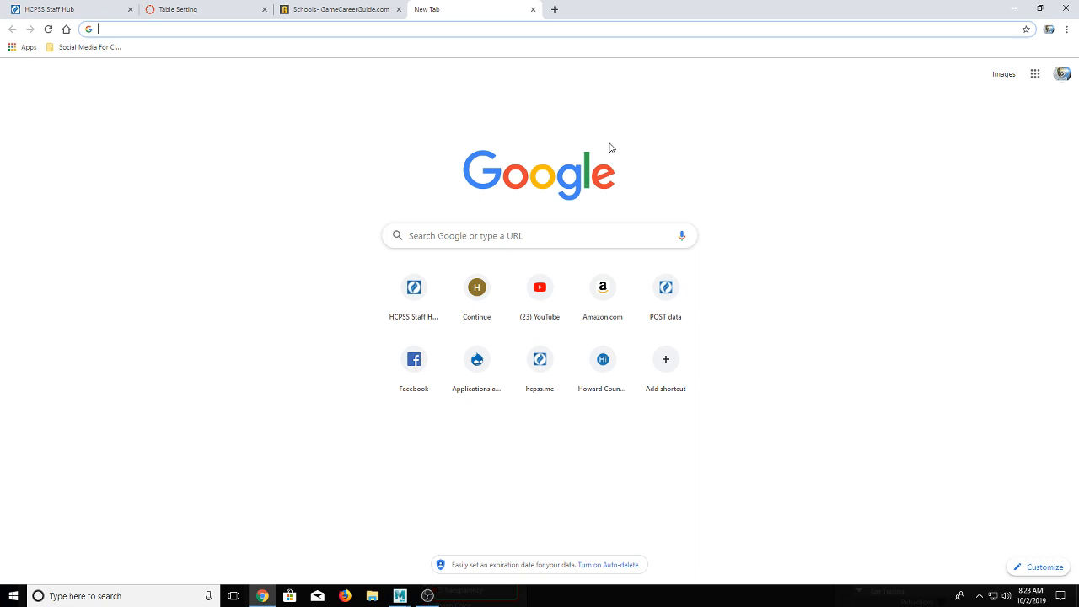
{"action": "type", "text": "wood s"}
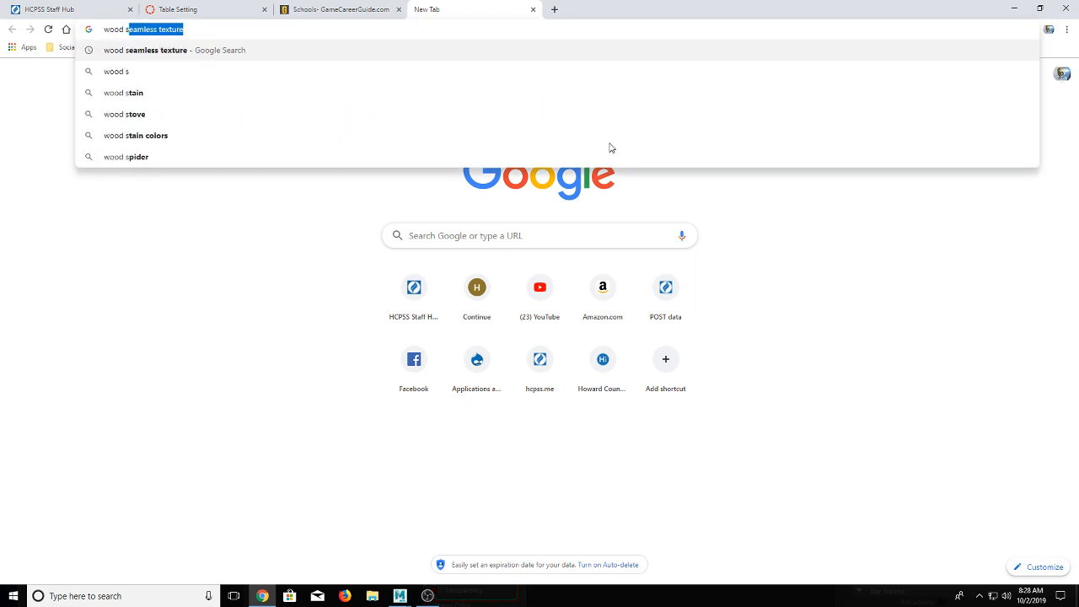
{"action": "type", "text": "eamless"}
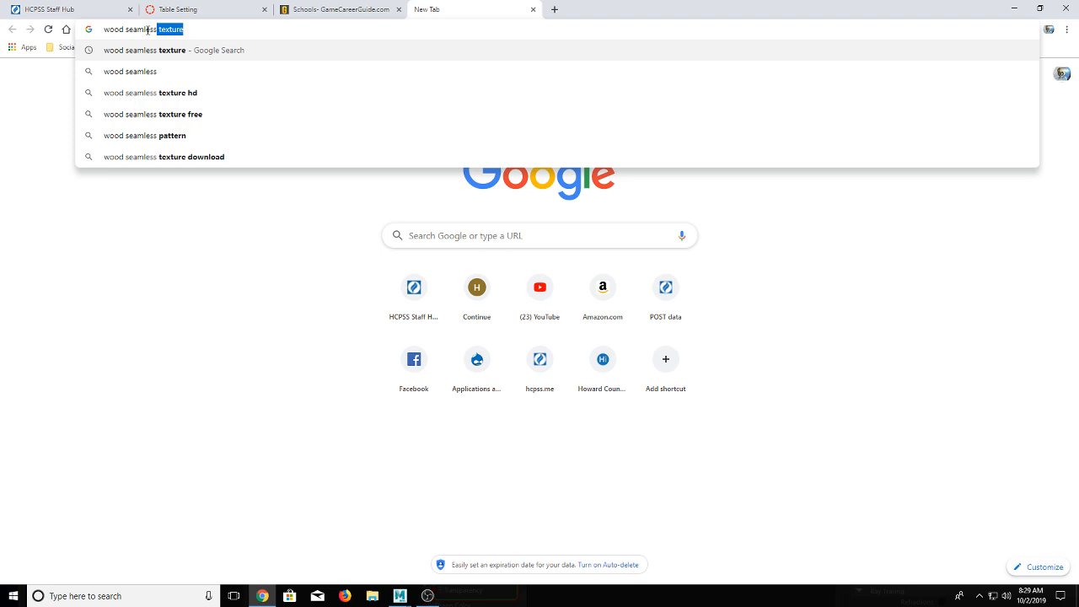
{"action": "left_click", "coordinate": [218, 42]}
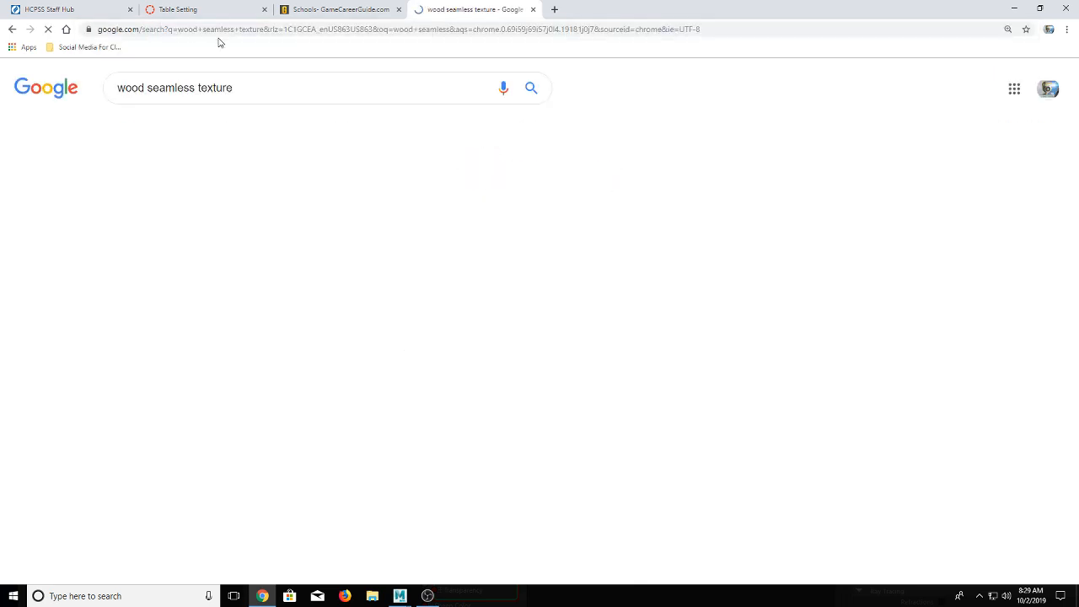
{"action": "left_click", "coordinate": [292, 250]}
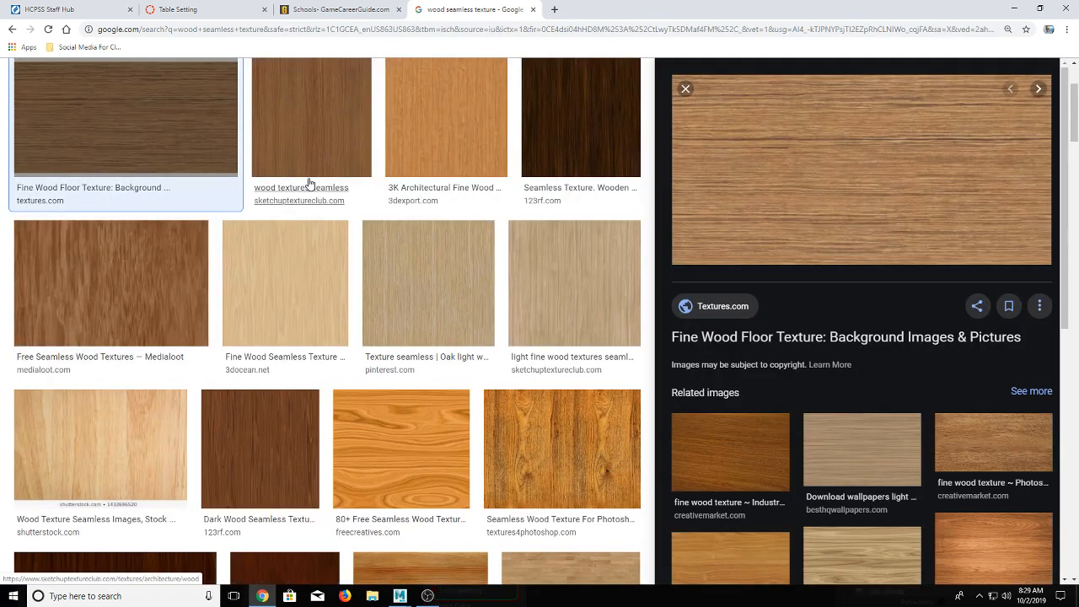
Step: Change the image search to "wood floor seamless texture"
{"action": "scroll", "coordinate": [472, 260], "scroll_direction": "up", "scroll_amount": 2}
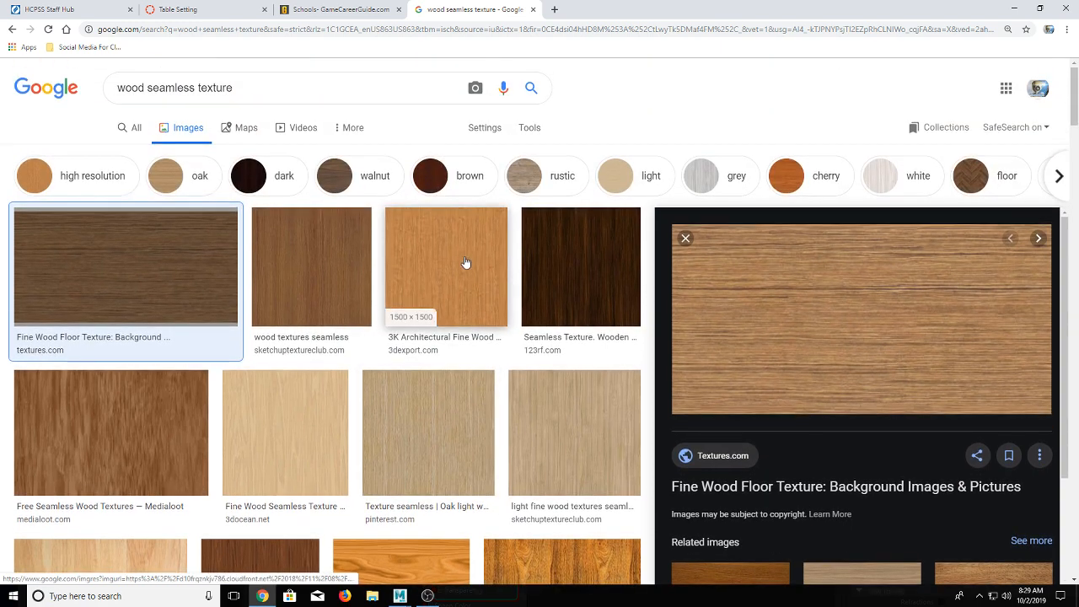
{"action": "left_click", "coordinate": [148, 89]}
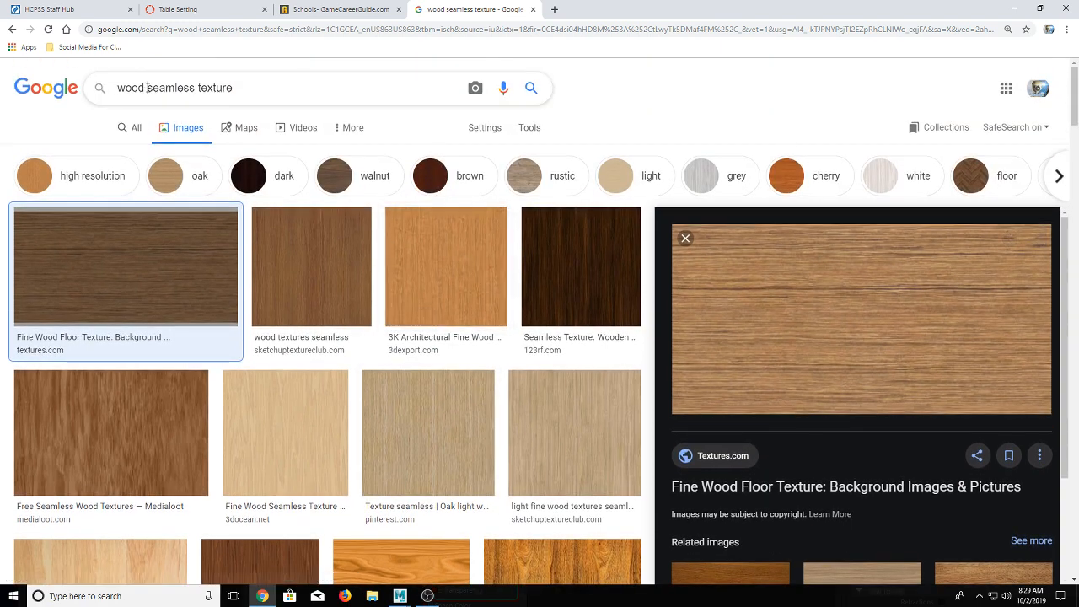
{"action": "type", "text": "floor"}
{"action": "key", "text": "Return"}
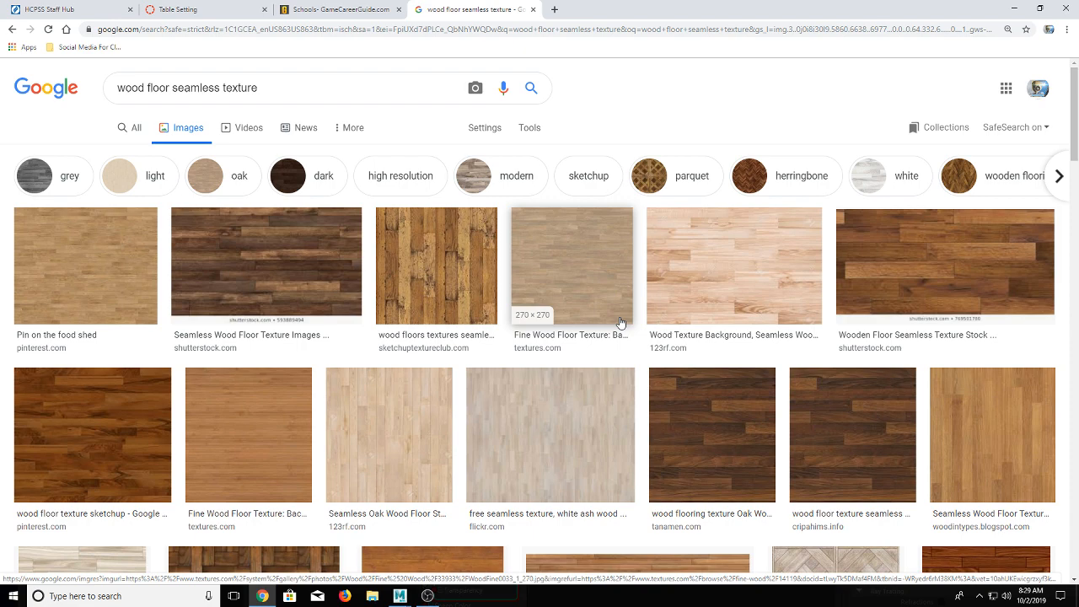
Step: Examine the Fine Wood Floor Texture result on textures.com, including WoodFine0086 and its download sizes, and return to the image results
{"action": "left_click", "coordinate": [604, 290]}
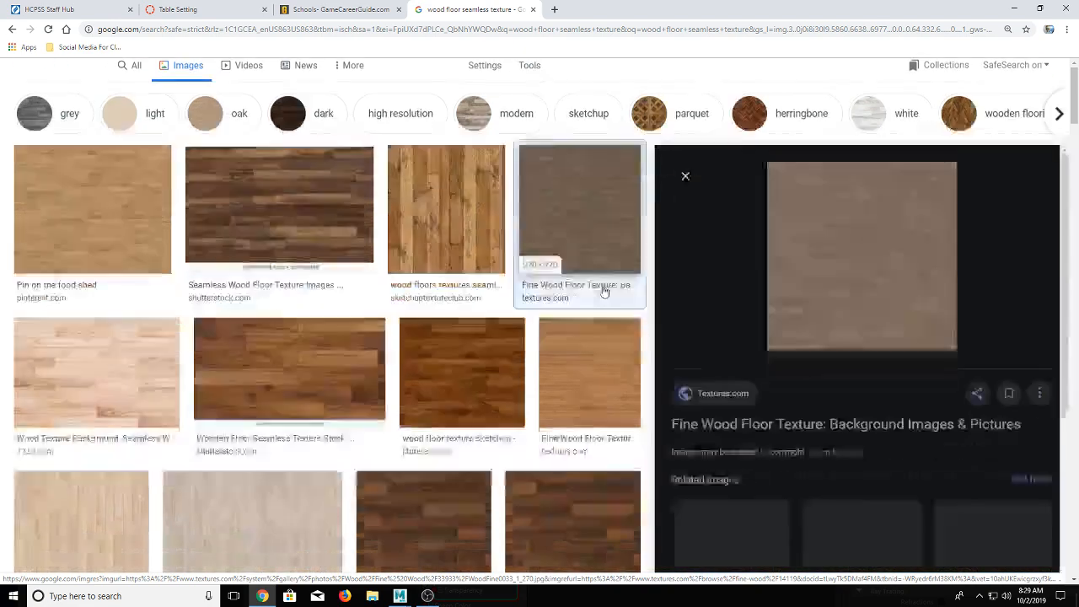
{"action": "left_click", "coordinate": [848, 210]}
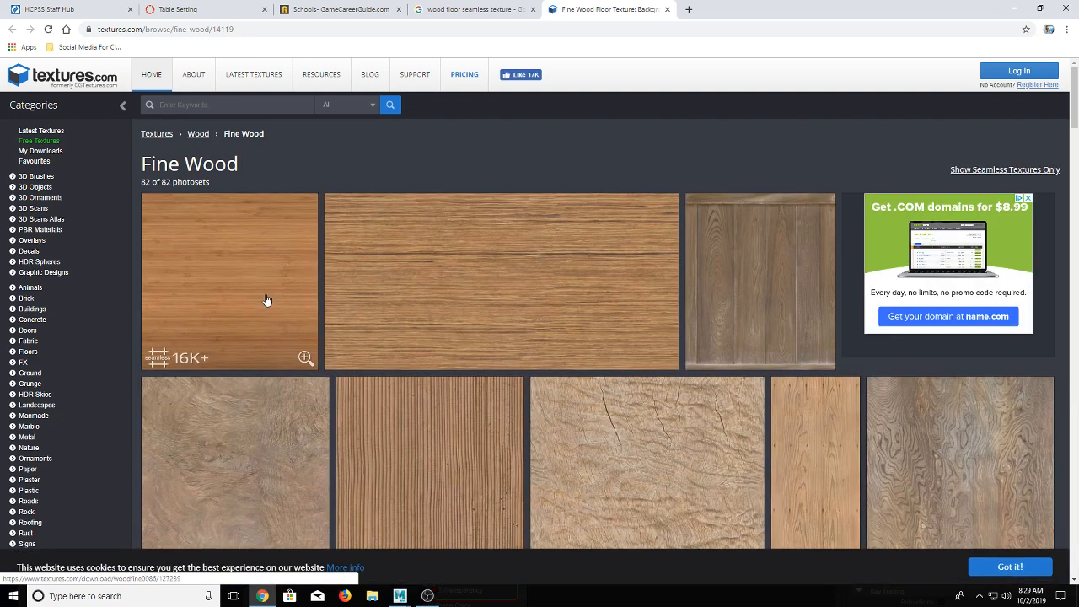
{"action": "left_click", "coordinate": [266, 300]}
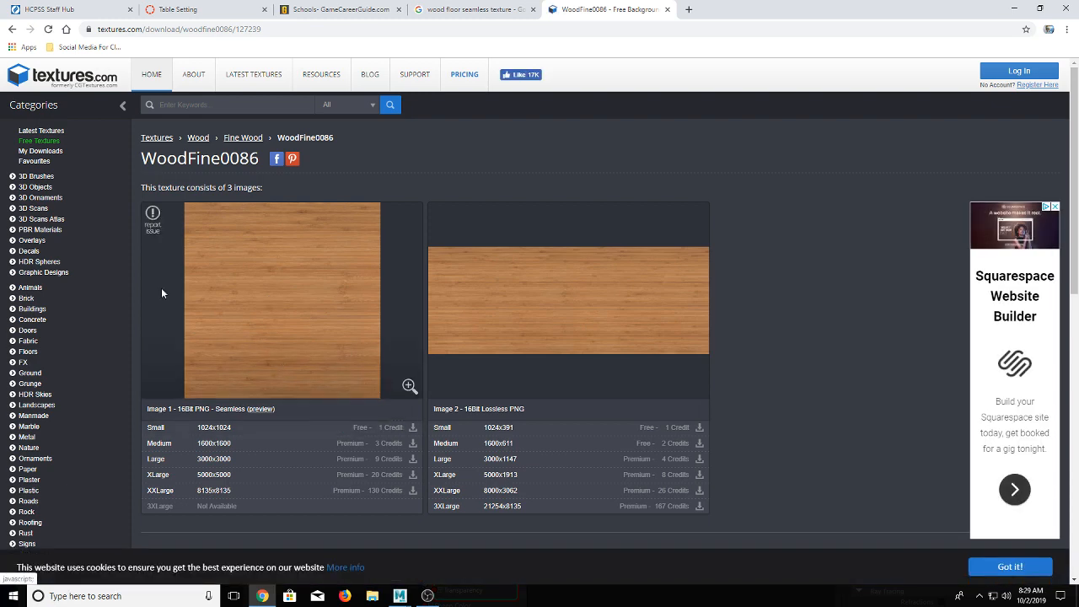
{"action": "left_click", "coordinate": [11, 31]}
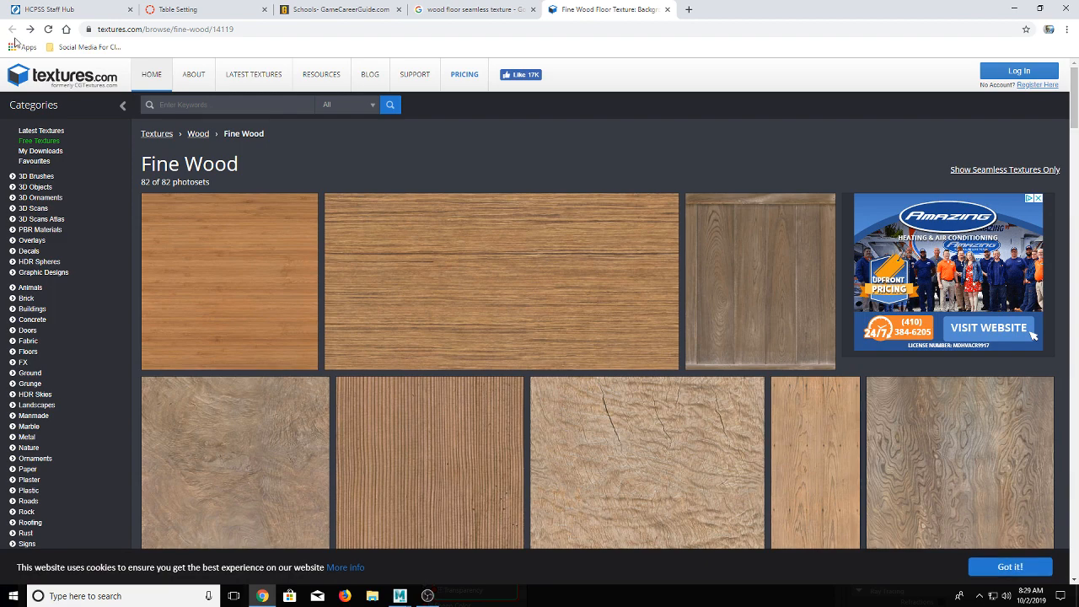
{"action": "left_click", "coordinate": [667, 10]}
Step: Start saving the white ash wood texture image from flickr.com and browse to the TableSetting project folder on Data (D:)
{"action": "scroll", "coordinate": [344, 312], "scroll_direction": "down", "scroll_amount": 2}
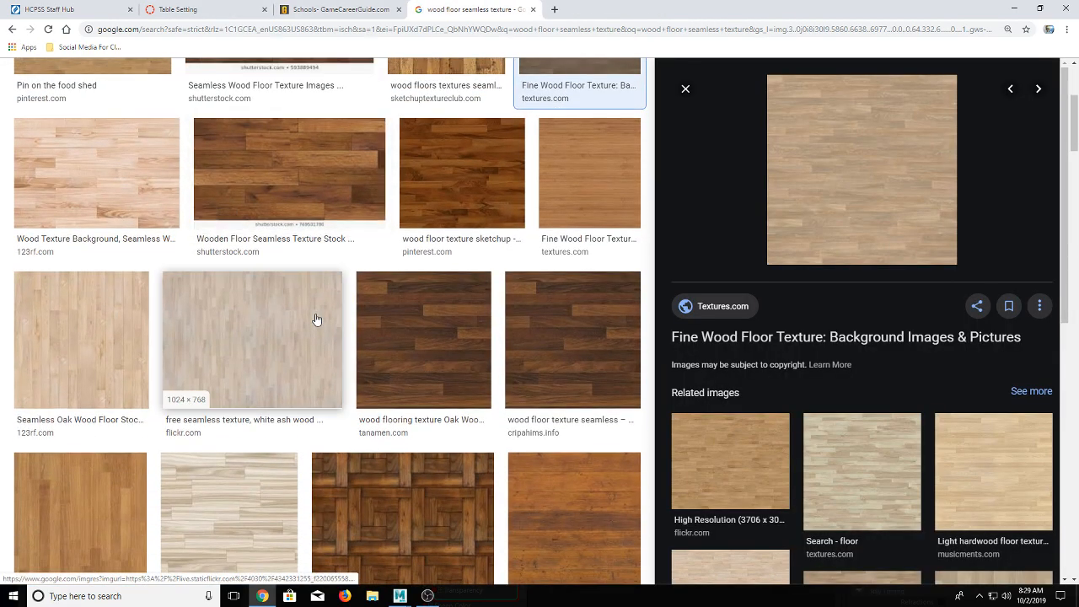
{"action": "right_click", "coordinate": [261, 330]}
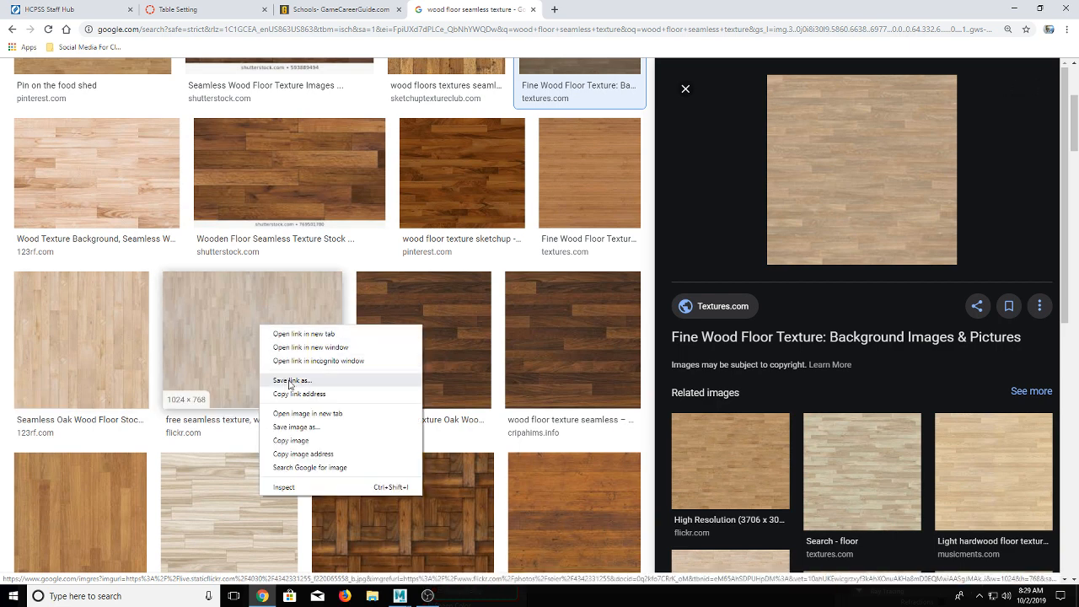
{"action": "left_click", "coordinate": [291, 427]}
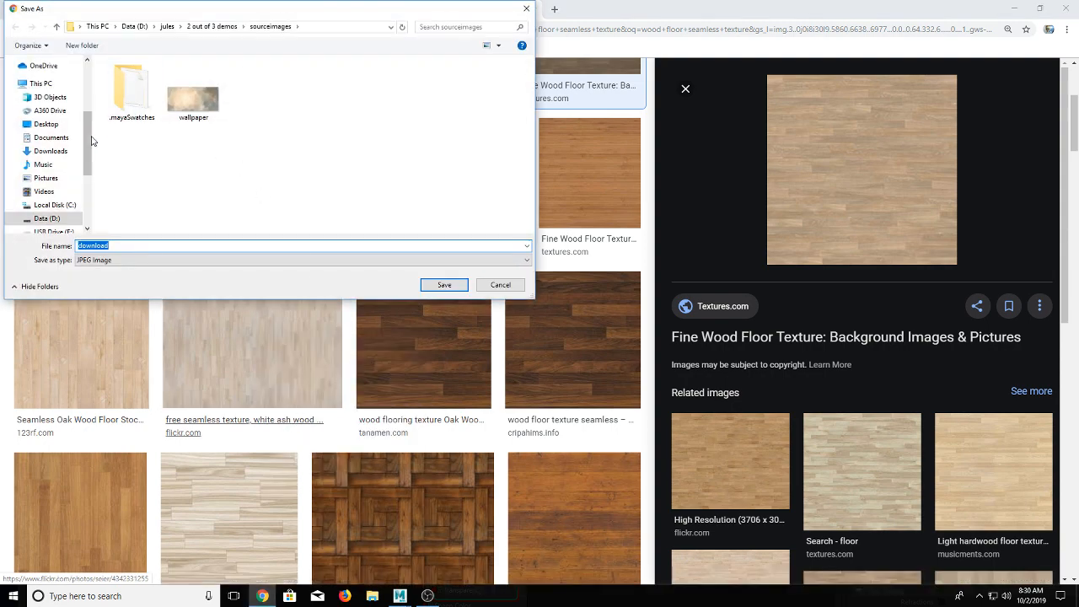
{"action": "left_click", "coordinate": [52, 220]}
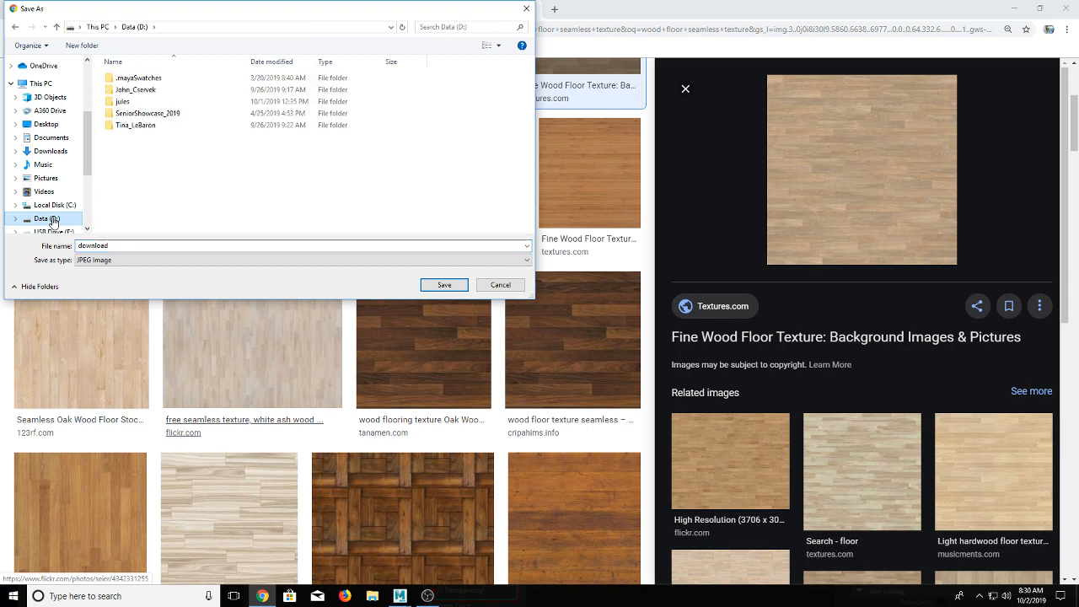
{"action": "double_click", "coordinate": [128, 125]}
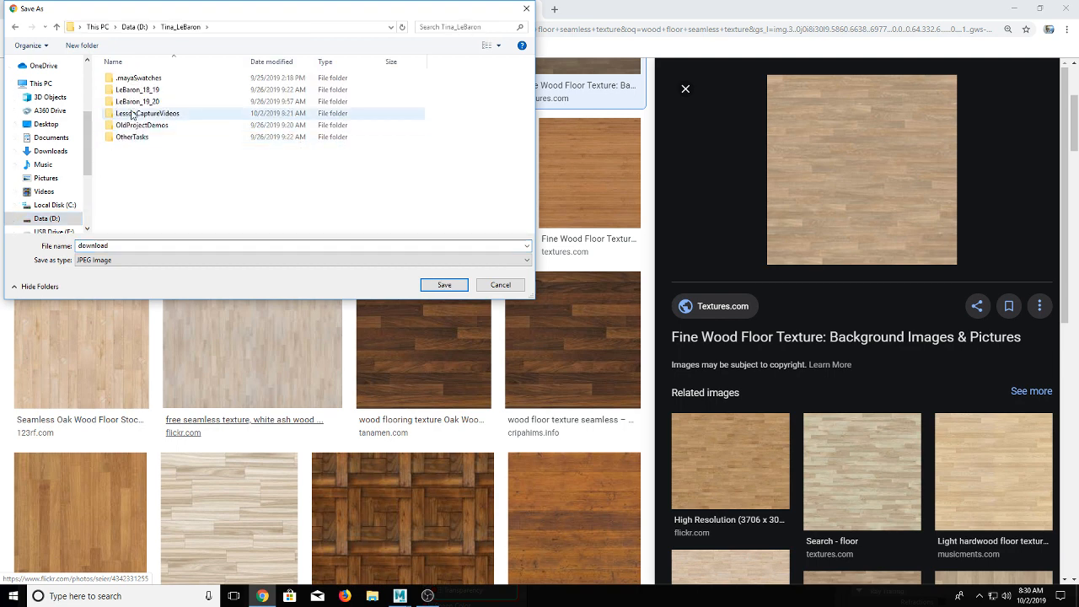
{"action": "double_click", "coordinate": [135, 101]}
{"action": "double_click", "coordinate": [137, 115]}
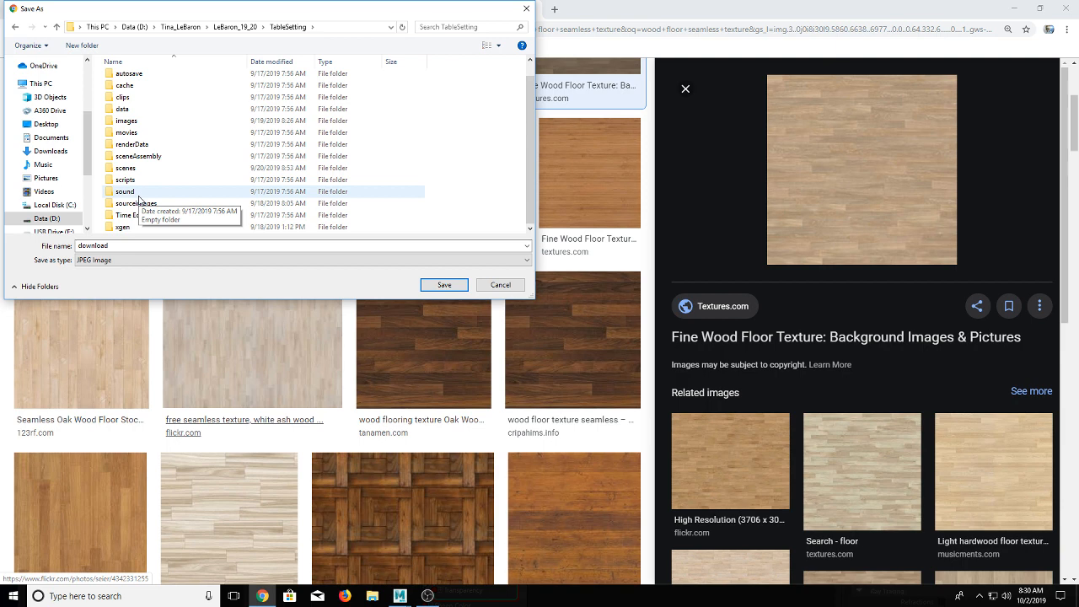
Step: Save the image as whitefloor in the TableSetting project's sourceimages folder
{"action": "left_click", "coordinate": [140, 206]}
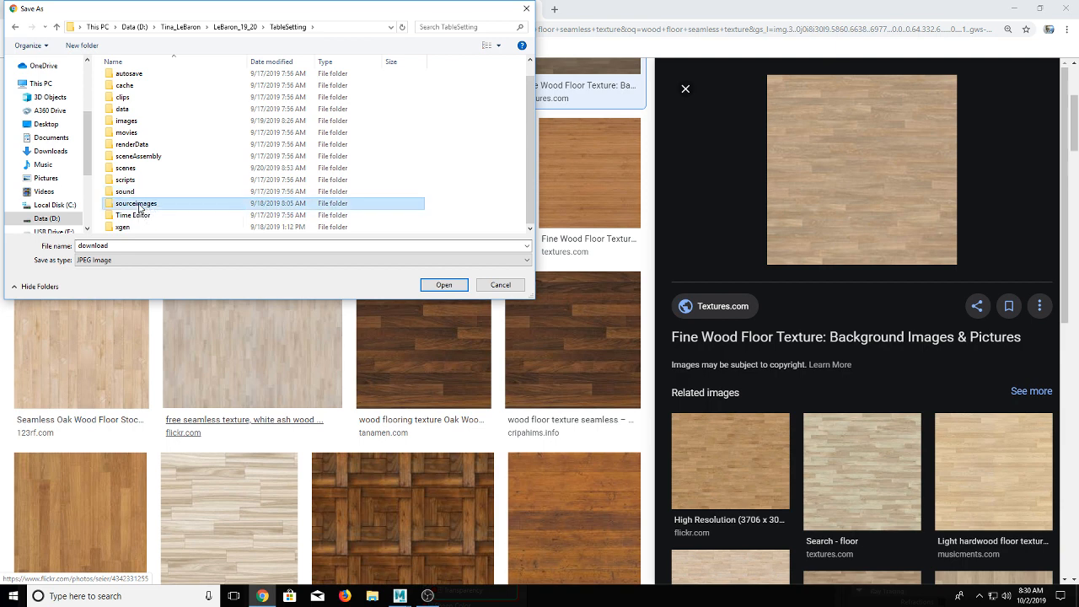
{"action": "left_click", "coordinate": [122, 247]}
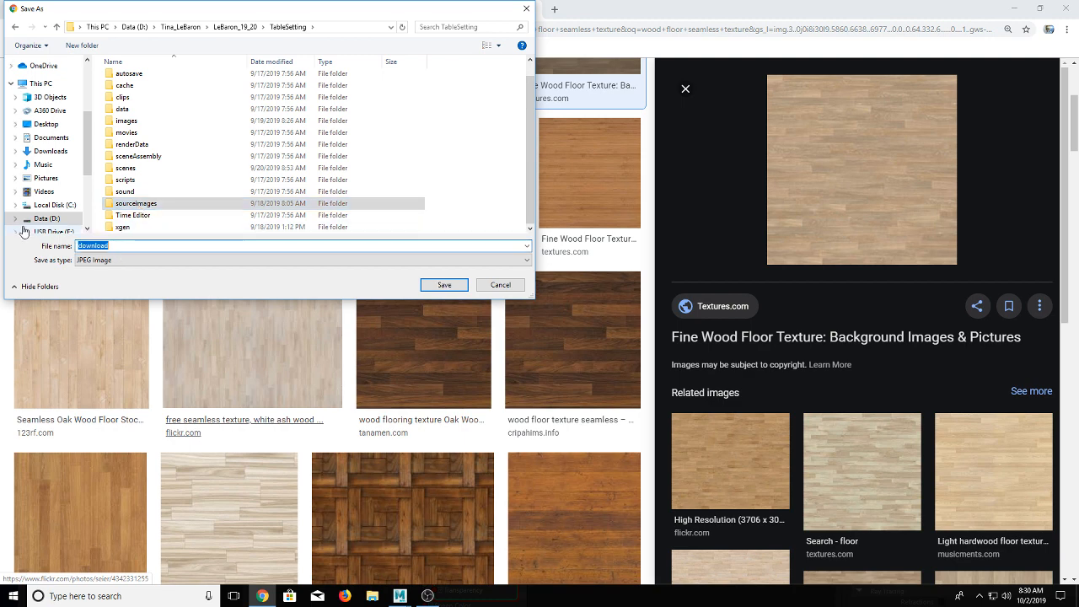
{"action": "type", "text": "whitefloor"}
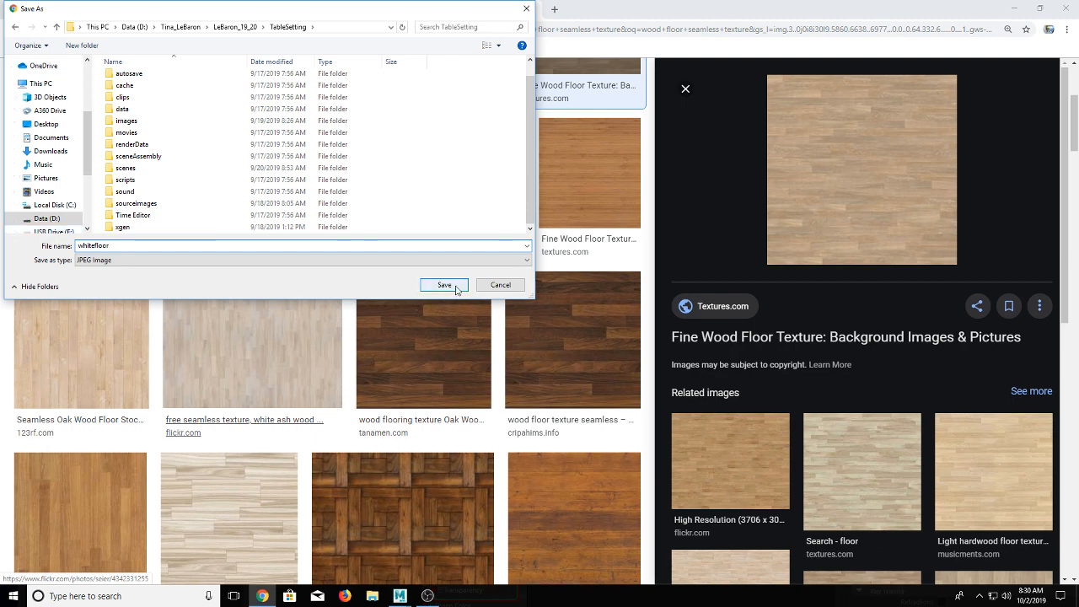
{"action": "double_click", "coordinate": [133, 204]}
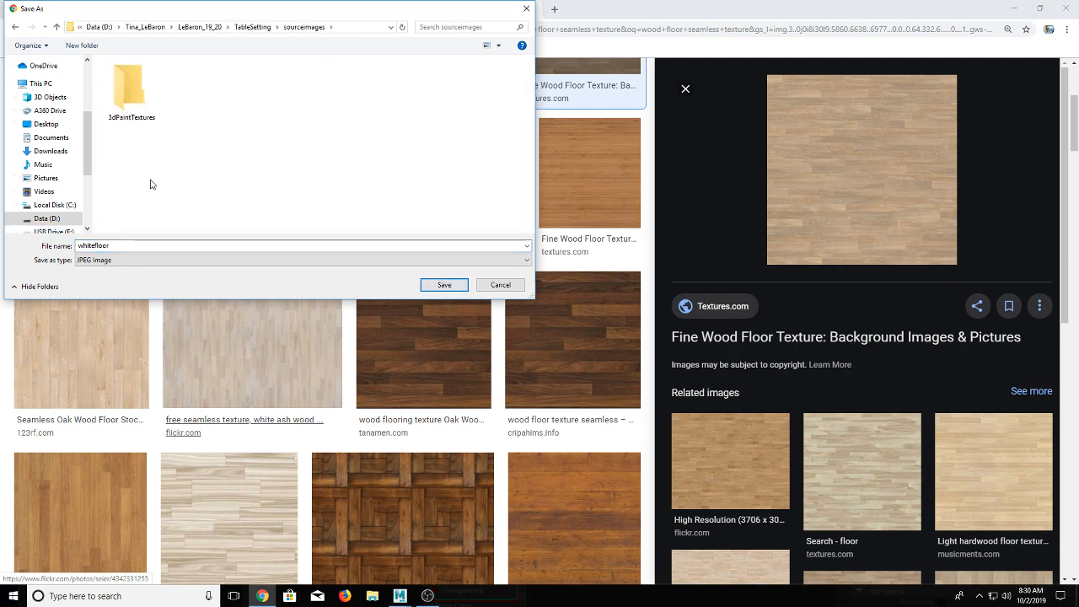
{"action": "left_click", "coordinate": [442, 285]}
{"action": "scroll", "coordinate": [437, 290], "scroll_direction": "up", "scroll_amount": 1}
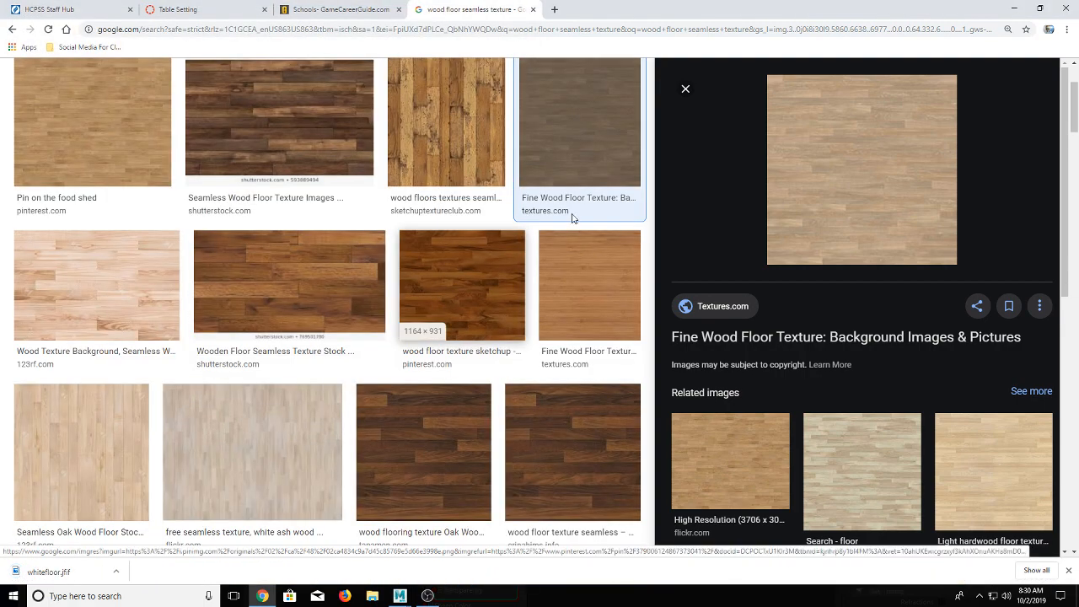
Step: Switch to Maya and connect a File texture node to the Color of blinn1
{"action": "left_click", "coordinate": [1014, 9]}
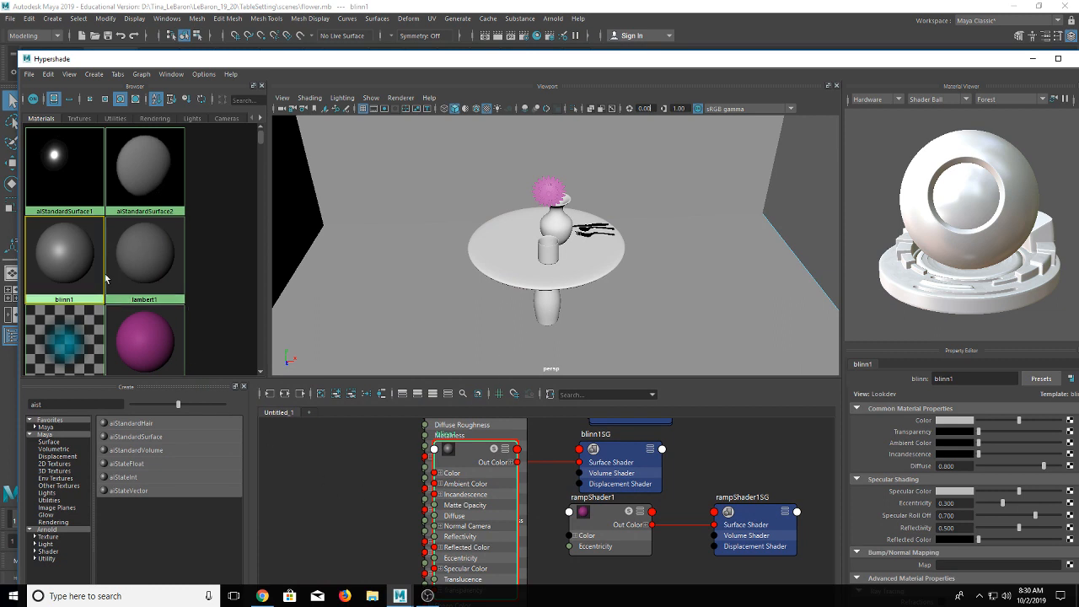
{"action": "left_click", "coordinate": [1070, 421]}
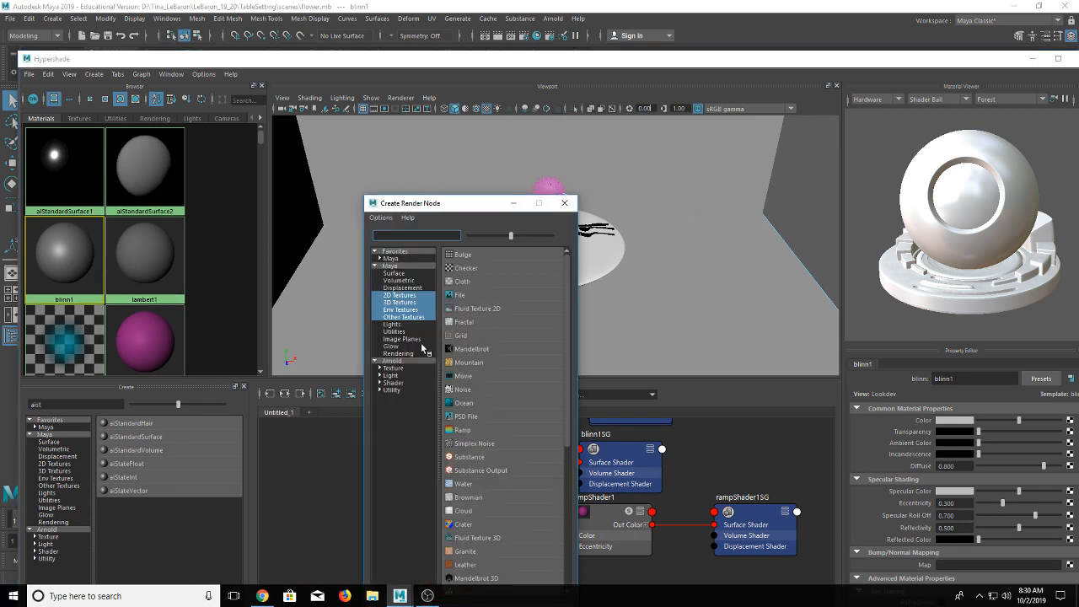
{"action": "left_click", "coordinate": [479, 296]}
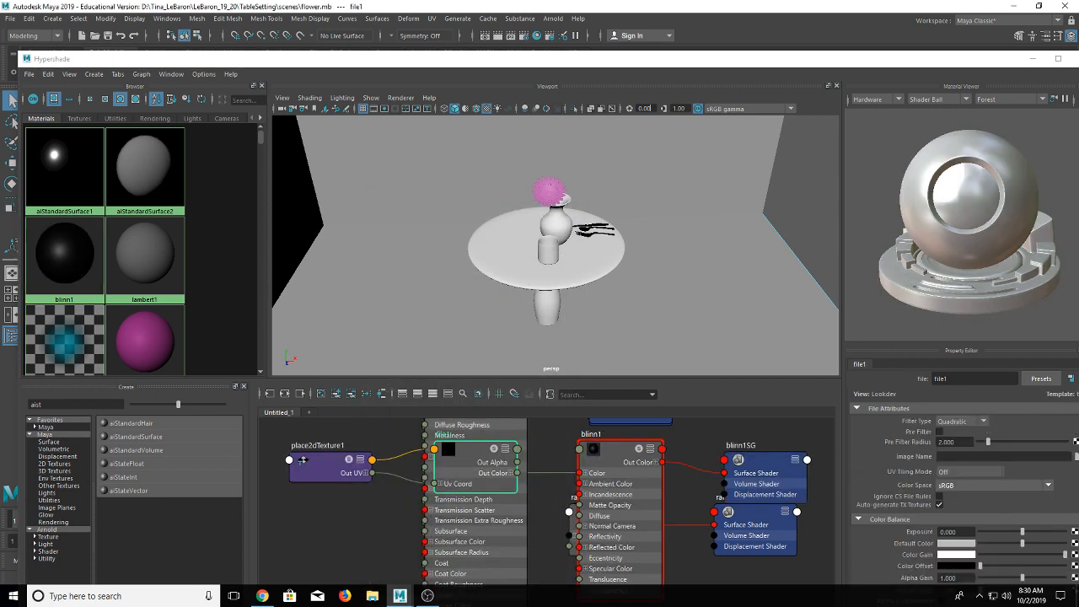
Step: Look for an image for file1 in the TableSetting project's sourceimages folder on Data (D:), previewing Anthemis_Vase.jpg
{"action": "left_click_drag", "start_coordinate": [885, 61], "coordinate": [849, 60]}
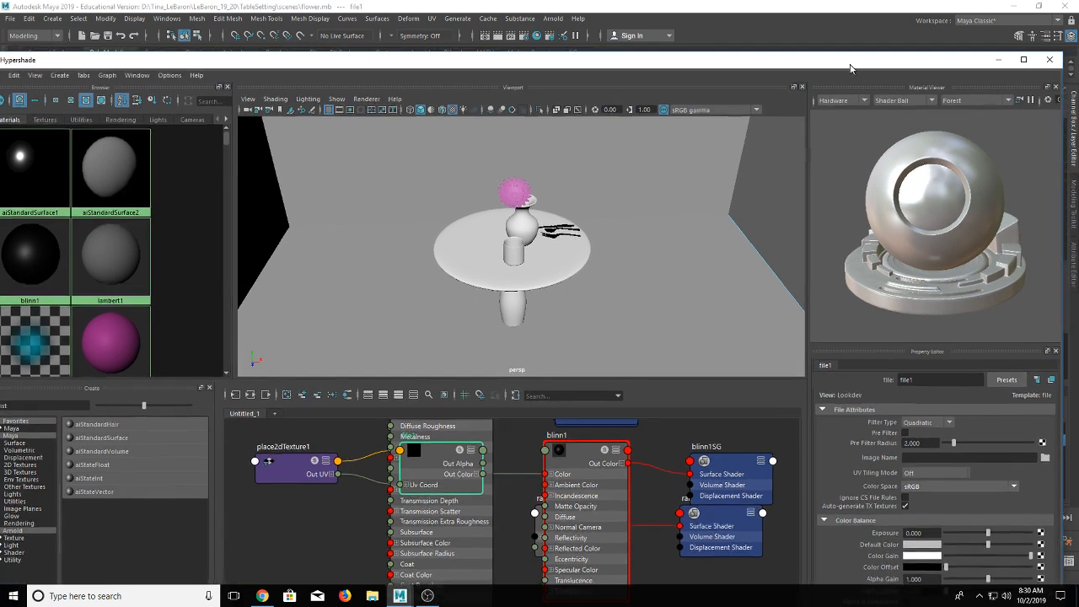
{"action": "left_click", "coordinate": [1043, 455]}
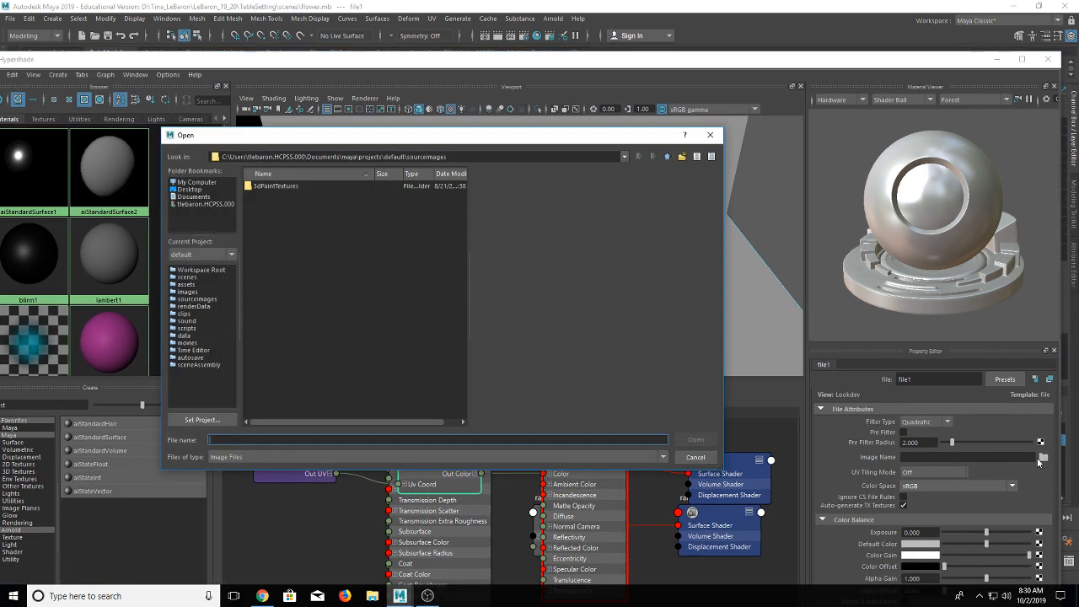
{"action": "left_click", "coordinate": [192, 190]}
{"action": "left_click", "coordinate": [202, 182]}
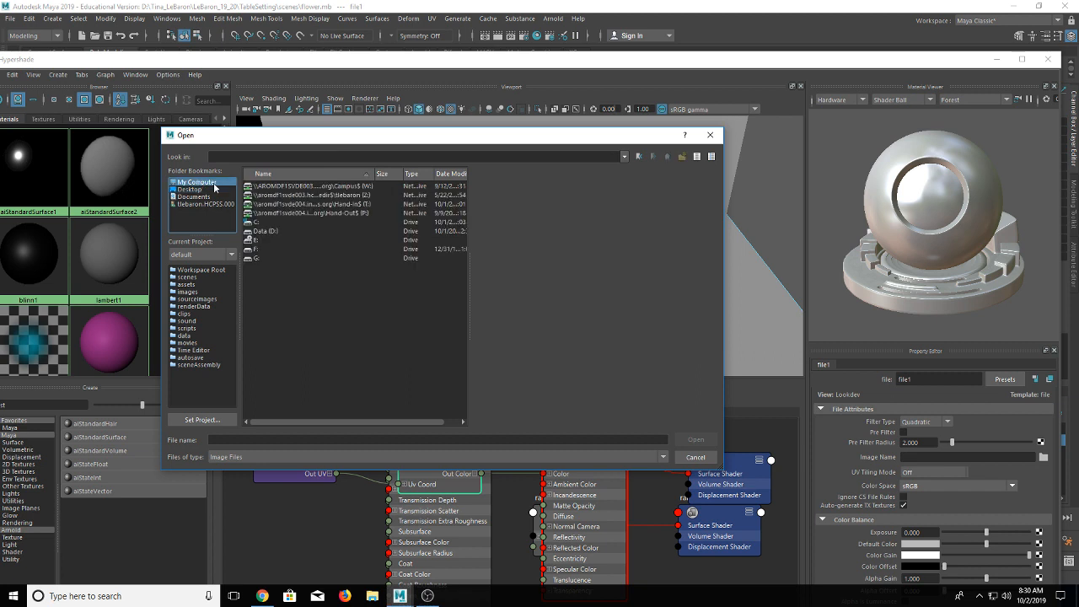
{"action": "double_click", "coordinate": [268, 231]}
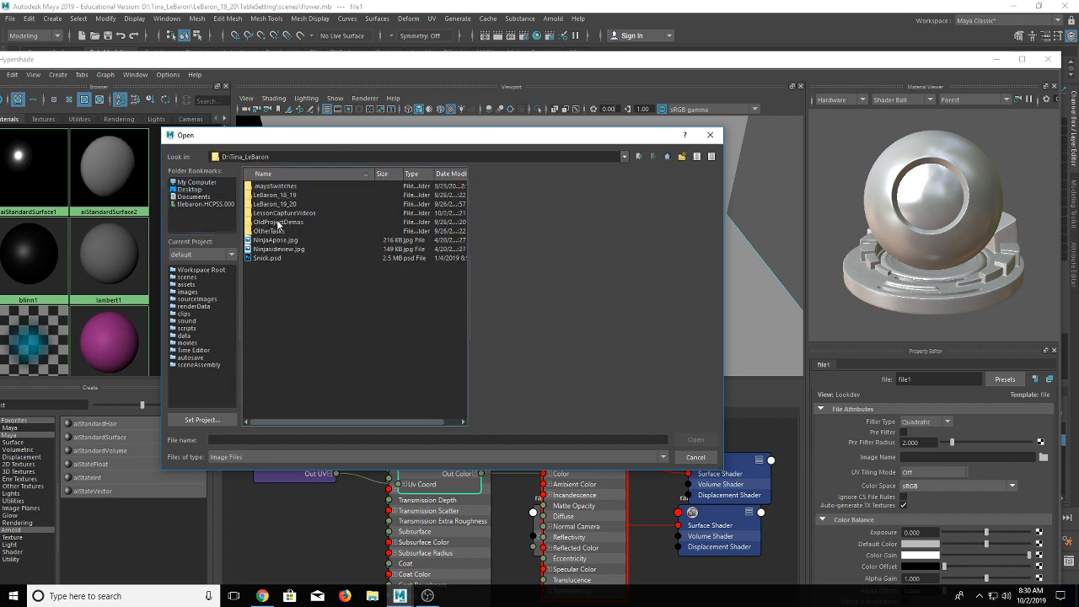
{"action": "double_click", "coordinate": [282, 205]}
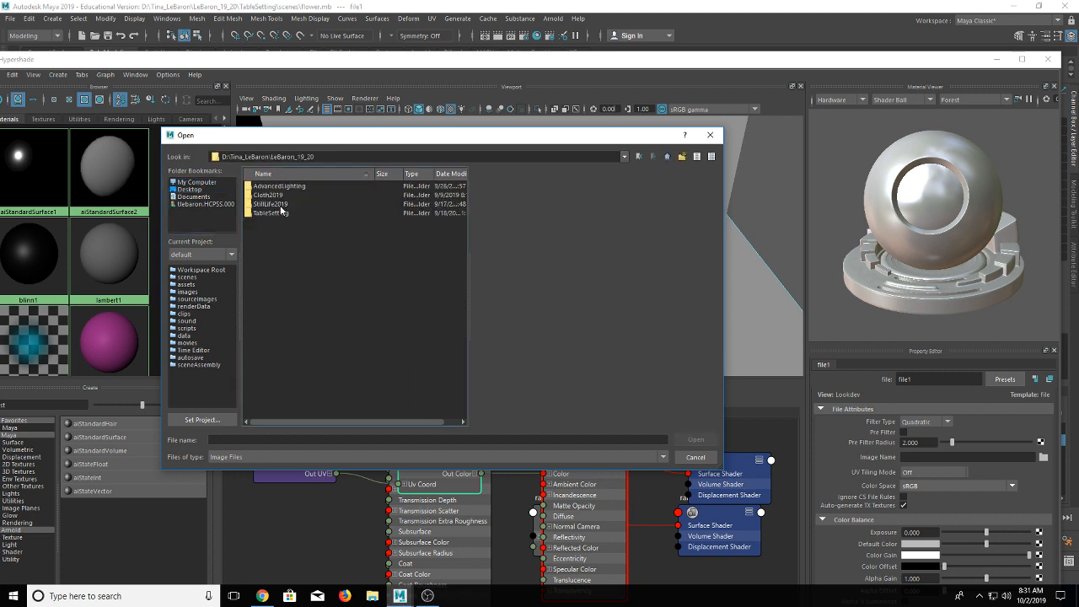
{"action": "double_click", "coordinate": [283, 212]}
{"action": "double_click", "coordinate": [265, 295]}
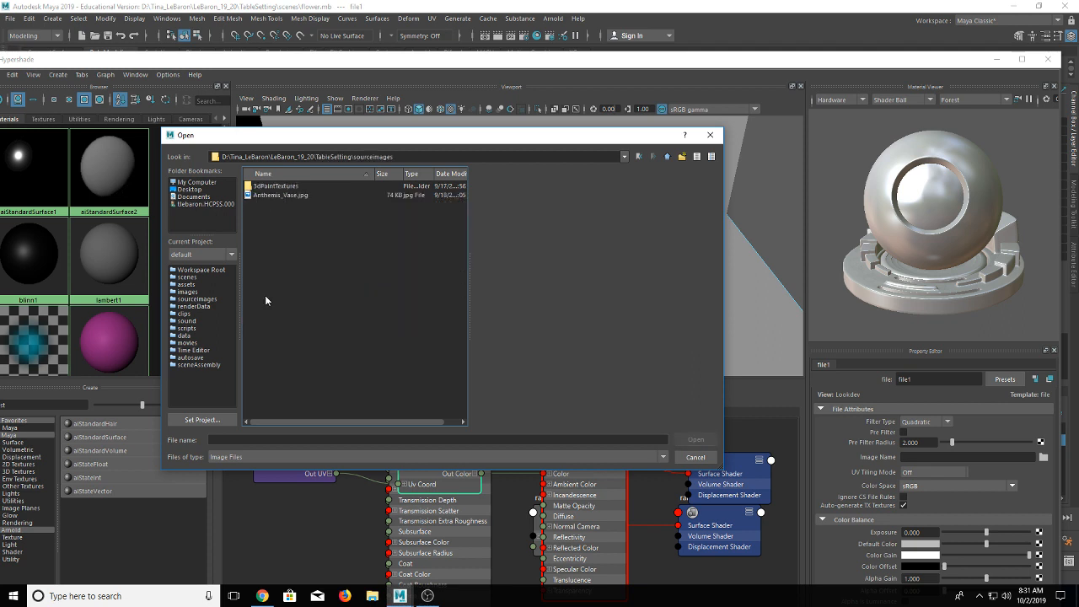
{"action": "left_click", "coordinate": [285, 196]}
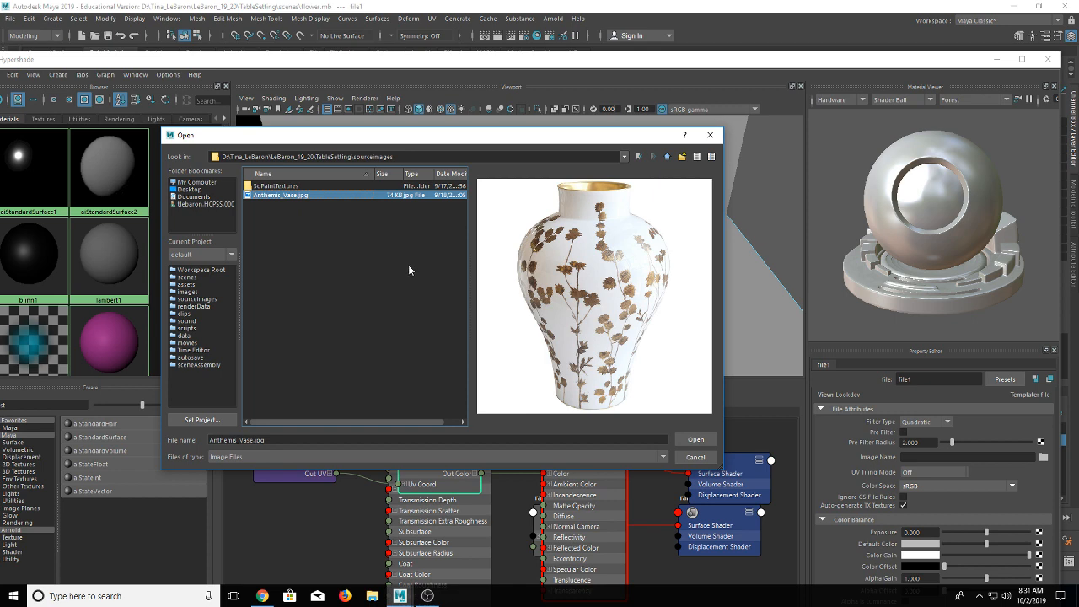
{"action": "left_click", "coordinate": [665, 157]}
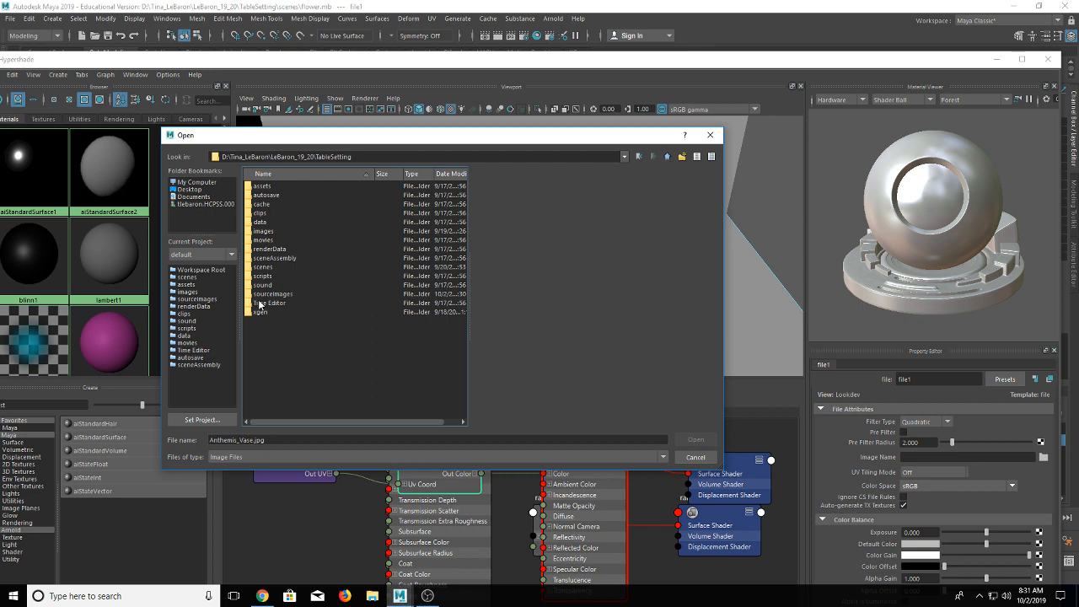
{"action": "left_click", "coordinate": [667, 156]}
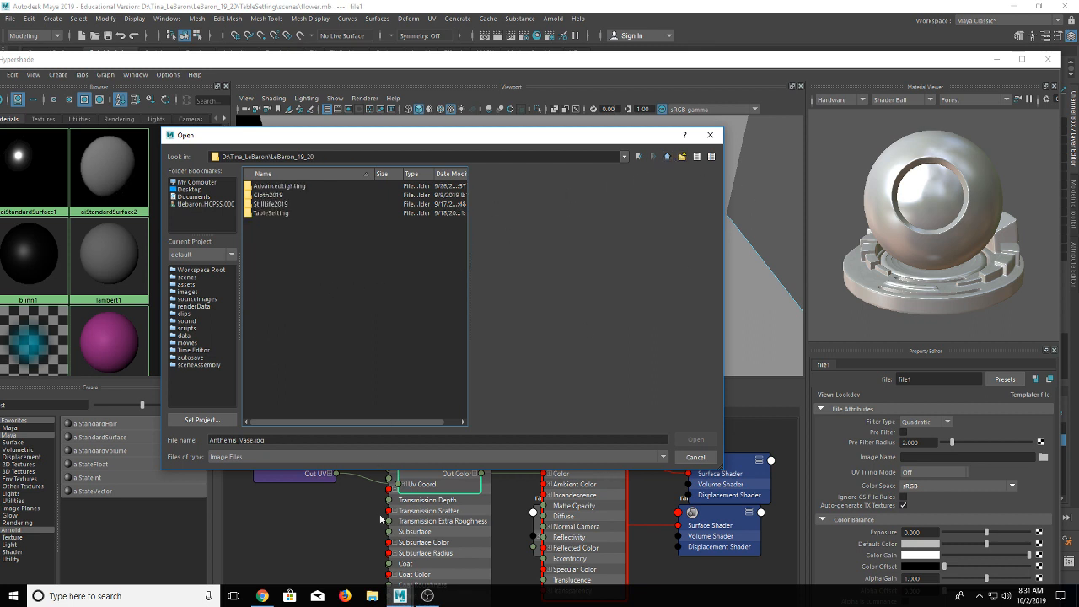
Step: Switch to Chrome and check the file type offered for saving the white ash wood texture image
{"action": "left_click", "coordinate": [262, 596]}
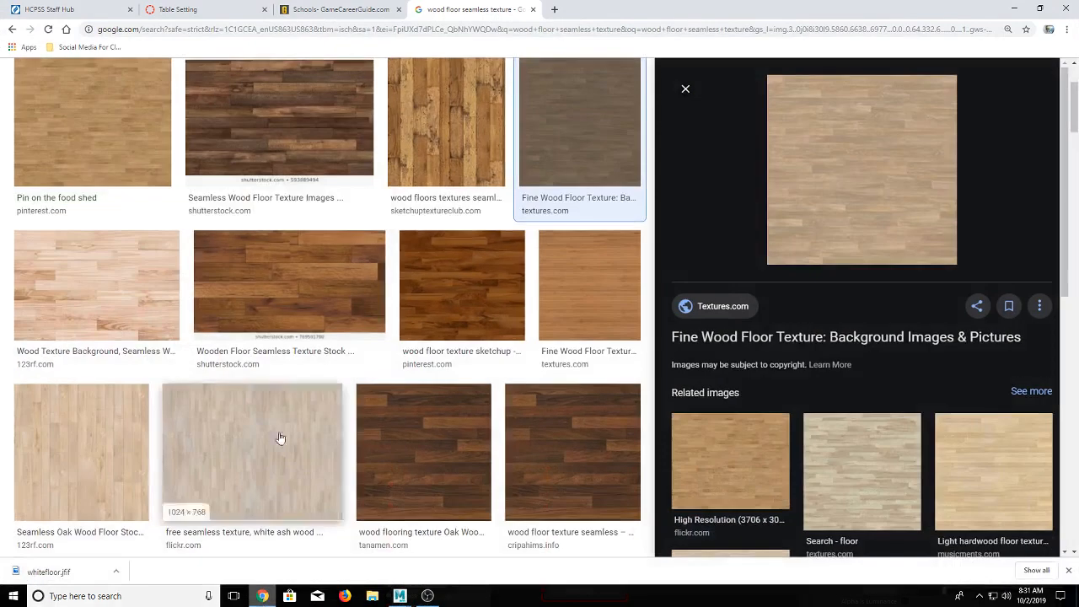
{"action": "right_click", "coordinate": [241, 448]}
{"action": "left_click", "coordinate": [287, 379]}
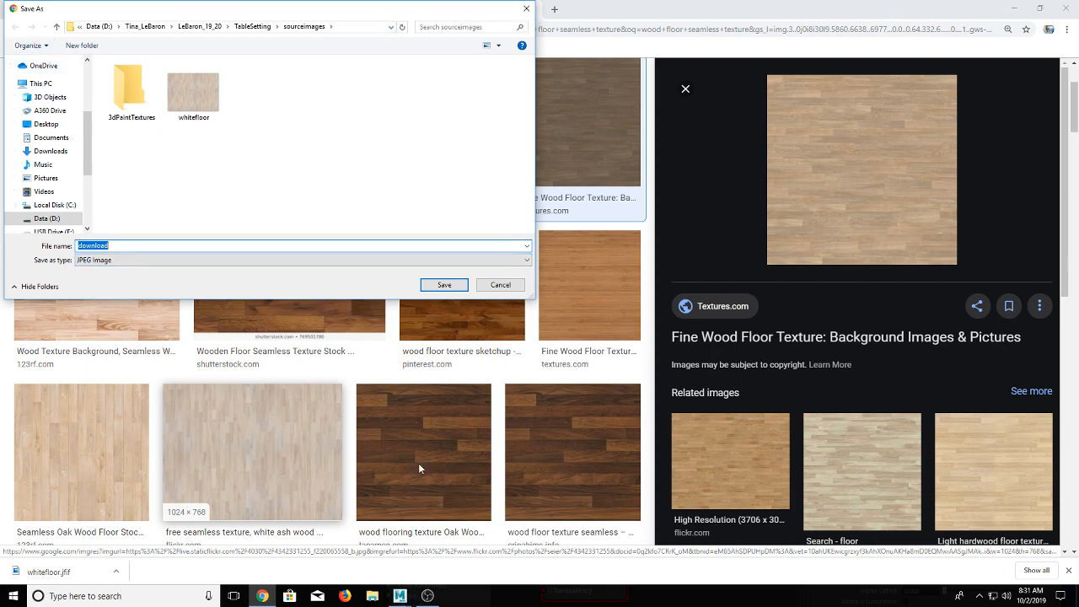
{"action": "left_click", "coordinate": [499, 286]}
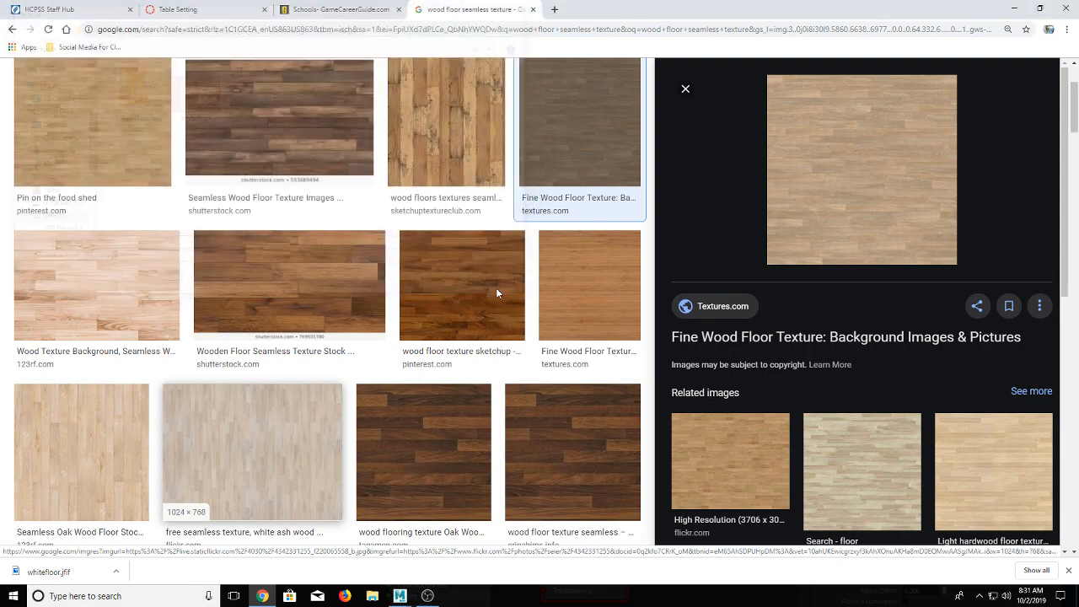
Step: Save the dark wood floor texture image as woodfloordark in the TableSetting project's sourceimages folder
{"action": "scroll", "coordinate": [541, 346], "scroll_direction": "down", "scroll_amount": 1}
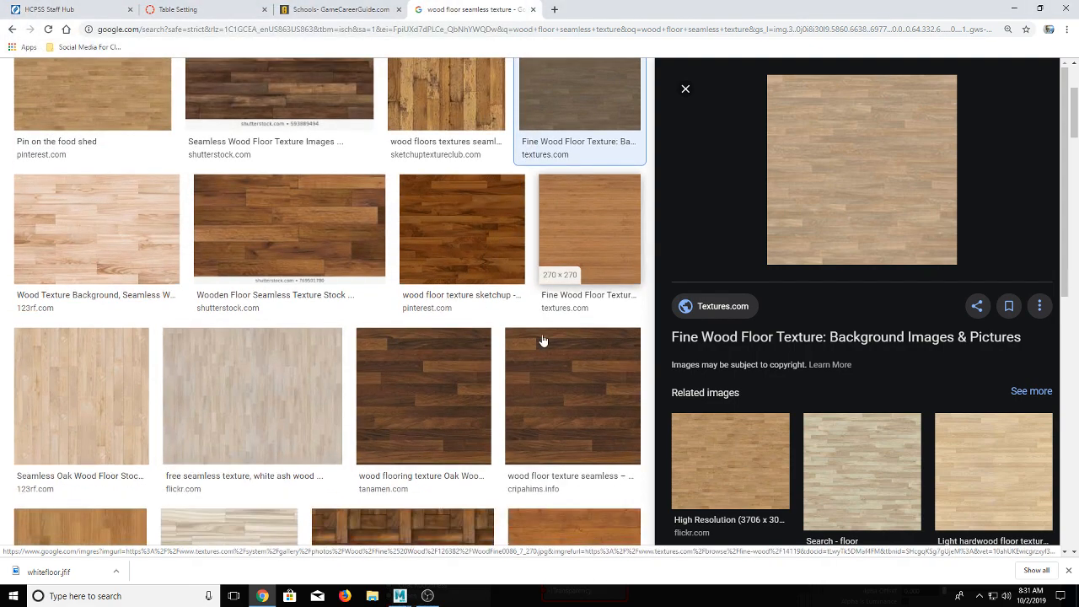
{"action": "right_click", "coordinate": [556, 385]}
{"action": "left_click", "coordinate": [590, 484]}
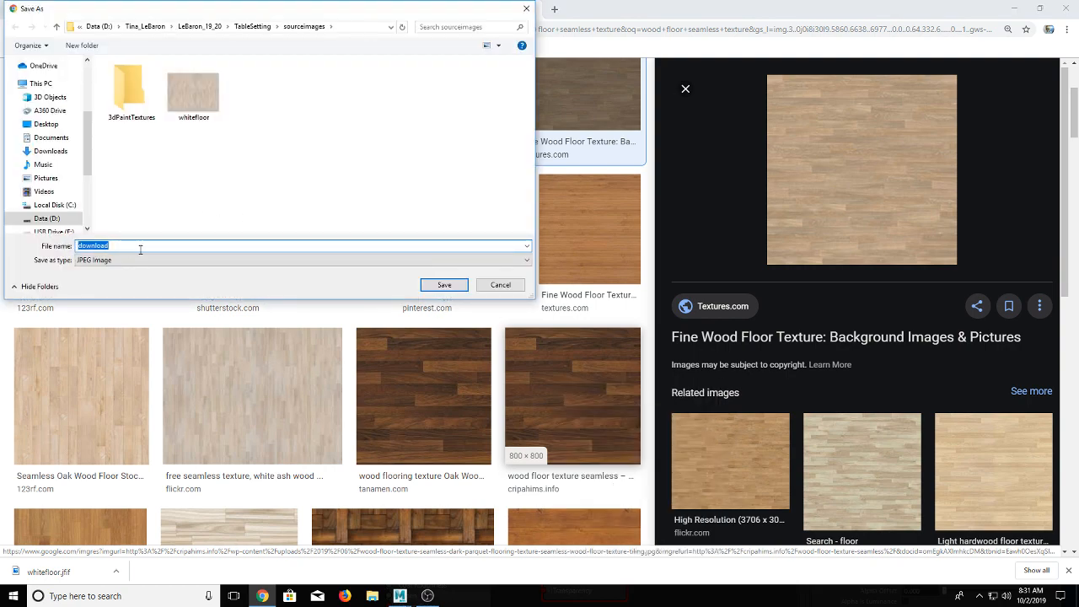
{"action": "type", "text": "woodfloordark"}
{"action": "key", "text": "Return"}
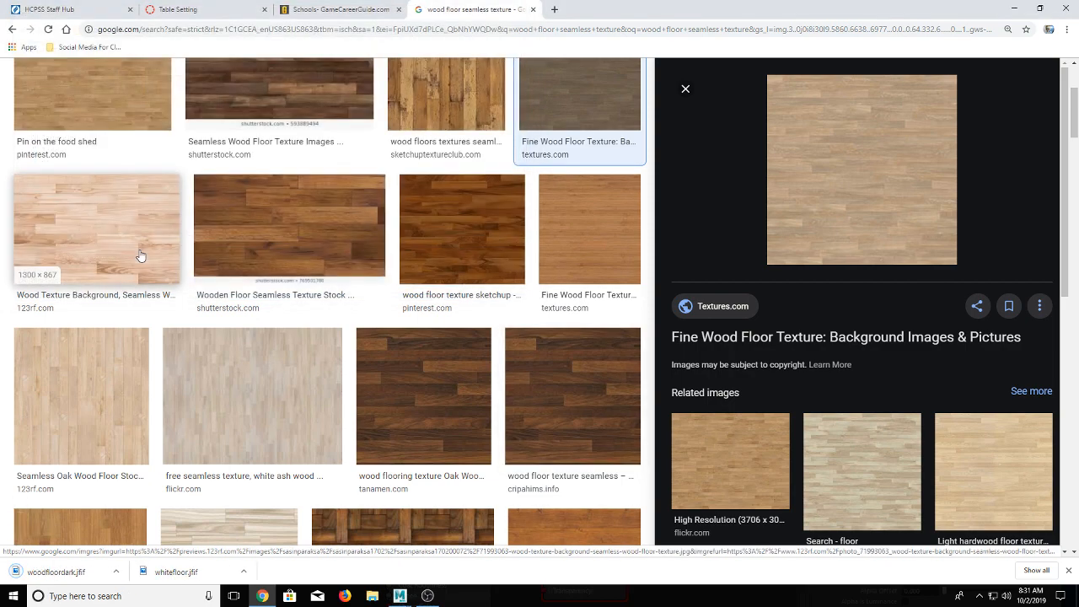
Step: Switch to Maya and look for the saved floor images in TableSetting's sourceimages folder, leaving file1 without an image
{"action": "mouse_move", "coordinate": [398, 598]}
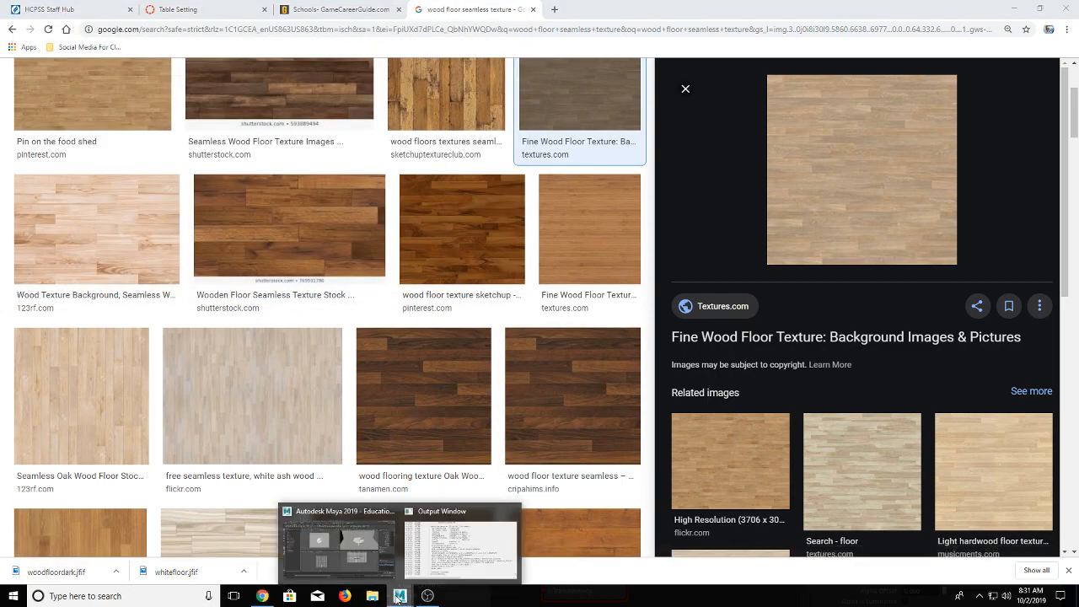
{"action": "left_click", "coordinate": [370, 539]}
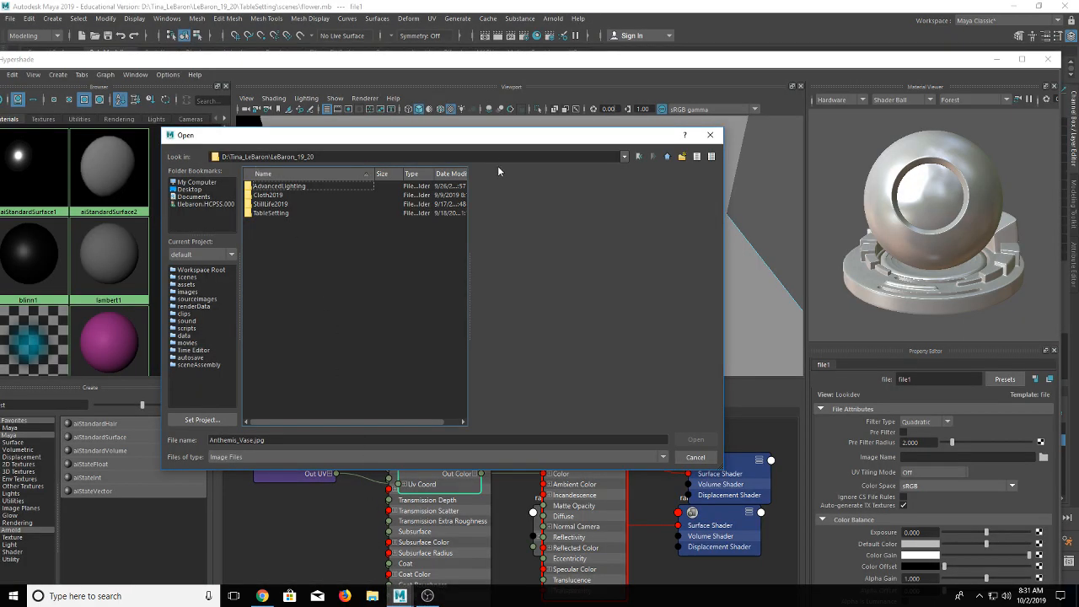
{"action": "double_click", "coordinate": [299, 213]}
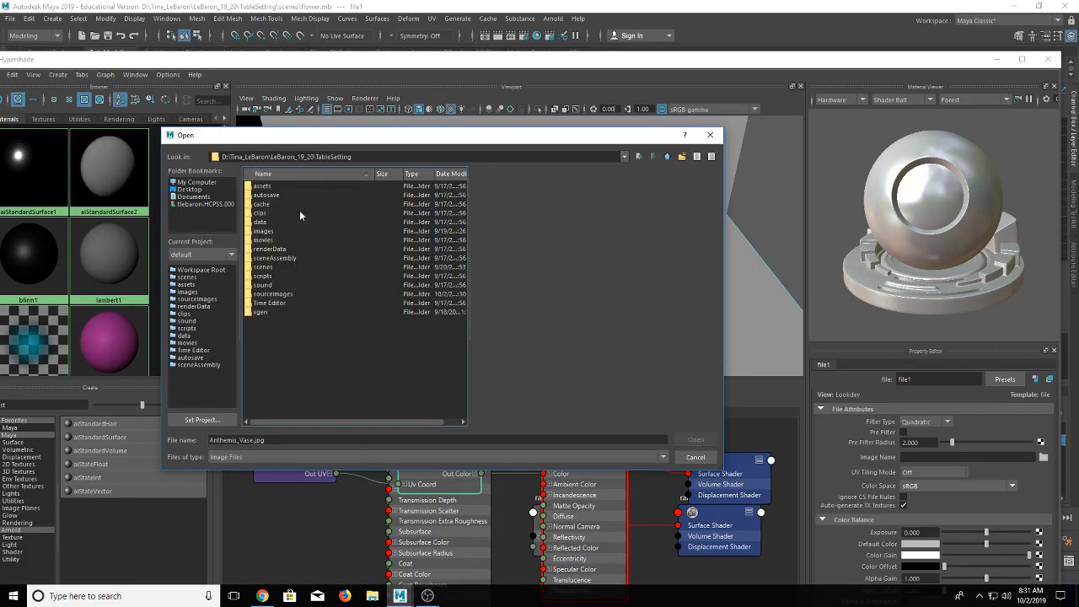
{"action": "double_click", "coordinate": [270, 294]}
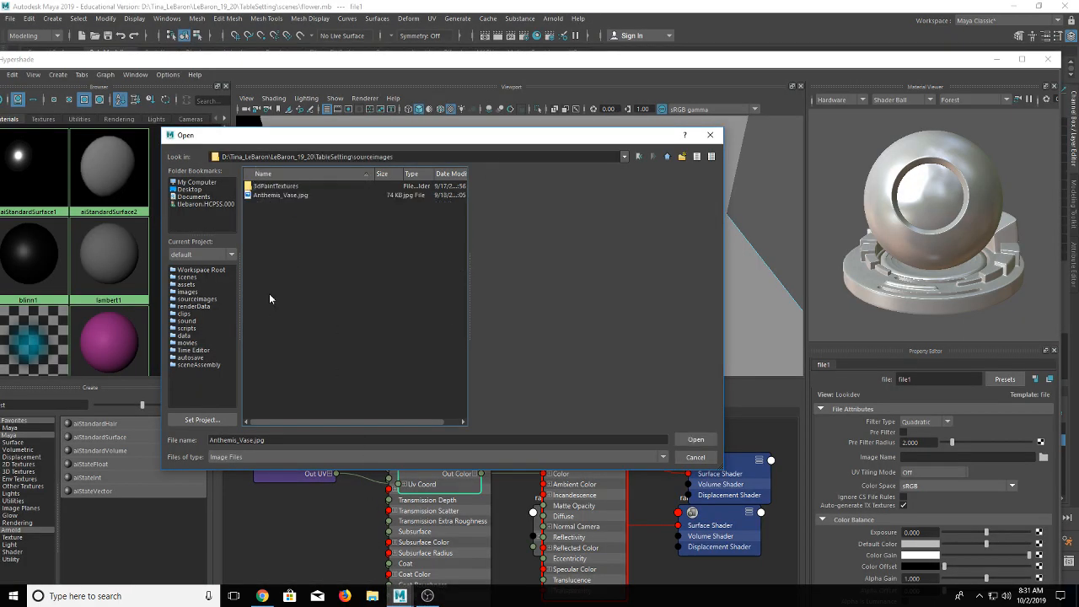
{"action": "left_click", "coordinate": [710, 134]}
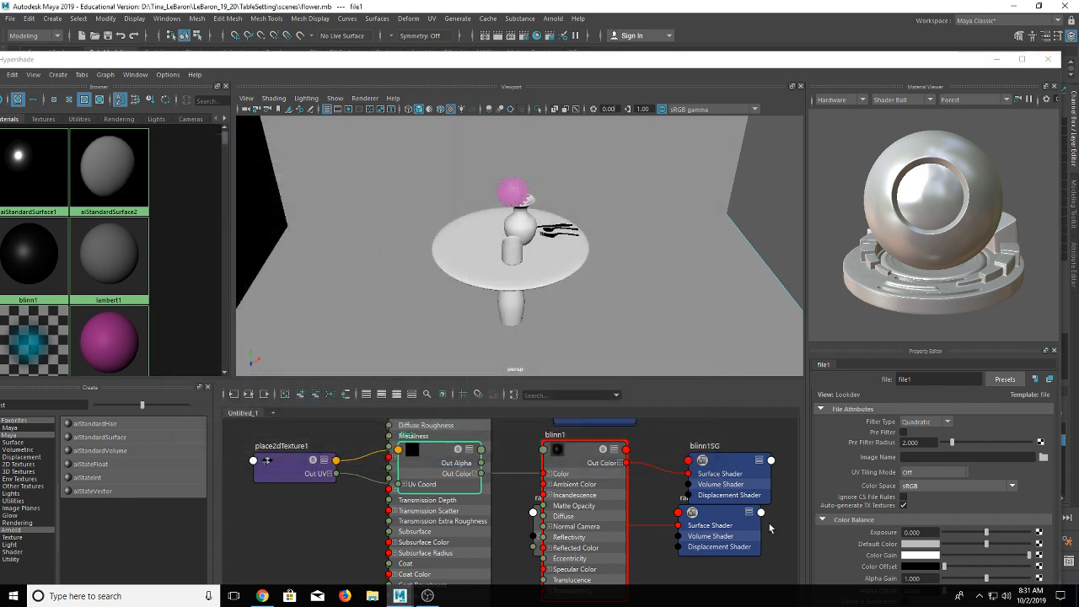
Step: Browse again for file1's image from Data (D:) to the TableSetting sourceimages folder, and close the browser without choosing a file
{"action": "left_click", "coordinate": [1044, 457]}
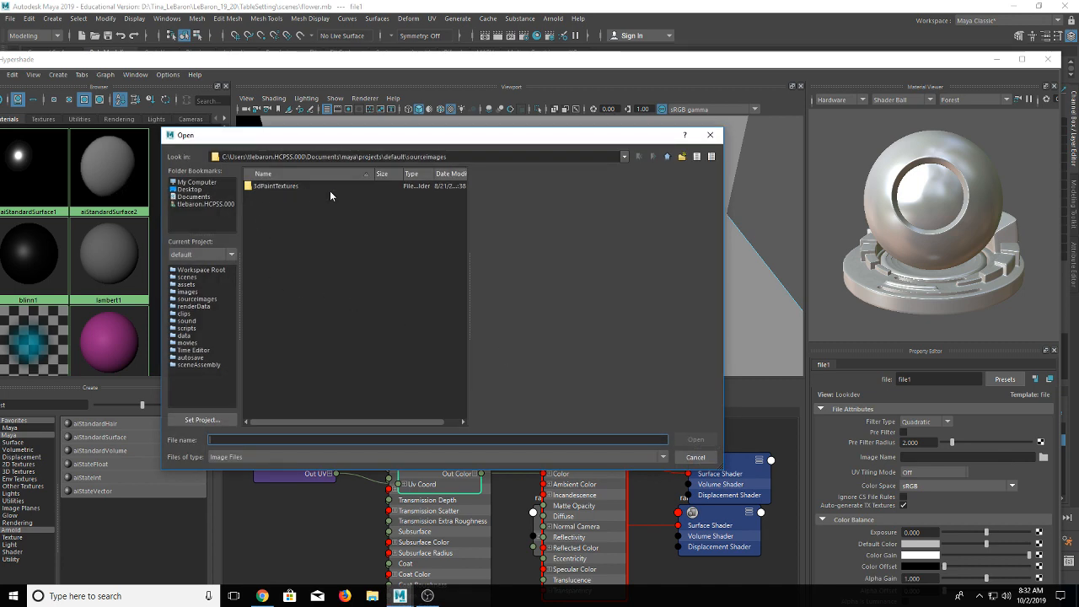
{"action": "left_click", "coordinate": [194, 189]}
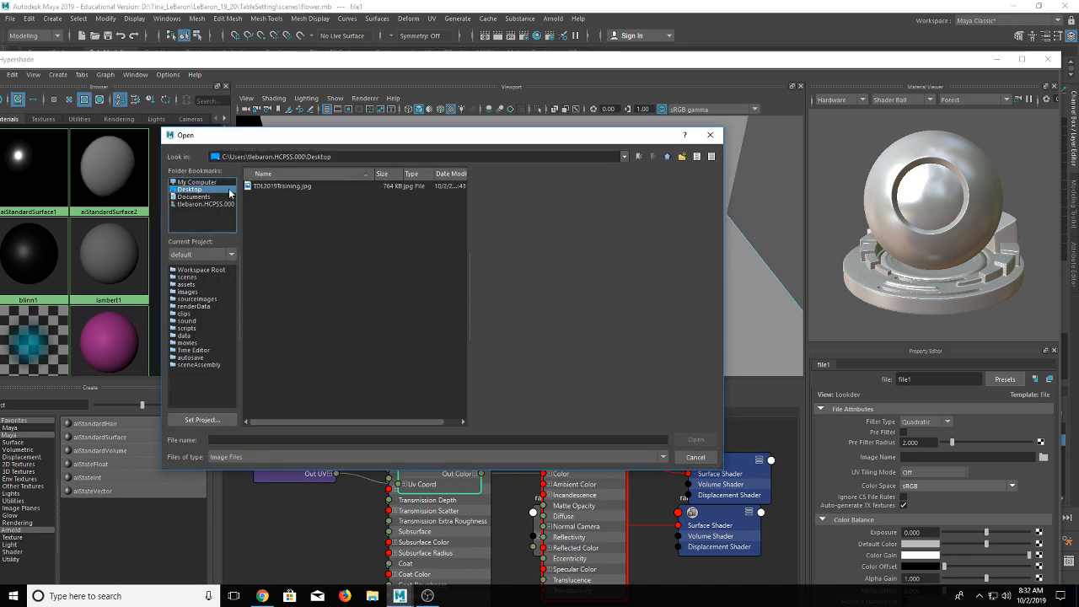
{"action": "left_click", "coordinate": [193, 196]}
{"action": "left_click", "coordinate": [197, 182]}
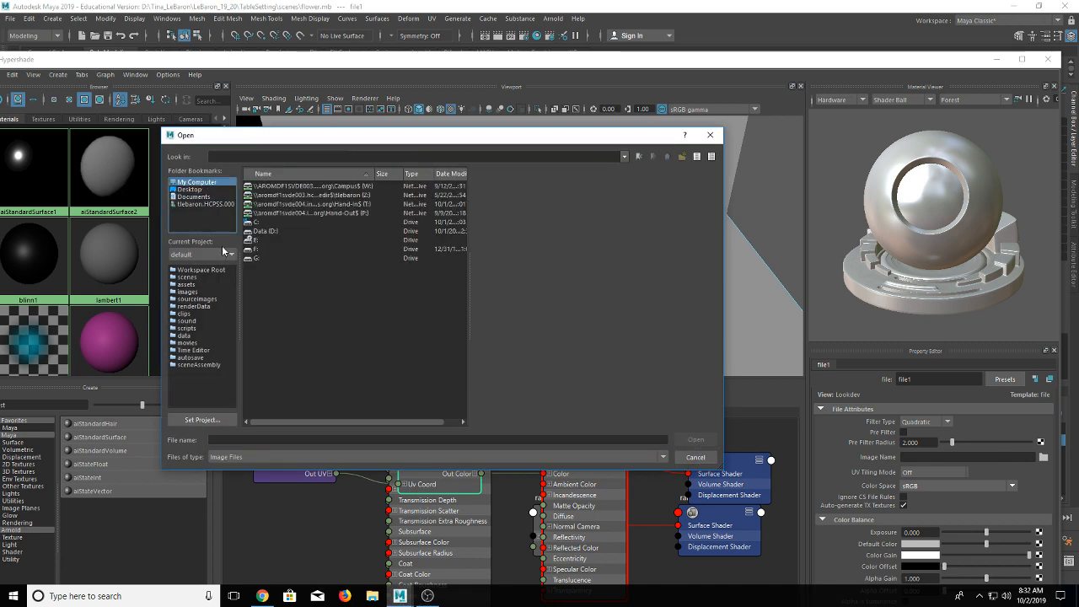
{"action": "double_click", "coordinate": [262, 232]}
{"action": "double_click", "coordinate": [278, 222]}
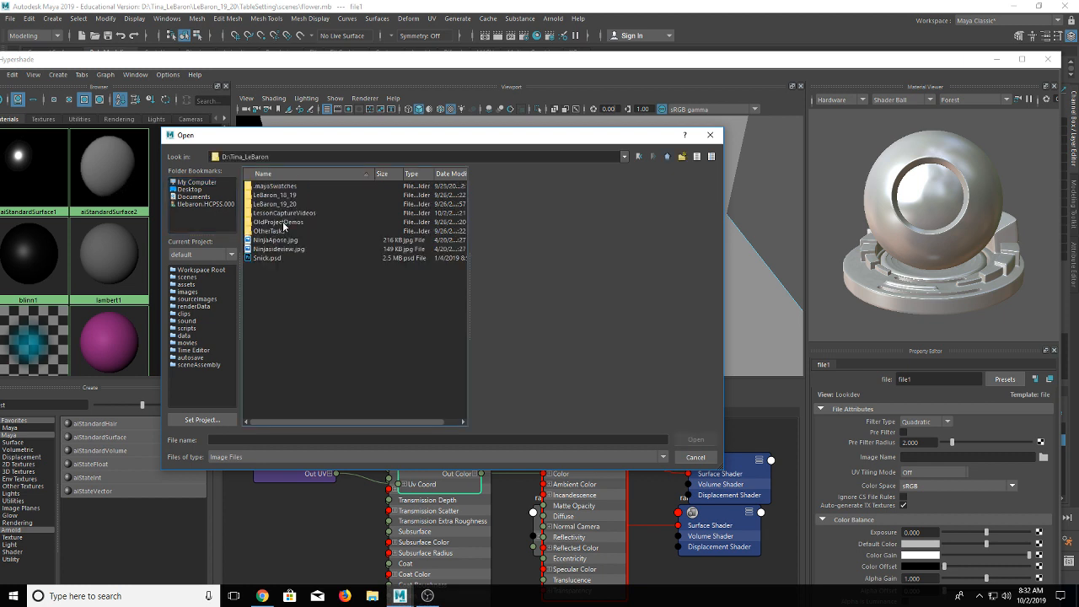
{"action": "double_click", "coordinate": [283, 204]}
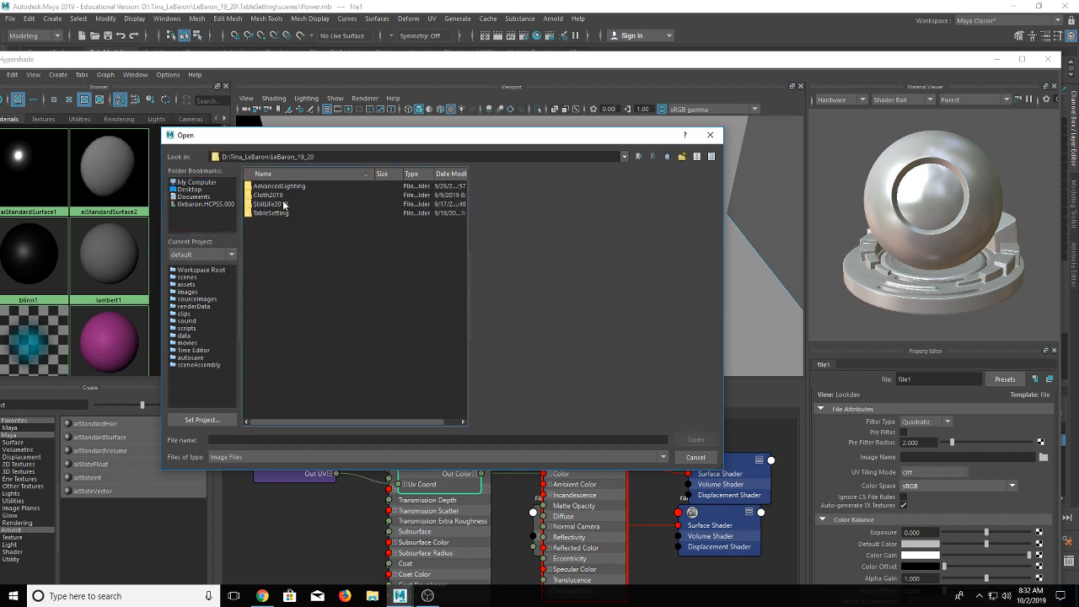
{"action": "double_click", "coordinate": [284, 214]}
{"action": "double_click", "coordinate": [266, 290]}
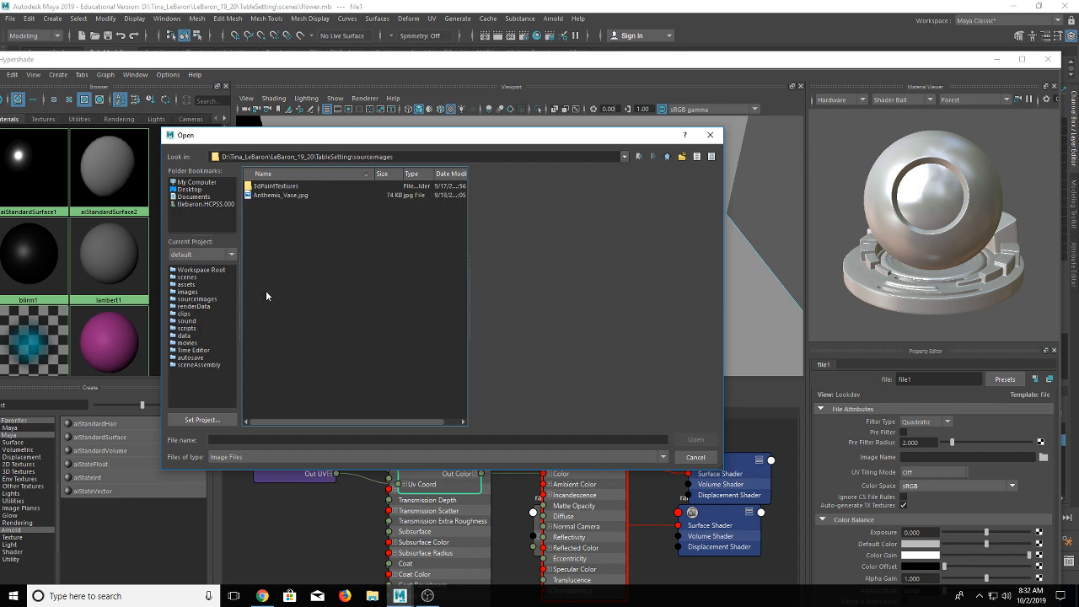
{"action": "left_click", "coordinate": [712, 140]}
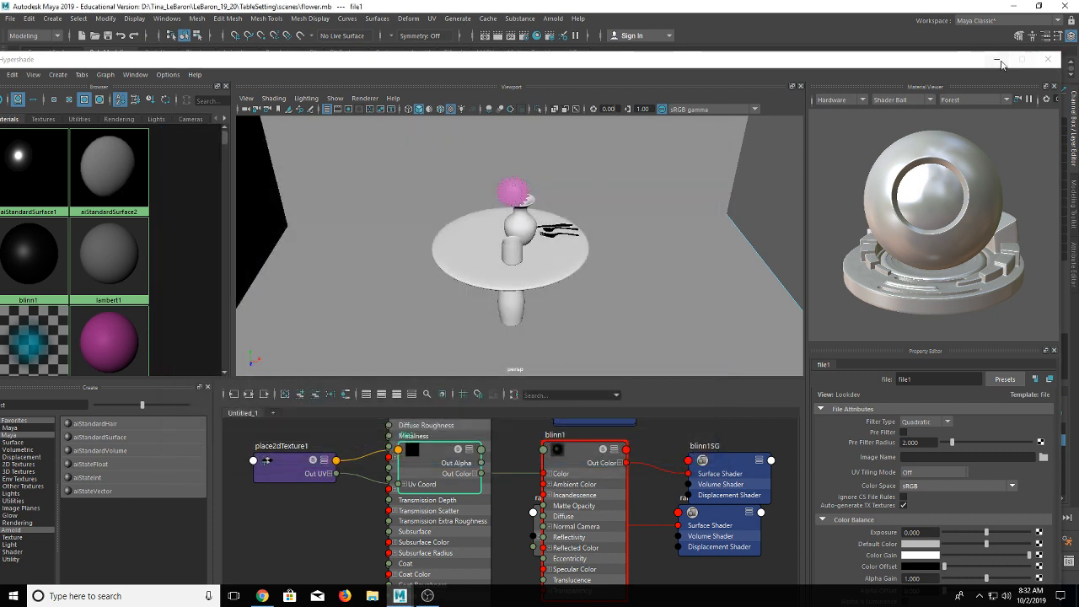
Step: Switch to Chrome and browse all results for wood floor seamless texture, opening the wide Fine Wood Floor Texture image
{"action": "left_click", "coordinate": [995, 60]}
{"action": "left_click", "coordinate": [262, 596]}
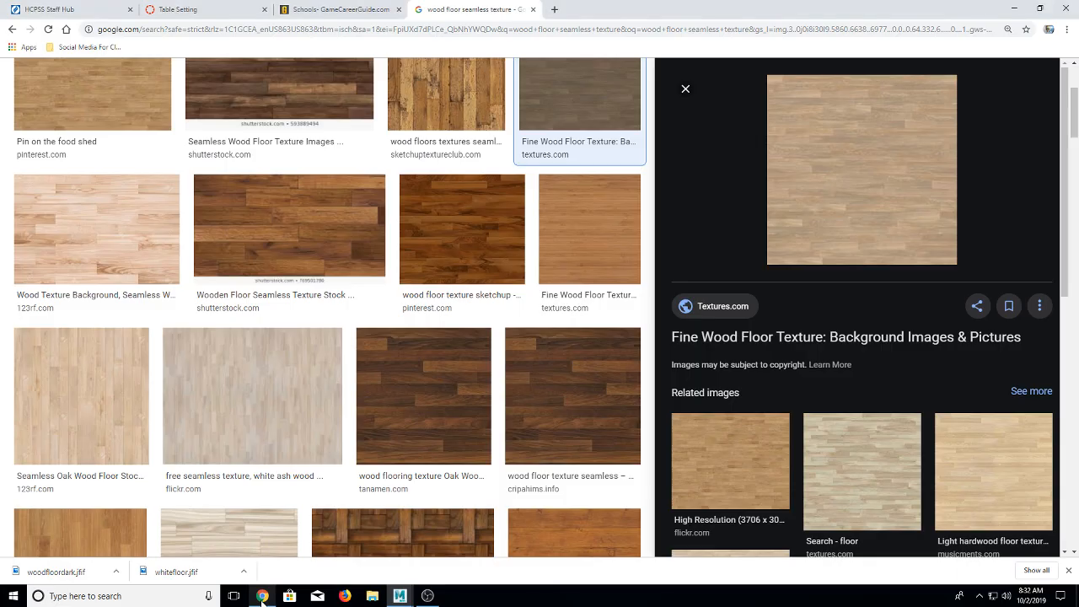
{"action": "scroll", "coordinate": [168, 197], "scroll_direction": "up", "scroll_amount": 3}
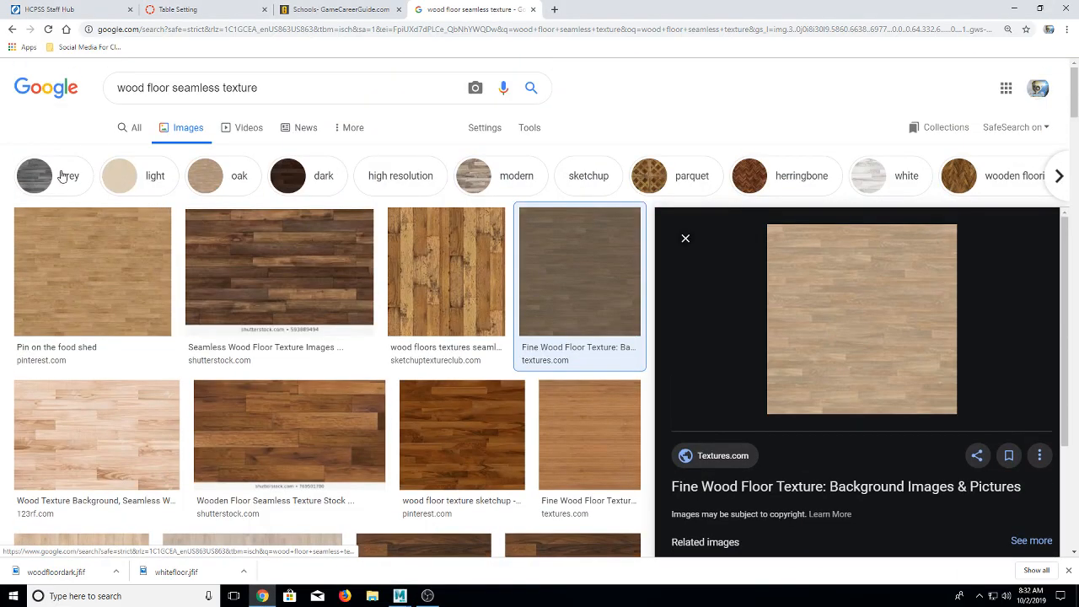
{"action": "left_click", "coordinate": [135, 127]}
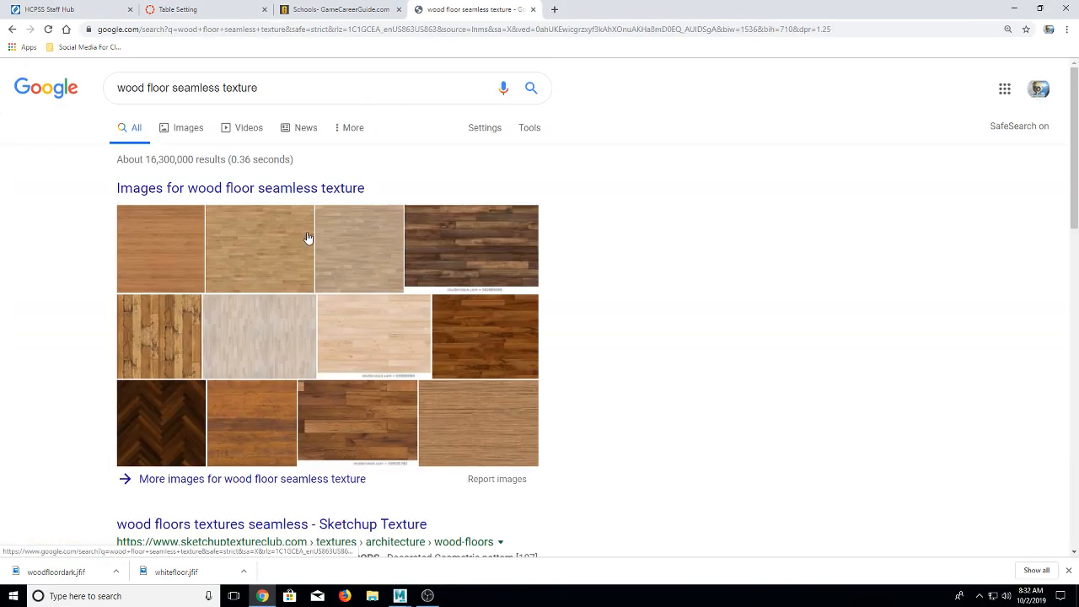
{"action": "scroll", "coordinate": [442, 287], "scroll_direction": "down", "scroll_amount": 1}
{"action": "scroll", "coordinate": [426, 280], "scroll_direction": "down", "scroll_amount": 1}
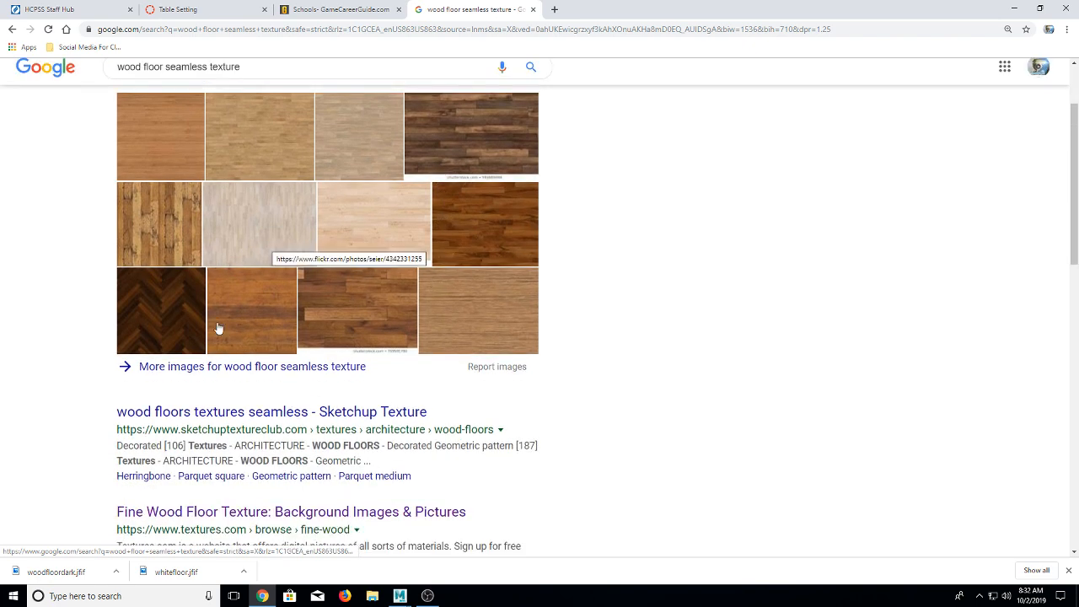
{"action": "scroll", "coordinate": [221, 326], "scroll_direction": "down", "scroll_amount": 1}
{"action": "left_click", "coordinate": [504, 272]}
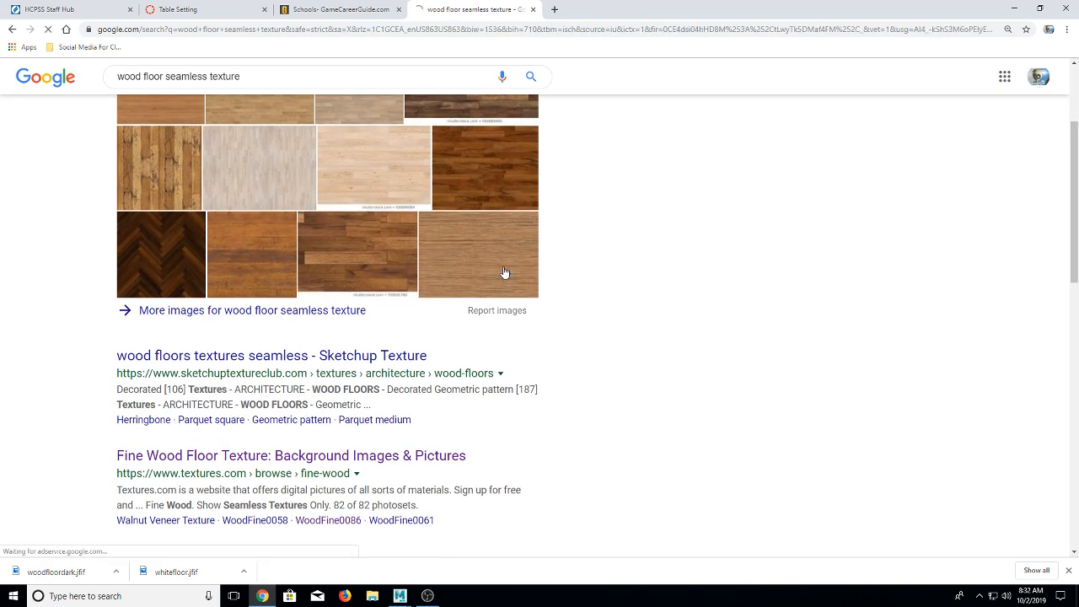
Step: Check the file type offered for saving the Fine Wood Floor Texture image, and cancel the save
{"action": "right_click", "coordinate": [506, 270]}
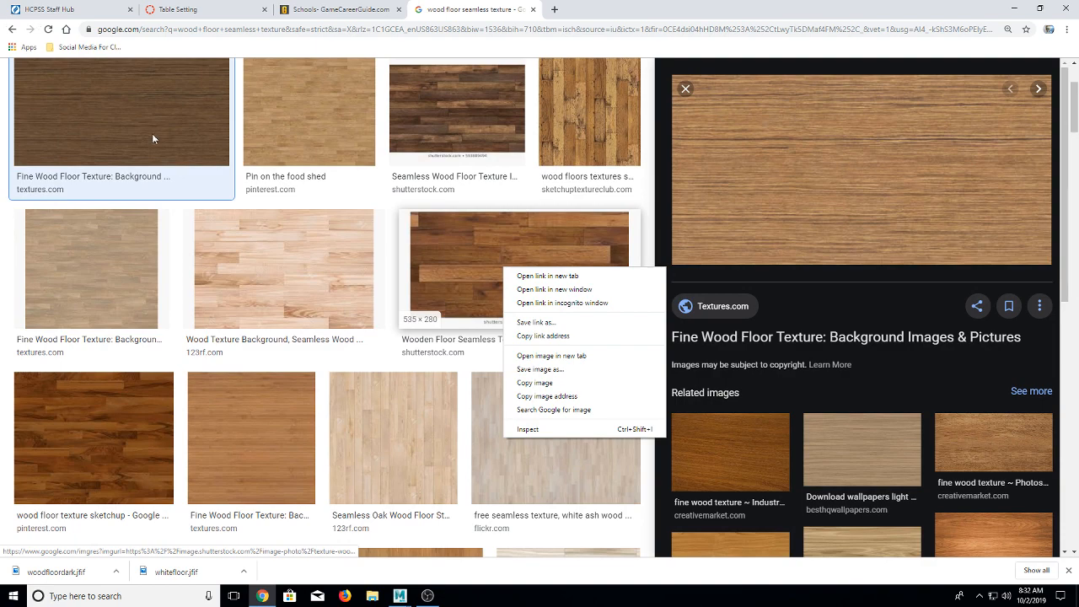
{"action": "left_click", "coordinate": [153, 137]}
{"action": "right_click", "coordinate": [155, 135]}
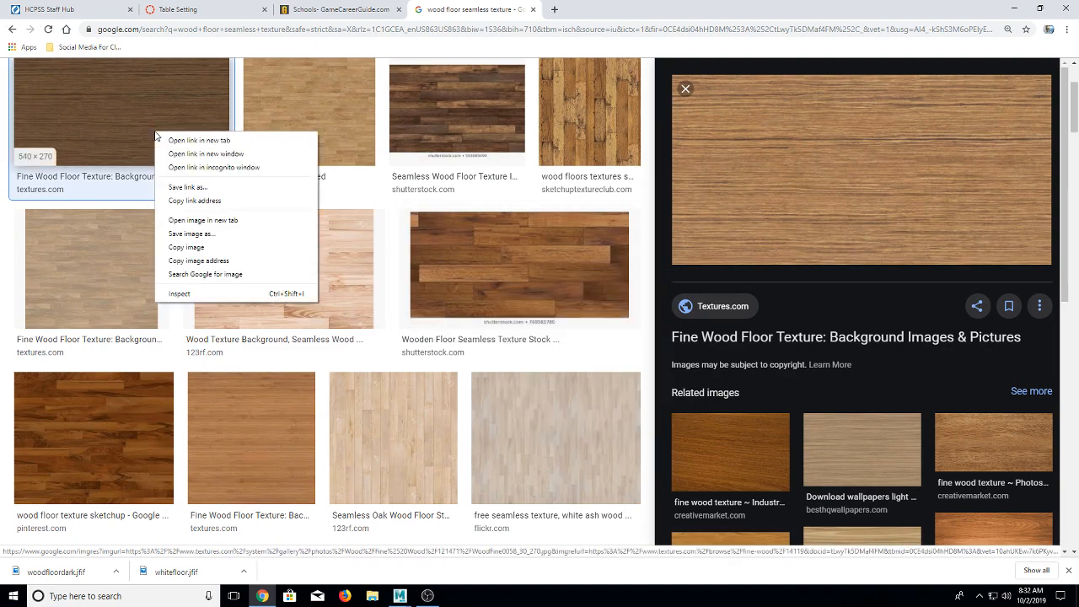
{"action": "left_click", "coordinate": [191, 234]}
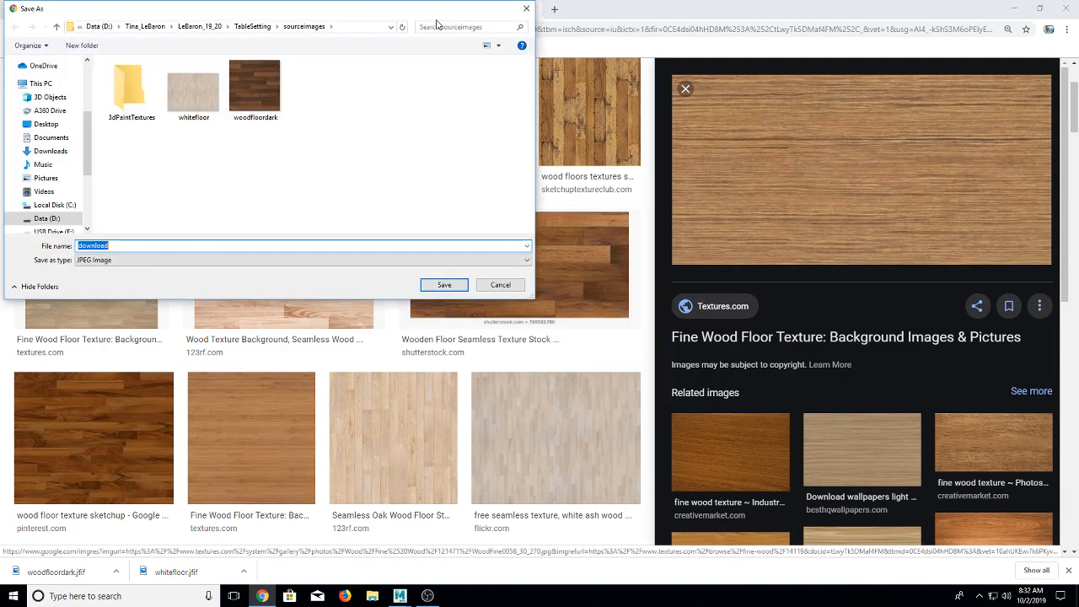
{"action": "left_click", "coordinate": [525, 9]}
Step: Close the Chrome window and return to Maya's main window
{"action": "left_click_drag", "start_coordinate": [675, 11], "coordinate": [486, 311]}
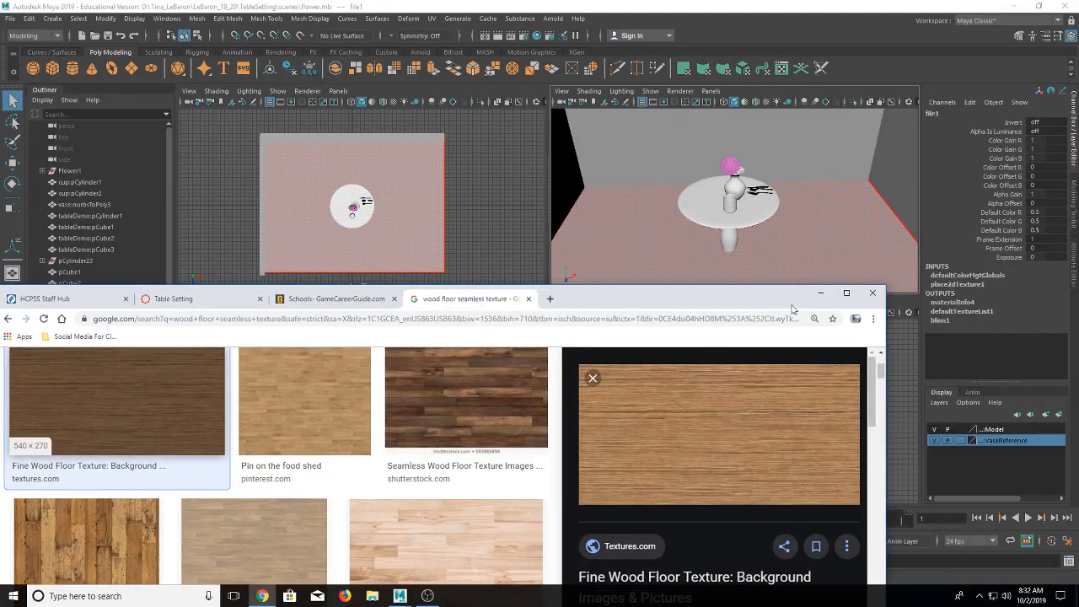
{"action": "left_click", "coordinate": [873, 295]}
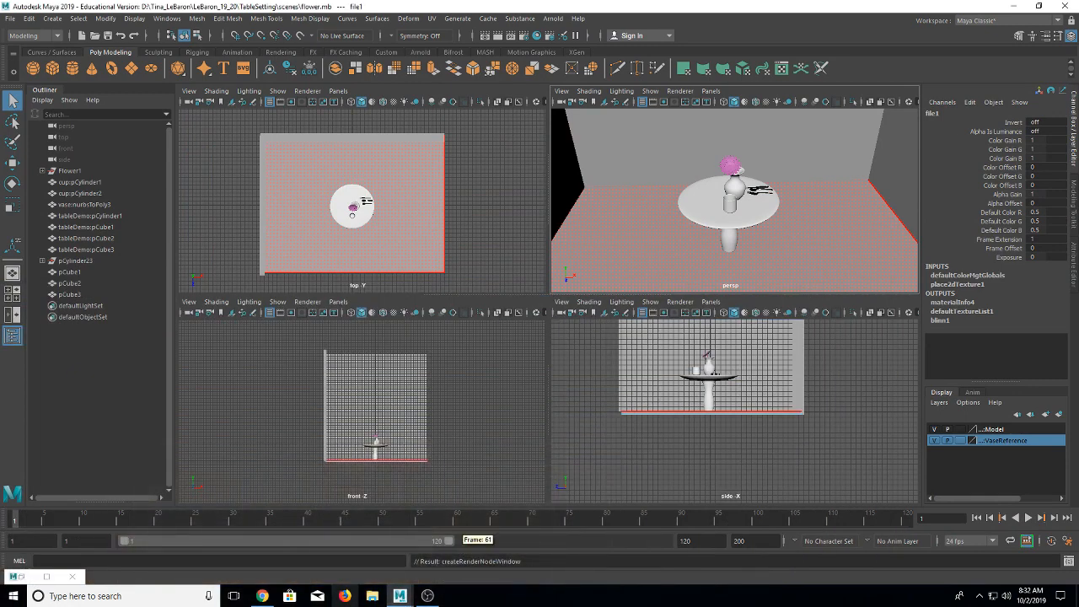
{"action": "mouse_move", "coordinate": [409, 600]}
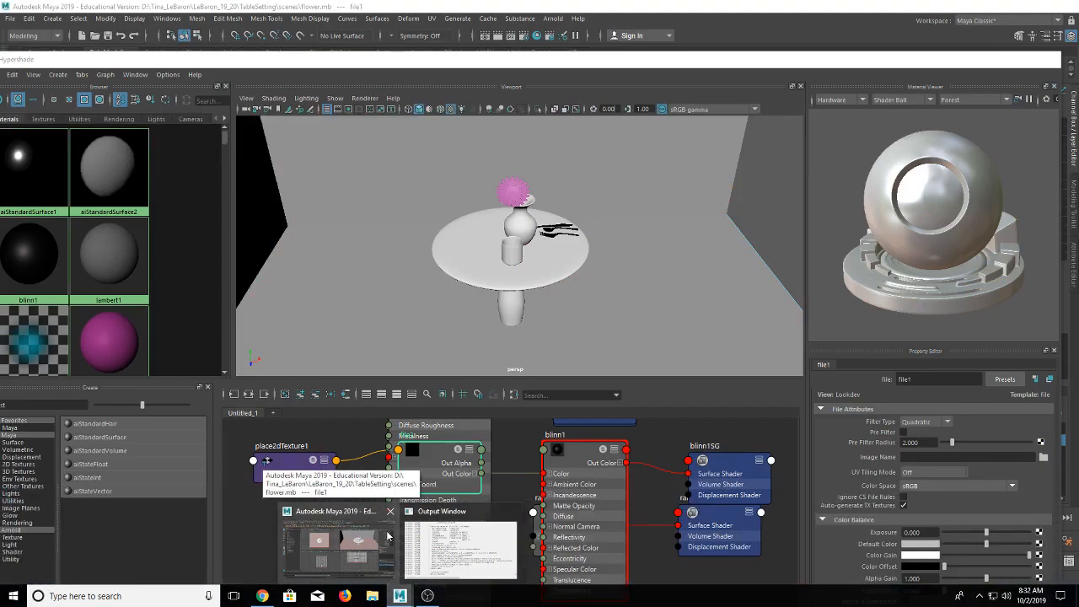
{"action": "left_click", "coordinate": [387, 535]}
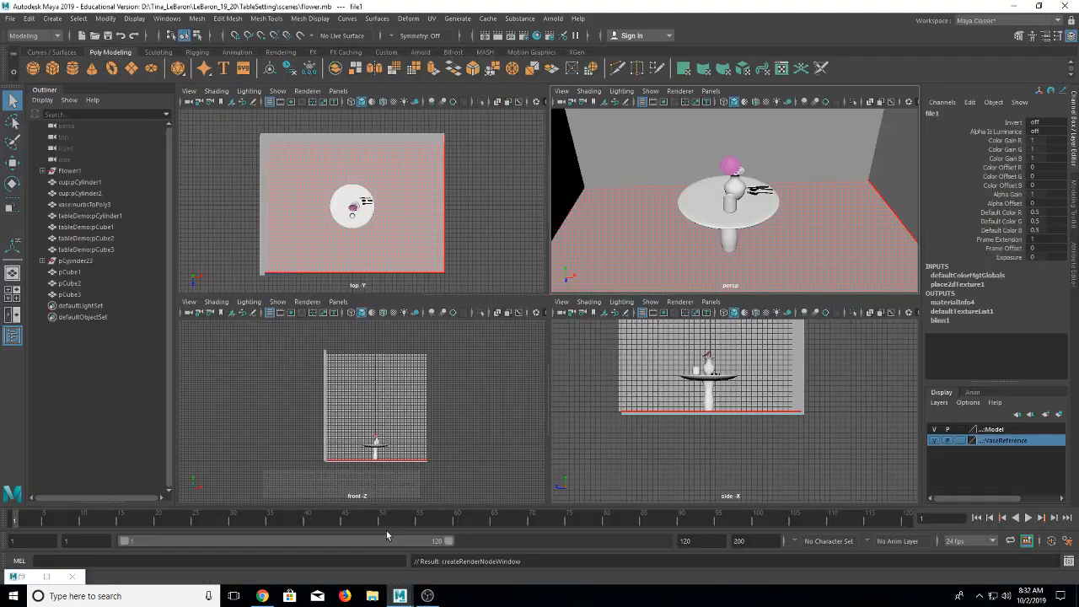
Step: Open File Explorer, and bring the Hypershade window back to the front
{"action": "left_click", "coordinate": [372, 596]}
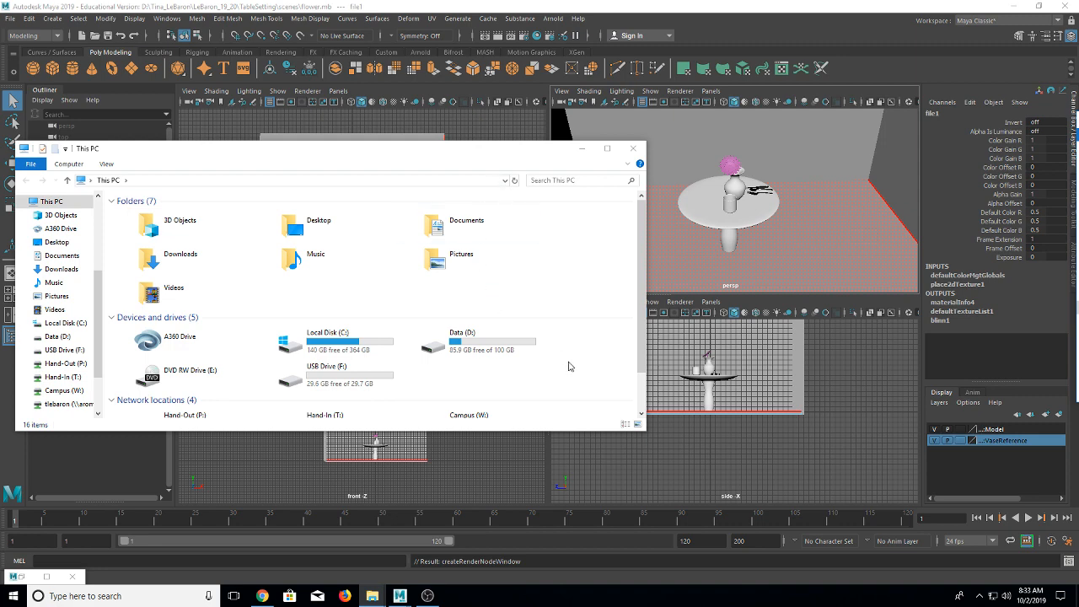
{"action": "left_click", "coordinate": [633, 148]}
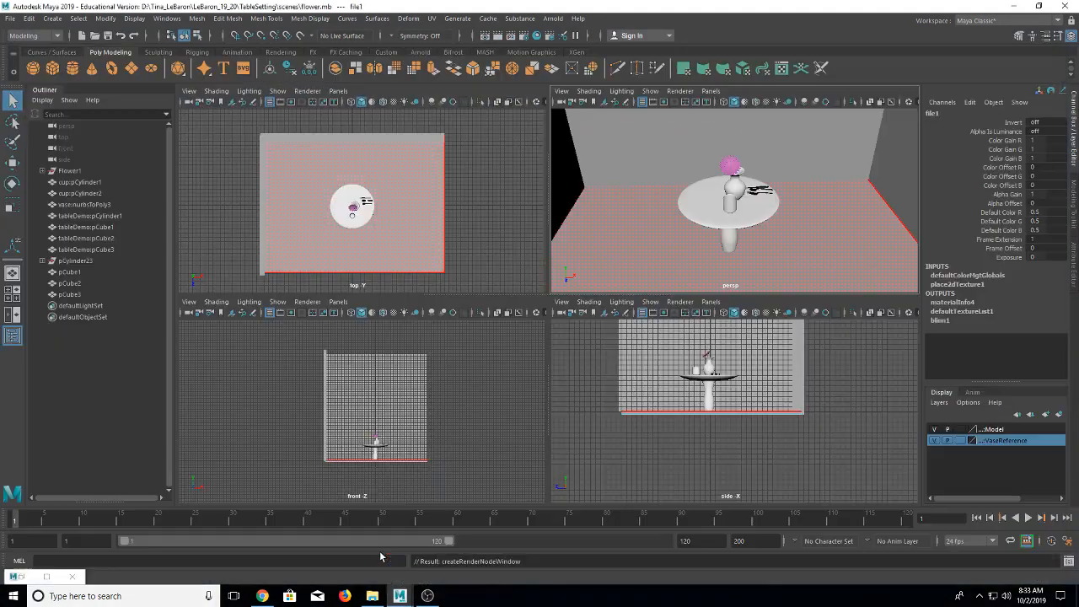
{"action": "left_click", "coordinate": [1015, 6]}
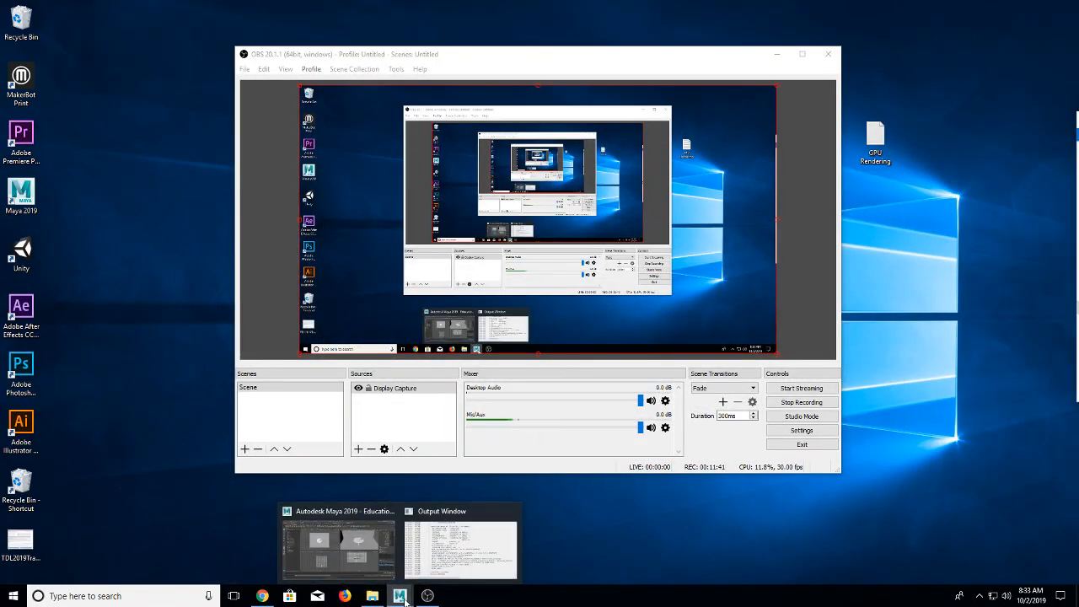
{"action": "left_click", "coordinate": [354, 529]}
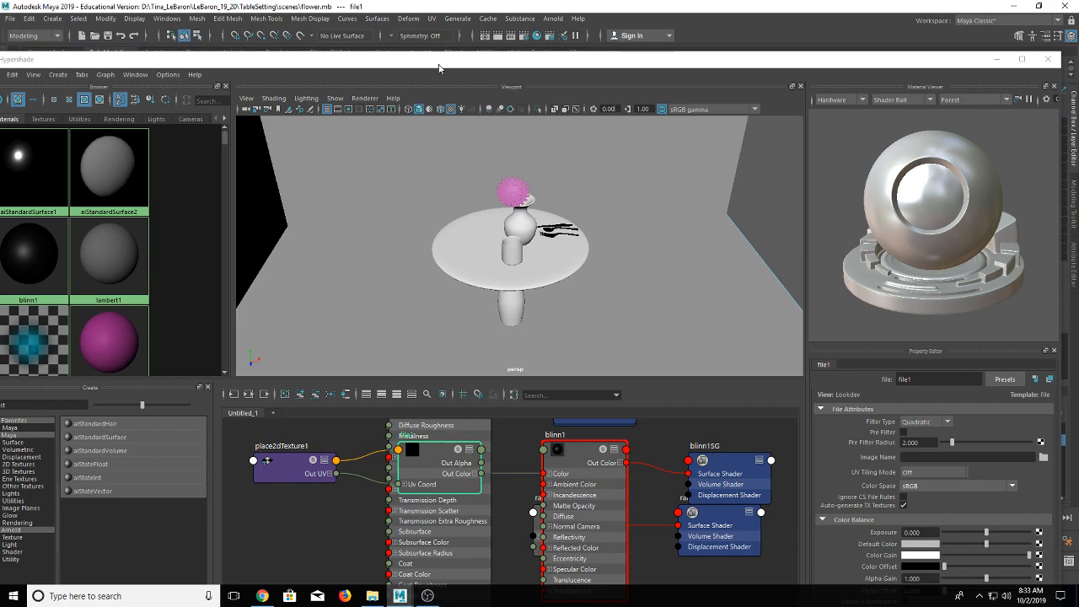
Step: Bring woodfloordark.jfif from the sourceimages folder into the Hypershade graph and arrange its texture nodes below file1
{"action": "left_click_drag", "start_coordinate": [438, 68], "coordinate": [459, 45]}
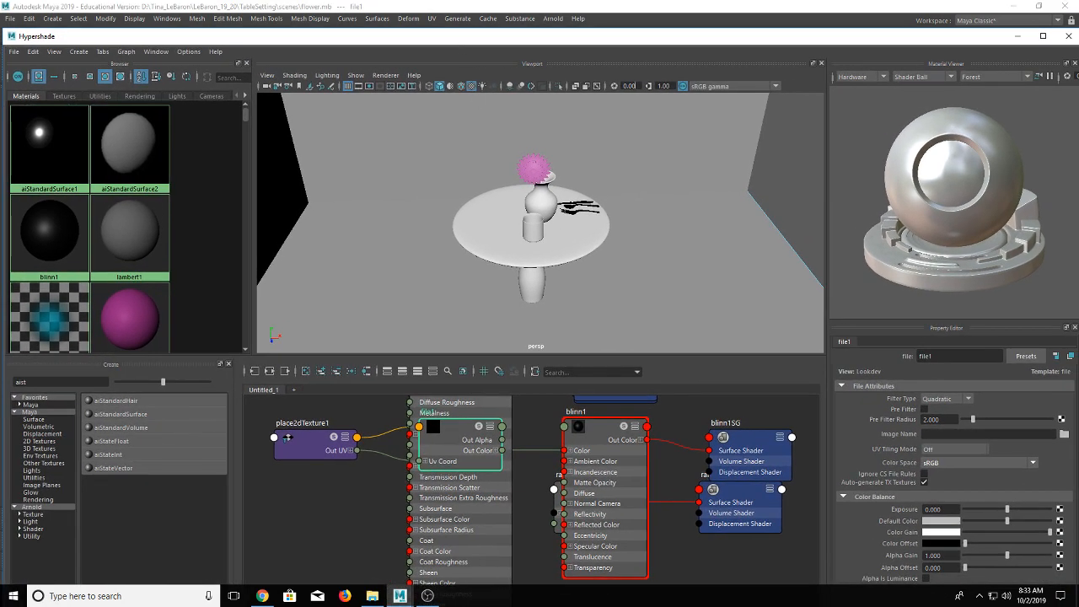
{"action": "left_click_drag", "start_coordinate": [574, 392], "coordinate": [303, 528]}
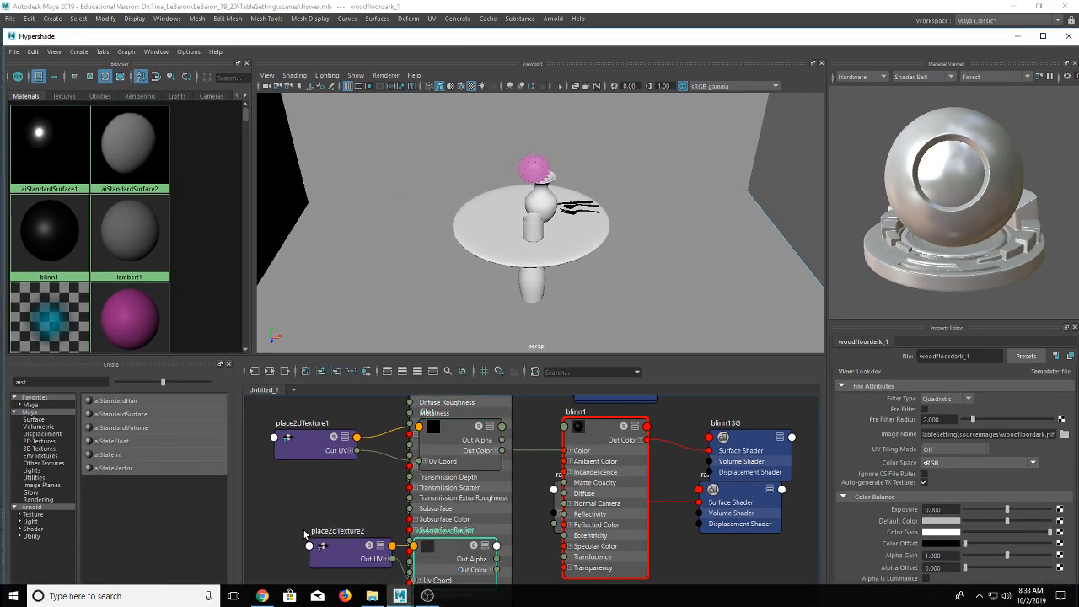
{"action": "left_click_drag", "start_coordinate": [352, 556], "coordinate": [264, 530]}
{"action": "left_click_drag", "start_coordinate": [444, 554], "coordinate": [367, 508]}
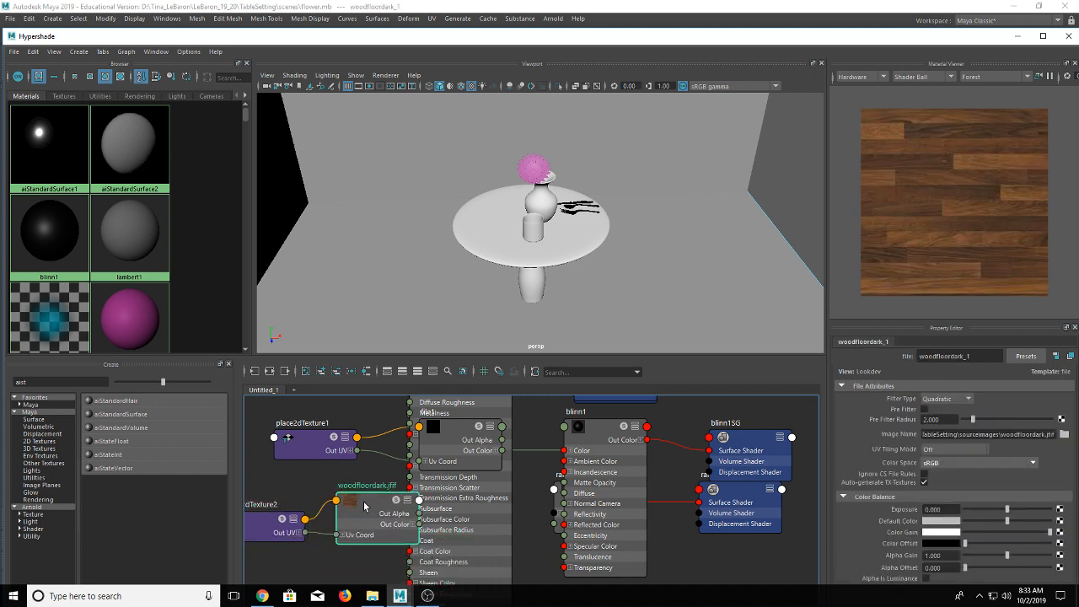
Step: Delete the empty file1 texture node and its place2dTexture1 node from the graph
{"action": "left_click", "coordinate": [461, 430]}
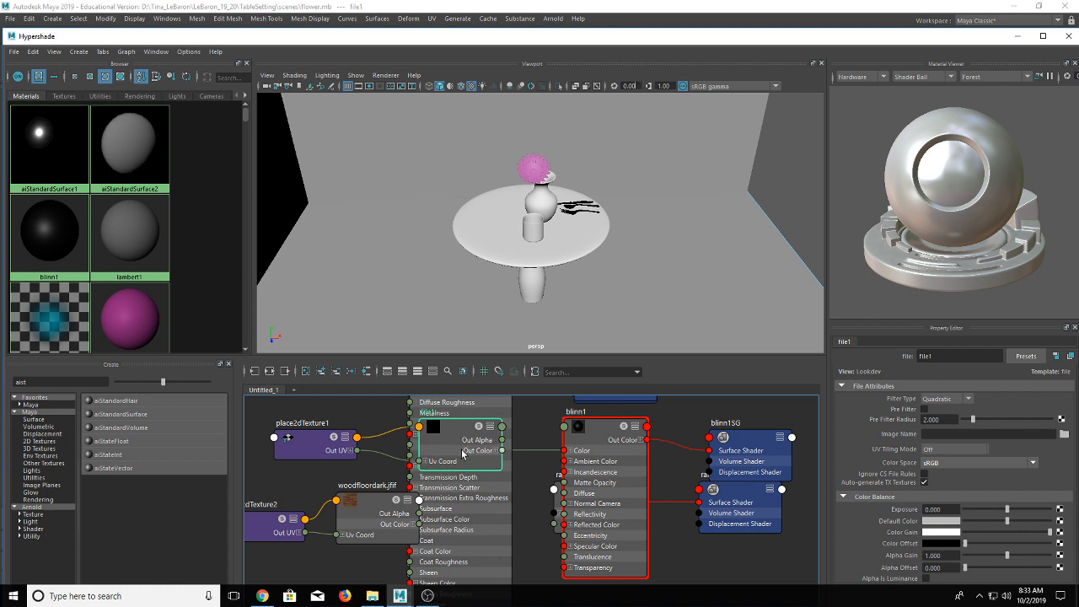
{"action": "left_click", "coordinate": [462, 455]}
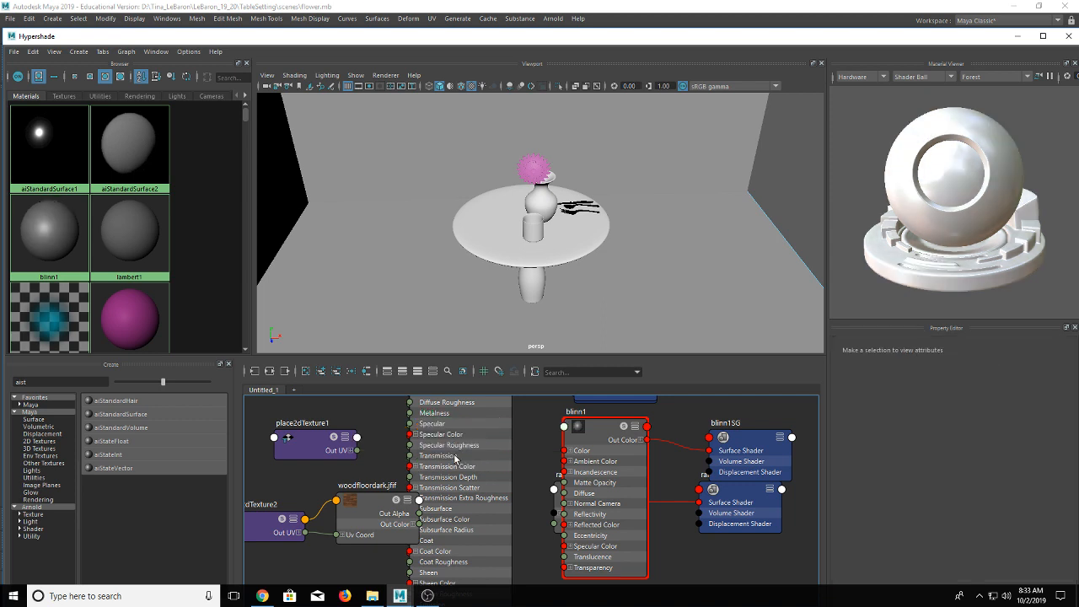
{"action": "left_click", "coordinate": [333, 445]}
{"action": "key", "text": "Delete"}
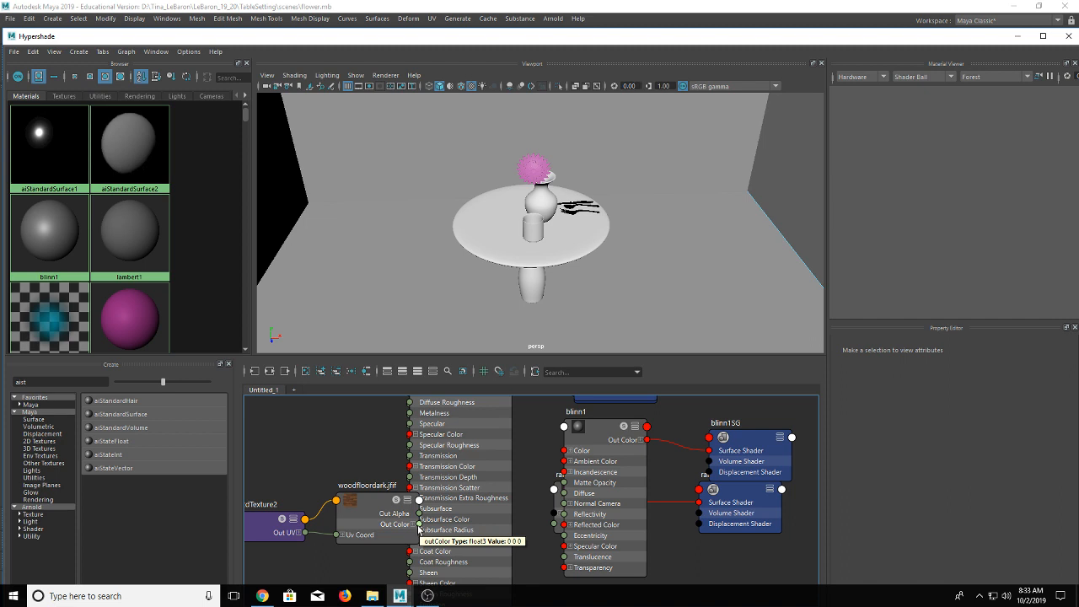
Step: Connect woodfloordark's Out Color to blinn1's Color, and set blinn1's Eccentricity to 0.077, Specular Roll Off to 0.119 and Reflectivity to 0.049
{"action": "left_click_drag", "start_coordinate": [419, 527], "coordinate": [564, 456]}
{"action": "left_click", "coordinate": [579, 433]}
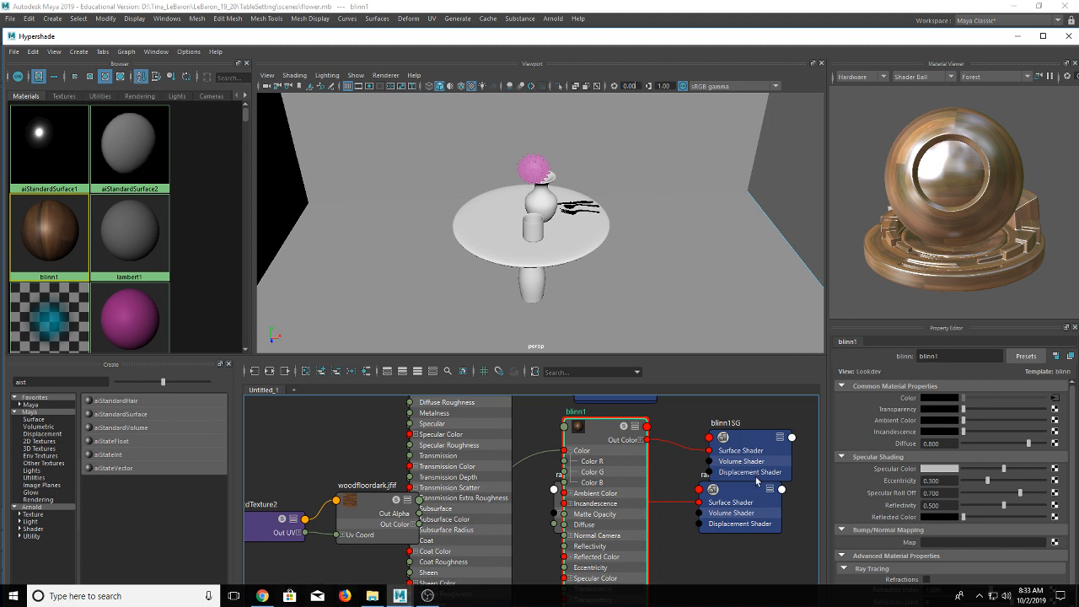
{"action": "left_click_drag", "start_coordinate": [988, 480], "coordinate": [959, 513]}
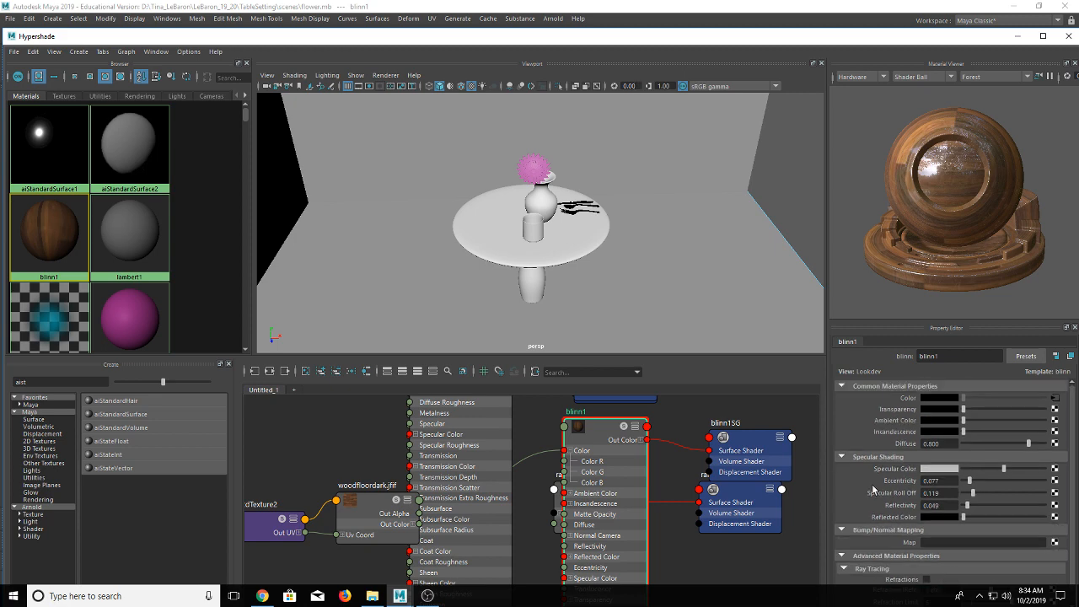
Step: Assign the blinn1 wood material to the floor in the Hypershade viewport with texture display on
{"action": "left_click", "coordinate": [265, 530]}
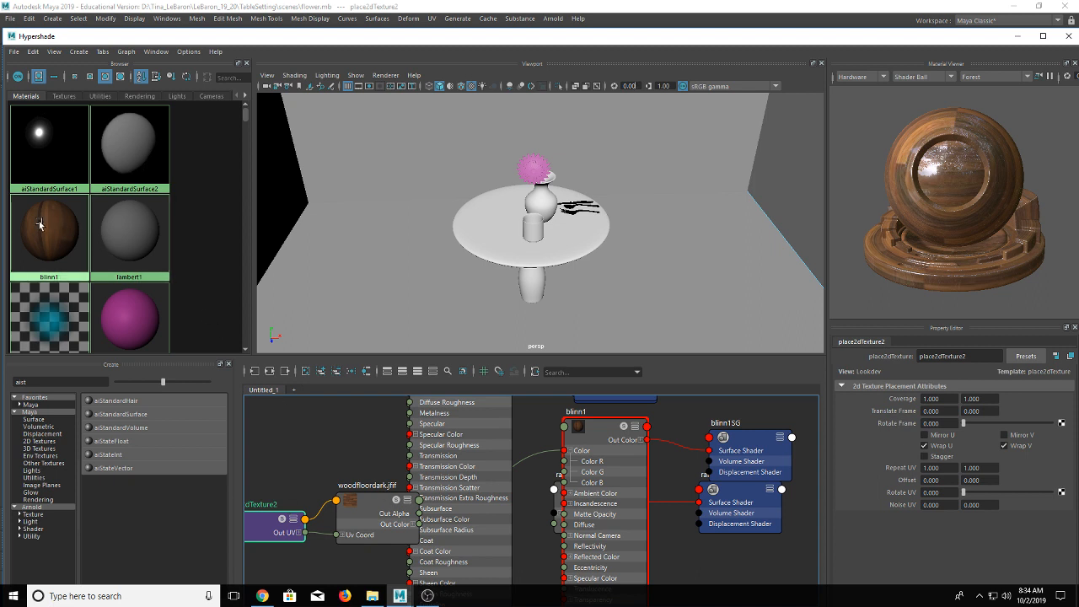
{"action": "middle_click_drag", "start_coordinate": [40, 223], "coordinate": [383, 299]}
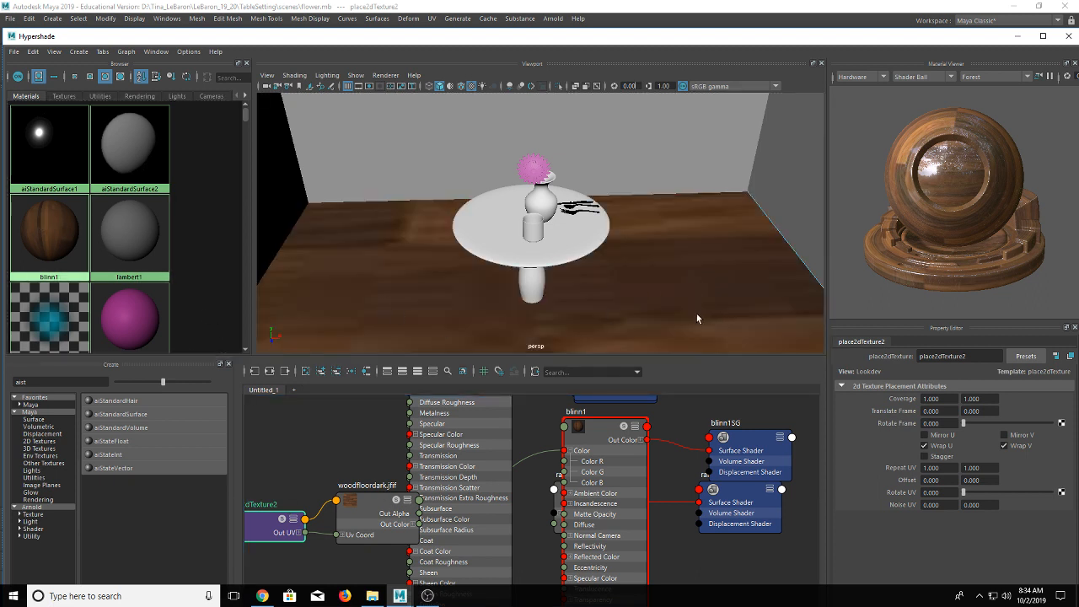
{"action": "key", "text": "6"}
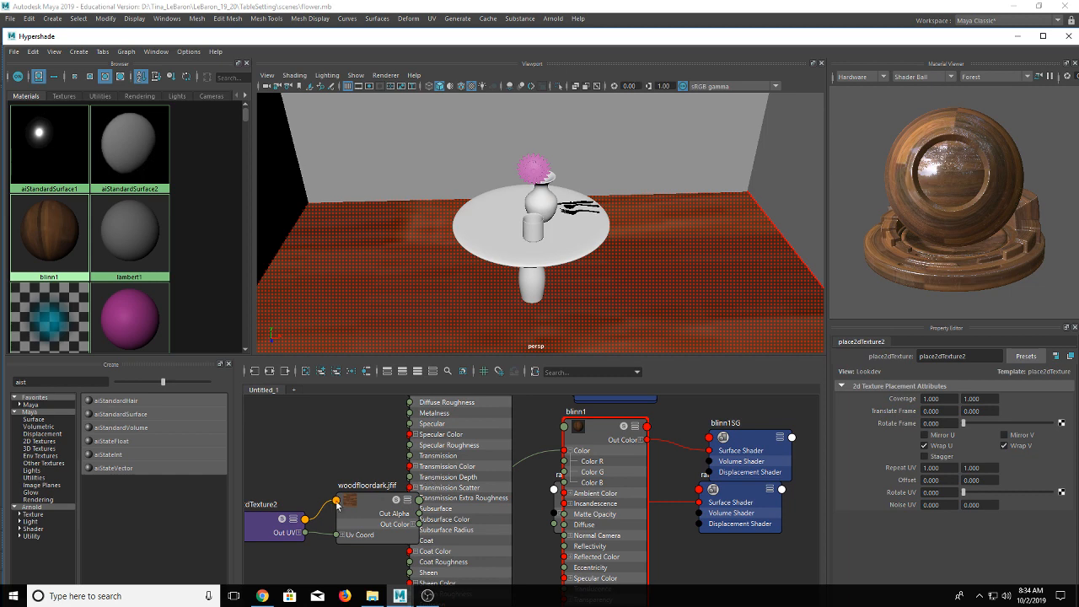
Step: Set the Repeat UV of the floor texture's place2dTexture2 node to 10 by 10
{"action": "left_click", "coordinate": [257, 531]}
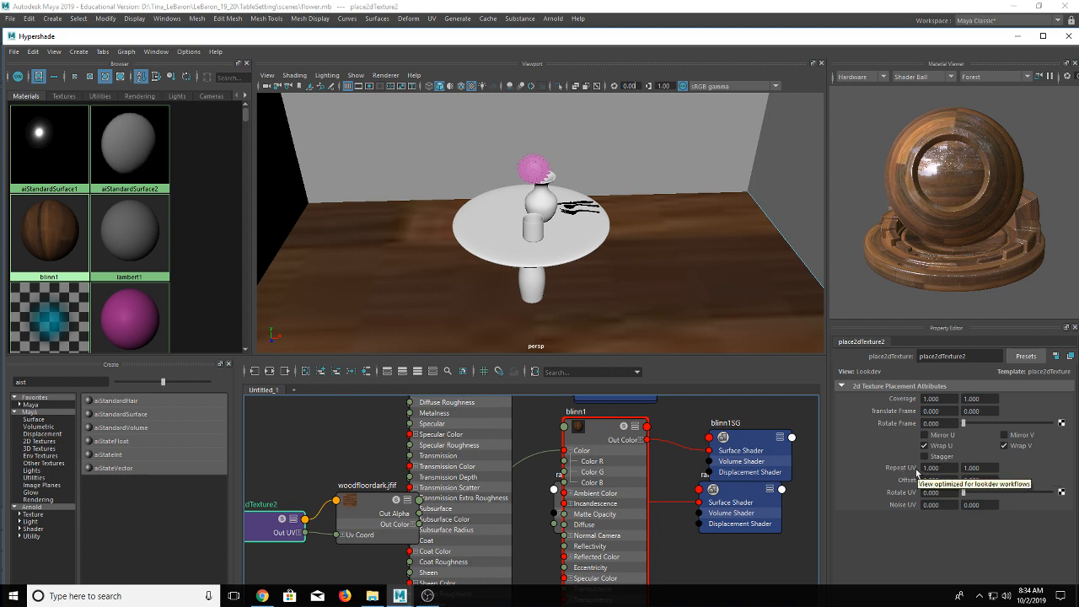
{"action": "left_click_drag", "start_coordinate": [943, 468], "coordinate": [895, 468]}
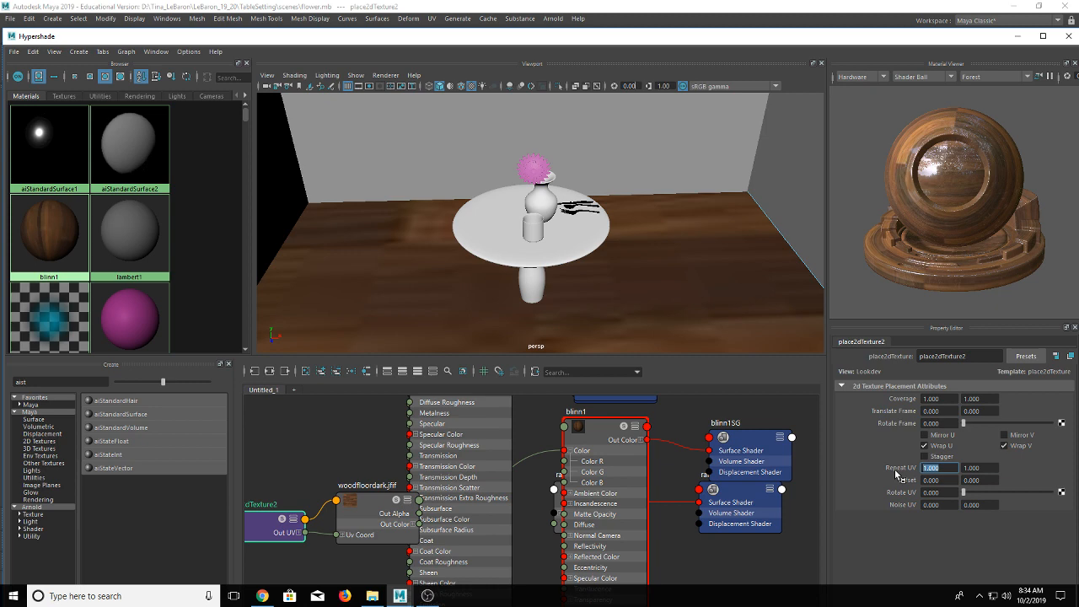
{"action": "type", "text": "10"}
{"action": "key", "text": "Tab"}
{"action": "type", "text": "10"}
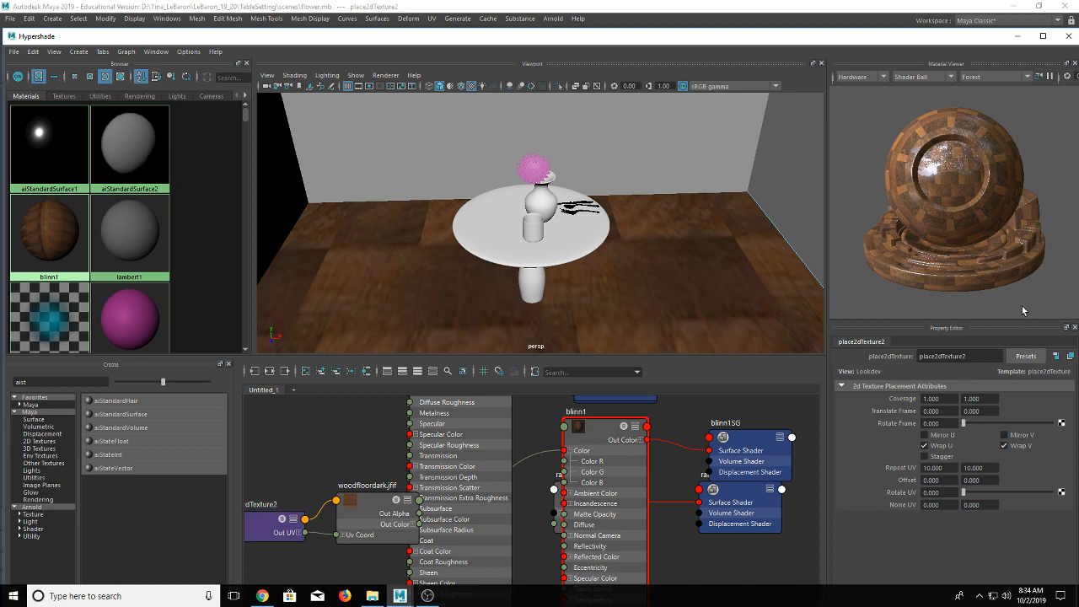
{"action": "key", "text": "Return"}
{"action": "left_click", "coordinate": [780, 206]}
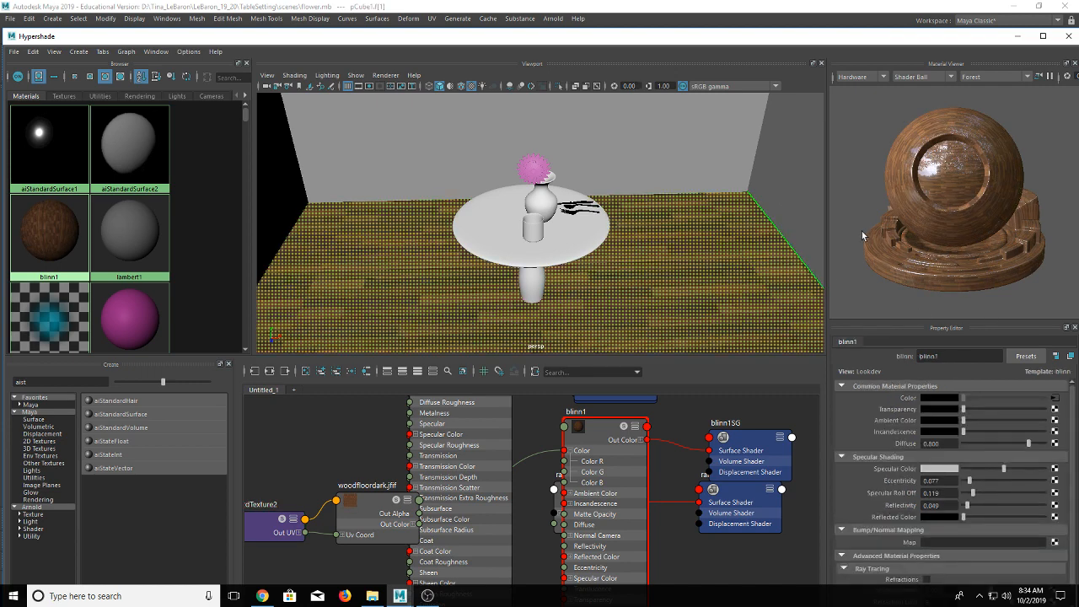
Step: Map a File texture to the Color of the back wall's lambert1, and rearrange the woodfloordark and place2dTexture2 nodes in the graph
{"action": "left_click", "coordinate": [703, 167]}
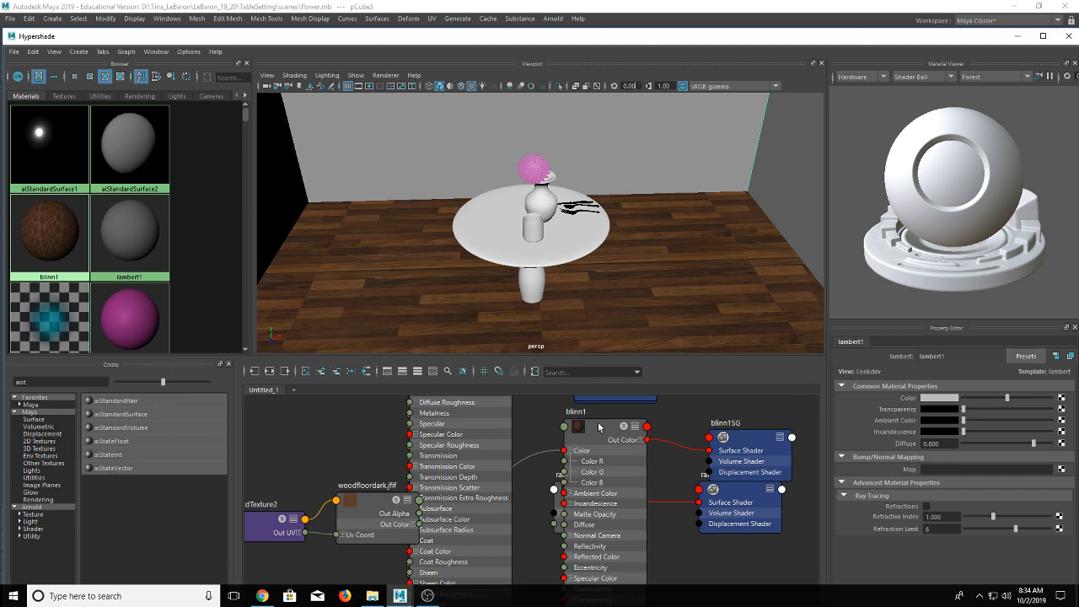
{"action": "left_click", "coordinate": [1061, 397]}
{"action": "left_click", "coordinate": [466, 295]}
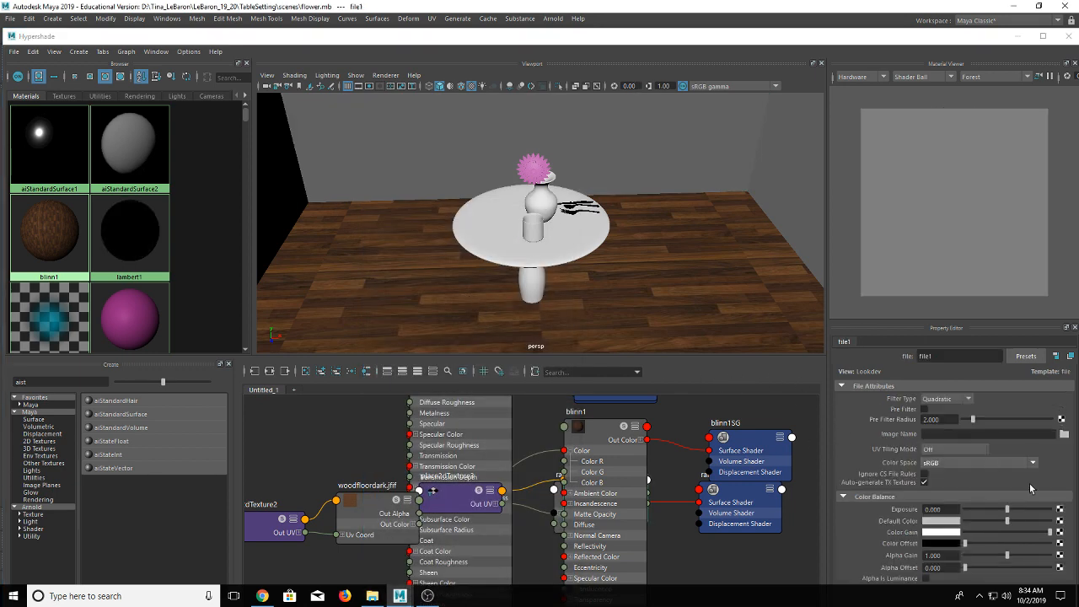
{"action": "left_click_drag", "start_coordinate": [396, 516], "coordinate": [365, 441]}
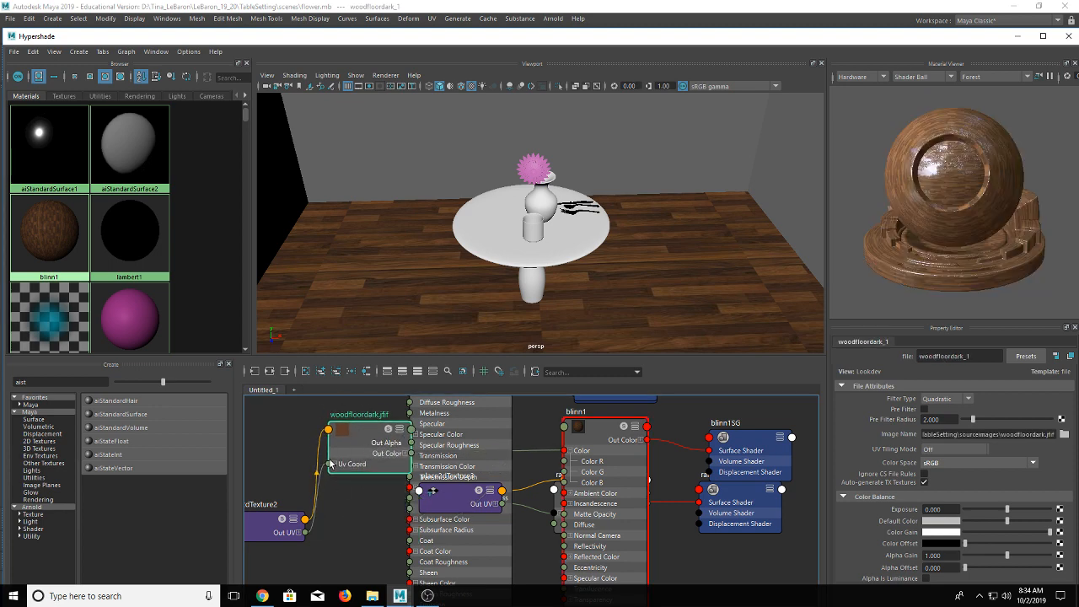
{"action": "left_click_drag", "start_coordinate": [254, 531], "coordinate": [257, 445]}
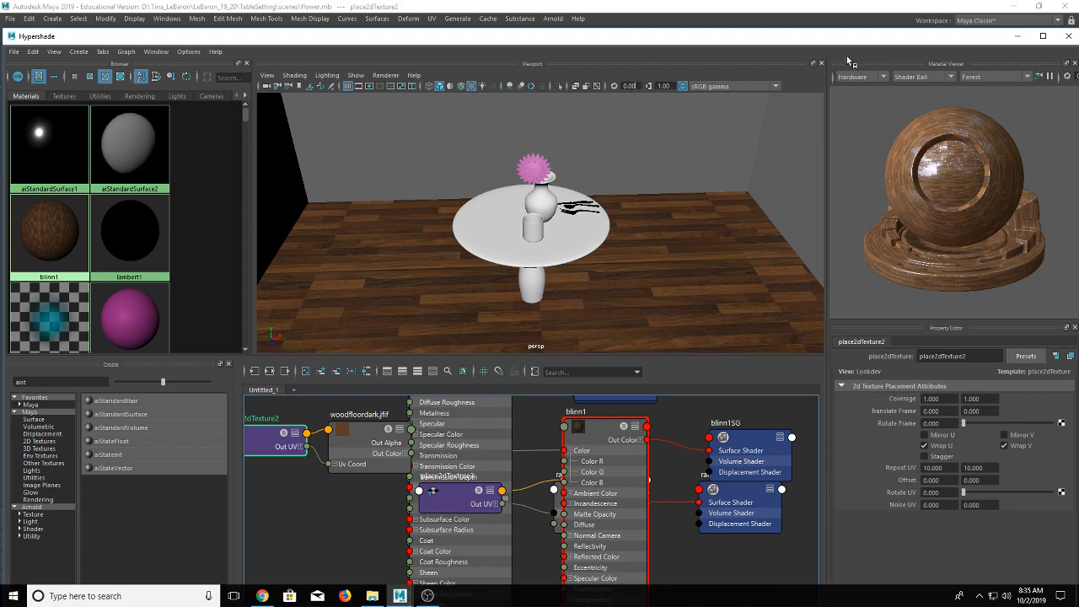
Step: Return to Maya's main window, select the floor and turn on textured shading in the perspective view
{"action": "left_click_drag", "start_coordinate": [867, 43], "coordinate": [614, 103]}
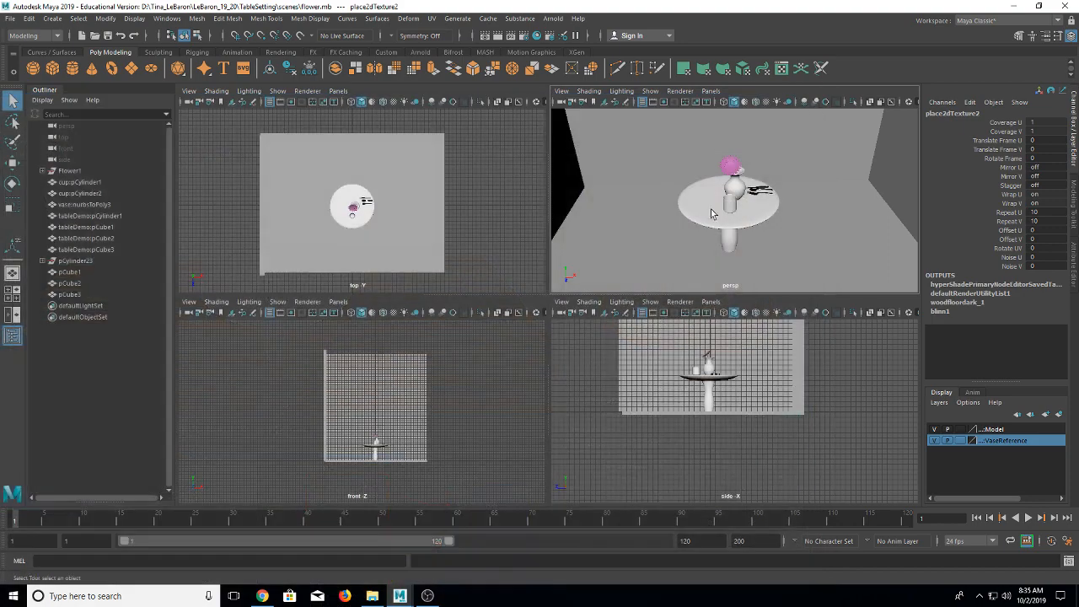
{"action": "left_click", "coordinate": [889, 232]}
{"action": "key", "text": "6"}
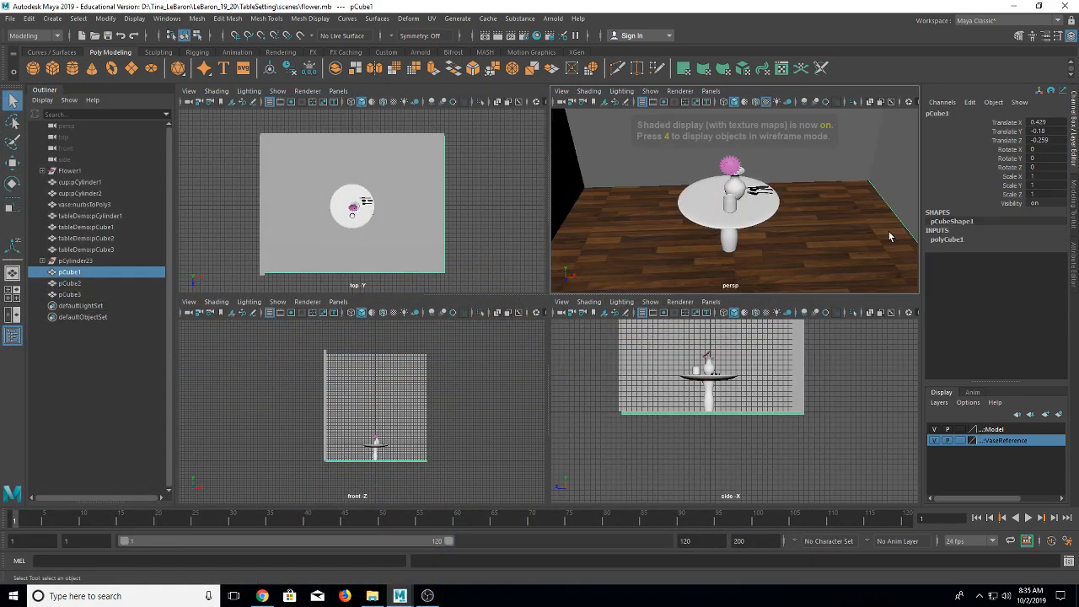
Step: Follow the floor's blinn1 Color to its woodfloordark file attributes, look at the image browser, and close it without choosing a file
{"action": "left_click", "coordinate": [1074, 278]}
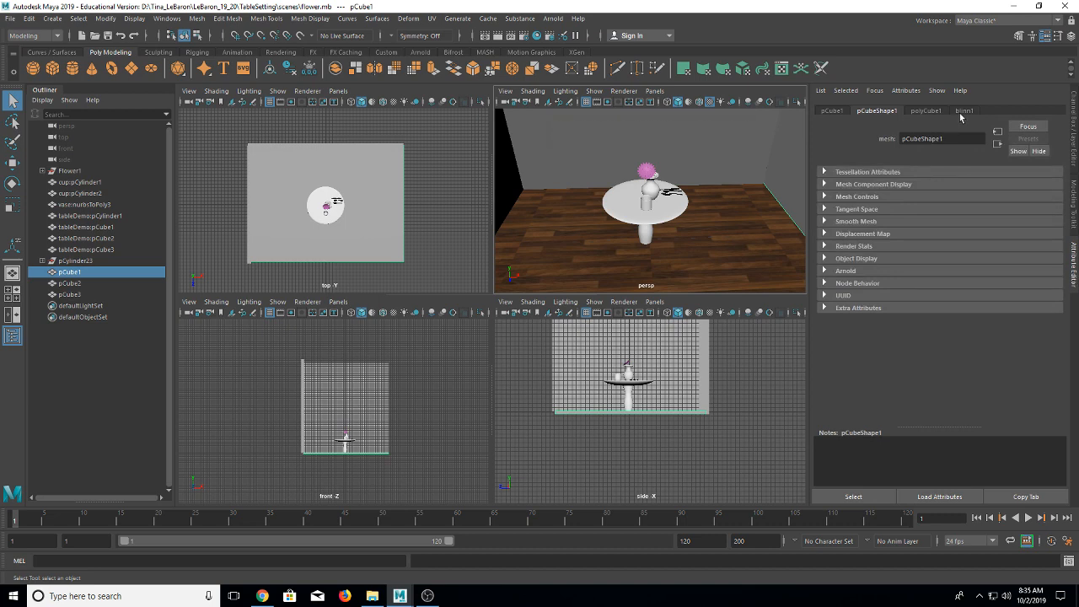
{"action": "left_click", "coordinate": [964, 111]}
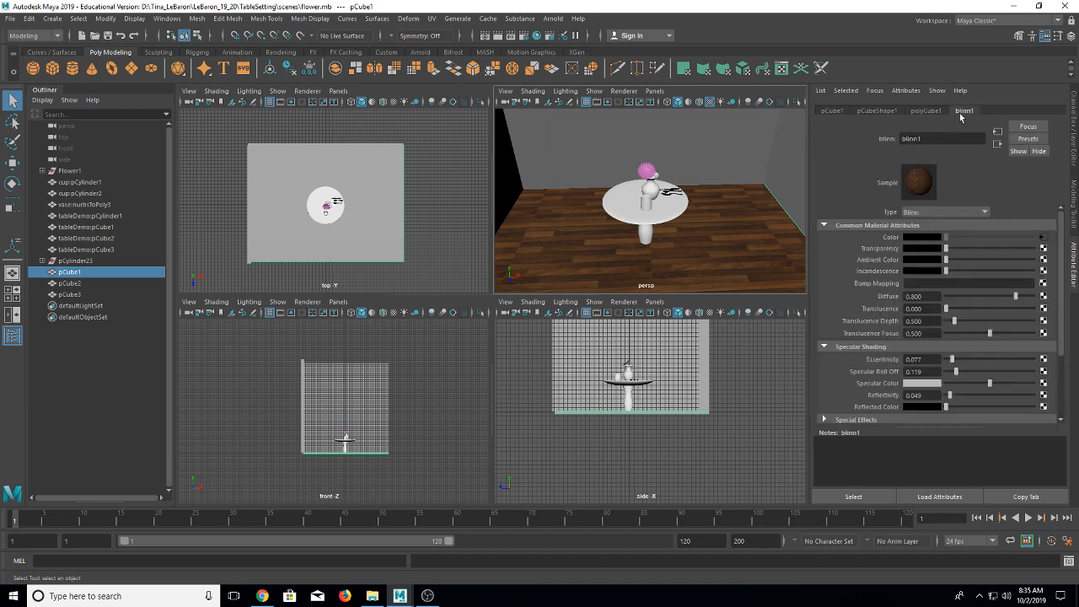
{"action": "left_click", "coordinate": [1043, 238]}
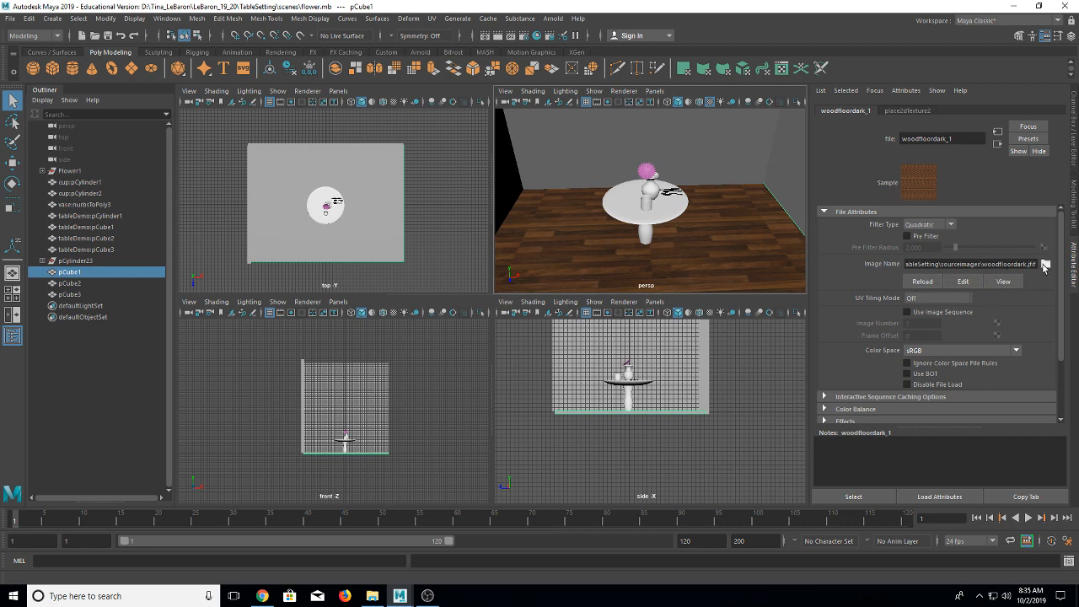
{"action": "left_click", "coordinate": [1045, 264]}
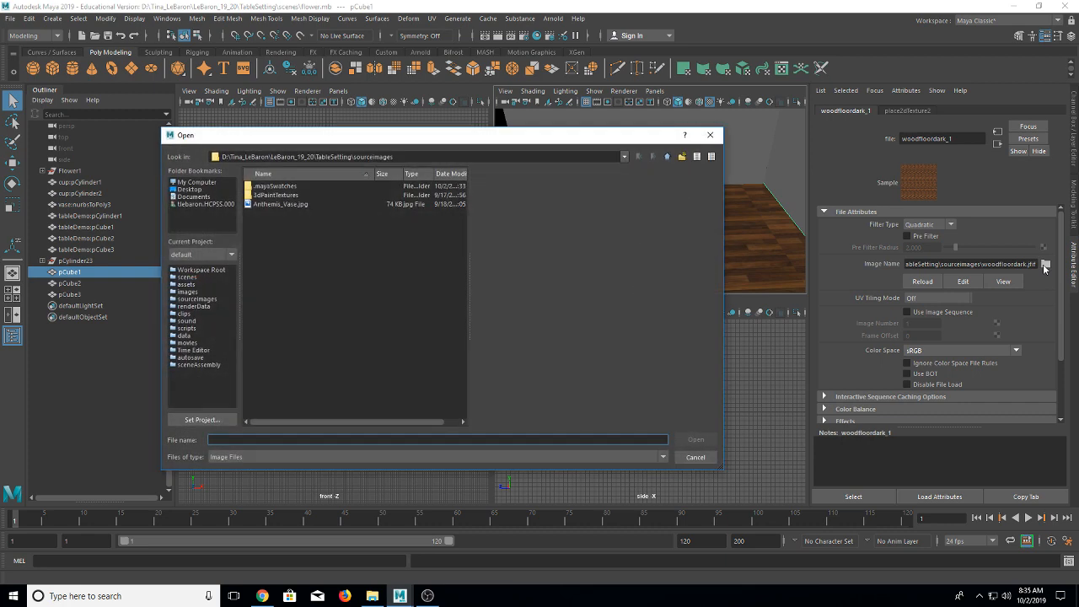
{"action": "left_click", "coordinate": [714, 137]}
Step: Examine the woodfloordark file's caching, color balance, effects and UV sections, and follow its Uv Coord connection to the place2dTexture2 attributes
{"action": "scroll", "coordinate": [843, 275], "scroll_direction": "down", "scroll_amount": 4}
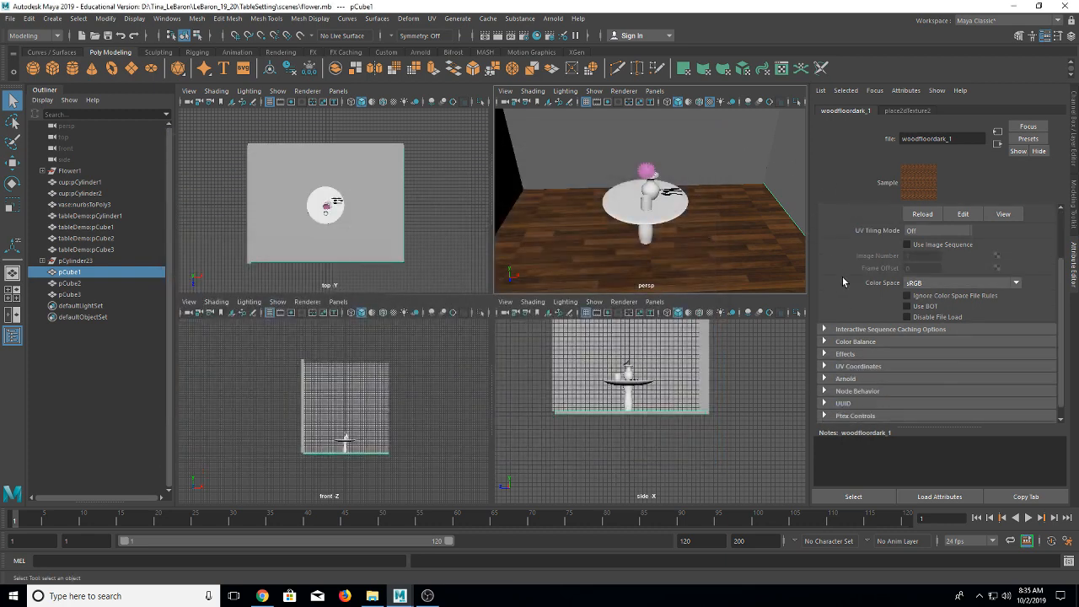
{"action": "scroll", "coordinate": [860, 292], "scroll_direction": "up", "scroll_amount": 4}
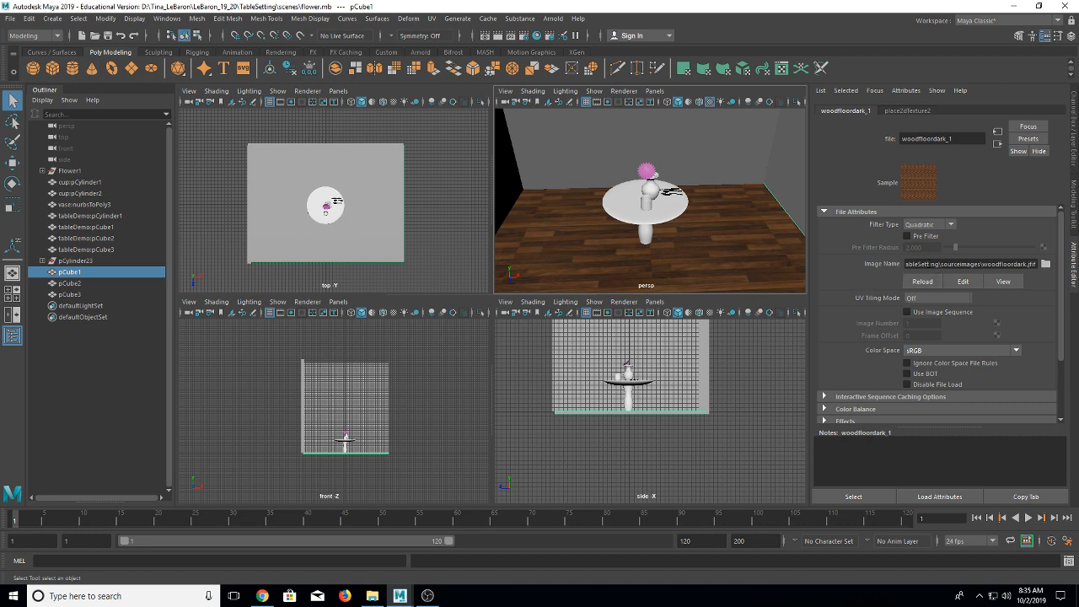
{"action": "scroll", "coordinate": [892, 303], "scroll_direction": "down", "scroll_amount": 3}
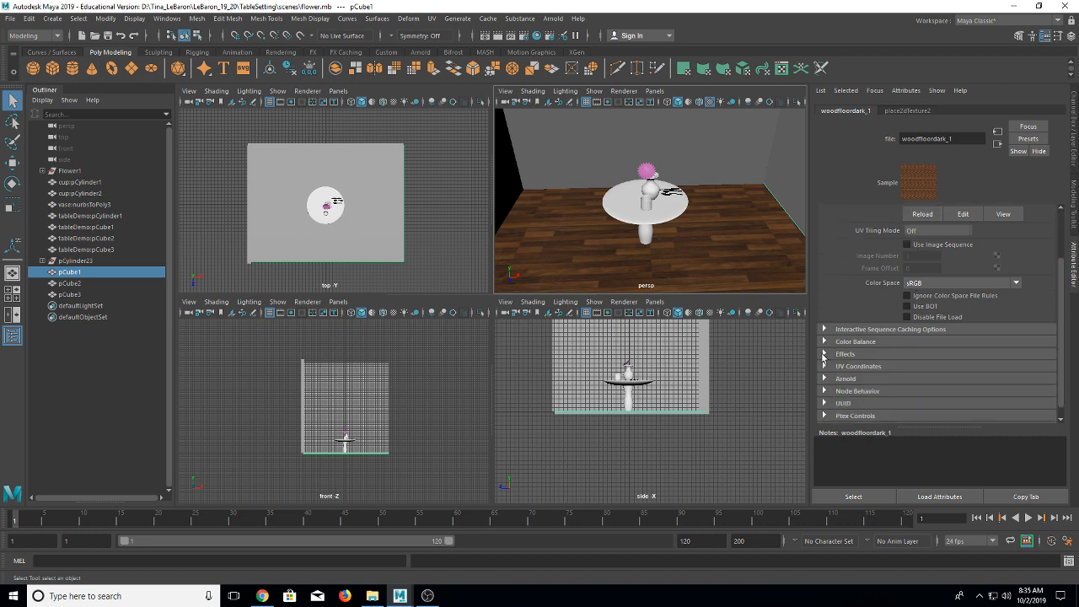
{"action": "left_click", "coordinate": [825, 329]}
{"action": "left_click", "coordinate": [830, 329]}
{"action": "left_click", "coordinate": [829, 332]}
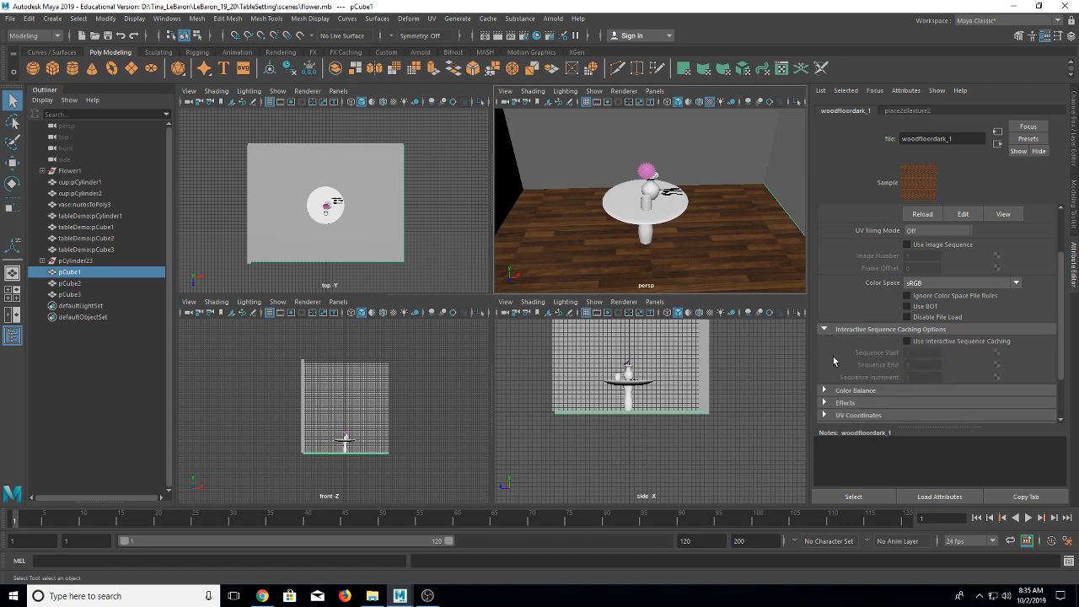
{"action": "left_click", "coordinate": [833, 389]}
{"action": "scroll", "coordinate": [855, 392], "scroll_direction": "down", "scroll_amount": 1}
{"action": "scroll", "coordinate": [856, 397], "scroll_direction": "down", "scroll_amount": 3}
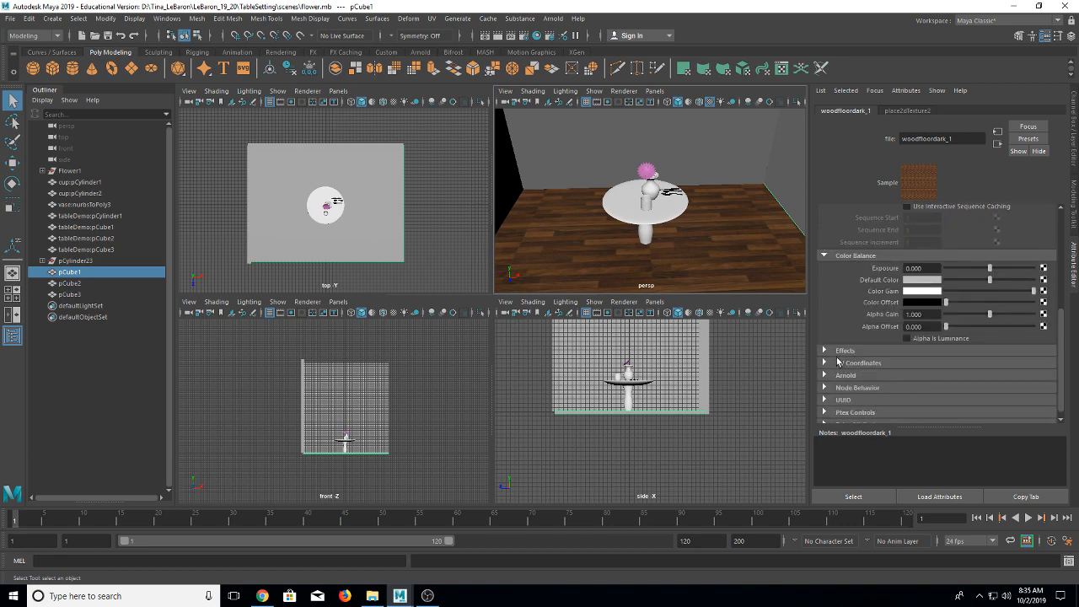
{"action": "left_click", "coordinate": [834, 351]}
{"action": "scroll", "coordinate": [835, 358], "scroll_direction": "down", "scroll_amount": 2}
{"action": "left_click", "coordinate": [836, 354]}
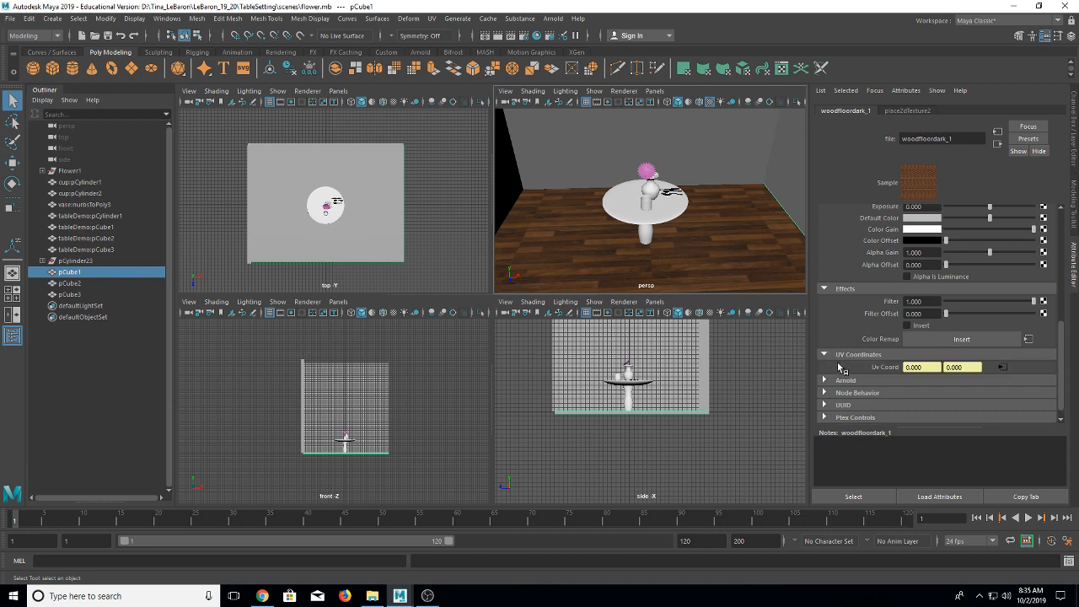
{"action": "scroll", "coordinate": [890, 368], "scroll_direction": "down", "scroll_amount": 1}
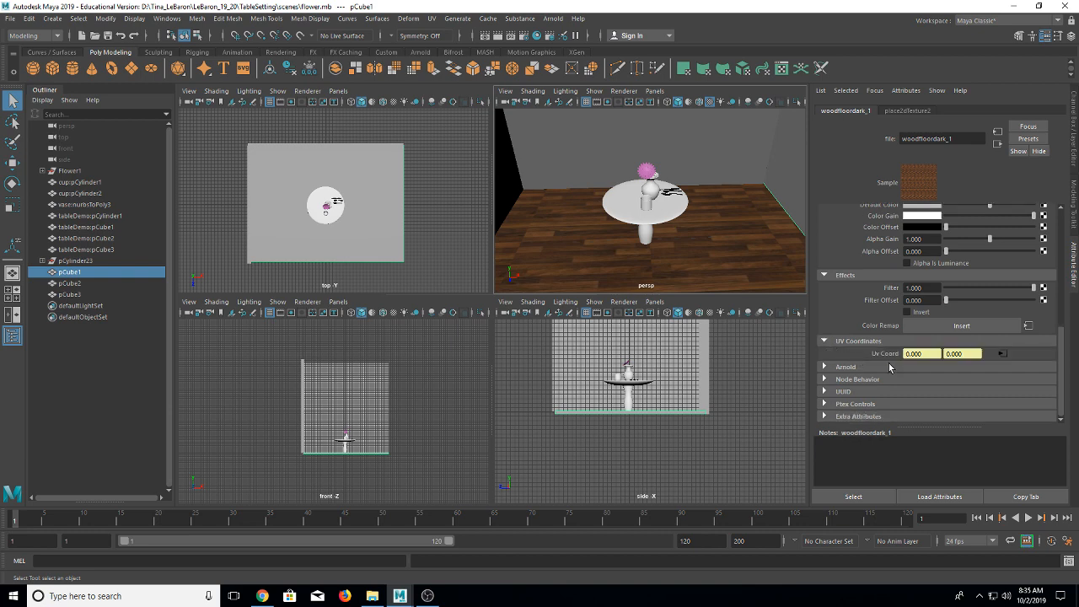
{"action": "left_click", "coordinate": [1002, 354]}
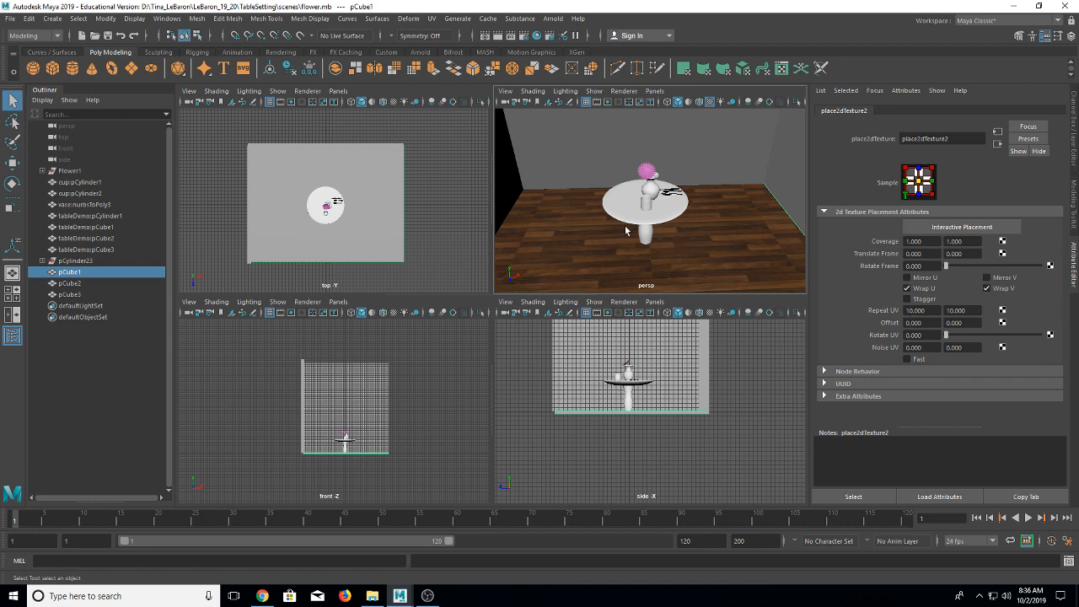
Step: Select the table, dismiss the Render View, and bring back the Hypershade in an enlarged window
{"action": "left_click", "coordinate": [615, 150]}
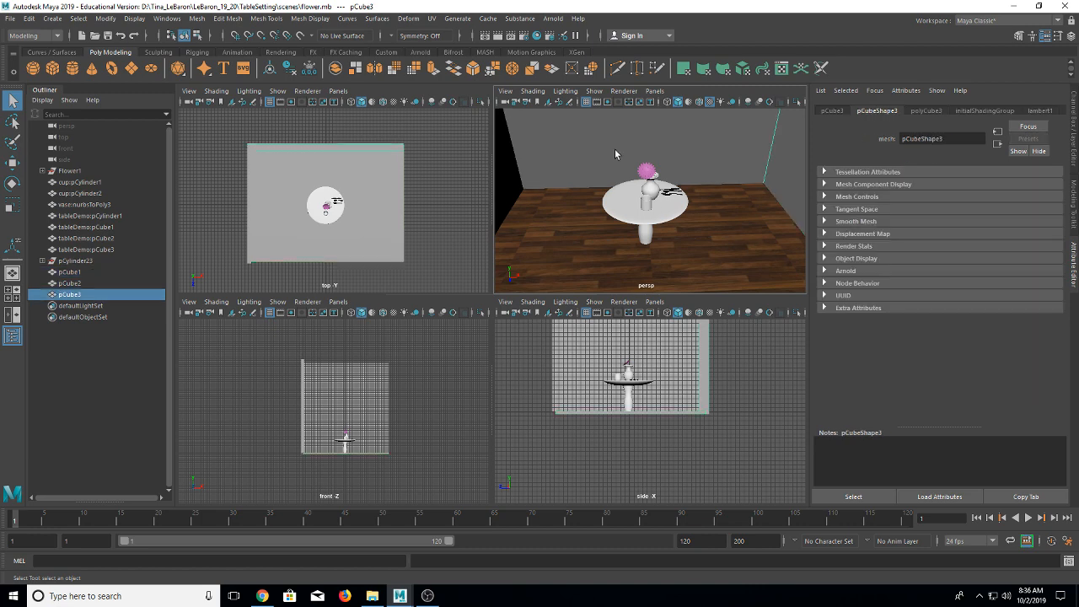
{"action": "left_click", "coordinate": [638, 226]}
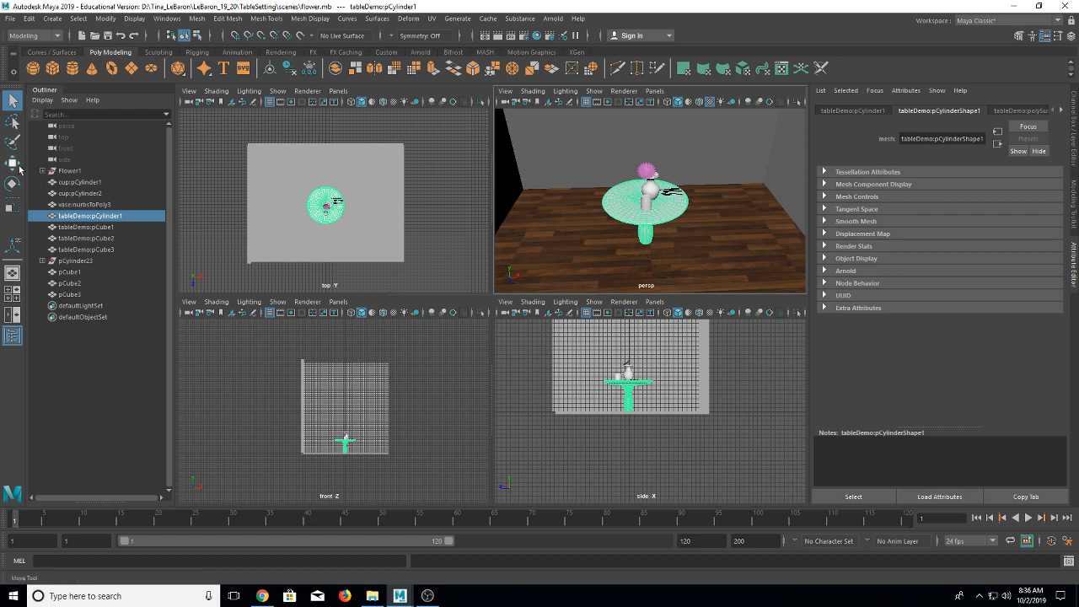
{"action": "left_click", "coordinate": [486, 36]}
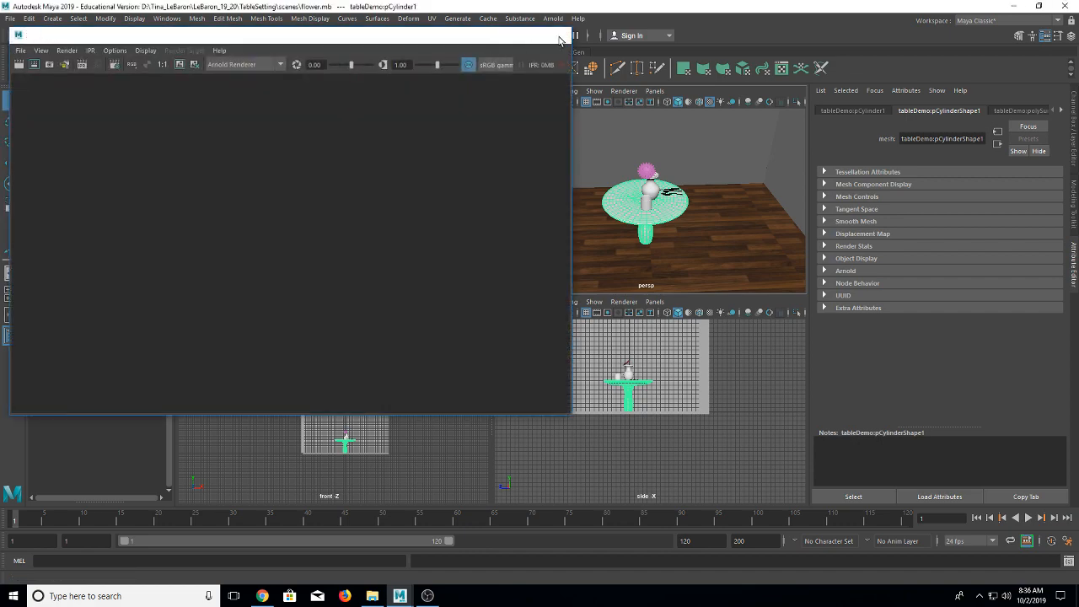
{"action": "left_click", "coordinate": [559, 36]}
{"action": "left_click", "coordinate": [537, 37]}
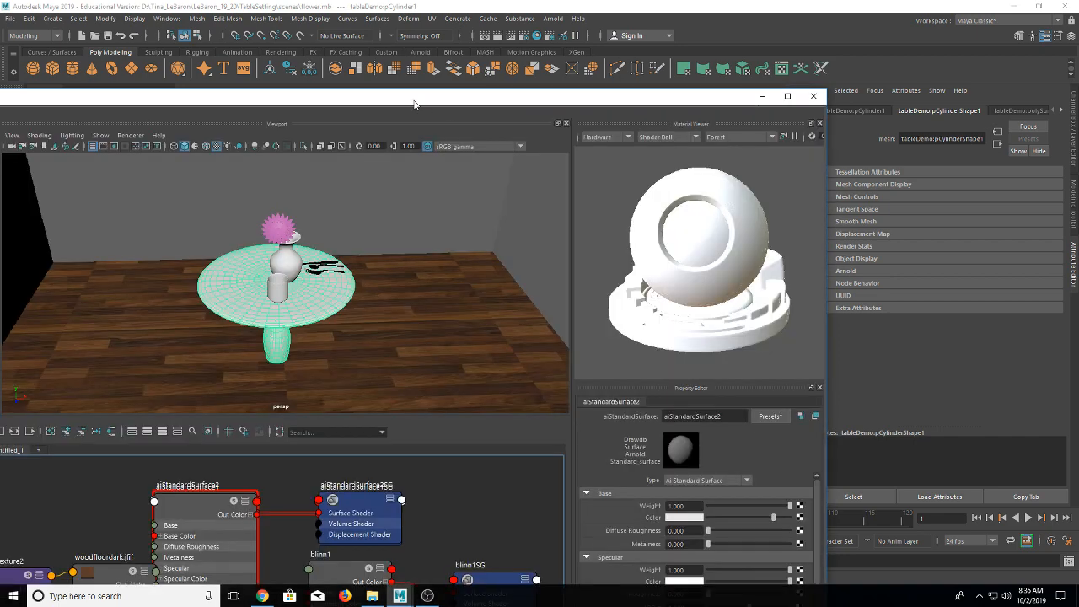
{"action": "double_click", "coordinate": [451, 104]}
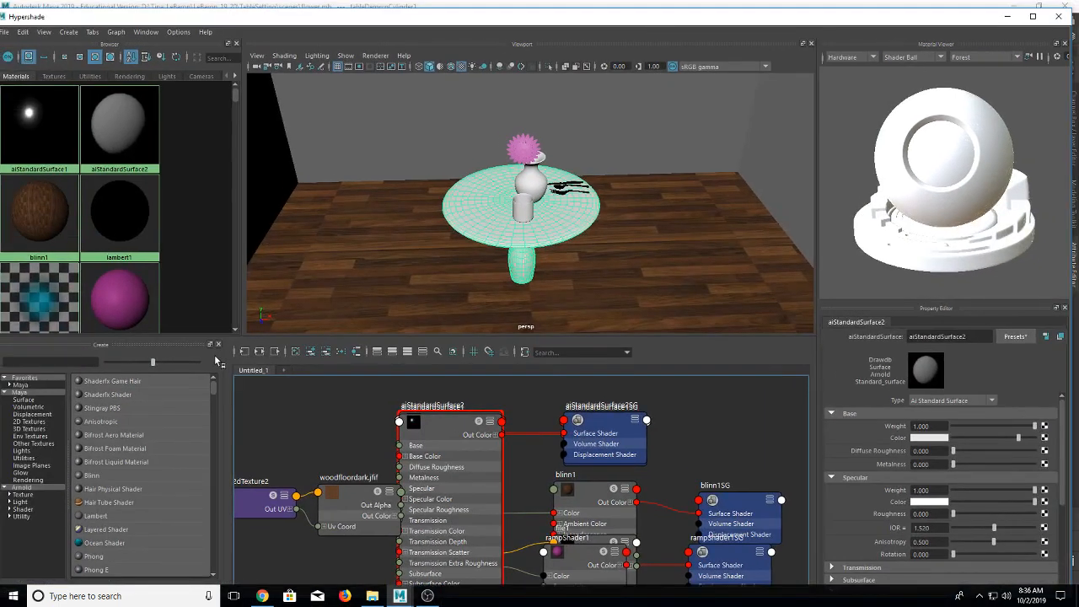
Step: Search the node creation list for "aist" and create an aiStandardSurface material
{"action": "left_click", "coordinate": [57, 361]}
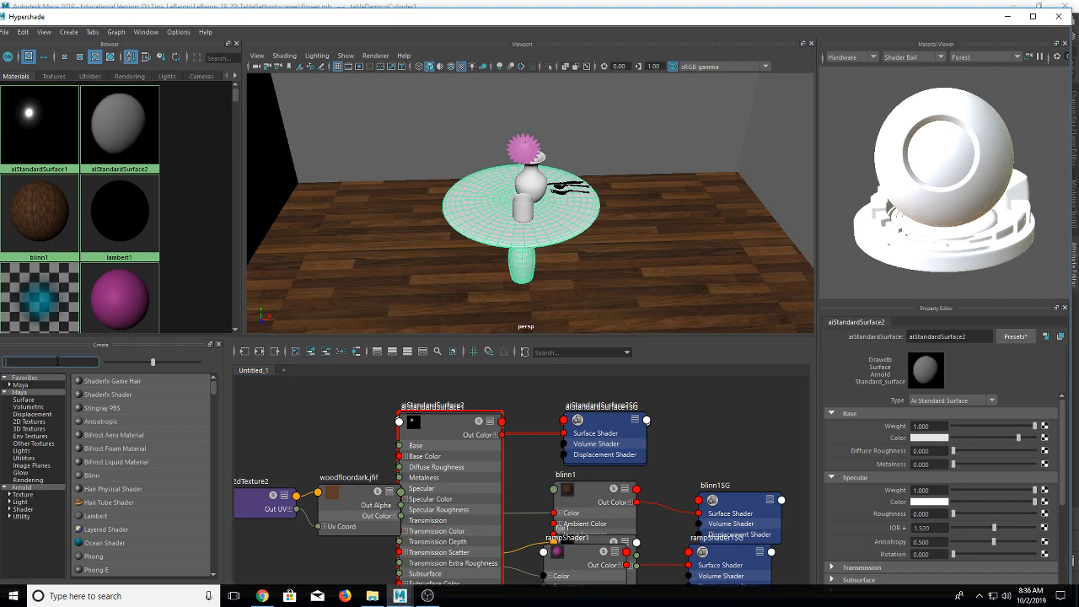
{"action": "type", "text": "ai"}
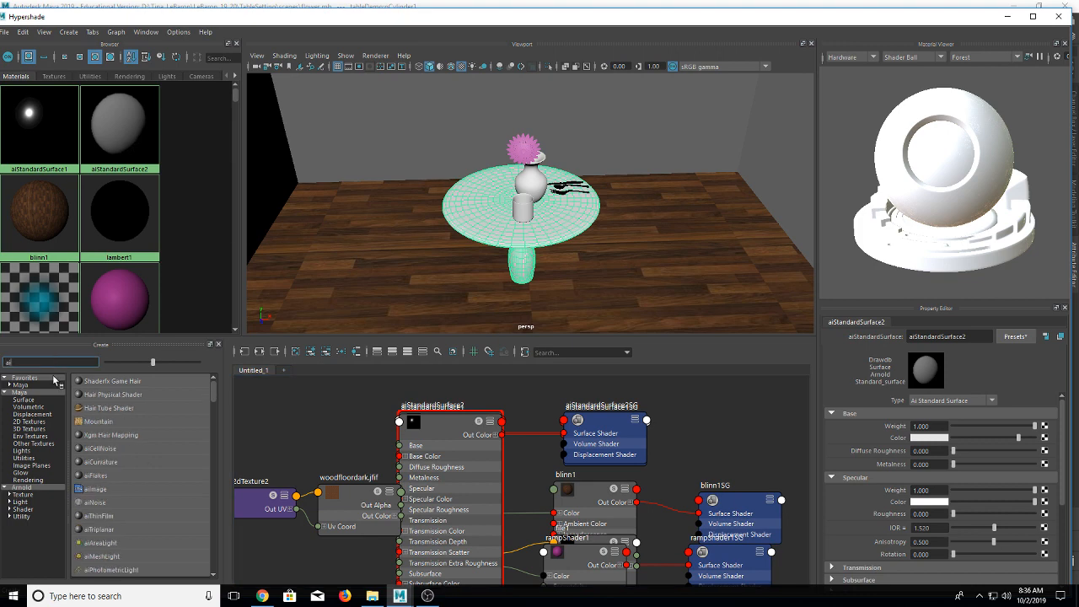
{"action": "scroll", "coordinate": [122, 460], "scroll_direction": "down", "scroll_amount": 1}
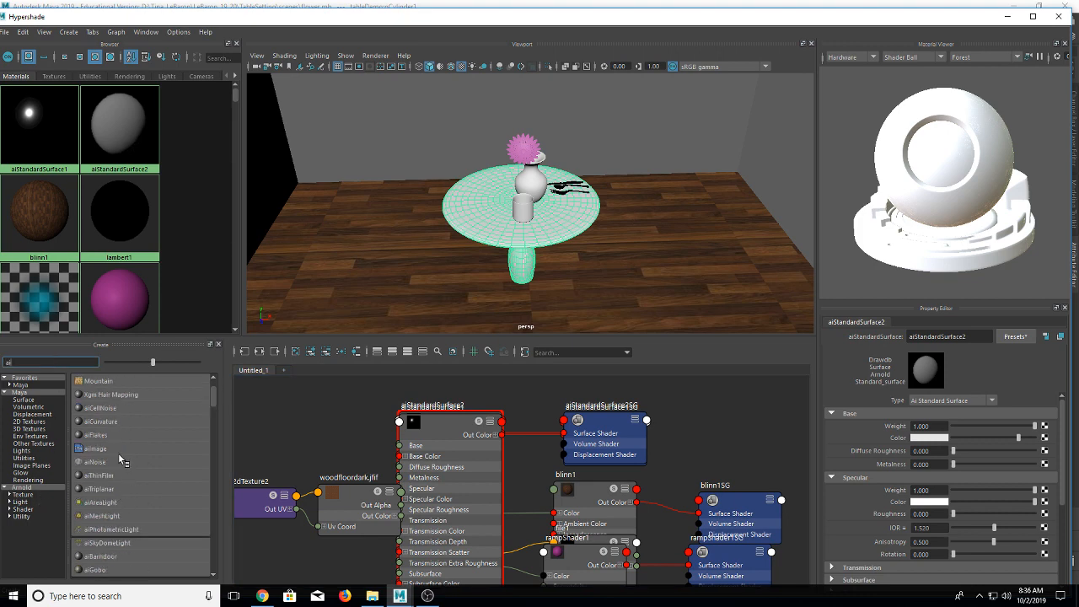
{"action": "type", "text": "st"}
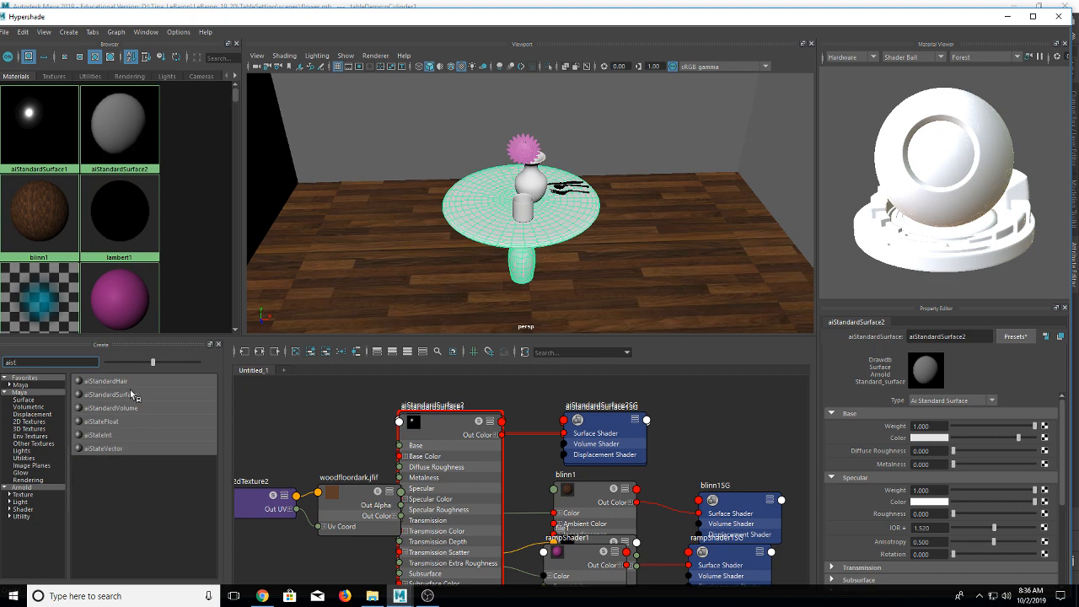
{"action": "left_click", "coordinate": [132, 395]}
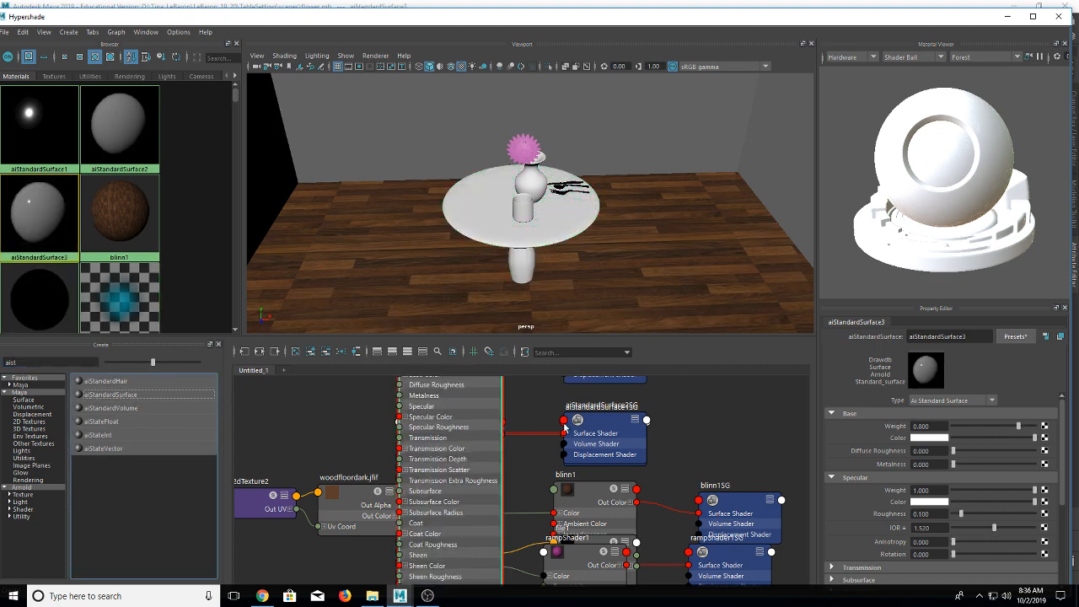
Step: Move the aiStandardSurface2SG node off the overlapping shading group and look at its presets
{"action": "left_click_drag", "start_coordinate": [619, 428], "coordinate": [562, 414]}
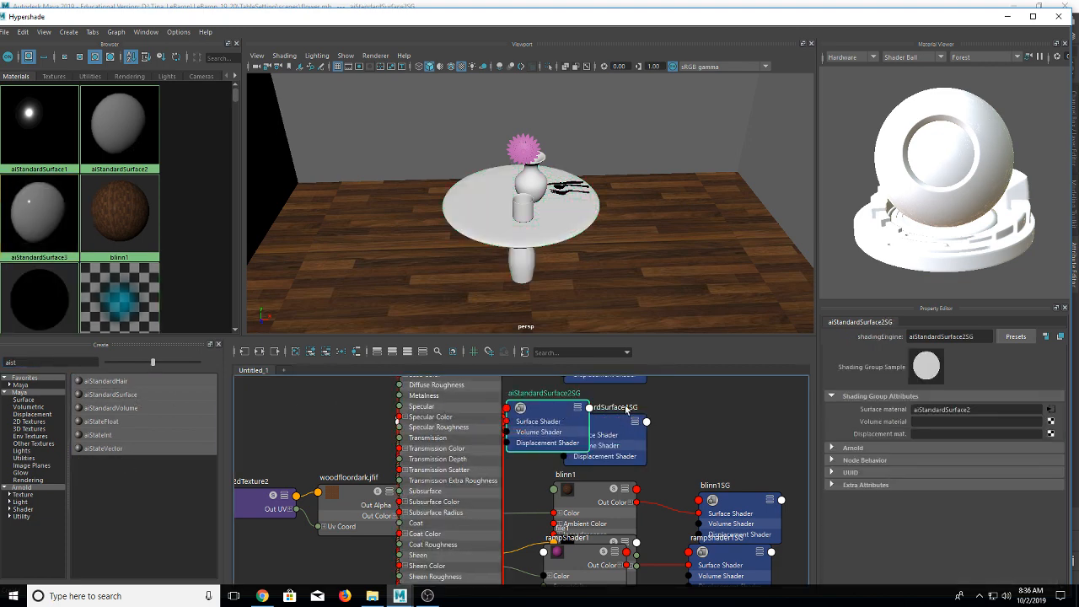
{"action": "left_click", "coordinate": [1016, 337]}
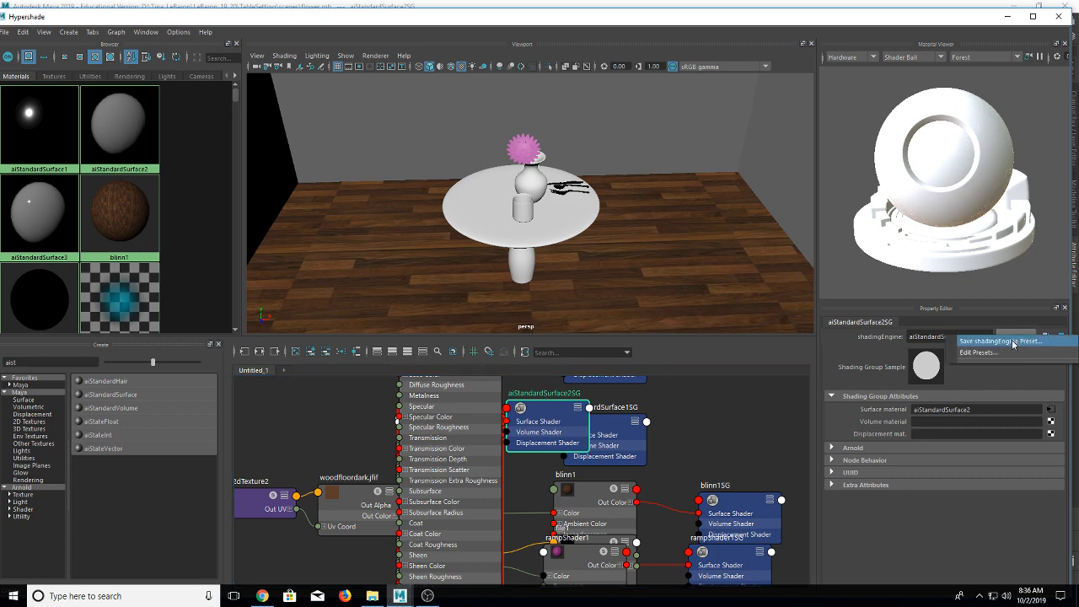
{"action": "left_click", "coordinate": [982, 376]}
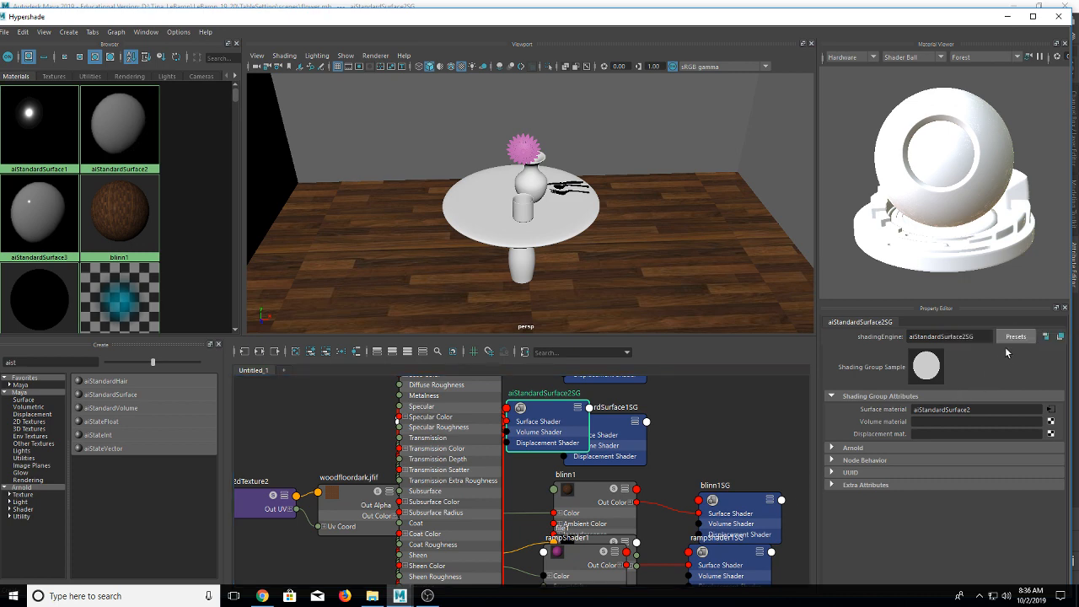
{"action": "left_click", "coordinate": [1015, 339]}
Step: Try deleting the aiStandardSurface2SG and aiStandardSurface3 nodes, and undo both deletions
{"action": "left_click", "coordinate": [539, 409]}
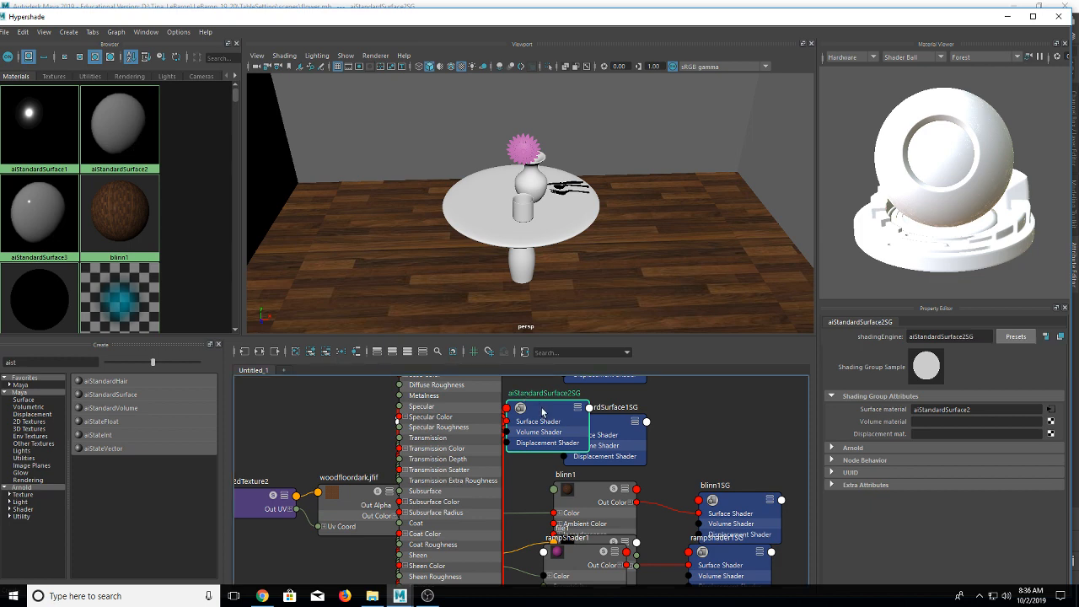
{"action": "key", "text": "Delete"}
{"action": "left_click", "coordinate": [493, 405]}
{"action": "key", "text": "Delete"}
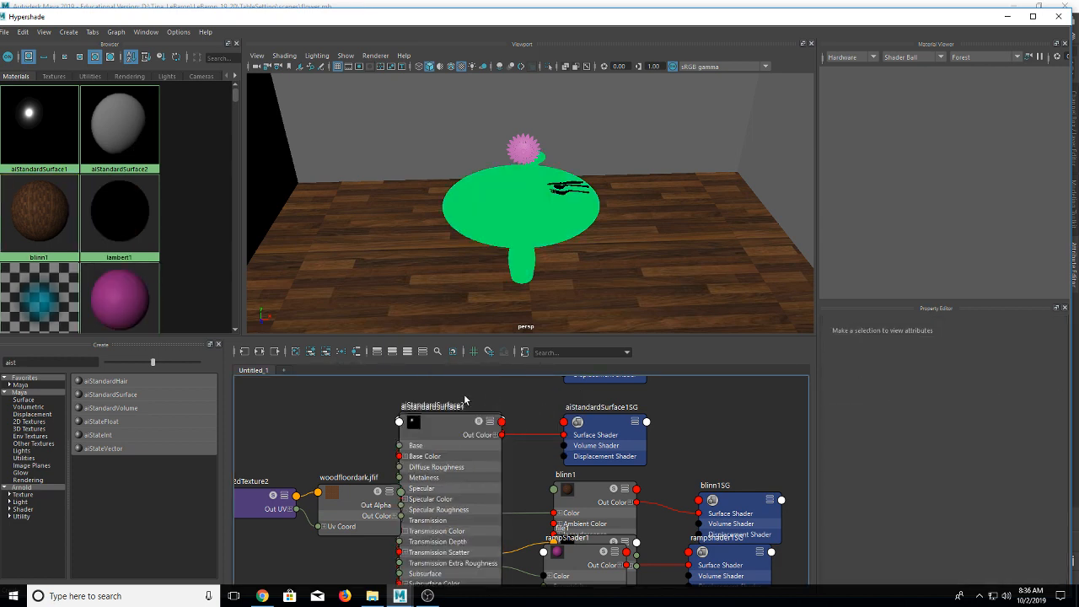
{"action": "left_click_drag", "start_coordinate": [473, 425], "coordinate": [485, 506]}
{"action": "key", "text": "ctrl+z"}
{"action": "key", "text": "ctrl+z"}
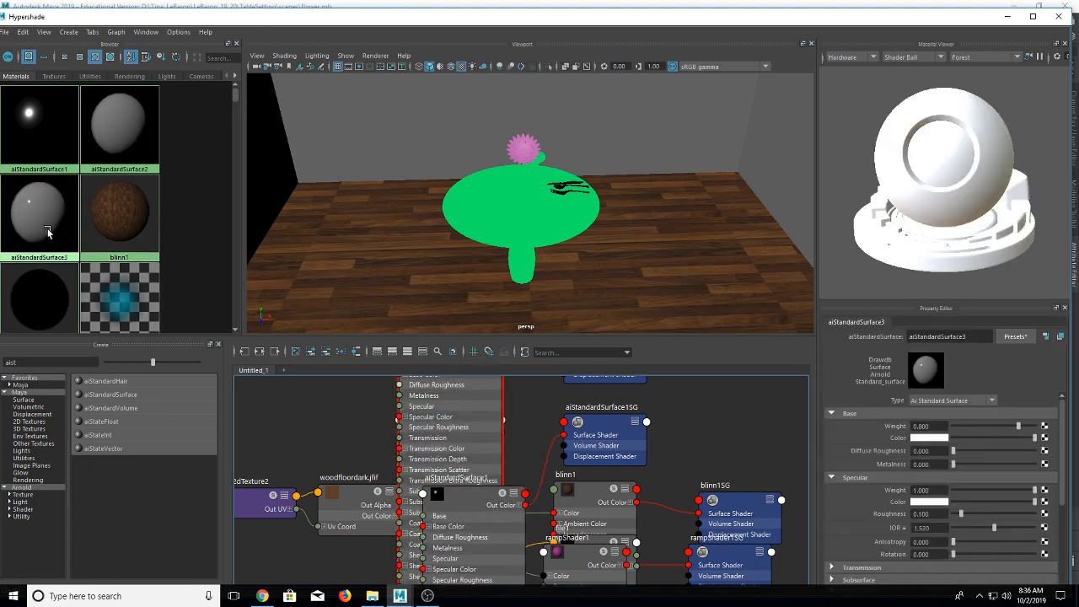
Step: Assign aiStandardSurface2 to the table, the vase and the cup, and move the aiStandardSurface1 node aside in the graph
{"action": "middle_click_drag", "start_coordinate": [106, 145], "coordinate": [497, 221]}
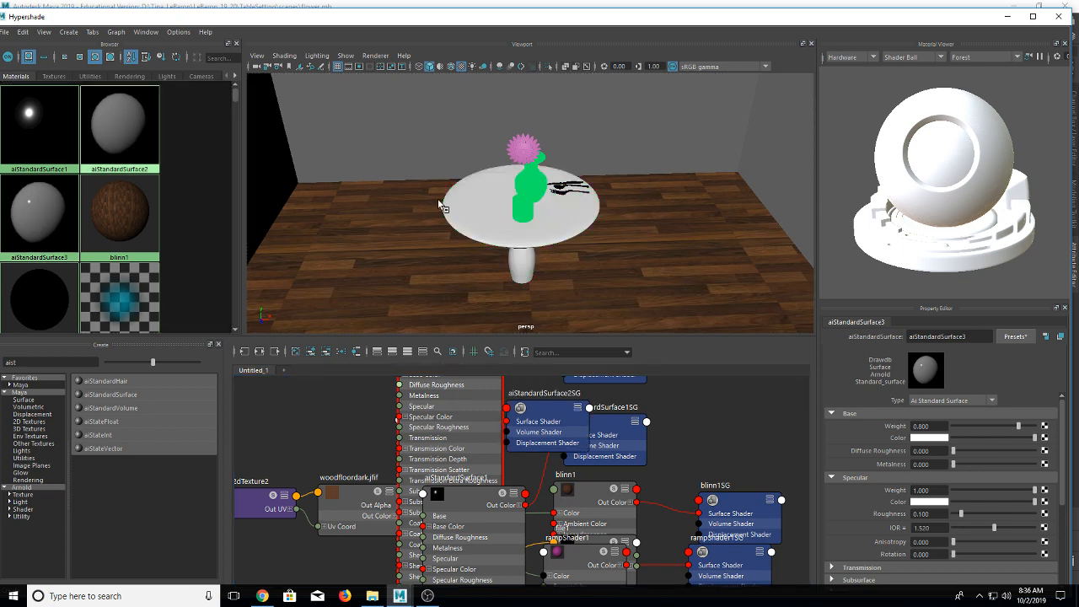
{"action": "middle_click_drag", "start_coordinate": [110, 118], "coordinate": [515, 179]}
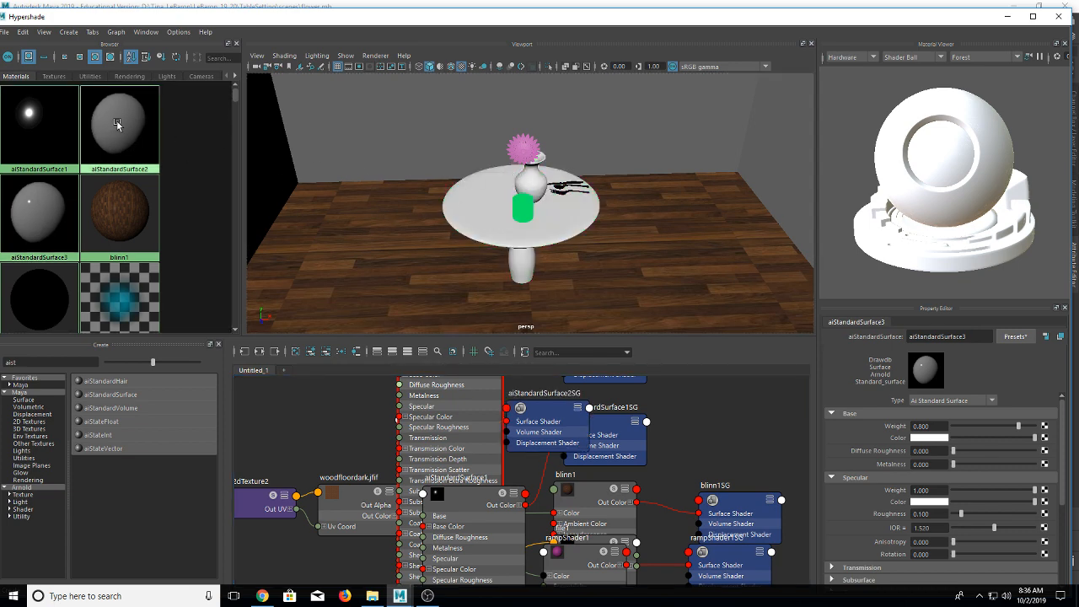
{"action": "middle_click_drag", "start_coordinate": [118, 124], "coordinate": [523, 211]}
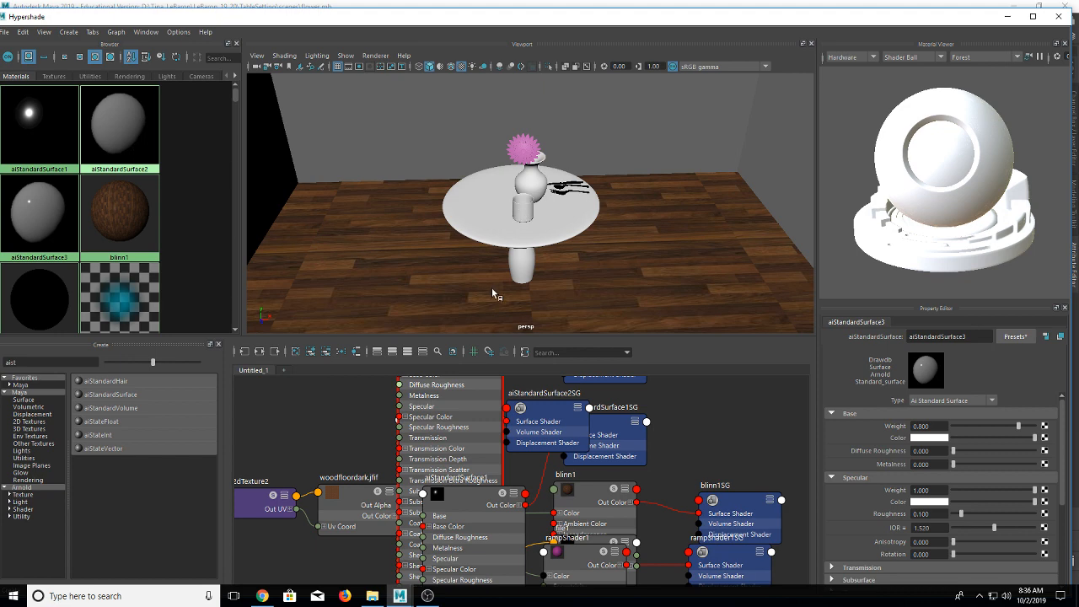
{"action": "left_click_drag", "start_coordinate": [458, 509], "coordinate": [360, 466]}
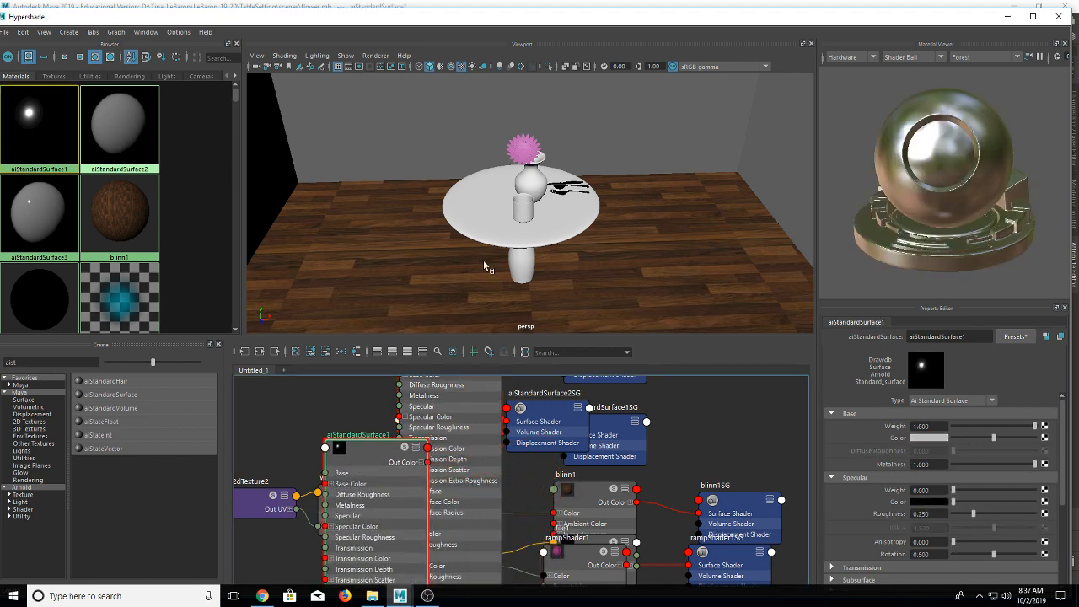
Step: Try deleting the aiStandardSurface2 material, and undo the deletion
{"action": "left_click", "coordinate": [15, 202]}
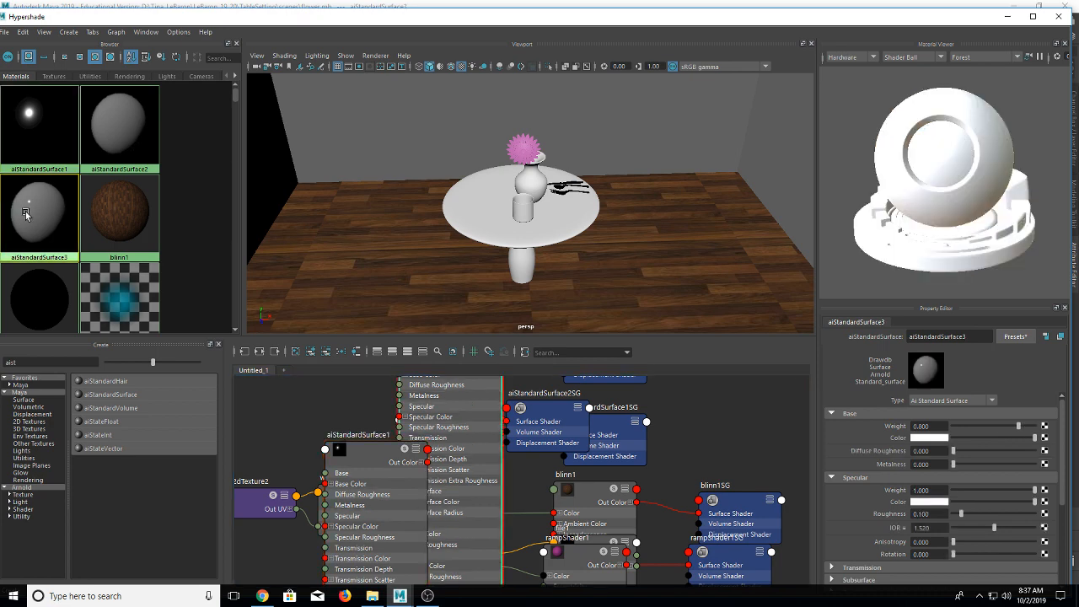
{"action": "left_click", "coordinate": [102, 114]}
{"action": "key", "text": "Delete"}
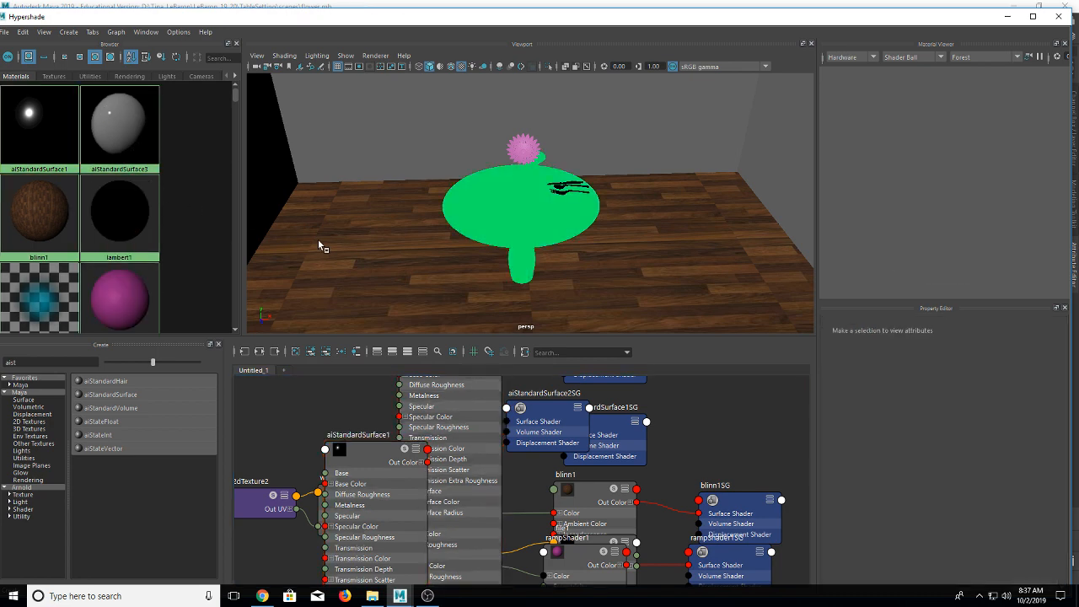
{"action": "key", "text": "ctrl+z"}
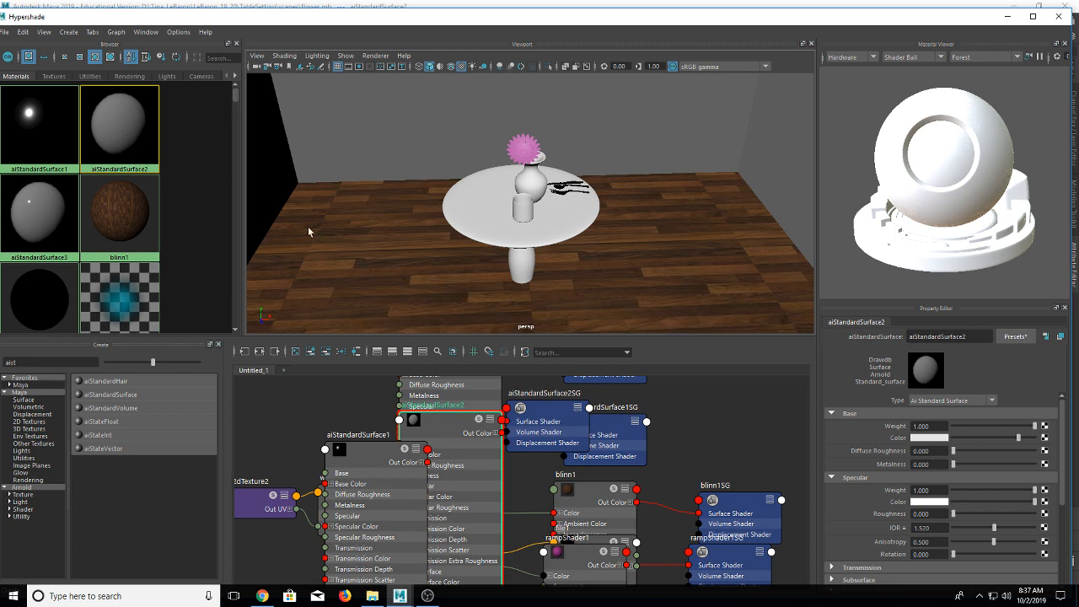
Step: Select the aiStandardSurface3 material and move the aiStandardSurface2 node away from it in the graph
{"action": "left_click", "coordinate": [527, 239]}
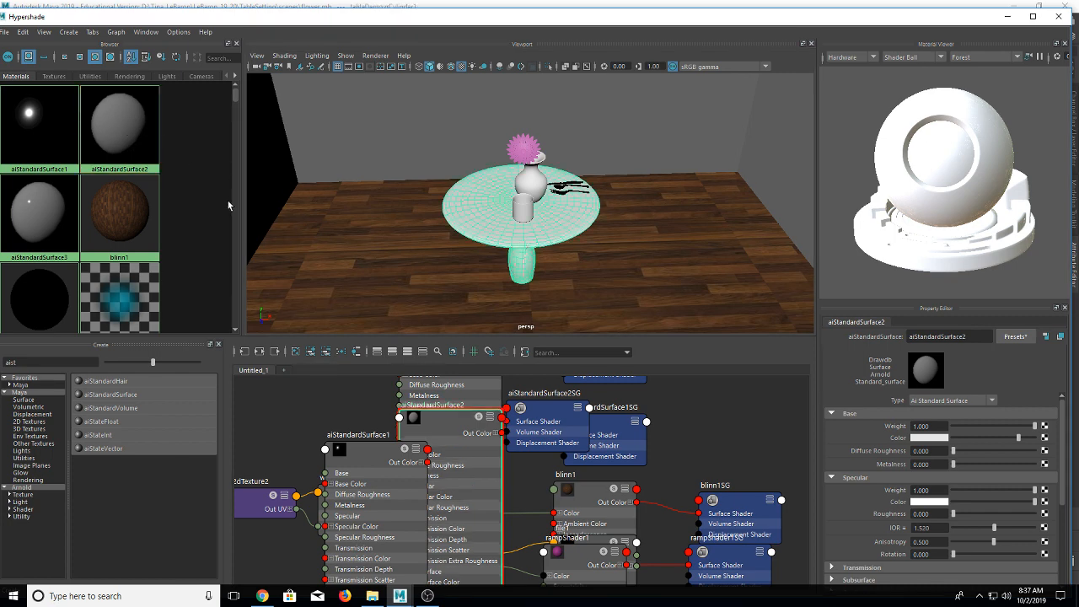
{"action": "left_click", "coordinate": [69, 240]}
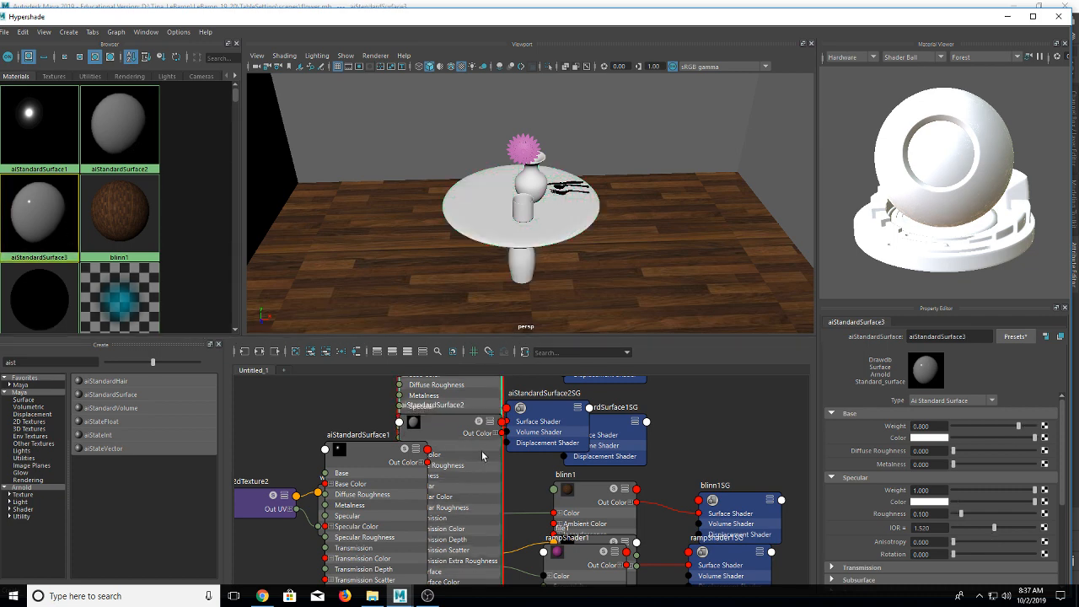
{"action": "left_click_drag", "start_coordinate": [462, 430], "coordinate": [279, 415]}
{"action": "scroll", "coordinate": [403, 414], "scroll_direction": "down", "scroll_amount": 3}
{"action": "scroll", "coordinate": [413, 415], "scroll_direction": "up", "scroll_amount": 3}
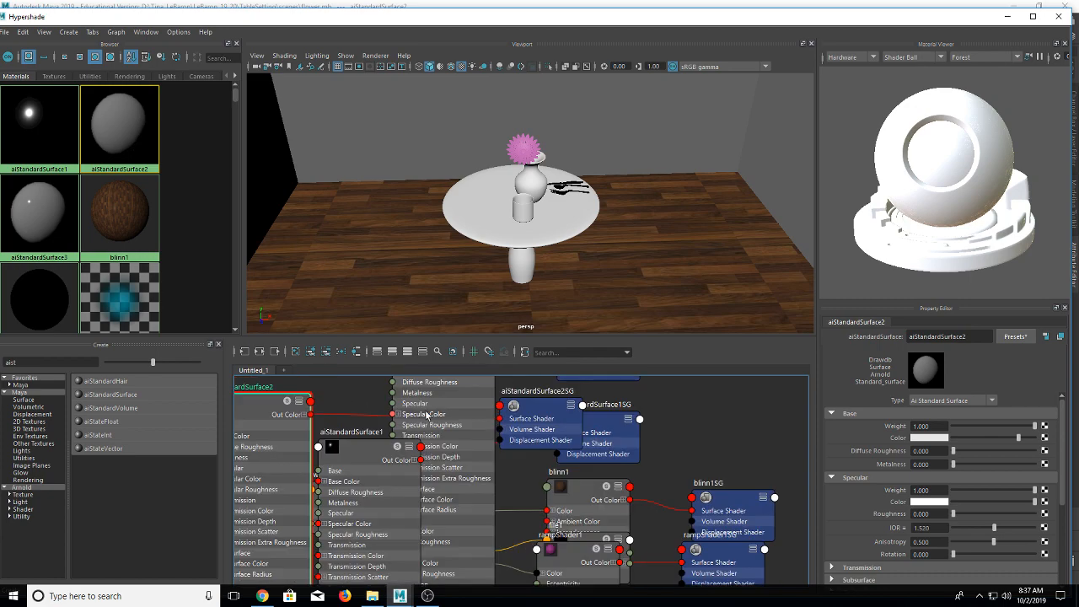
{"action": "middle_click_drag", "start_coordinate": [460, 421], "coordinate": [473, 506], "text": "alt"}
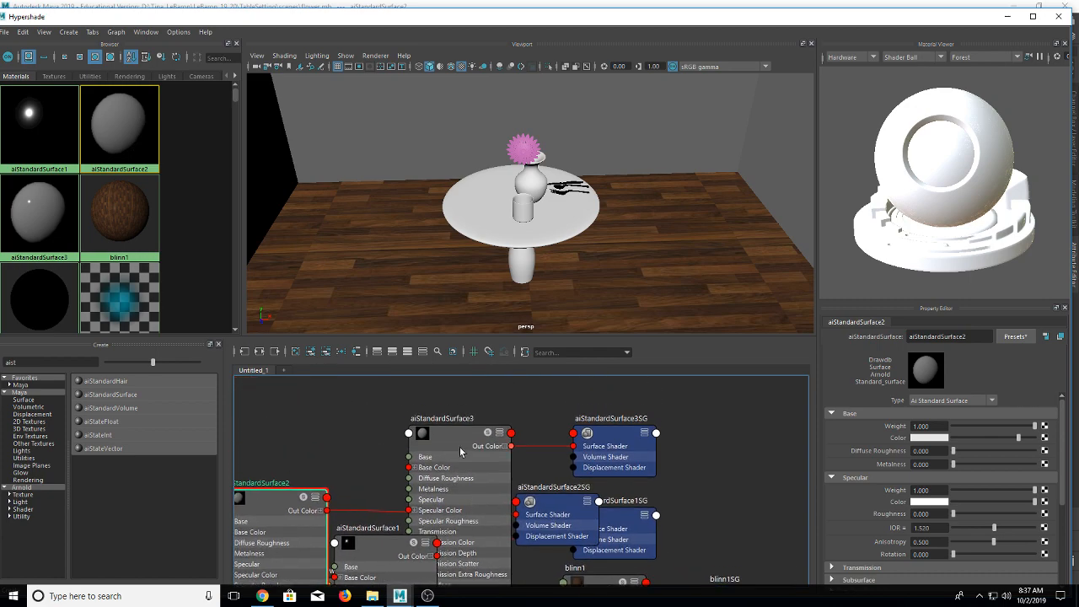
Step: Replace aiStandardSurface3's settings with the Glass preset, assign the material to the table, and select the table
{"action": "left_click", "coordinate": [463, 442]}
{"action": "left_click", "coordinate": [1015, 336]}
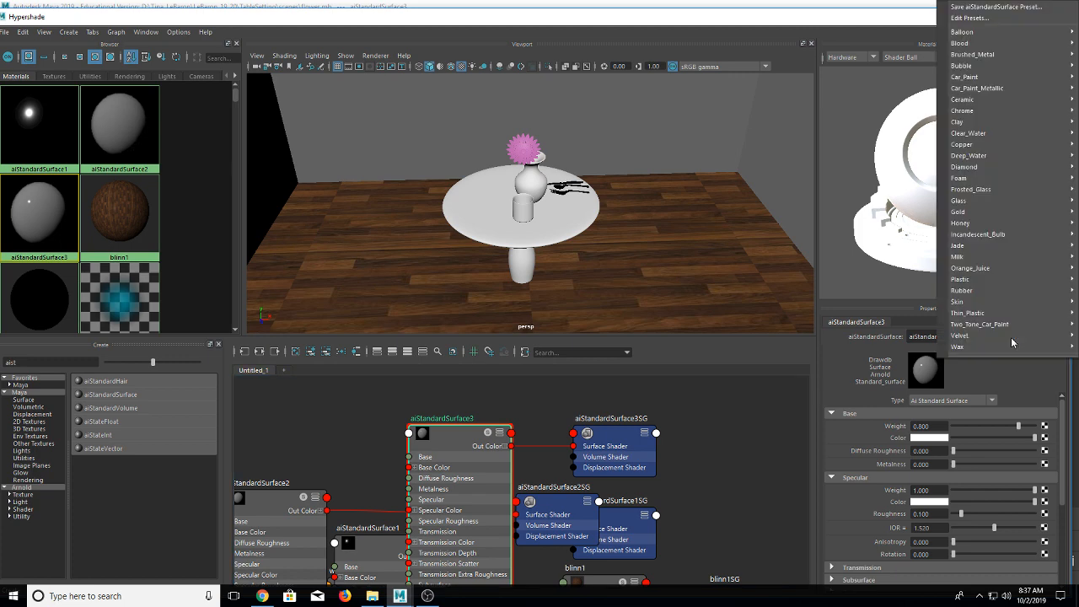
{"action": "mouse_move", "coordinate": [1012, 249]}
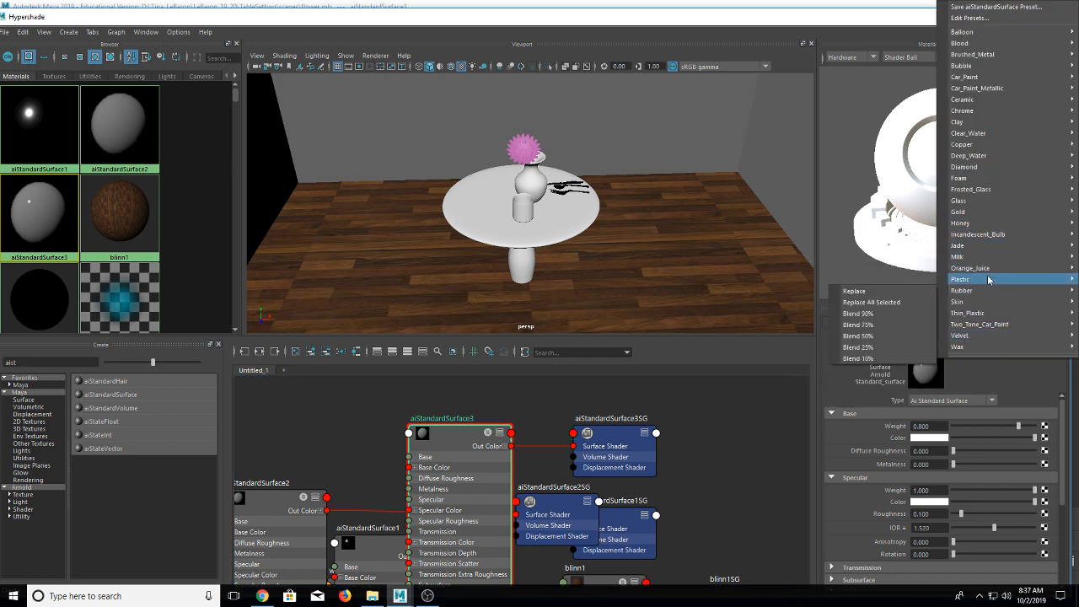
{"action": "mouse_move", "coordinate": [1016, 199]}
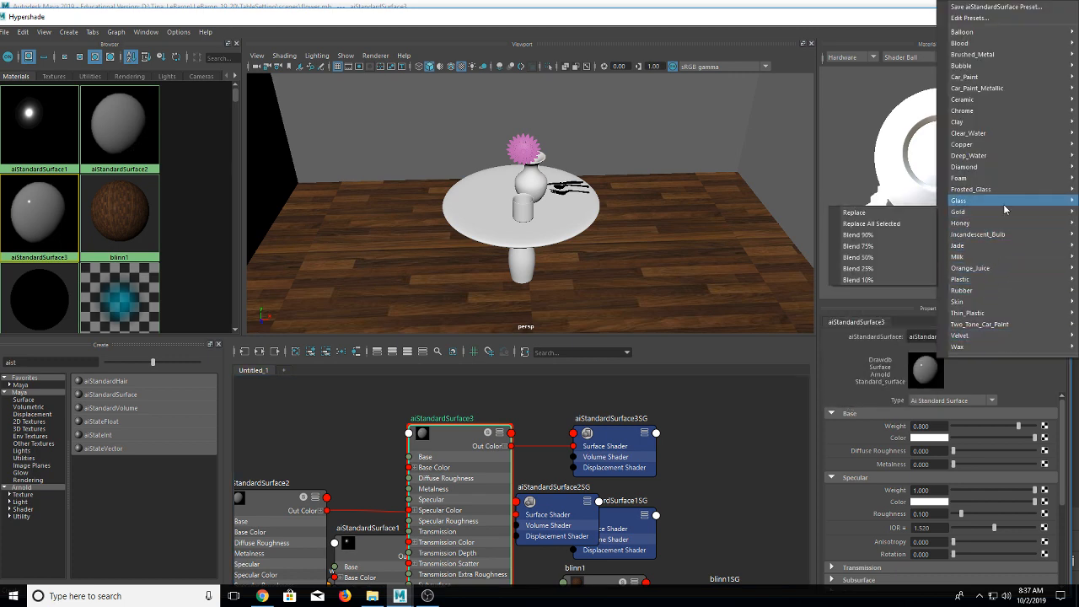
{"action": "left_click", "coordinate": [887, 206]}
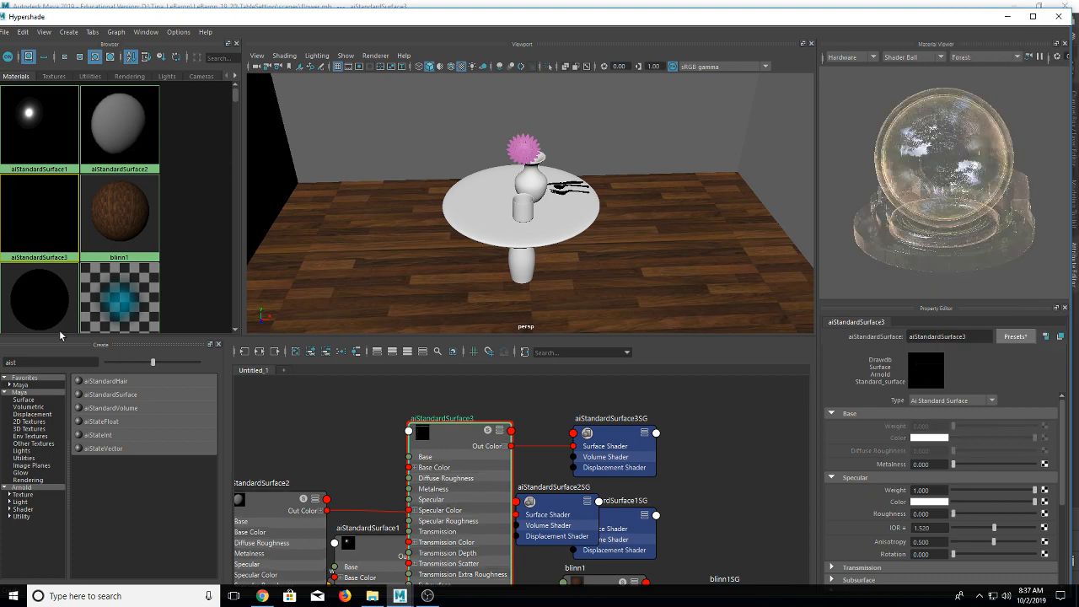
{"action": "middle_click_drag", "start_coordinate": [39, 224], "coordinate": [480, 202]}
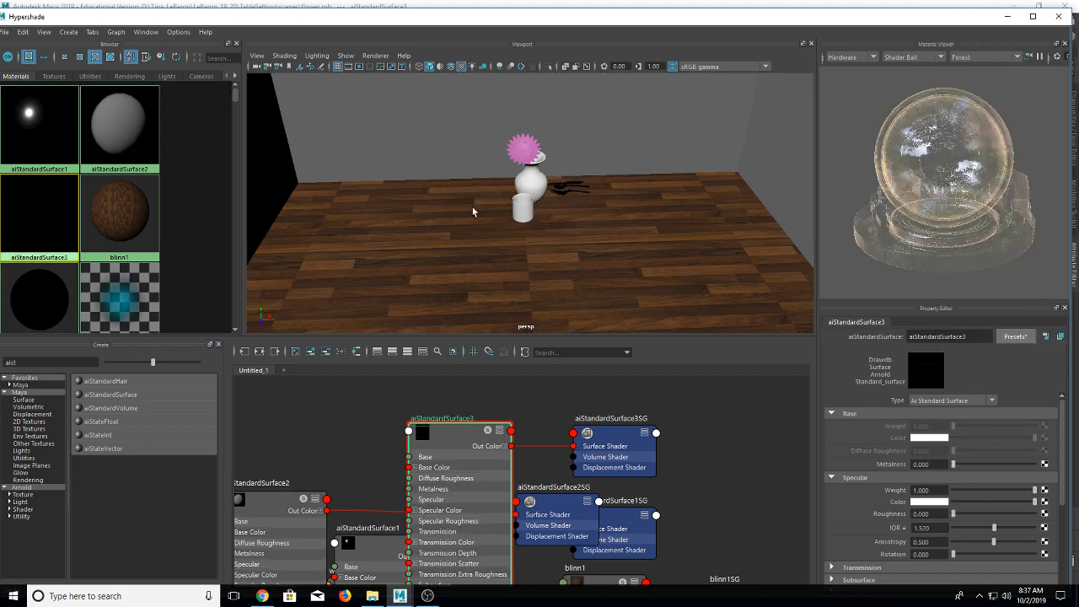
{"action": "left_click", "coordinate": [473, 208]}
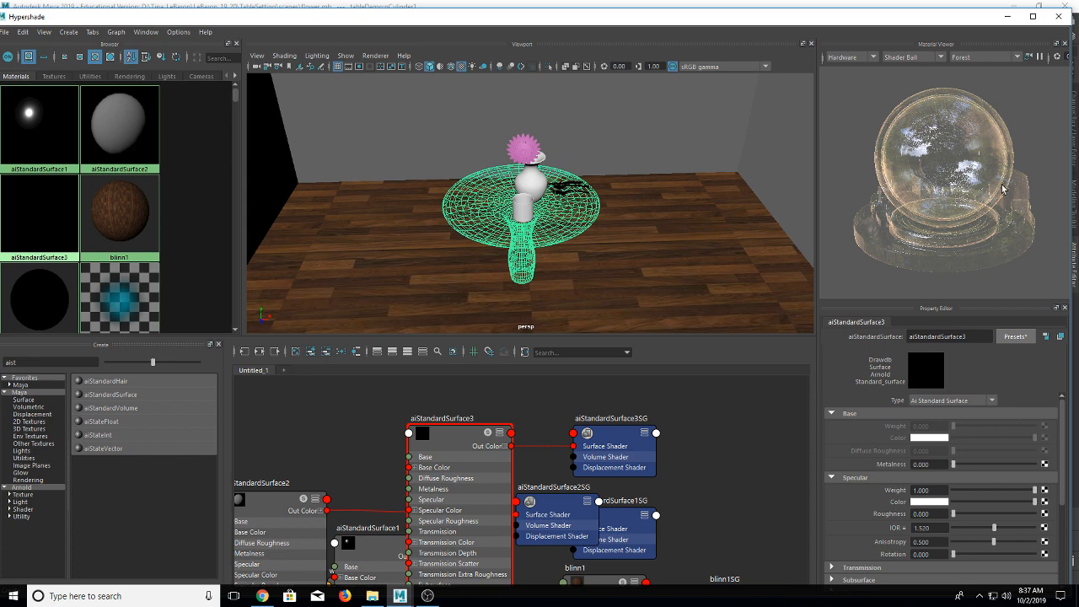
Step: Set aiStandardSurface3's Specular Color to a light blue of about hue 230, saturation 0.571 and value 0.728
{"action": "scroll", "coordinate": [953, 444], "scroll_direction": "down", "scroll_amount": 1}
{"action": "left_click", "coordinate": [913, 470]}
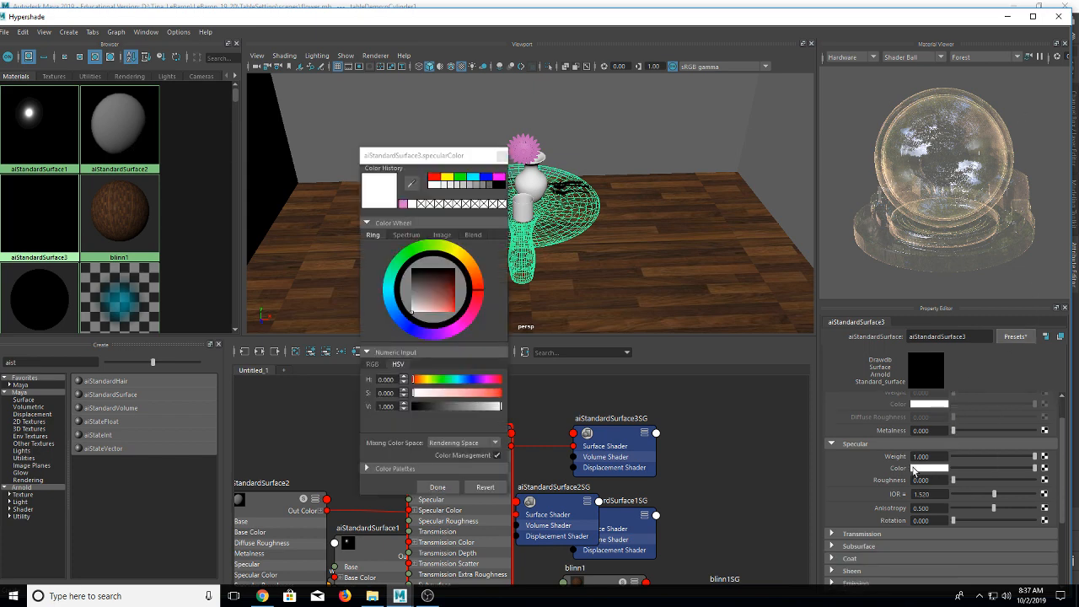
{"action": "left_click_drag", "start_coordinate": [446, 336], "coordinate": [410, 331]}
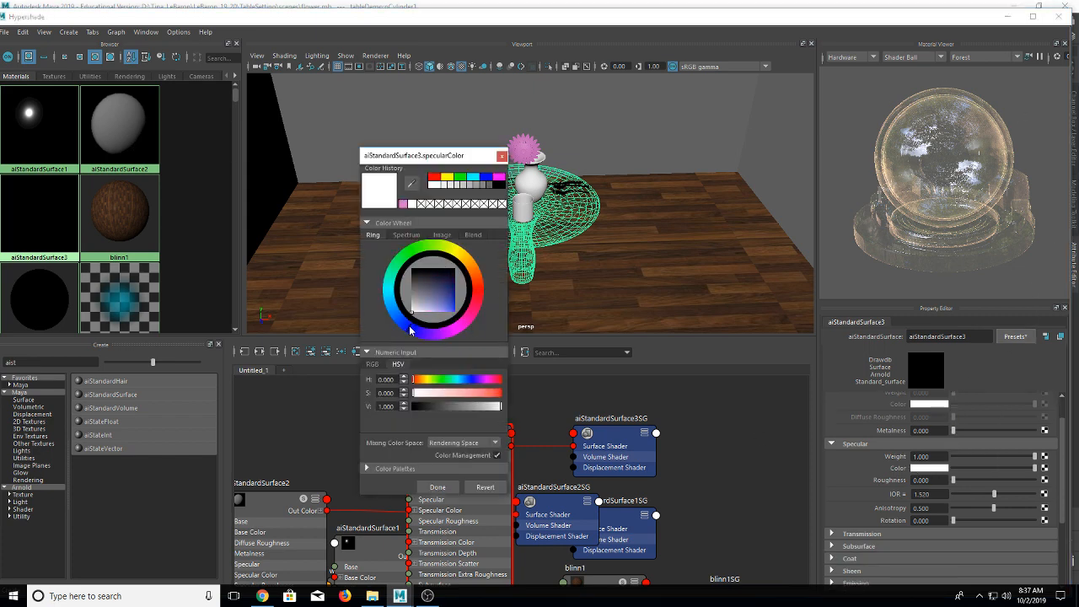
{"action": "left_click", "coordinate": [437, 311]}
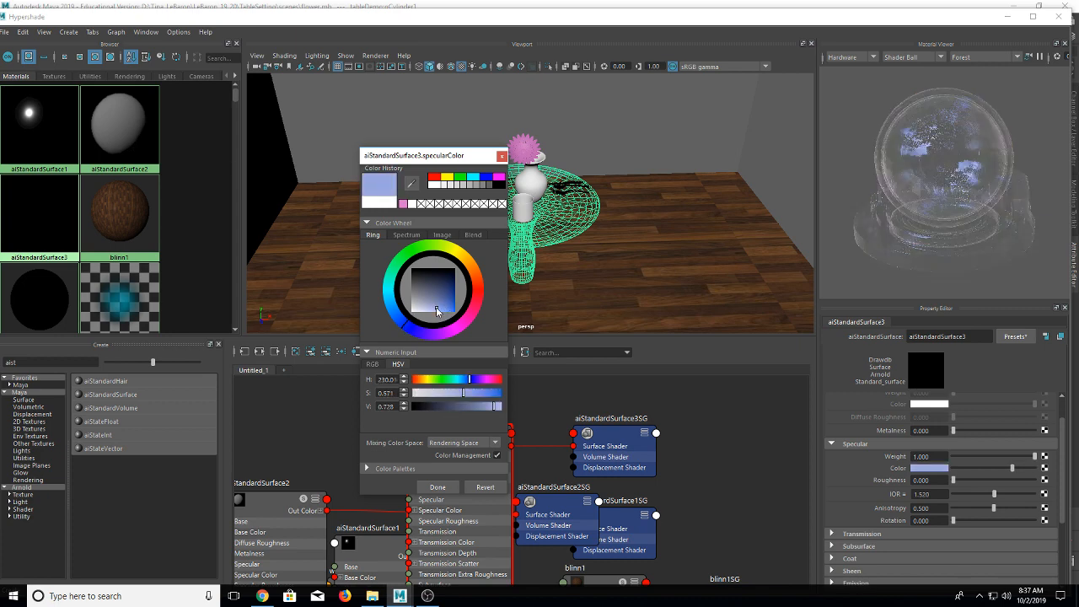
Step: Set aiStandardSurface3's Transmission Color to a light blue of about hue 230, saturation 0.675 and value 0.797
{"action": "left_click", "coordinate": [833, 533]}
{"action": "scroll", "coordinate": [877, 493], "scroll_direction": "down", "scroll_amount": 2}
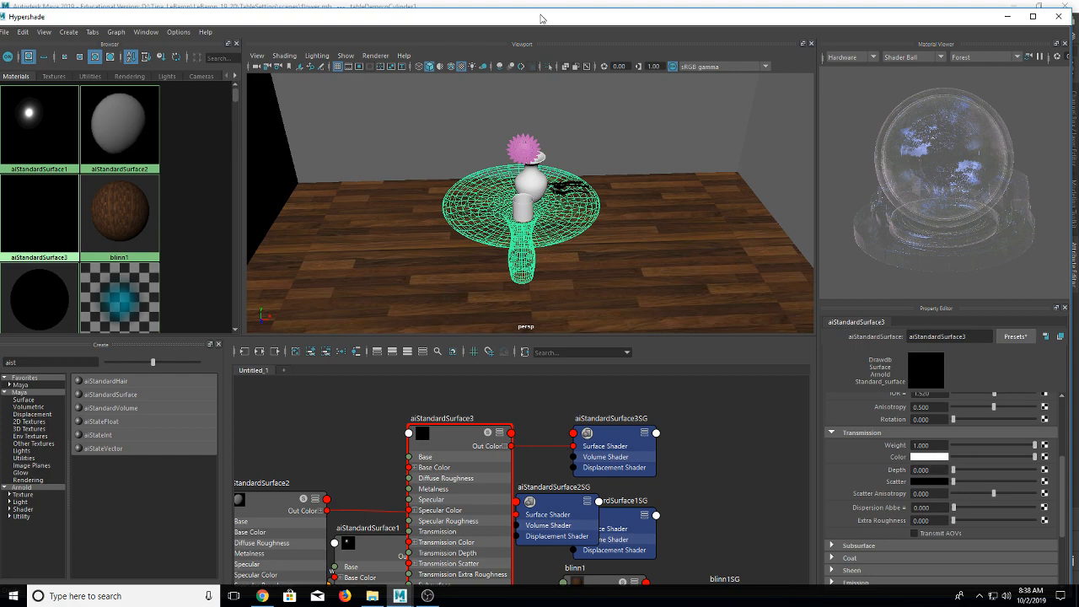
{"action": "left_click_drag", "start_coordinate": [542, 17], "coordinate": [537, 466]}
{"action": "left_click", "coordinate": [441, 308]}
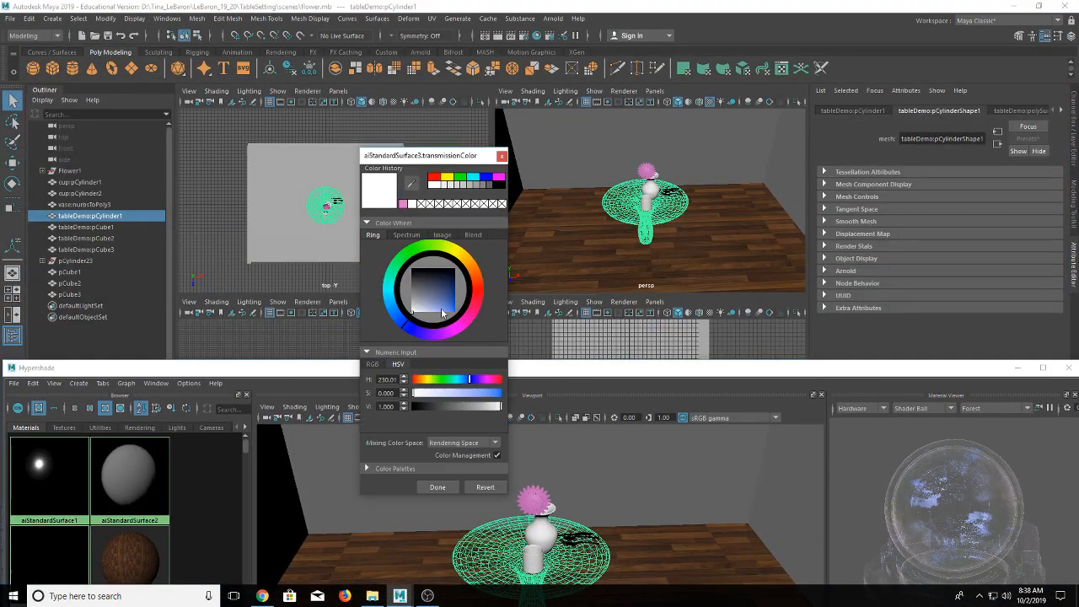
{"action": "left_click", "coordinate": [501, 156]}
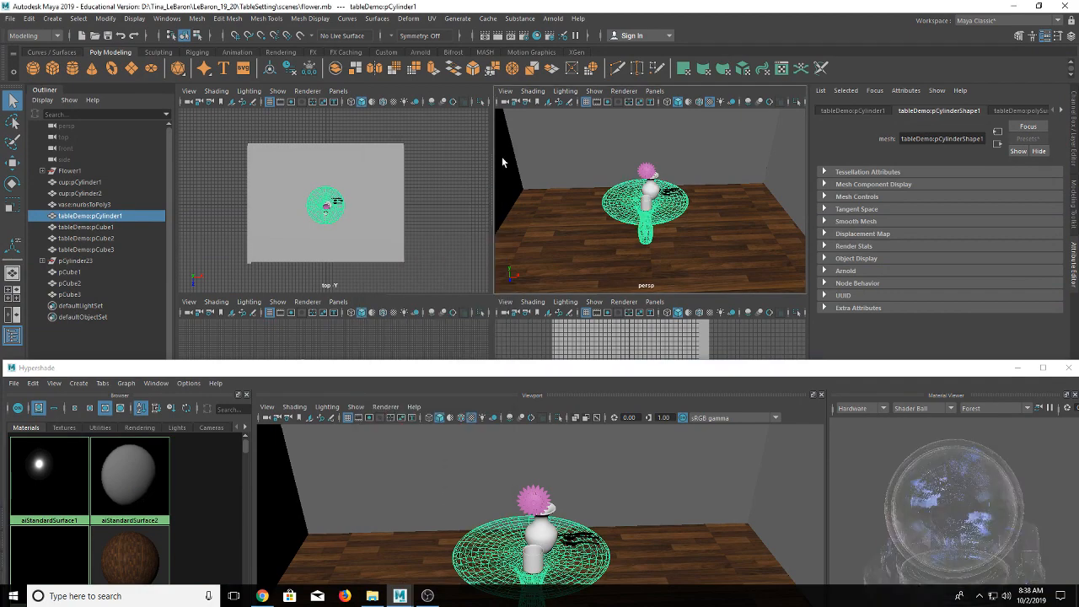
{"action": "left_click_drag", "start_coordinate": [649, 368], "coordinate": [586, 103]}
{"action": "left_click", "coordinate": [874, 542]}
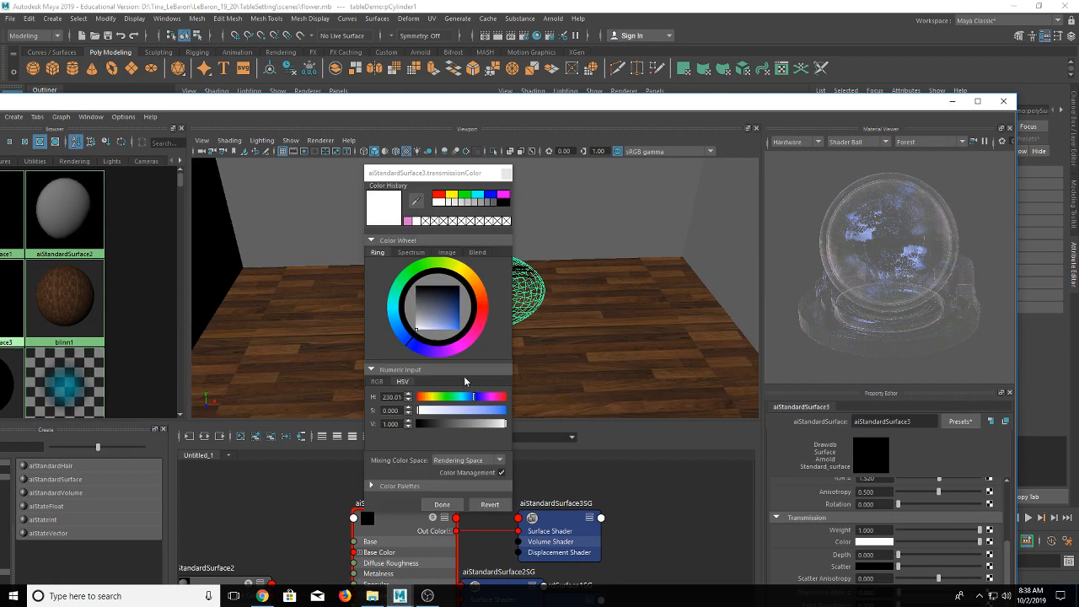
{"action": "left_click", "coordinate": [446, 328]}
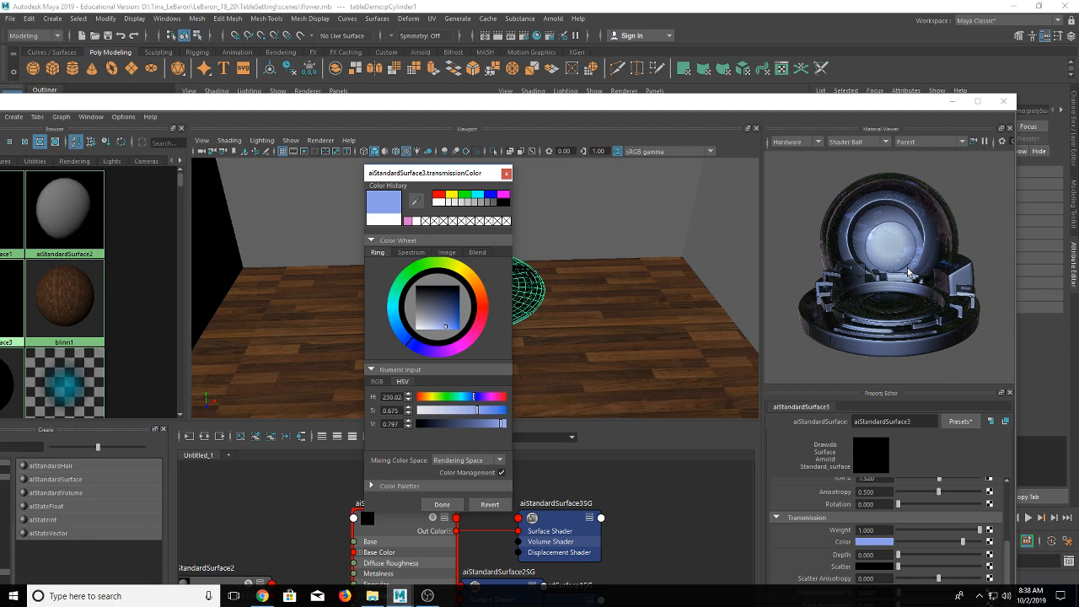
{"action": "left_click", "coordinate": [454, 504]}
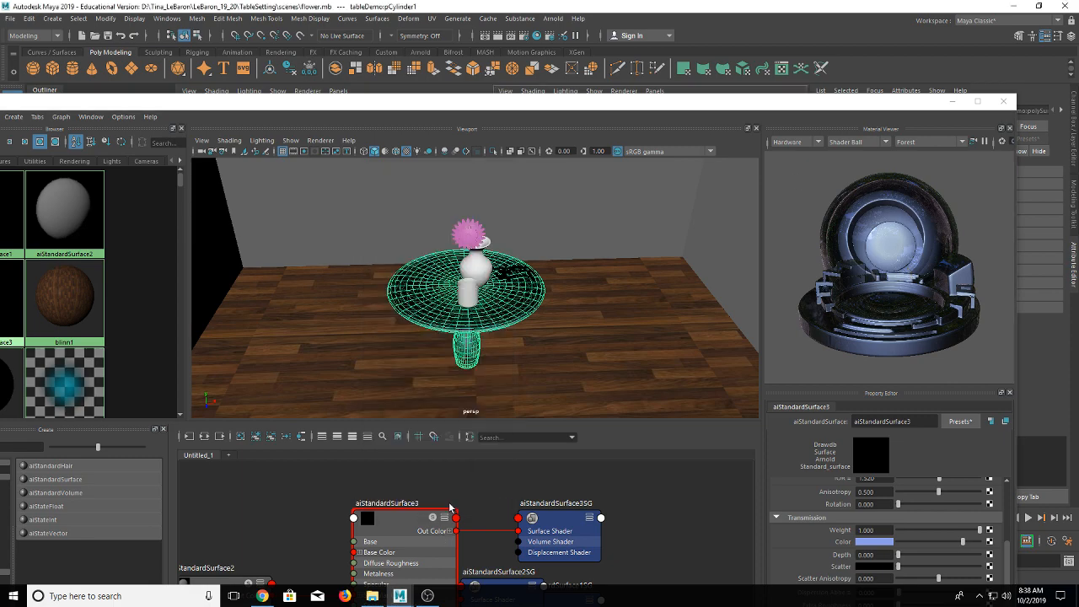
Step: Deselect the table and create a new Blinn material in Hypershade
{"action": "left_click_drag", "start_coordinate": [692, 108], "coordinate": [776, 172]}
{"action": "left_click", "coordinate": [668, 389]}
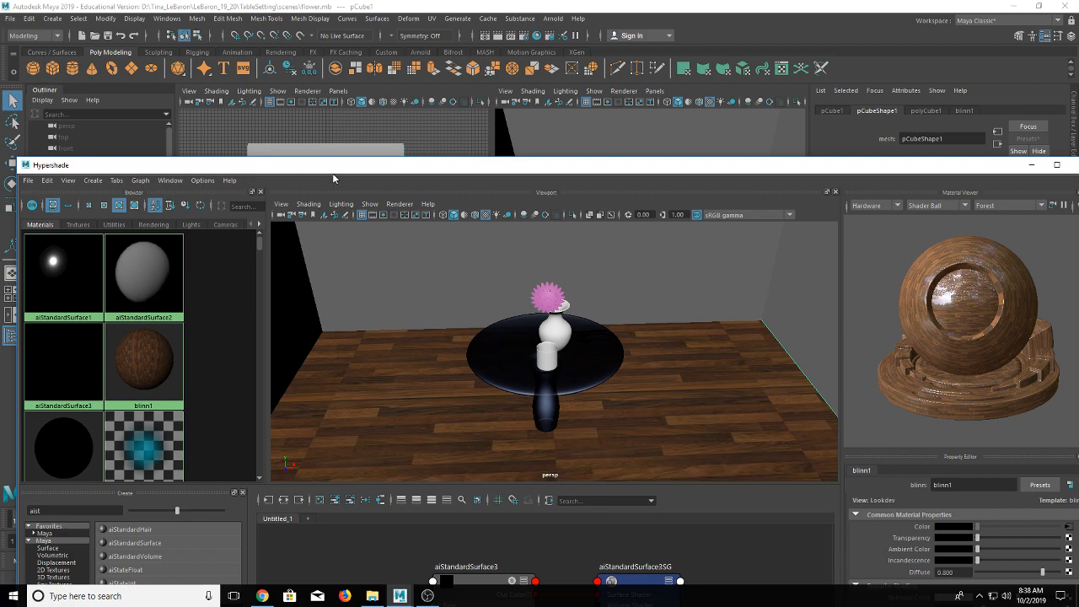
{"action": "left_click_drag", "start_coordinate": [332, 166], "coordinate": [351, 85]}
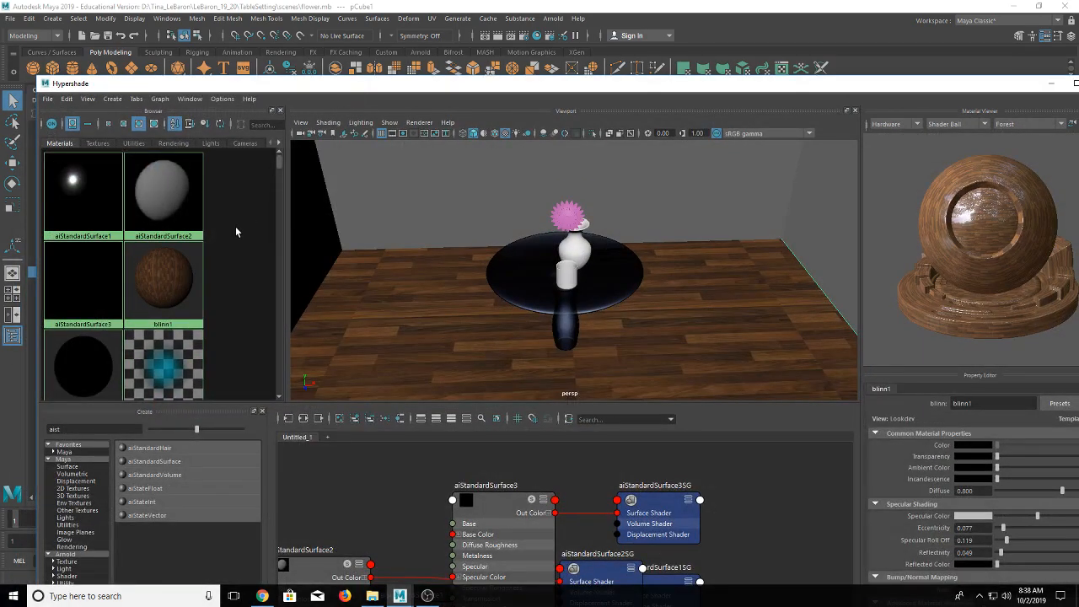
{"action": "right_click", "coordinate": [236, 228]}
{"action": "mouse_move", "coordinate": [251, 235]}
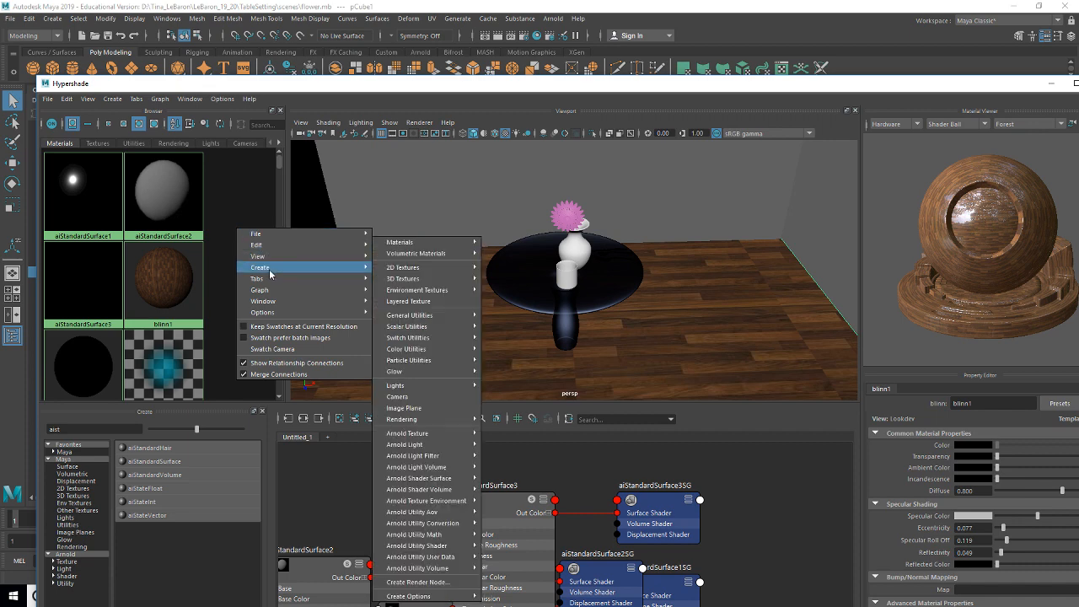
{"action": "mouse_move", "coordinate": [379, 270]}
{"action": "mouse_move", "coordinate": [409, 246]}
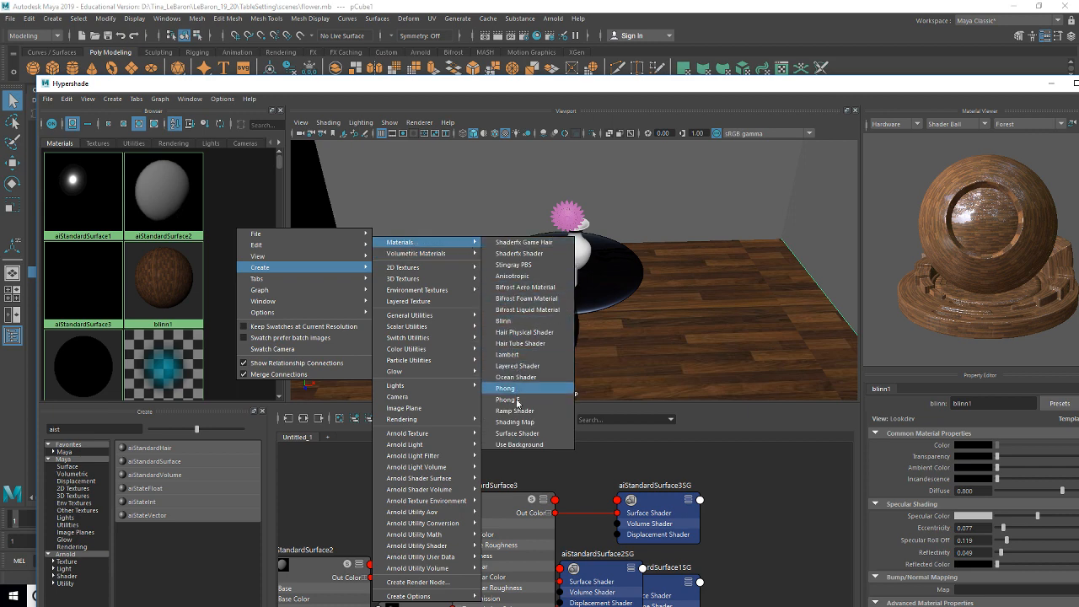
{"action": "left_click", "coordinate": [506, 320]}
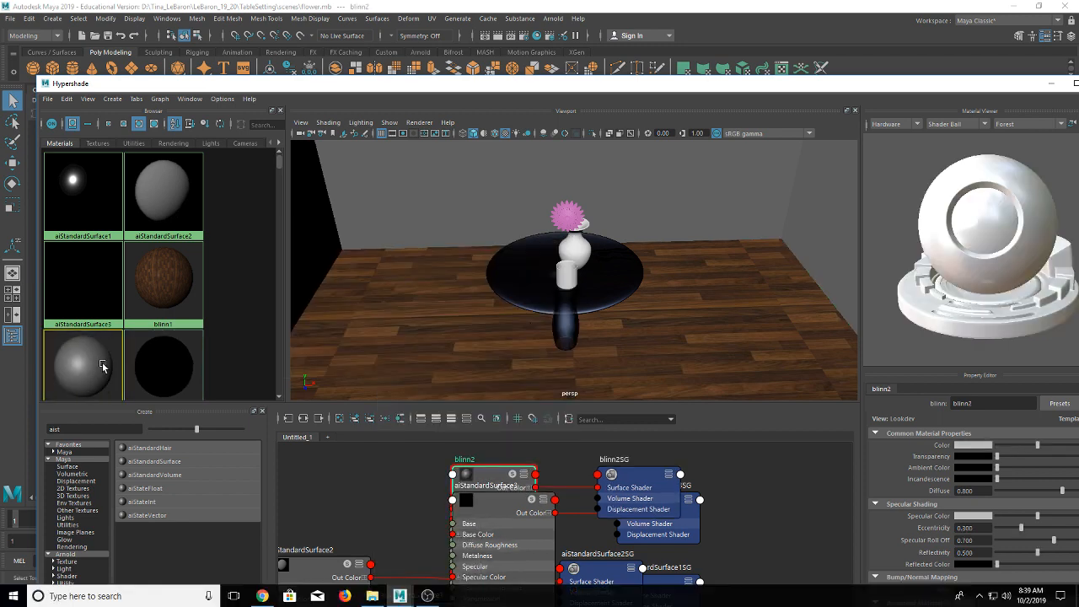
Step: Set the new Blinn's Color to a muted green of about hue 119.8, saturation 0.389 and value 0.224
{"action": "left_click_drag", "start_coordinate": [754, 87], "coordinate": [668, 63]}
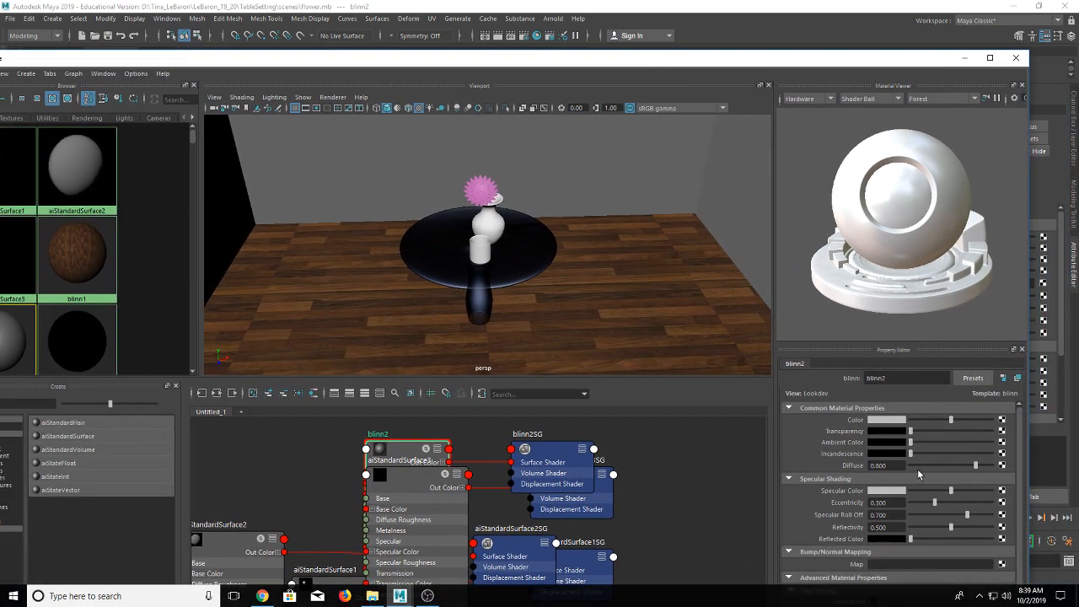
{"action": "left_click", "coordinate": [900, 420]}
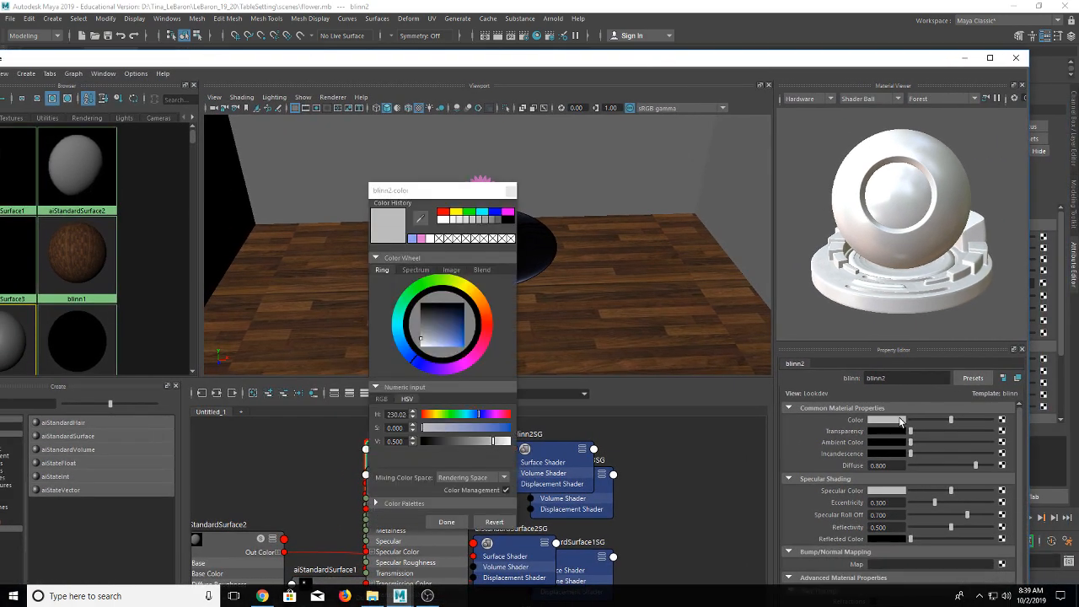
{"action": "left_click_drag", "start_coordinate": [480, 314], "coordinate": [470, 302]}
{"action": "left_click_drag", "start_coordinate": [445, 344], "coordinate": [433, 332]}
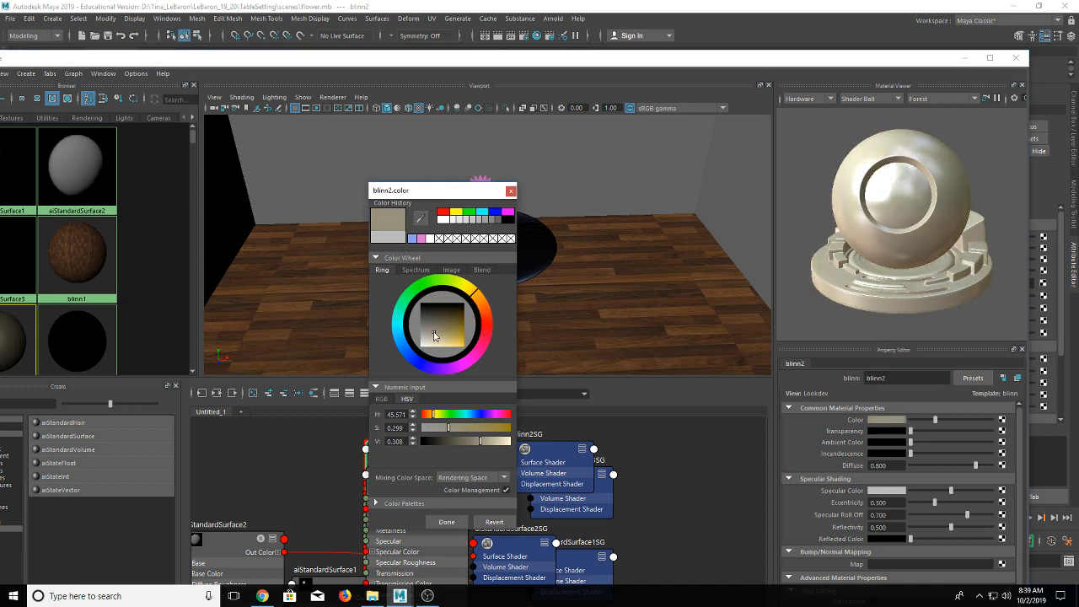
{"action": "left_click", "coordinate": [425, 290]}
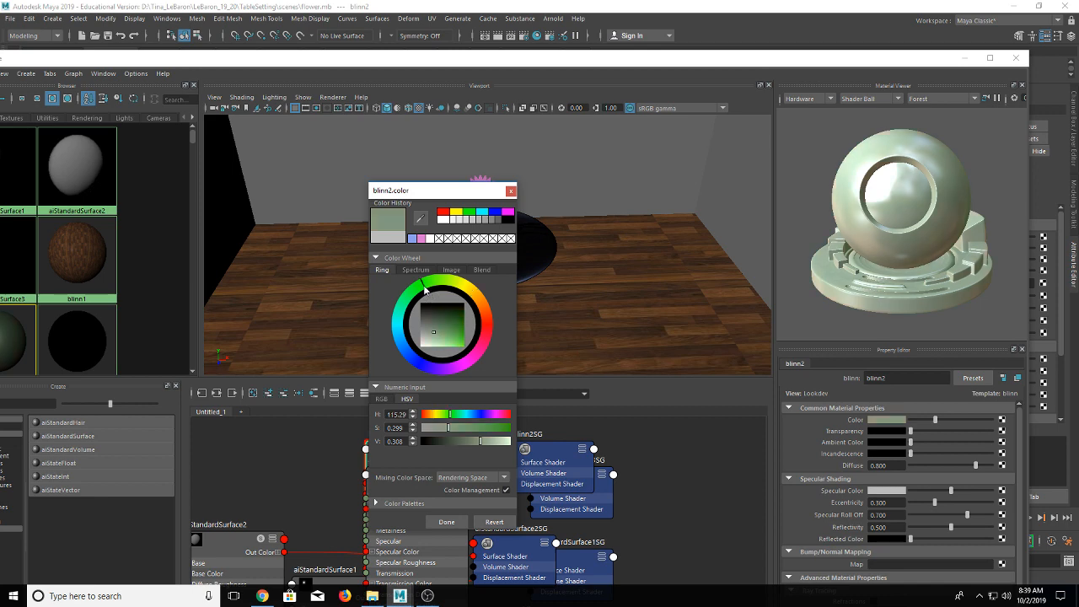
{"action": "left_click_drag", "start_coordinate": [424, 287], "coordinate": [423, 290]}
{"action": "left_click", "coordinate": [438, 332]}
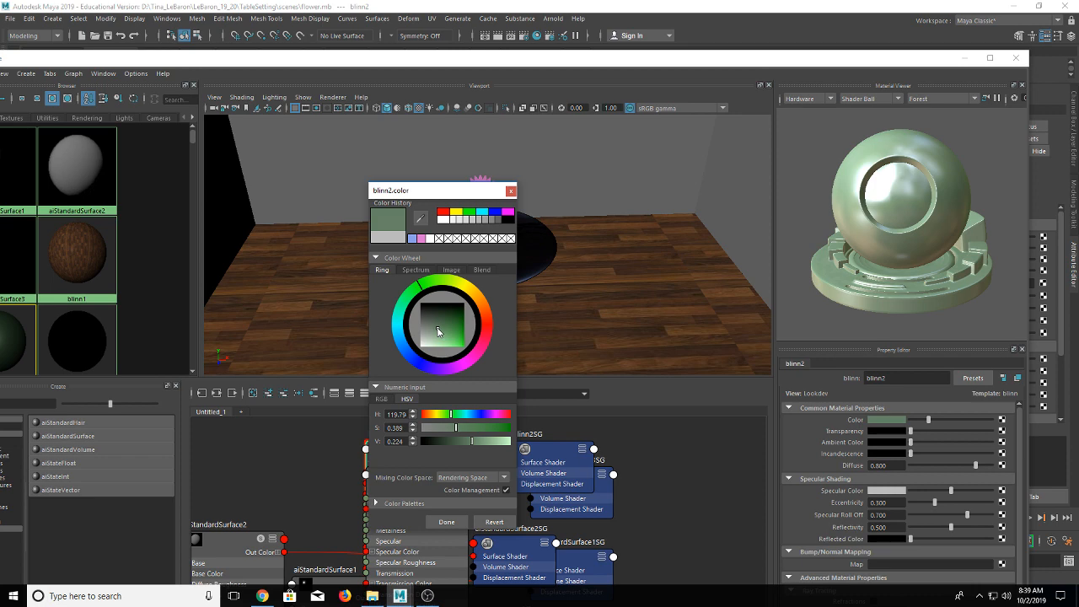
Step: Set blinn2's Specular Color to a dark green of about hue 119.8, saturation 0.533 and value 0.113
{"action": "mouse_move", "coordinate": [935, 493]}
{"action": "left_mouse_down"}
{"action": "mouse_move", "coordinate": [953, 493]}
{"action": "mouse_move", "coordinate": [938, 492]}
{"action": "left_mouse_up"}
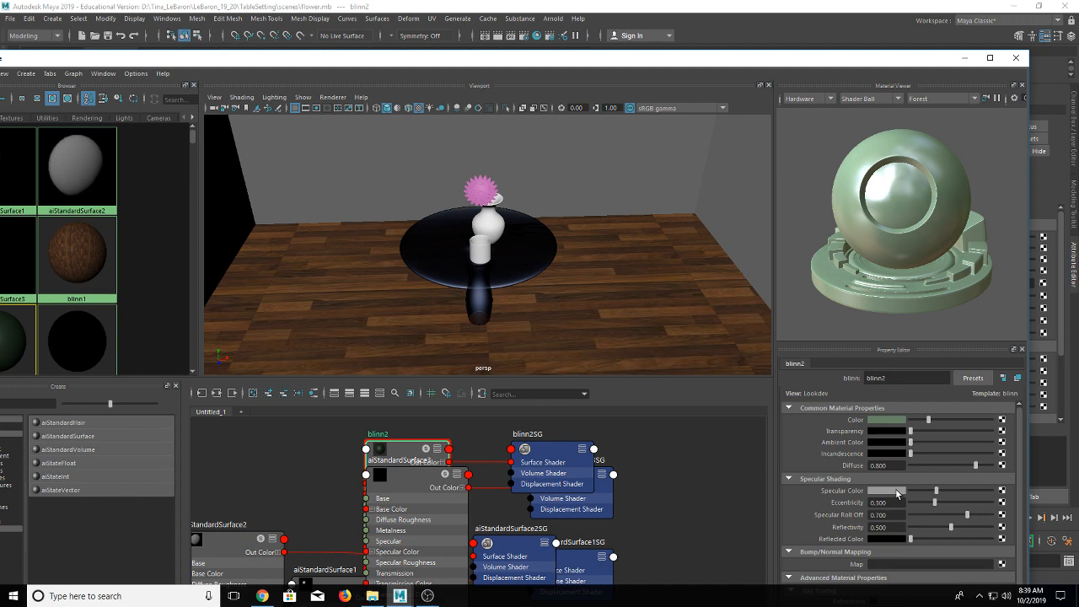
{"action": "left_click_drag", "start_coordinate": [643, 63], "coordinate": [642, 401]}
{"action": "left_click_drag", "start_coordinate": [441, 329], "coordinate": [444, 325]}
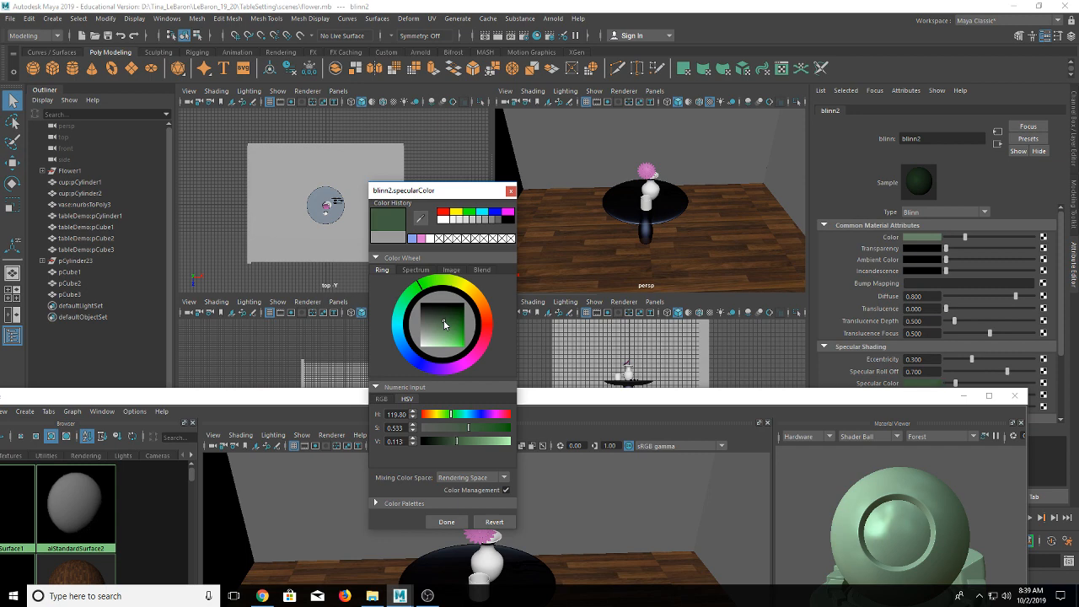
{"action": "left_click", "coordinate": [446, 522]}
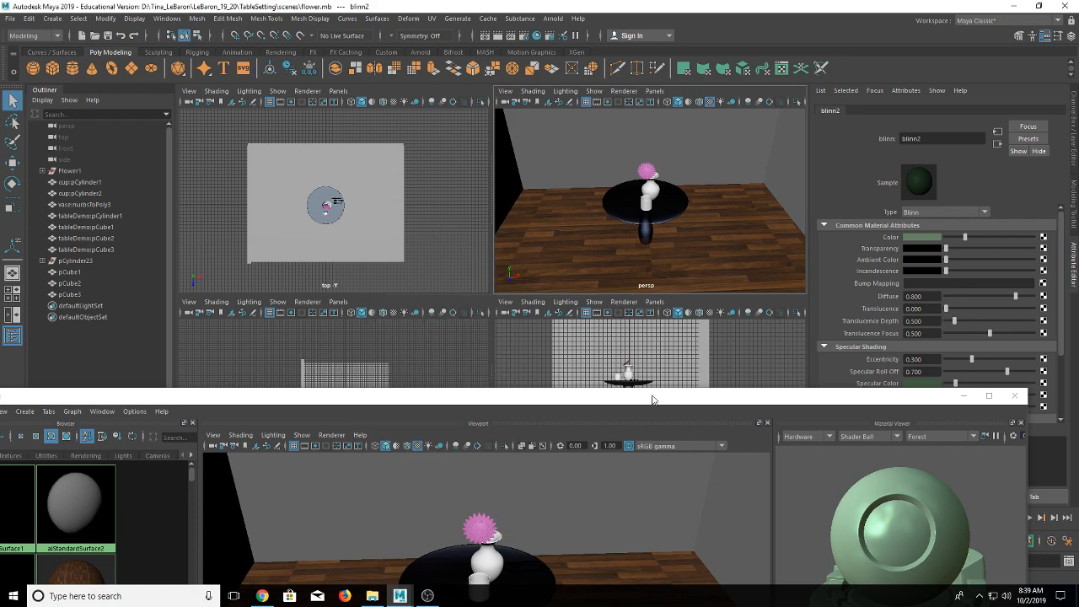
Step: Set blinn2's Eccentricity to about 0.629, Specular Roll Off to 1.000 and Reflectivity to about 0.035
{"action": "left_click_drag", "start_coordinate": [651, 400], "coordinate": [600, 106]}
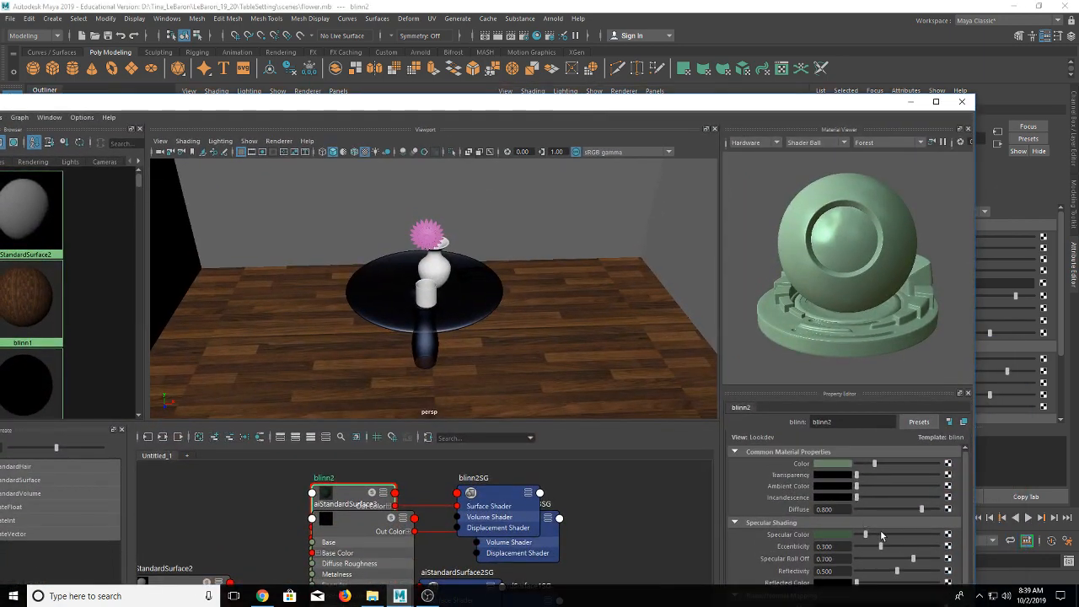
{"action": "scroll", "coordinate": [881, 535], "scroll_direction": "down", "scroll_amount": 1}
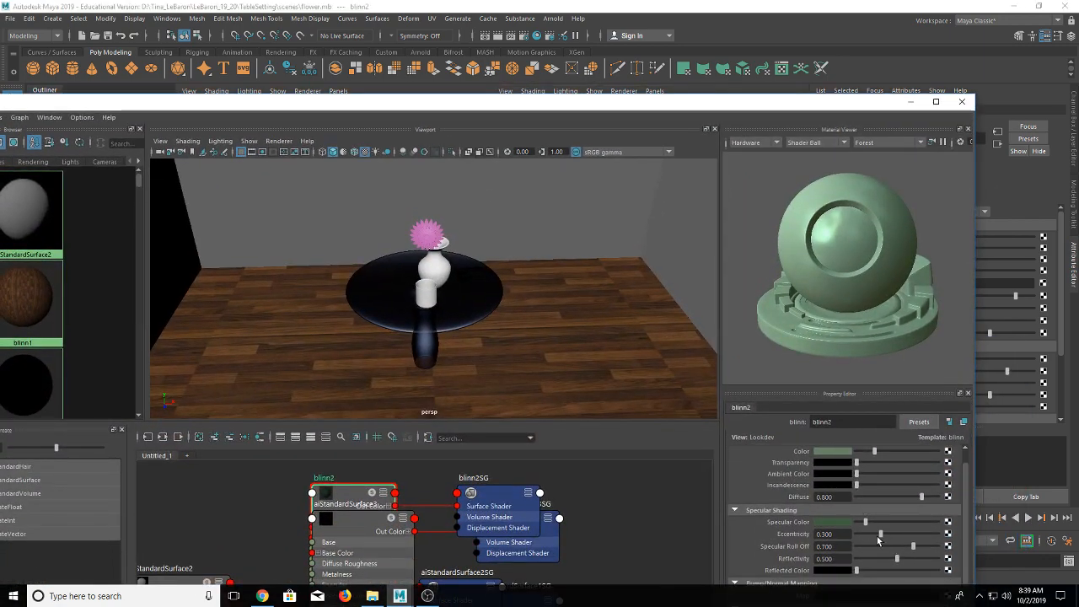
{"action": "left_click_drag", "start_coordinate": [879, 540], "coordinate": [859, 558]}
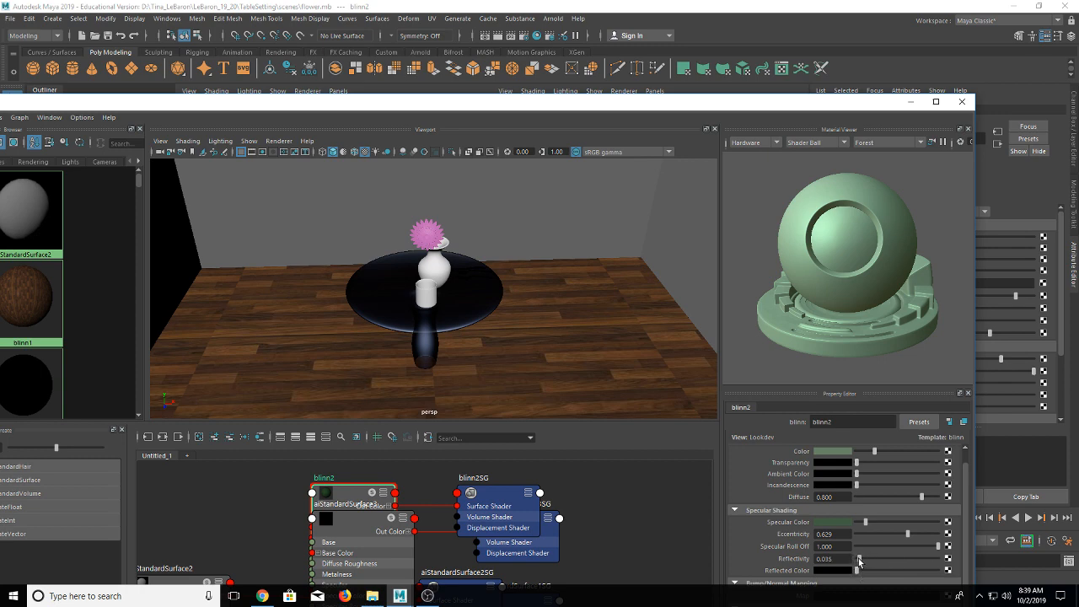
Step: Assign the green blinn2 material to the room's back wall and side wall
{"action": "left_click_drag", "start_coordinate": [510, 106], "coordinate": [772, 226]}
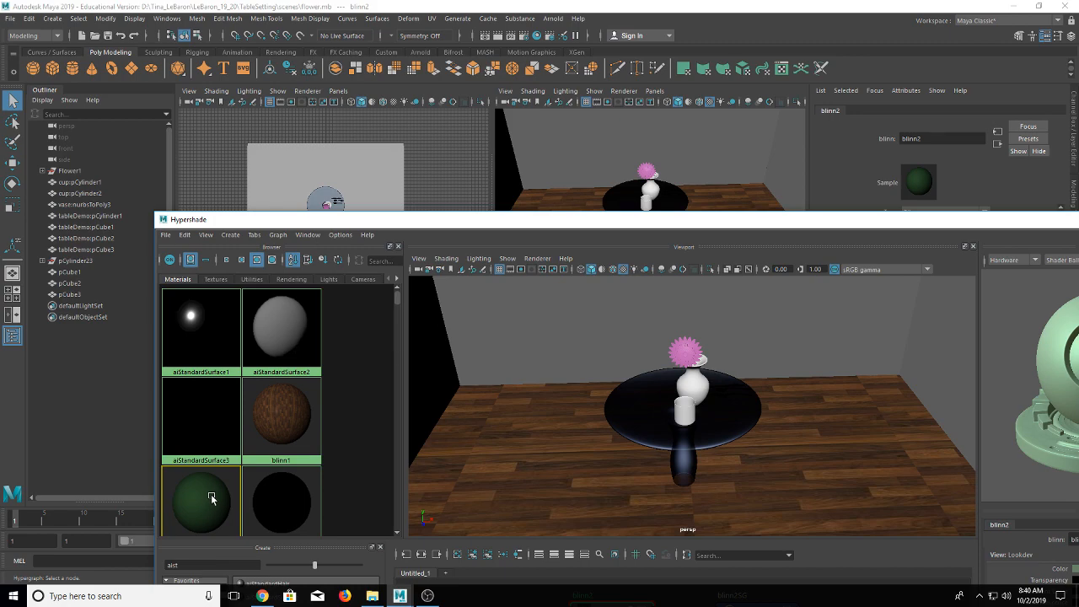
{"action": "left_click_drag", "start_coordinate": [409, 220], "coordinate": [530, 241]}
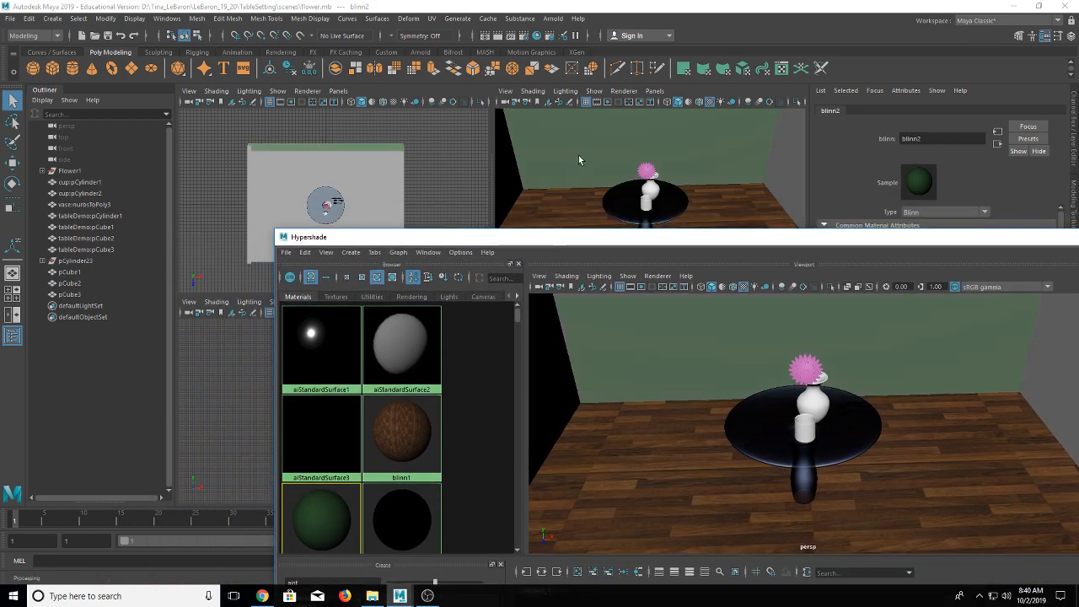
{"action": "middle_click_drag", "start_coordinate": [322, 499], "coordinate": [508, 163]}
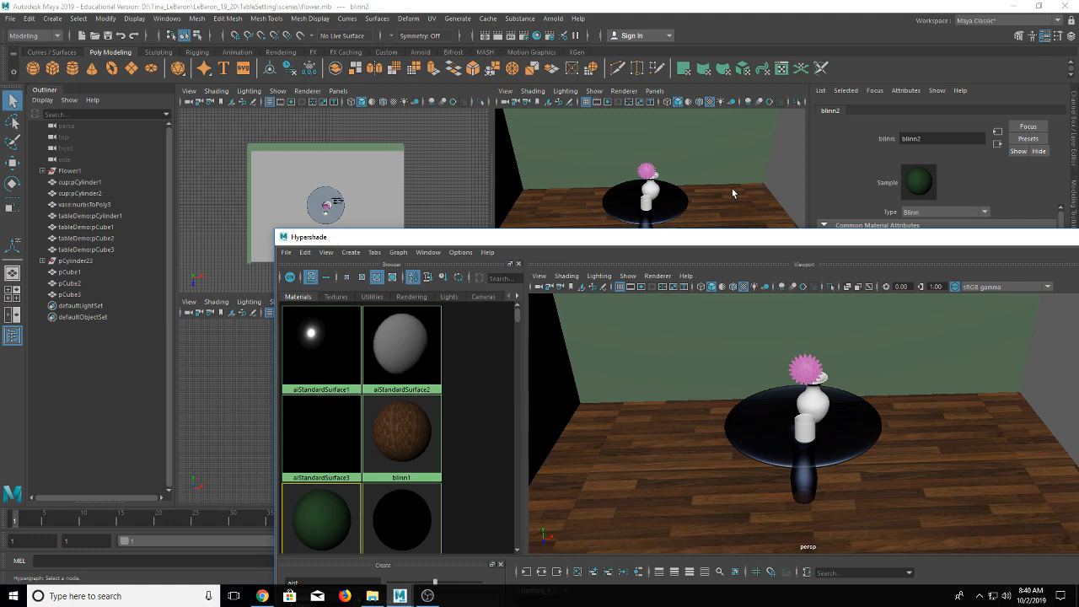
Step: Close Hypershade and frame the table and green walls from closer and lower in the perspective view
{"action": "left_click_drag", "start_coordinate": [733, 238], "coordinate": [329, 269]}
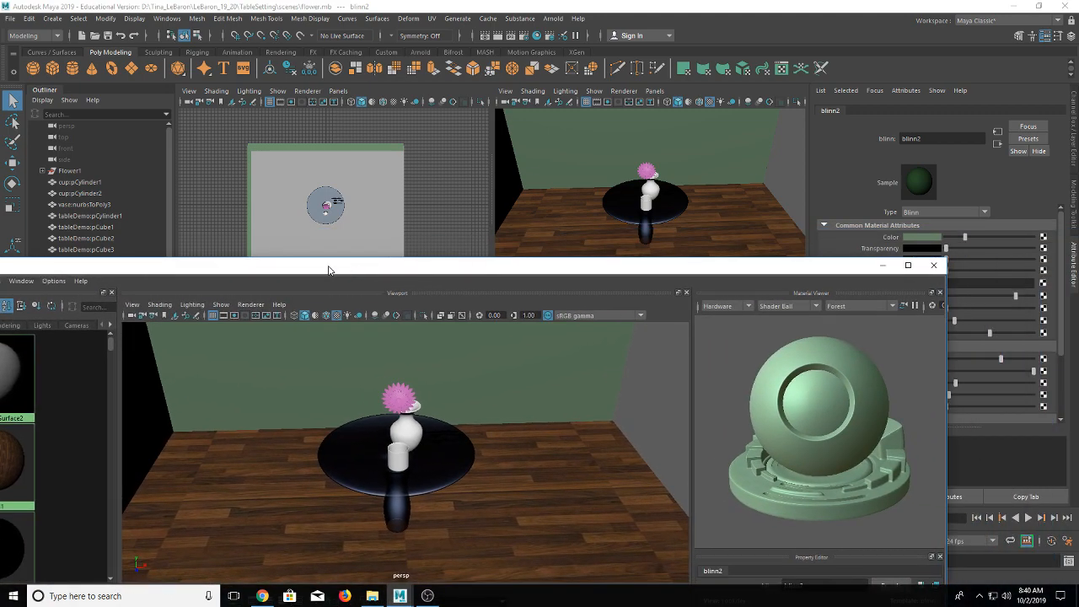
{"action": "left_click", "coordinate": [933, 265]}
{"action": "left_click_drag", "start_coordinate": [721, 226], "coordinate": [690, 208], "text": "alt"}
{"action": "scroll", "coordinate": [650, 205], "scroll_direction": "up", "scroll_amount": 5}
{"action": "scroll", "coordinate": [650, 204], "scroll_direction": "down", "scroll_amount": 4}
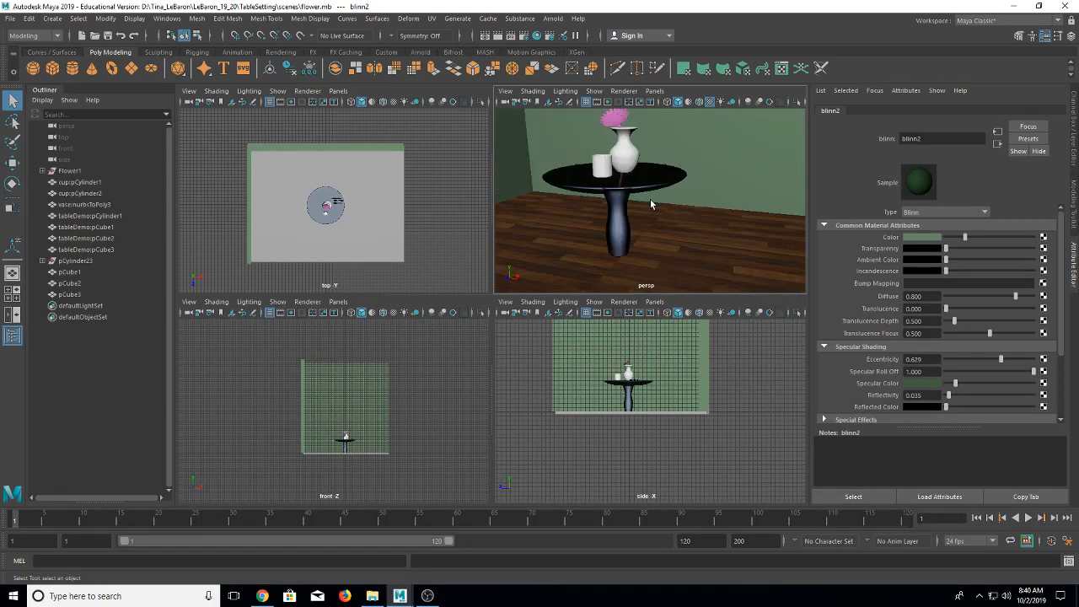
{"action": "middle_click_drag", "start_coordinate": [650, 204], "coordinate": [684, 224], "text": "alt"}
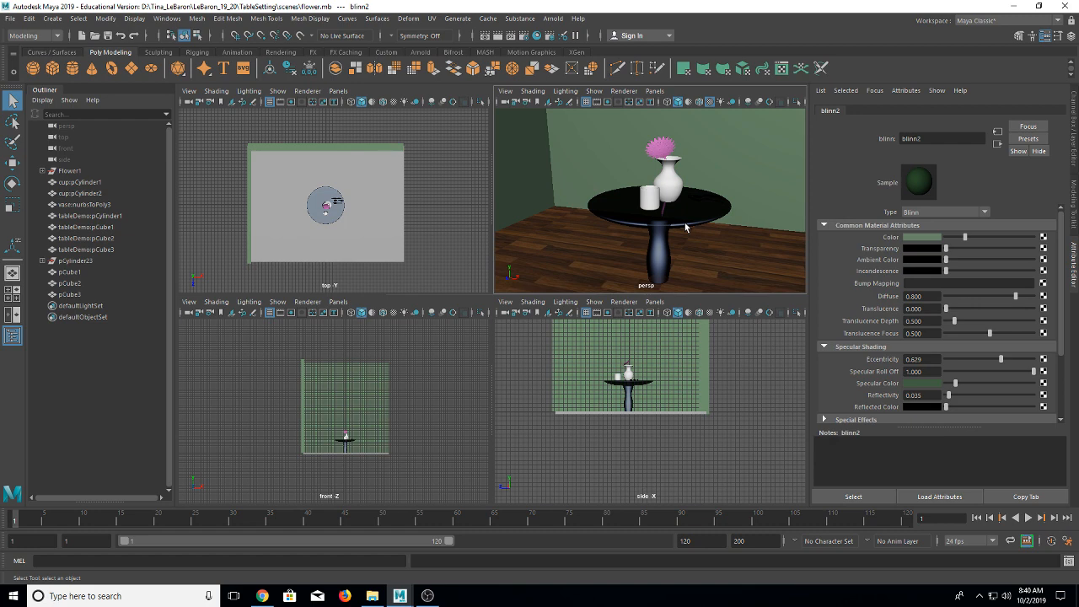
{"action": "left_click", "coordinate": [1044, 238]}
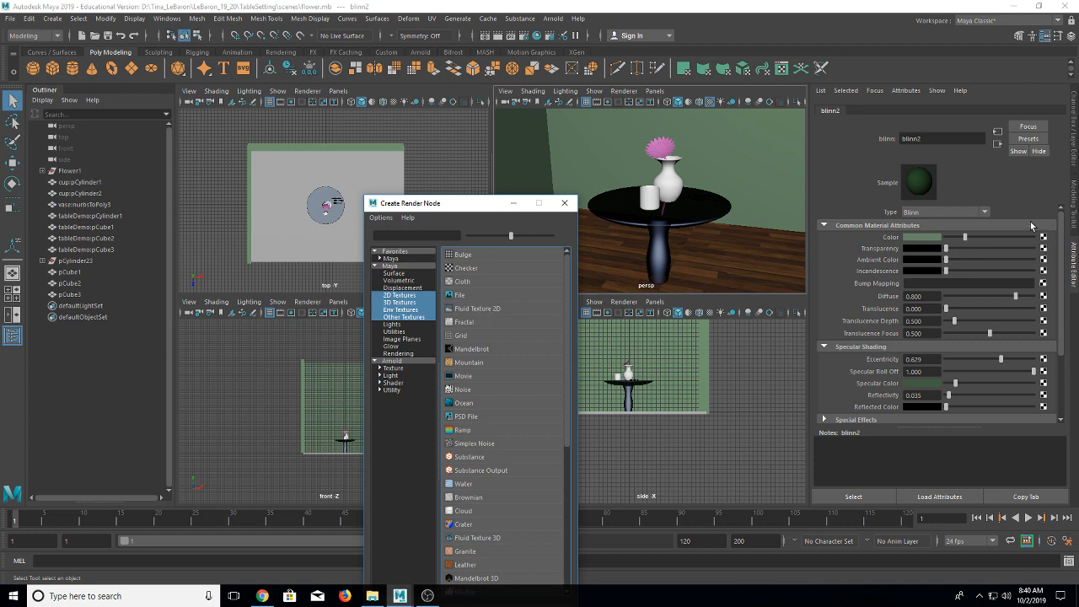
{"action": "left_click", "coordinate": [565, 204]}
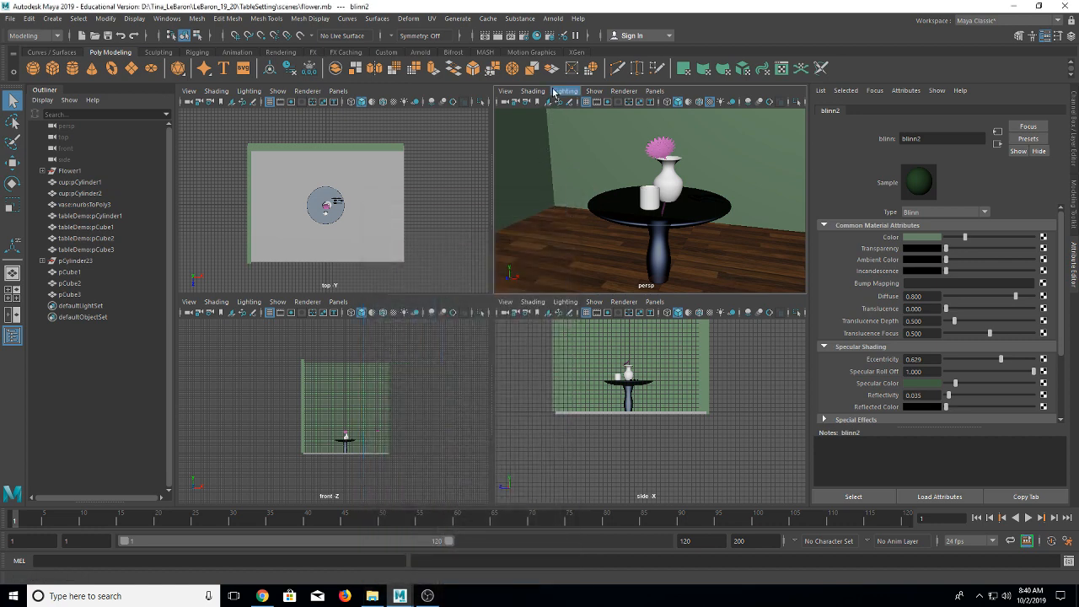
{"action": "left_click", "coordinate": [547, 20]}
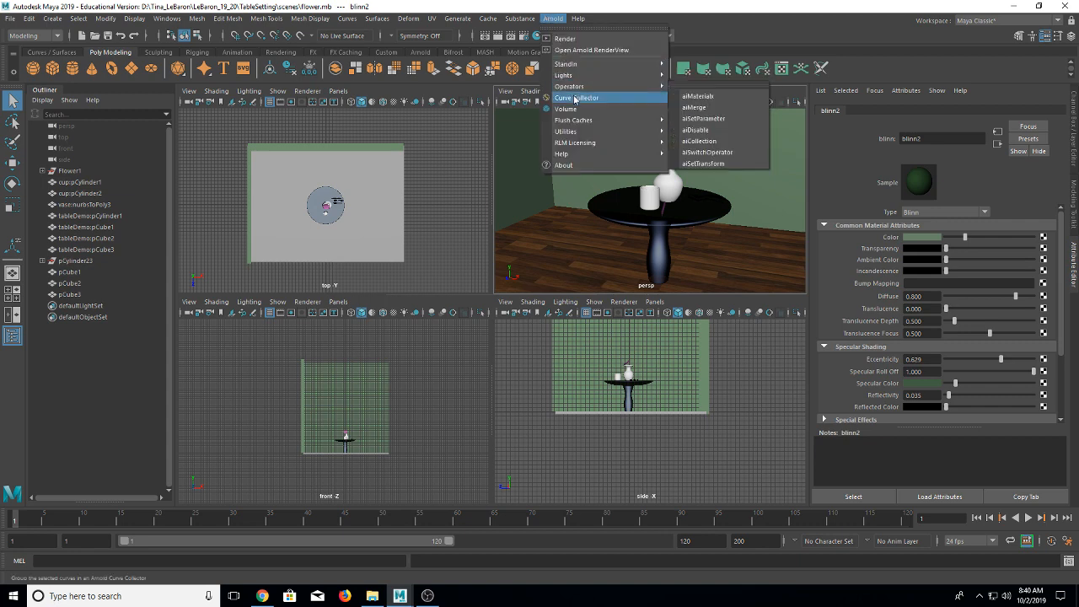
{"action": "mouse_move", "coordinate": [661, 77]}
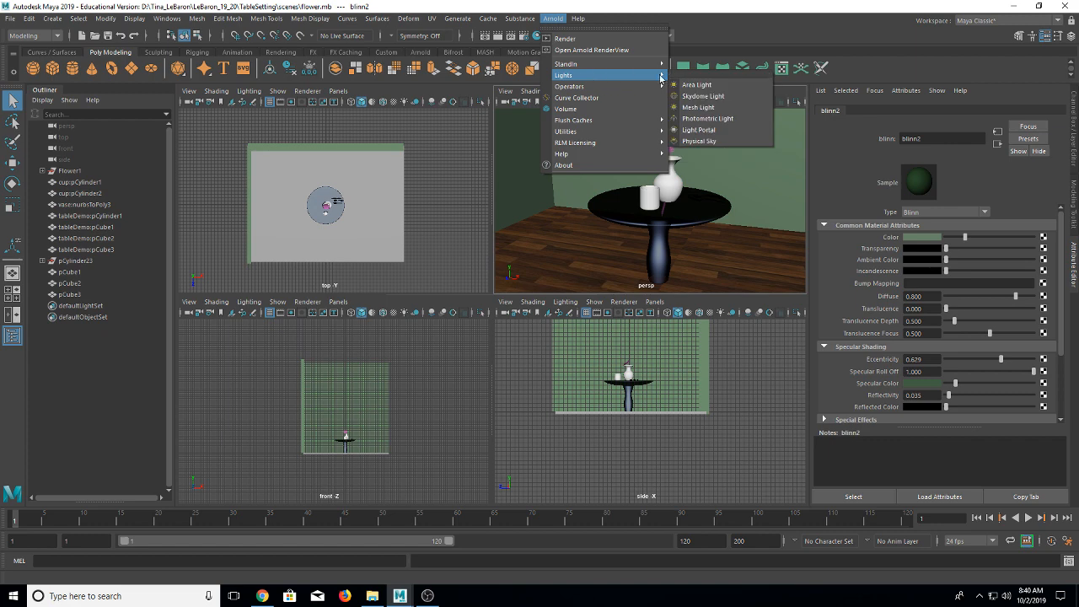
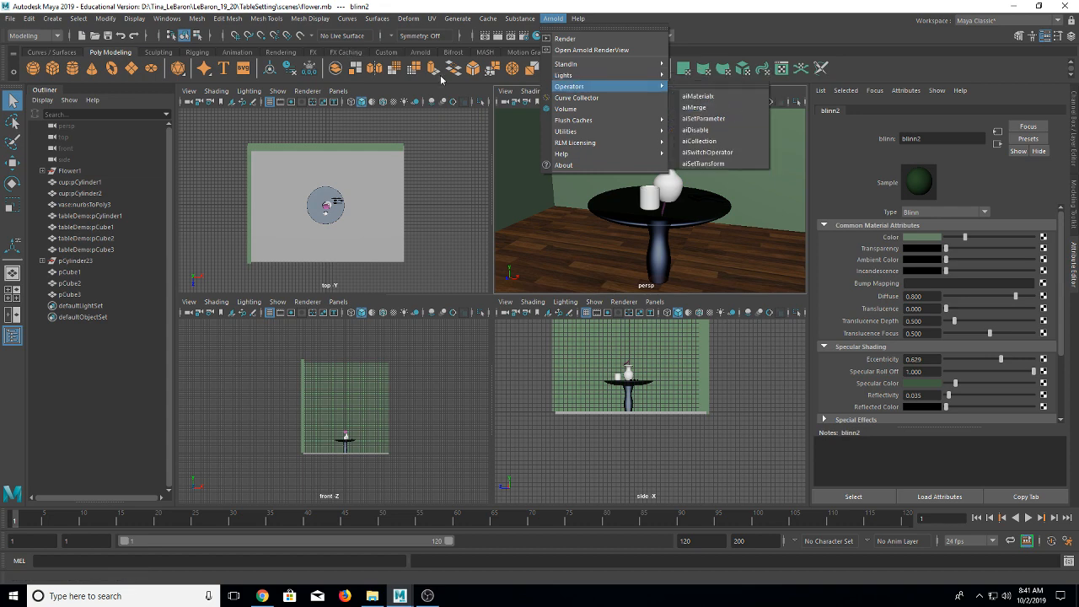
{"action": "left_click", "coordinate": [53, 18]}
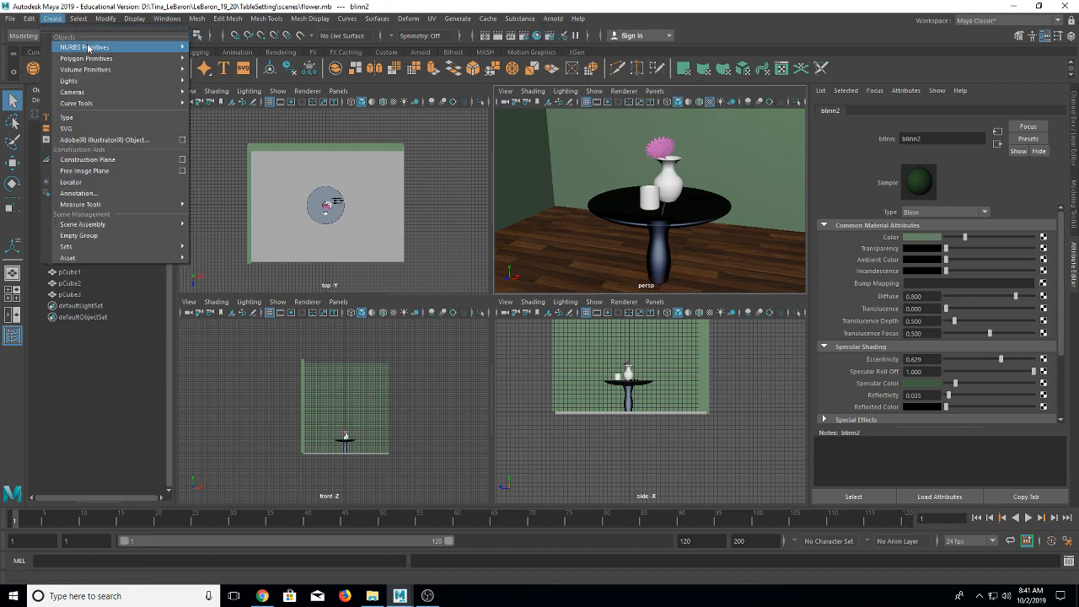
{"action": "left_click", "coordinate": [768, 31]}
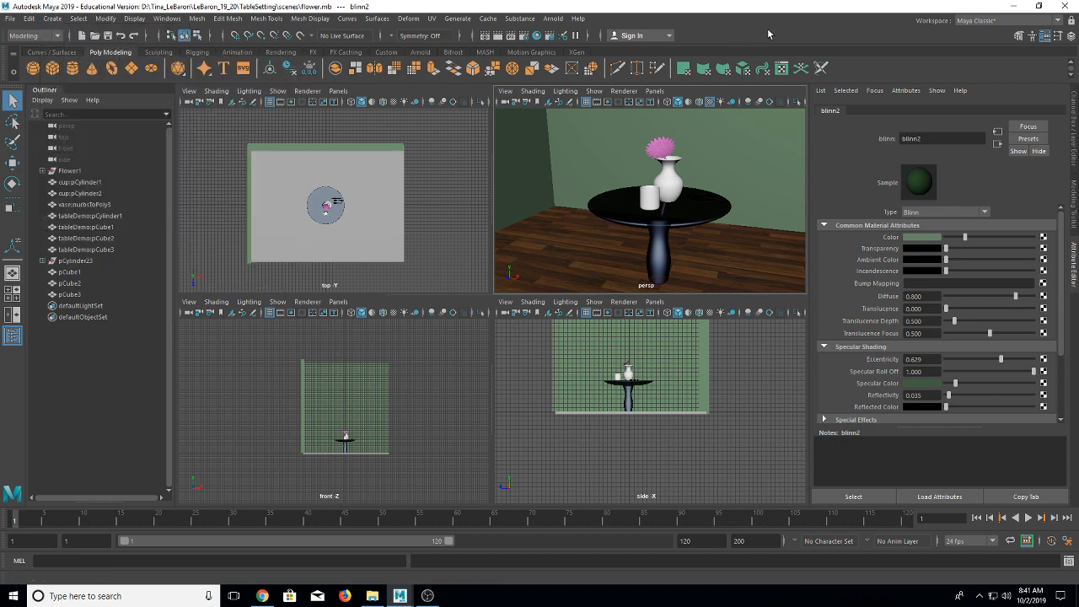
Step: Create a large polygon cylinder on the floor beside the table
{"action": "left_click", "coordinate": [72, 68]}
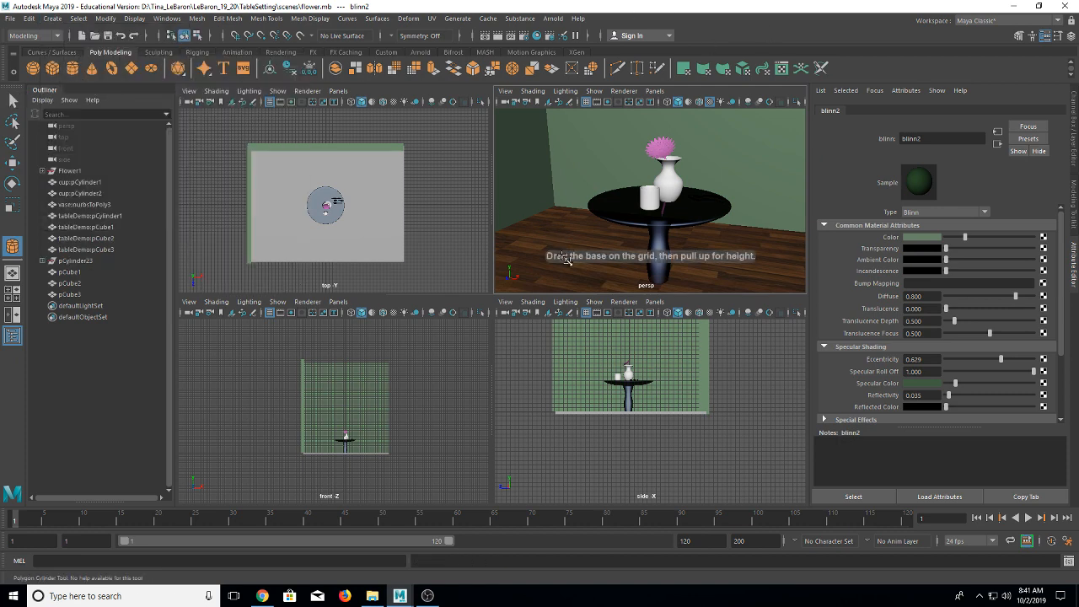
{"action": "left_click_drag", "start_coordinate": [565, 243], "coordinate": [552, 48]}
{"action": "scroll", "coordinate": [593, 178], "scroll_direction": "down", "scroll_amount": 5}
{"action": "scroll", "coordinate": [594, 177], "scroll_direction": "up", "scroll_amount": 5}
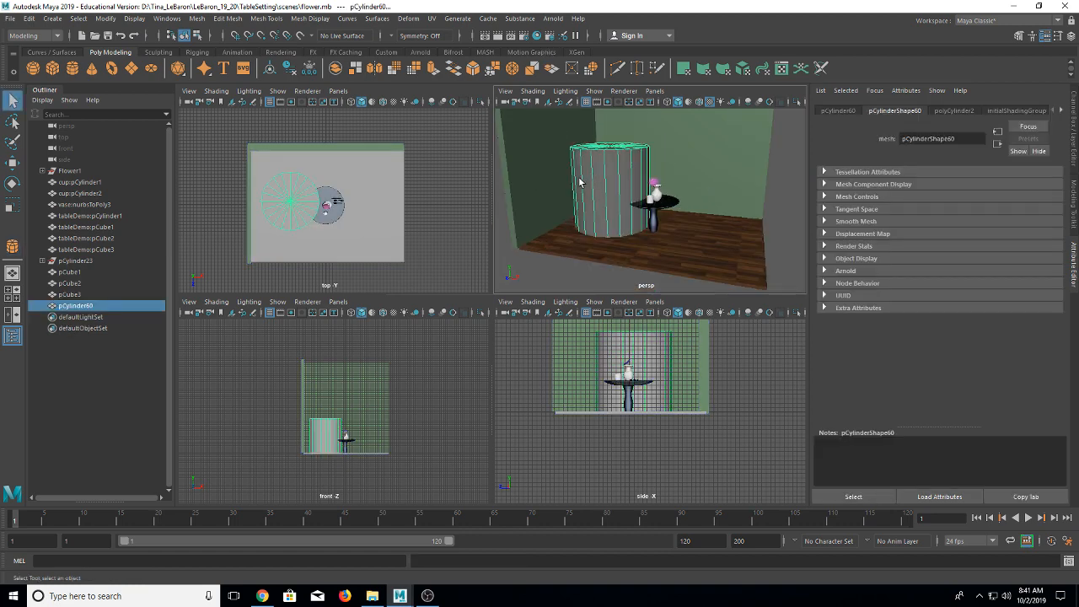
Step: Scale the cylinder down uniformly to a thin tube and stretch it along its height into a long rod
{"action": "left_click", "coordinate": [12, 205]}
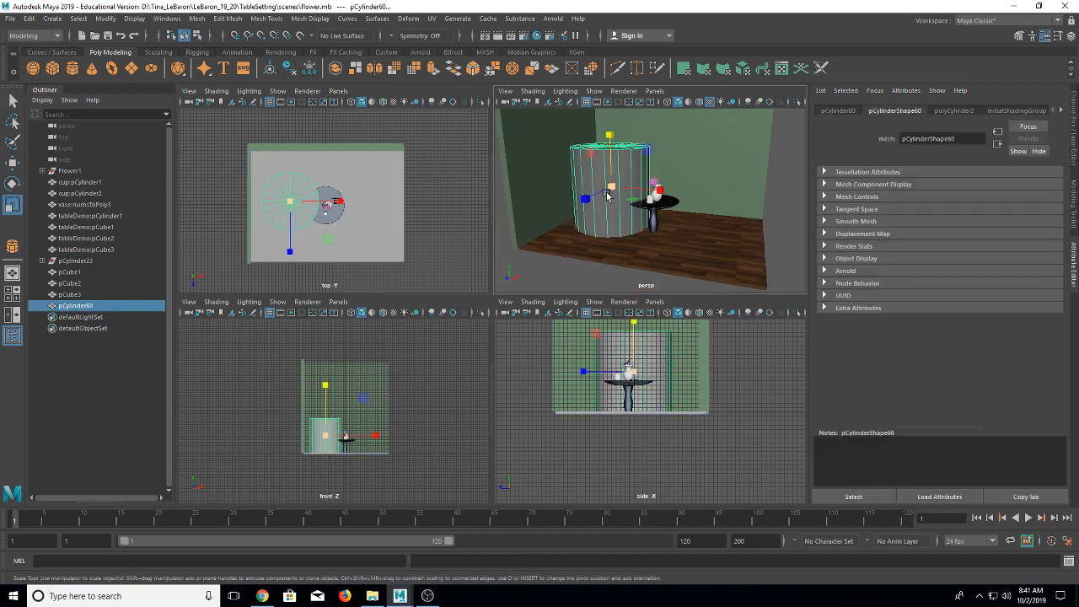
{"action": "left_click_drag", "start_coordinate": [611, 186], "coordinate": [597, 145]}
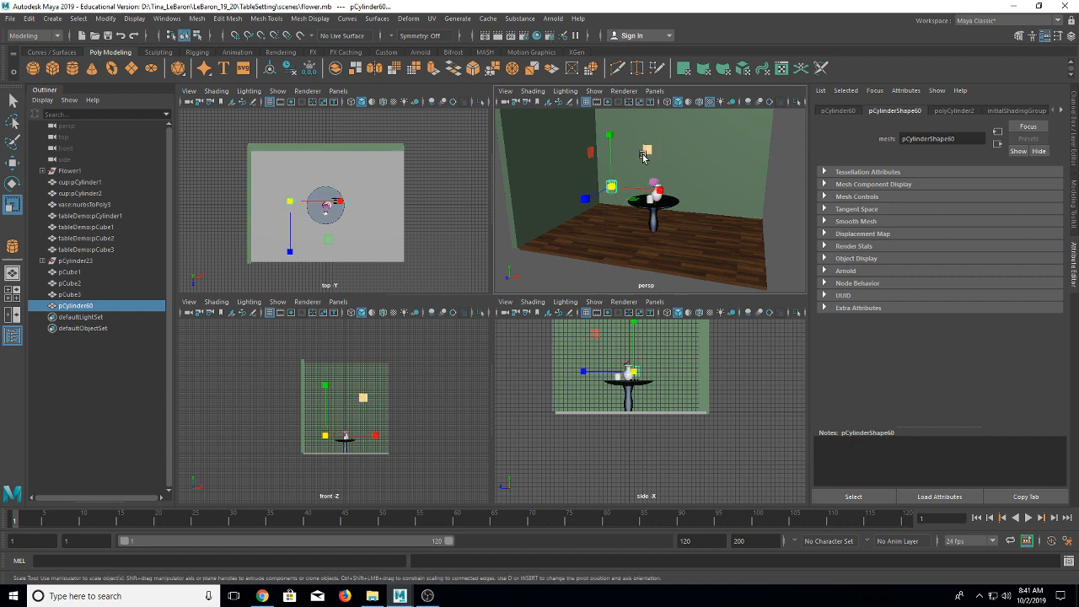
{"action": "left_click_drag", "start_coordinate": [608, 183], "coordinate": [609, 111]}
{"action": "left_click_drag", "start_coordinate": [614, 4], "coordinate": [615, 5]}
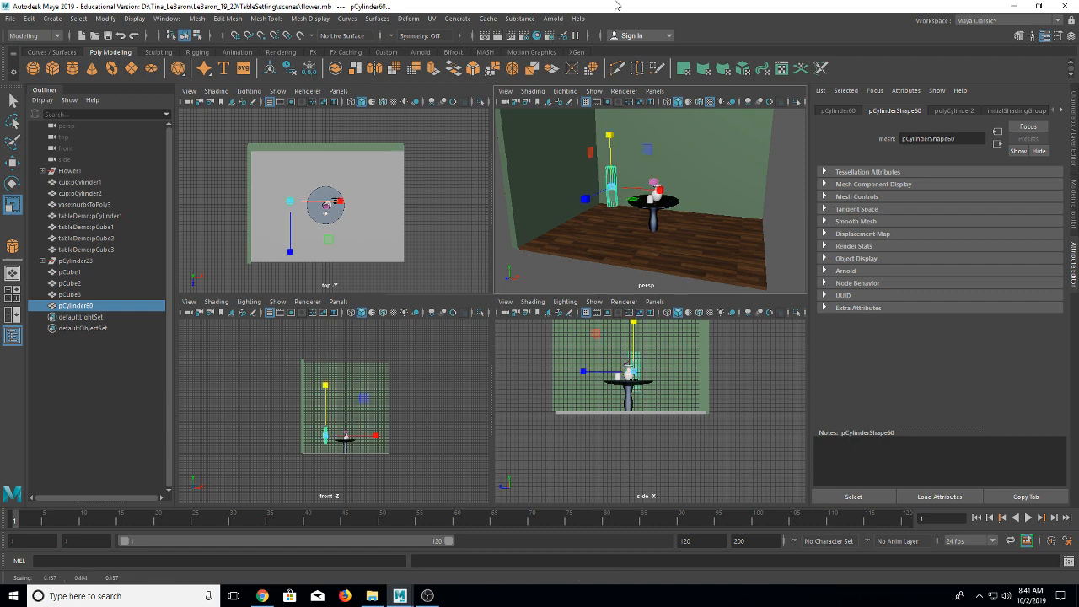
{"action": "left_click_drag", "start_coordinate": [608, 136], "coordinate": [587, 4]}
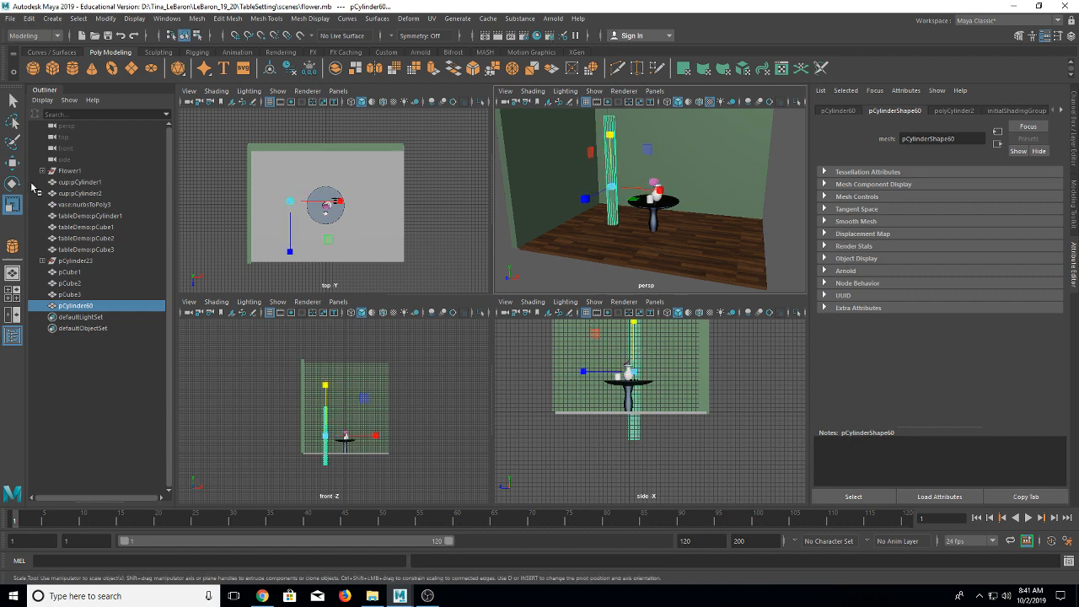
Step: Rotate the rod about -90 degrees around Z to lie horizontally and move it high above the table, centred over it
{"action": "left_click", "coordinate": [12, 183]}
{"action": "mouse_move", "coordinate": [655, 150]}
{"action": "left_mouse_down"}
{"action": "mouse_move", "coordinate": [667, 181]}
{"action": "mouse_move", "coordinate": [656, 166]}
{"action": "left_mouse_up"}
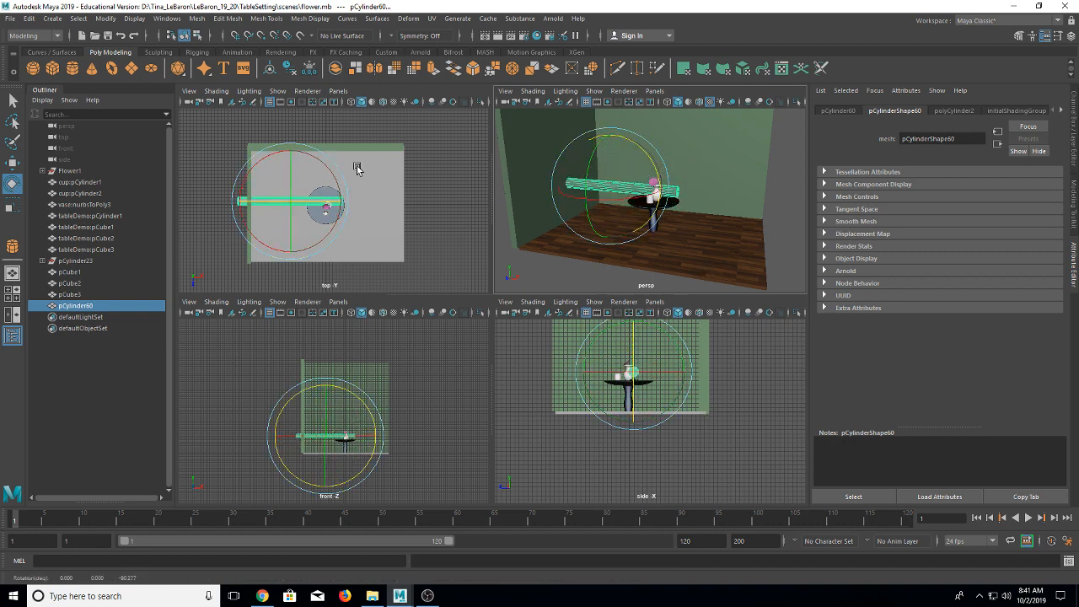
{"action": "left_click", "coordinate": [13, 161]}
{"action": "left_click_drag", "start_coordinate": [615, 145], "coordinate": [616, 95]}
{"action": "left_click_drag", "start_coordinate": [651, 135], "coordinate": [706, 148]}
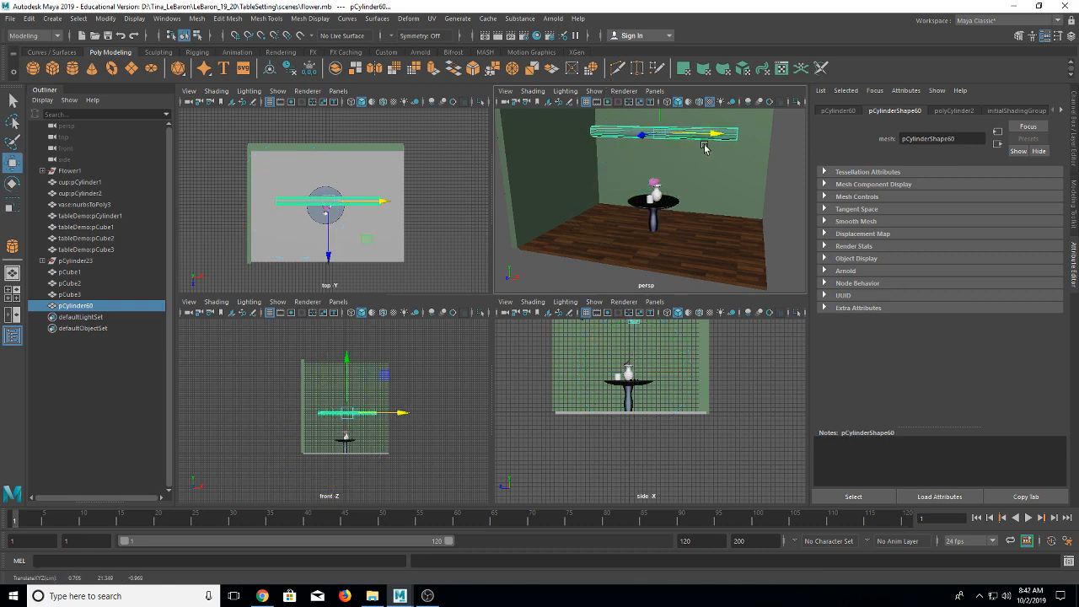
Step: Convert the horizontal cylinder into an Arnold mesh light and frame the table closely again in the perspective view
{"action": "left_click", "coordinate": [553, 19]}
{"action": "mouse_move", "coordinate": [582, 65]}
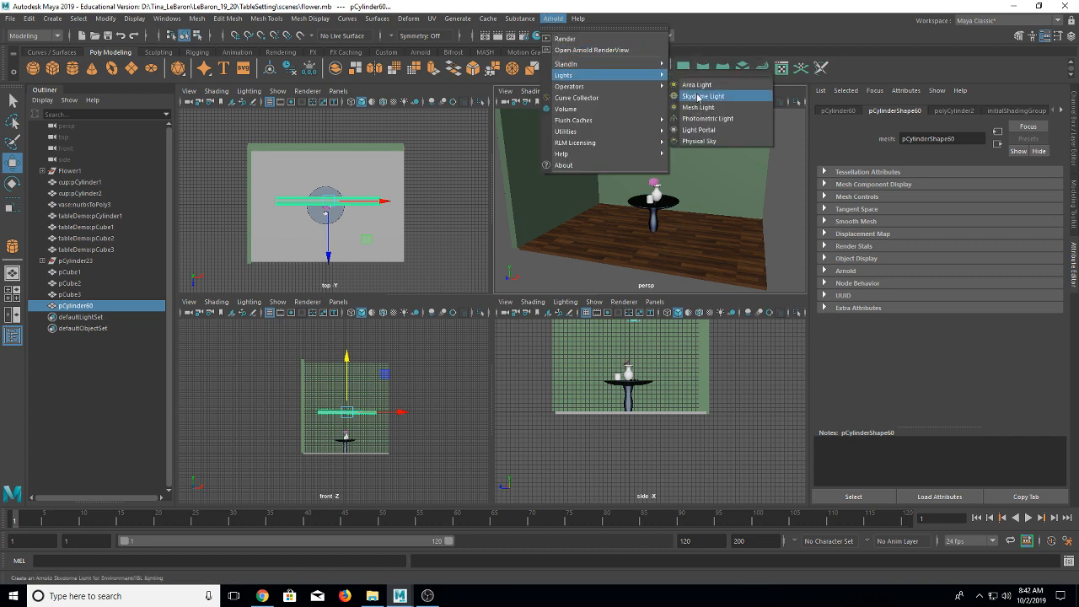
{"action": "left_click", "coordinate": [718, 96]}
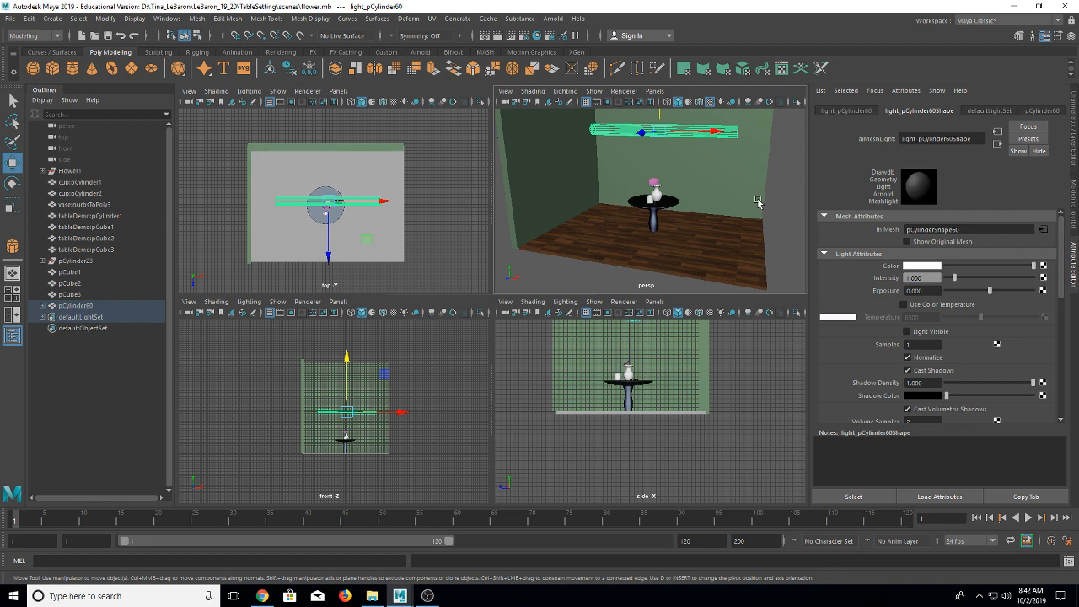
{"action": "scroll", "coordinate": [580, 153], "scroll_direction": "up", "scroll_amount": 5}
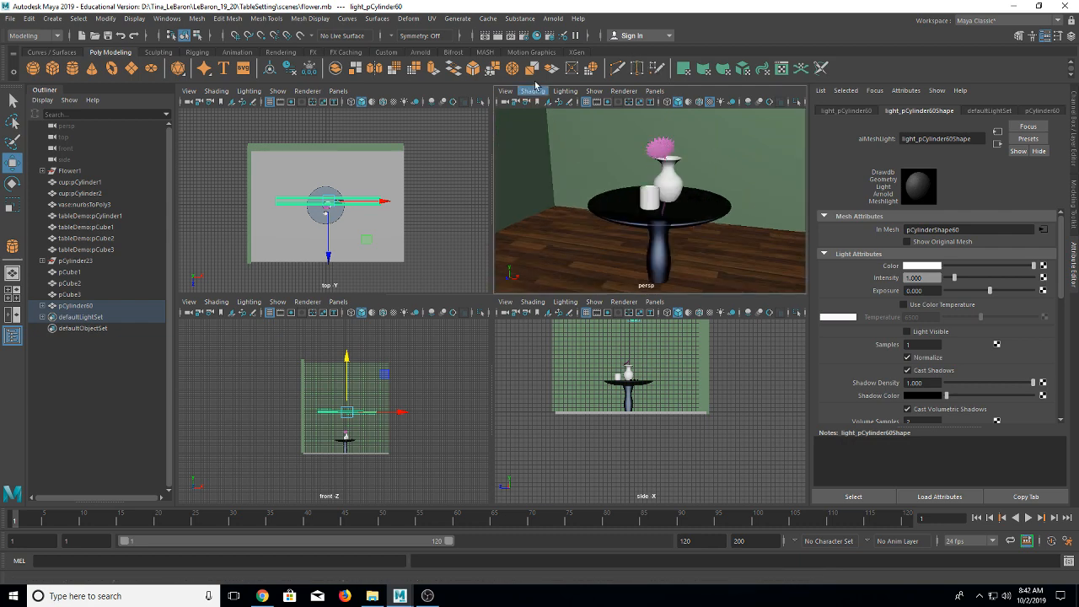
Step: Test-render the perspective view in the Arnold RenderView and close the render window
{"action": "left_click", "coordinate": [553, 19]}
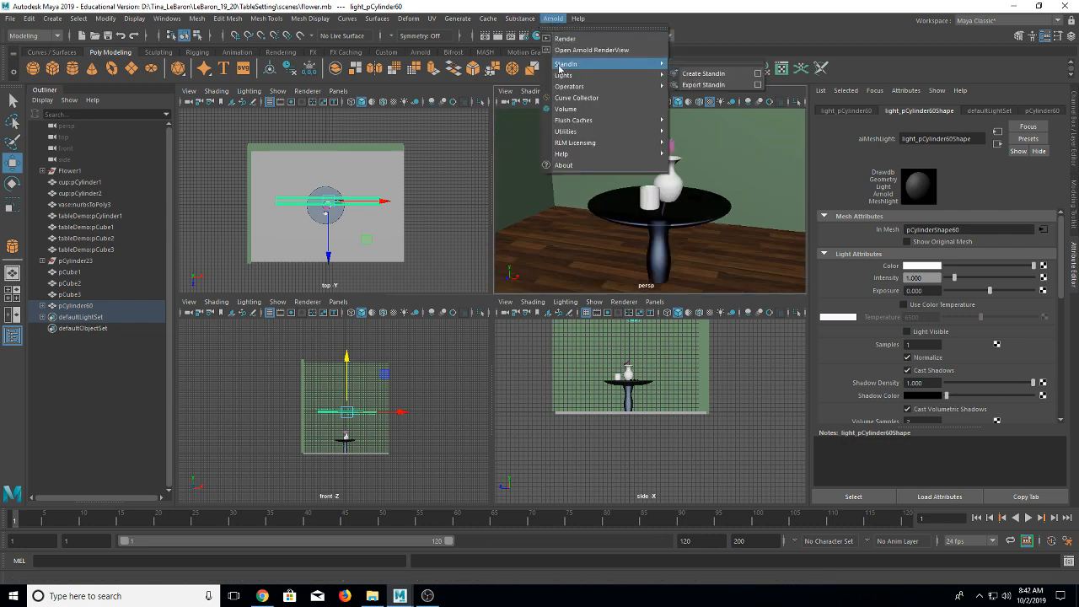
{"action": "left_click", "coordinate": [562, 50]}
{"action": "left_click", "coordinate": [553, 19]}
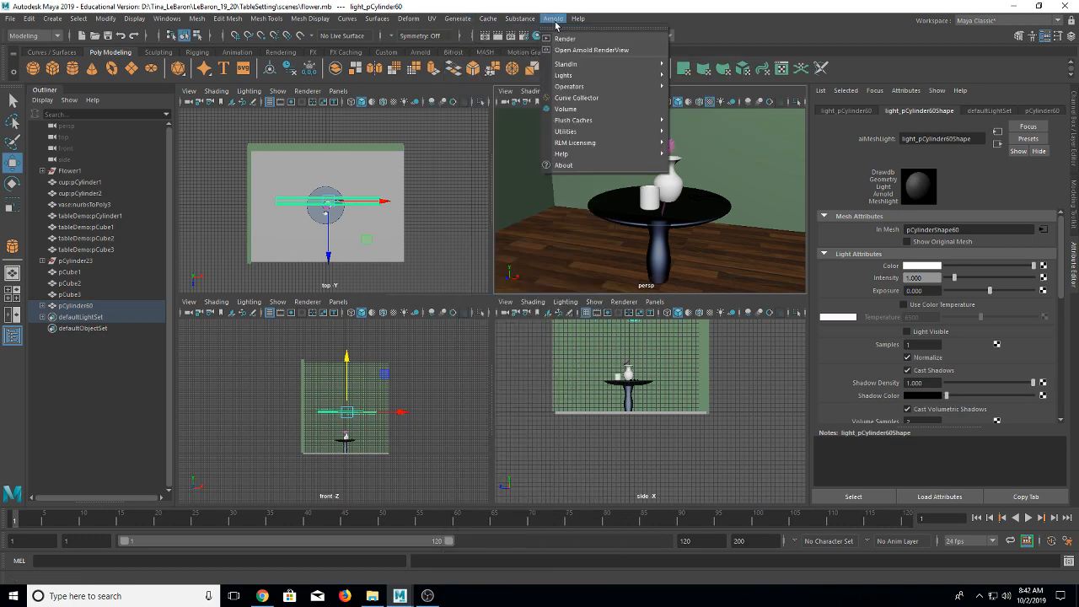
{"action": "left_click", "coordinate": [561, 47]}
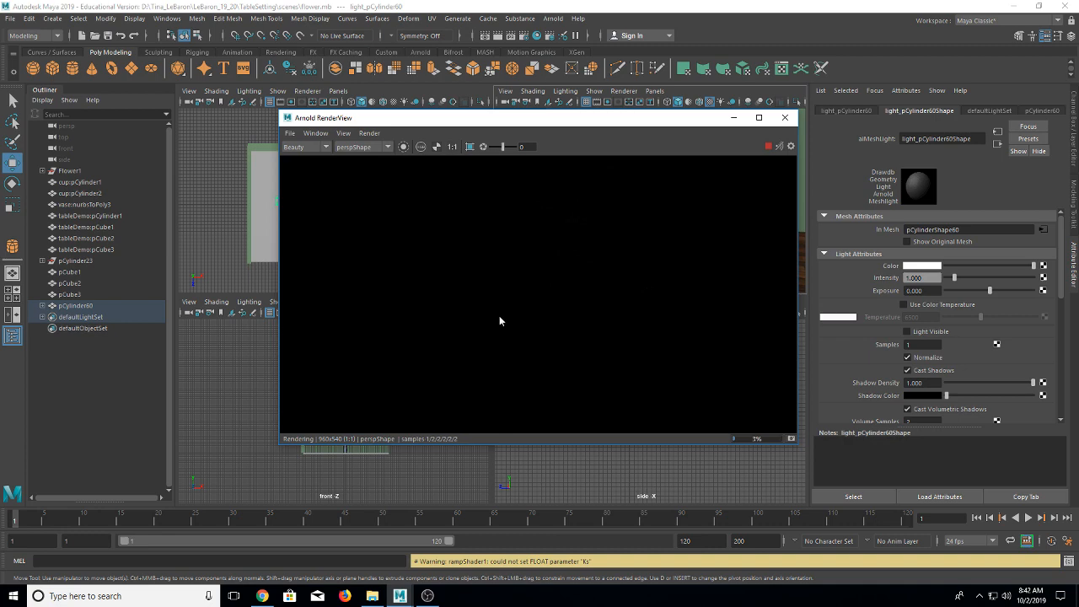
{"action": "left_click", "coordinate": [785, 118]}
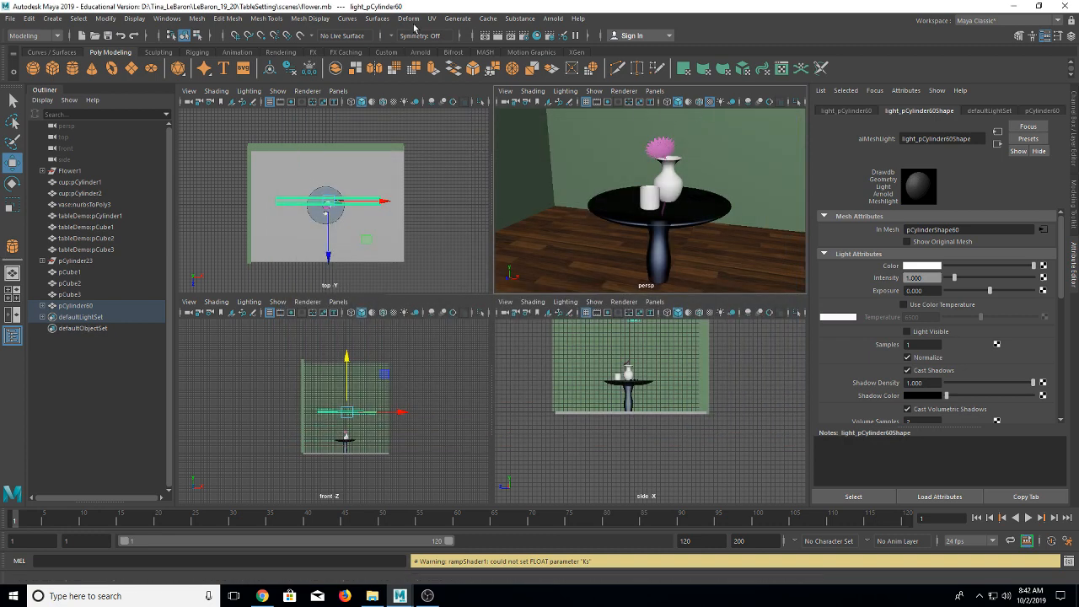
Step: Render the scene with Arnold Renderer in Maya's Render View and close the window
{"action": "left_click", "coordinate": [376, 21]}
{"action": "mouse_move", "coordinate": [310, 21]}
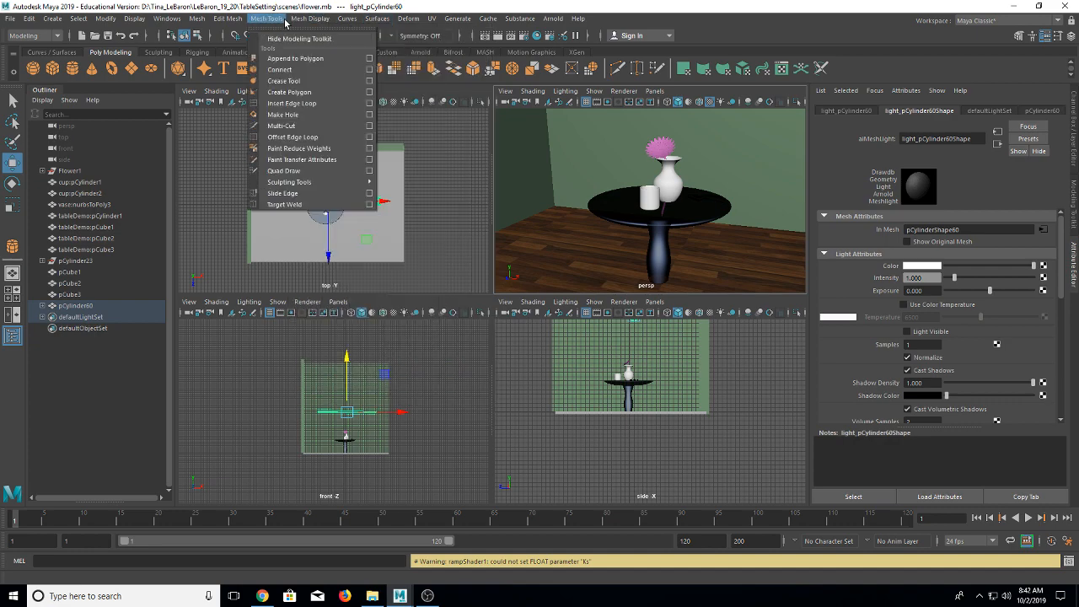
{"action": "mouse_move", "coordinate": [408, 18]}
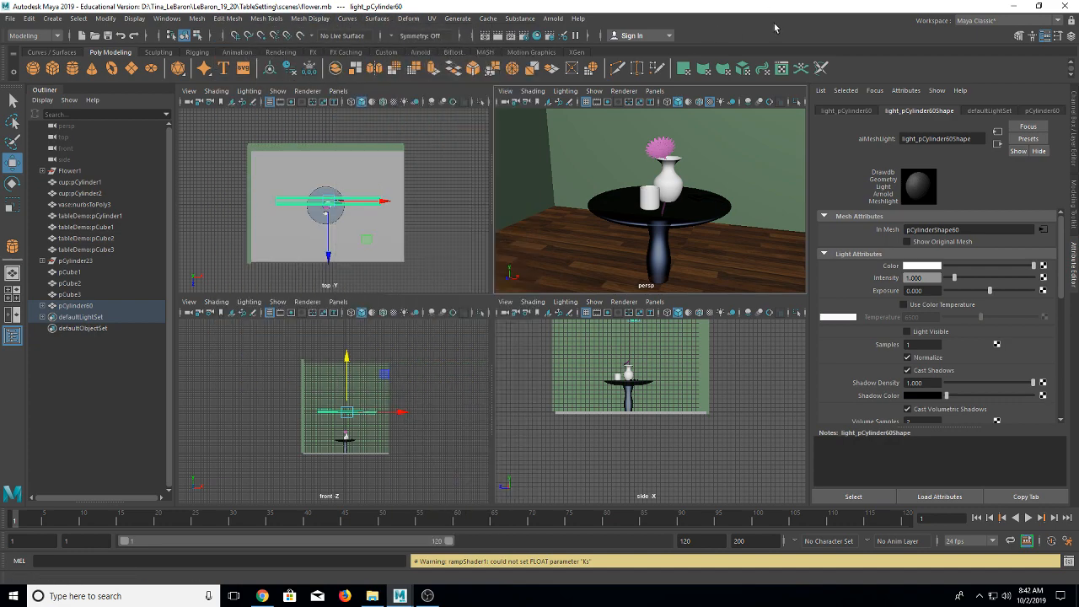
{"action": "left_click", "coordinate": [471, 36]}
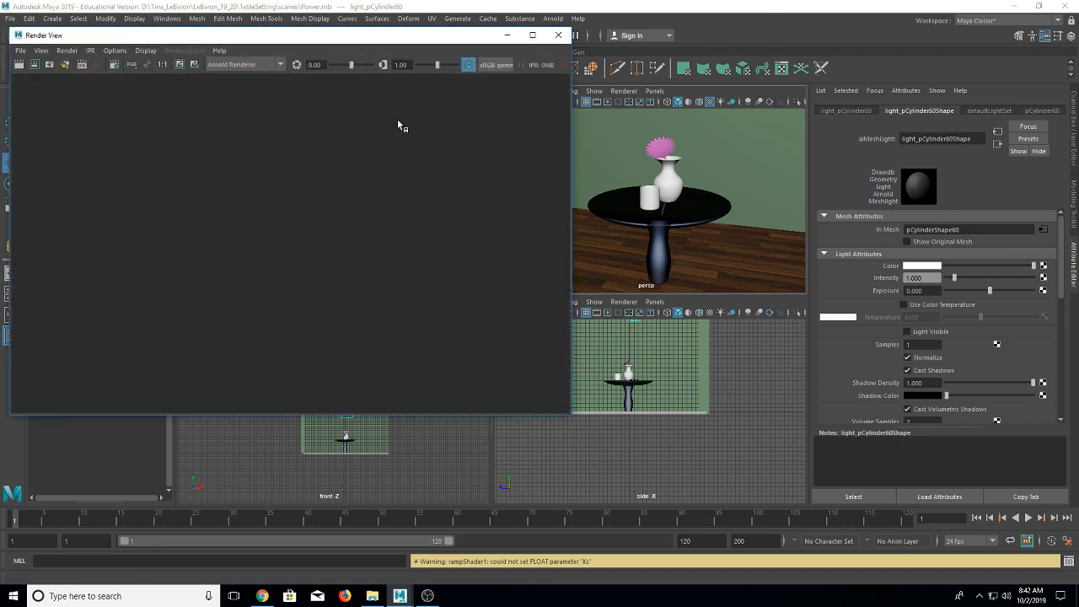
{"action": "left_click", "coordinate": [17, 65]}
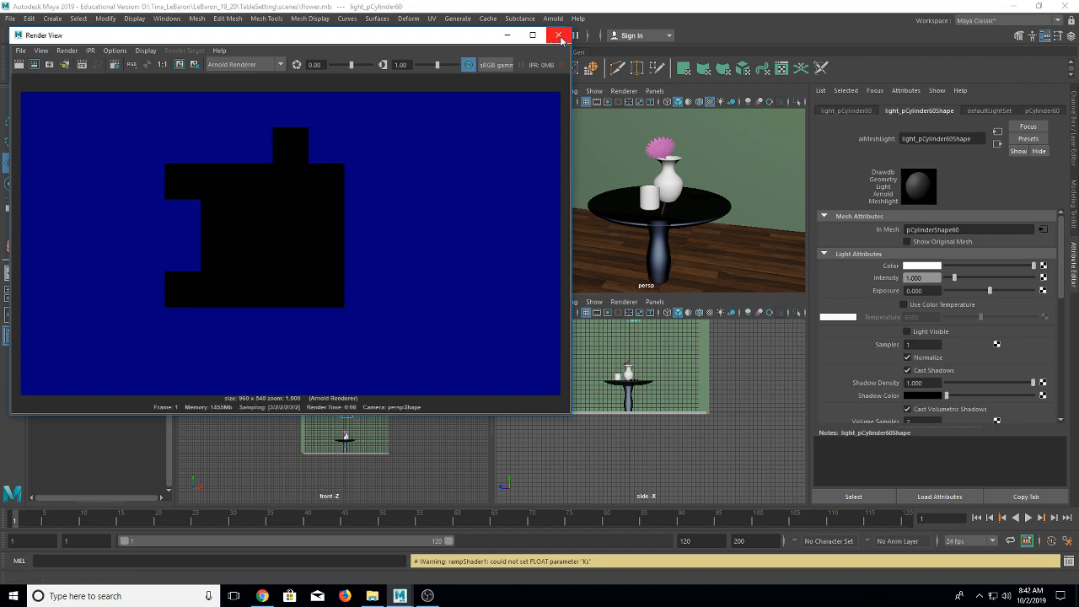
{"action": "left_click", "coordinate": [558, 35]}
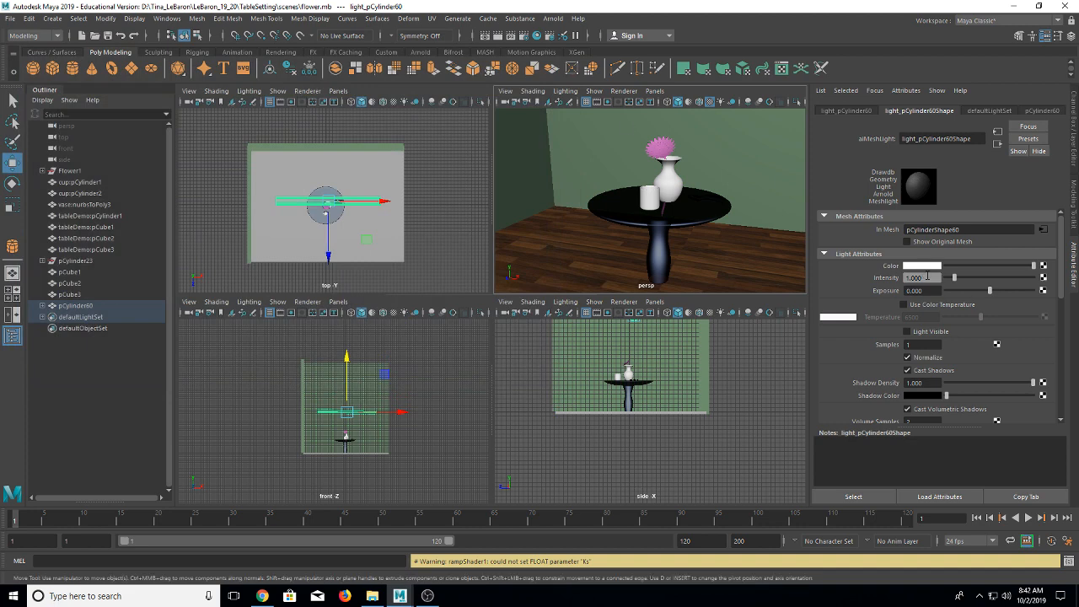
Step: Set the mesh light's Intensity to 15
{"action": "left_click", "coordinate": [922, 277]}
{"action": "type", "text": "7"}
{"action": "type", "text": "5"}
Step: Add an Arnold area light and raise it from the floor to just above the flower
{"action": "left_click", "coordinate": [553, 19]}
{"action": "mouse_move", "coordinate": [564, 77]}
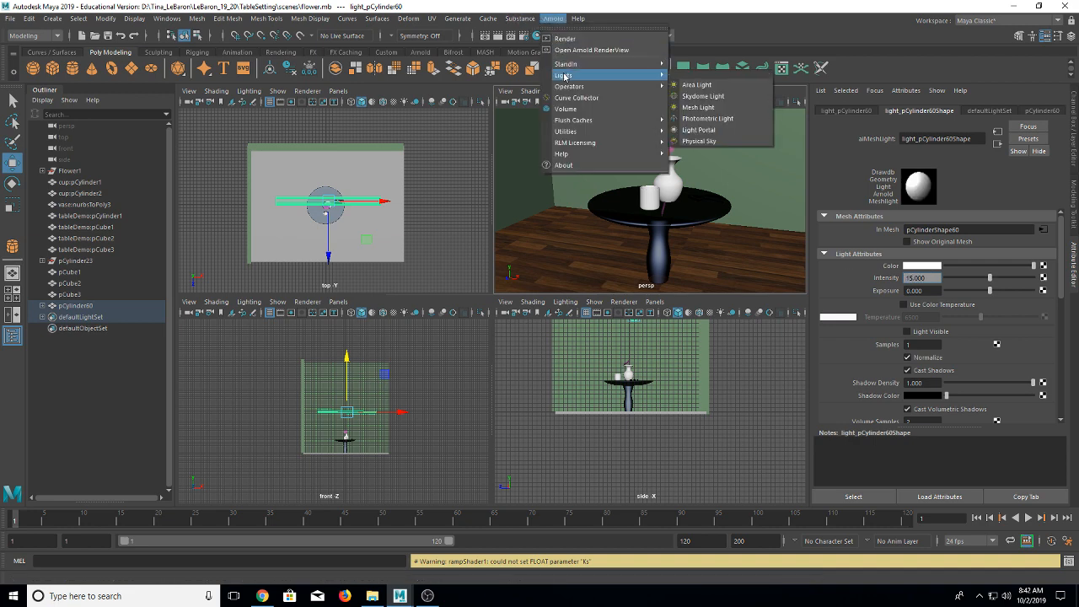
{"action": "left_click", "coordinate": [698, 86]}
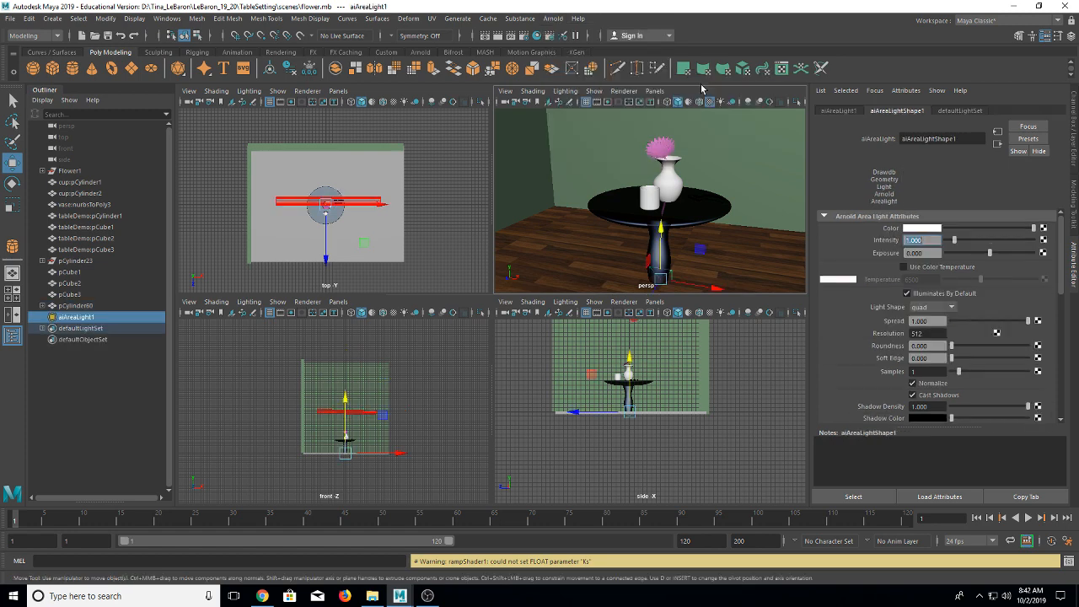
{"action": "left_click_drag", "start_coordinate": [658, 291], "coordinate": [624, 301]}
{"action": "left_click_drag", "start_coordinate": [648, 243], "coordinate": [610, 83]}
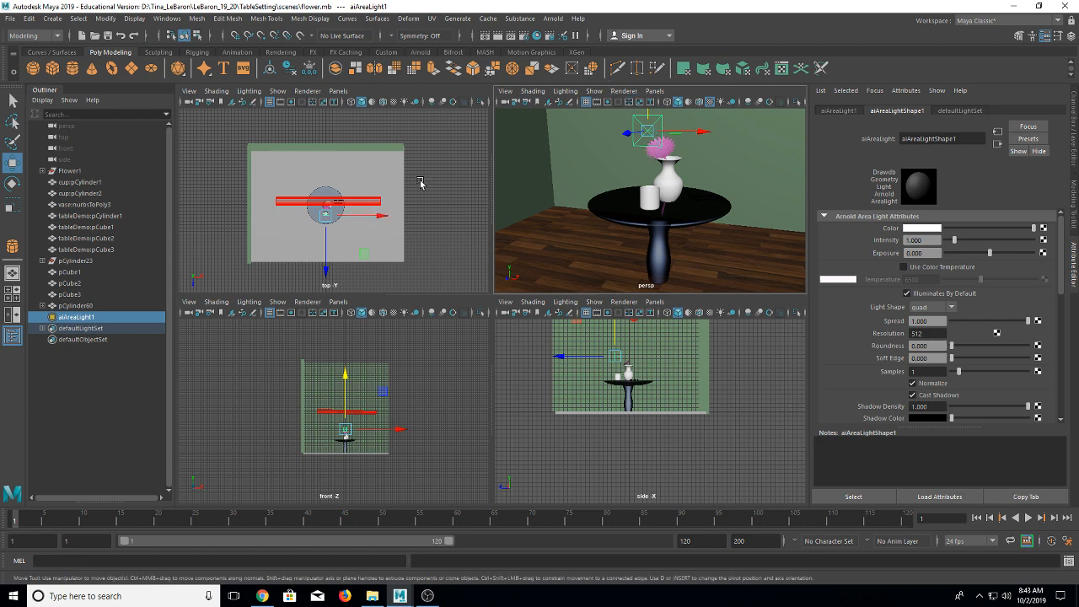
Step: Tilt the area light downward toward the table and move it forward in front of the flower and slightly sideways
{"action": "left_click", "coordinate": [11, 185]}
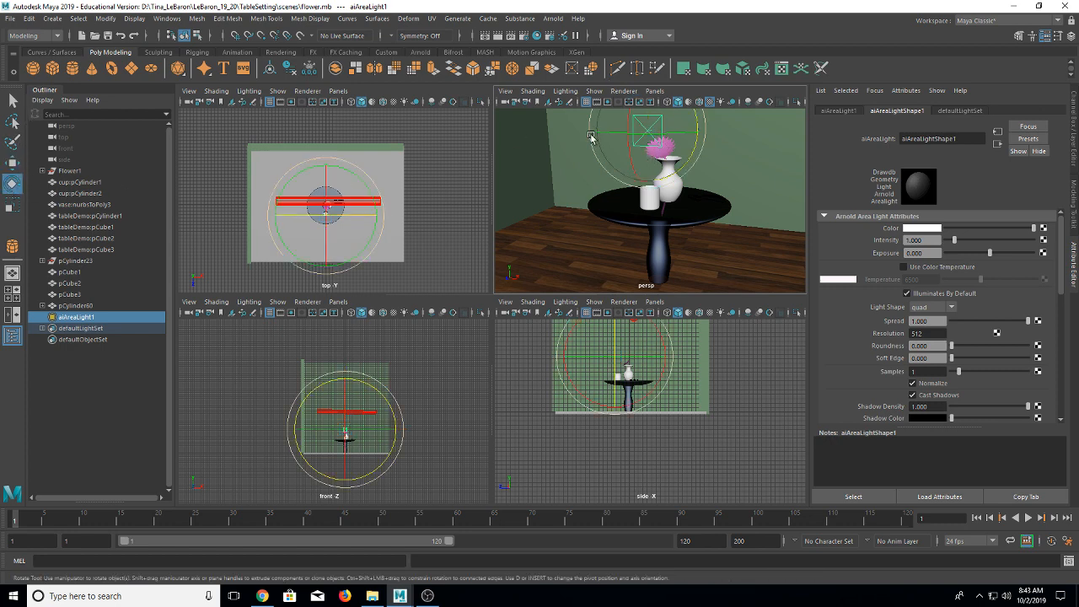
{"action": "left_click_drag", "start_coordinate": [631, 157], "coordinate": [609, 117]}
{"action": "left_click", "coordinate": [12, 165]}
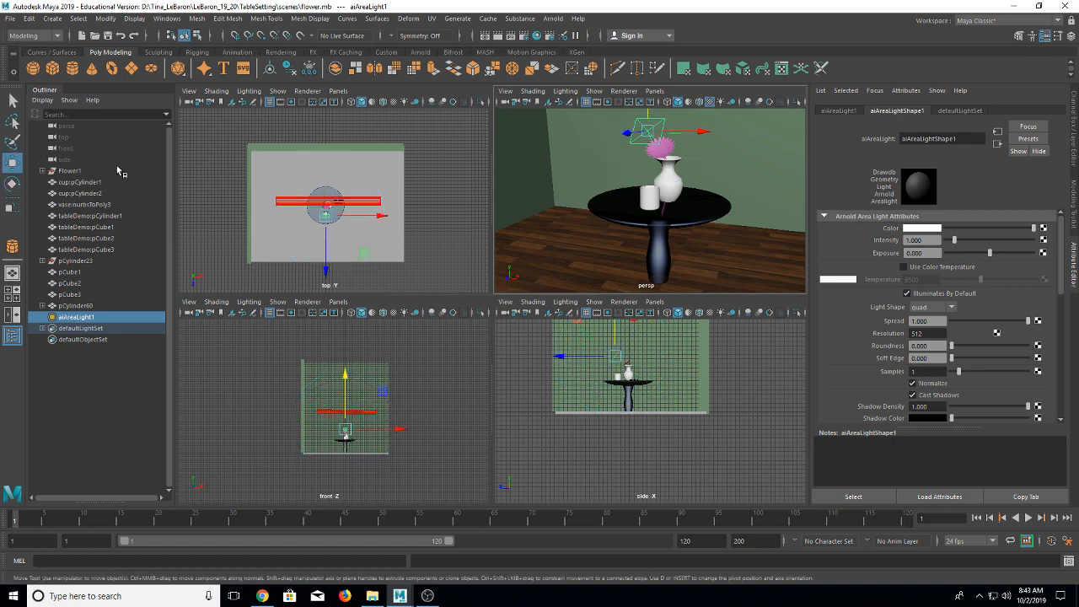
{"action": "left_click_drag", "start_coordinate": [677, 129], "coordinate": [548, 172]}
{"action": "left_click_drag", "start_coordinate": [615, 146], "coordinate": [683, 157]}
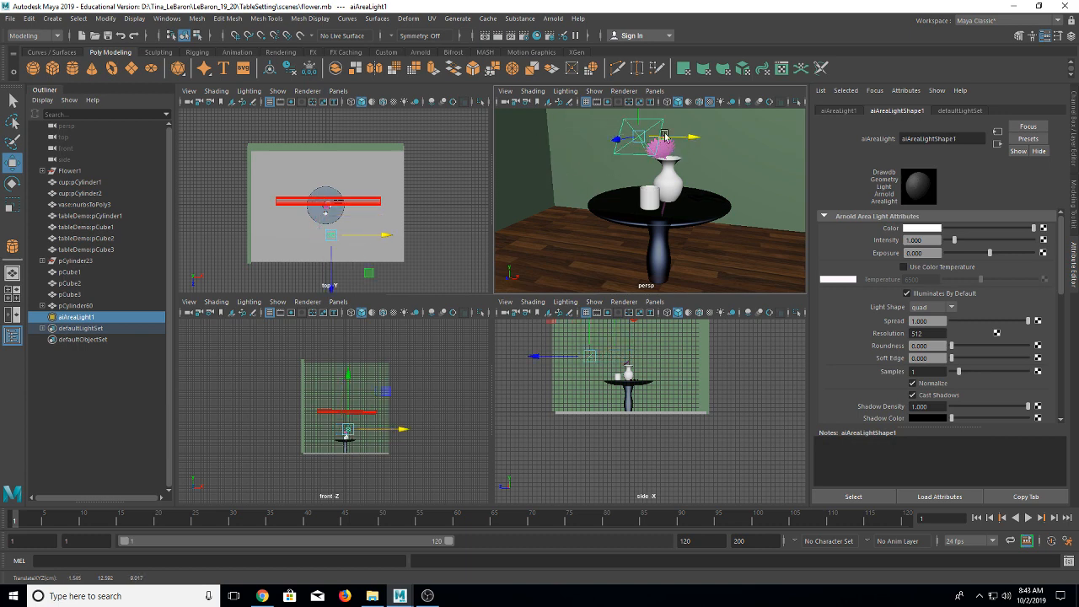
Step: Render the perspective view to check the area light, then close the Render View
{"action": "left_click", "coordinate": [487, 36]}
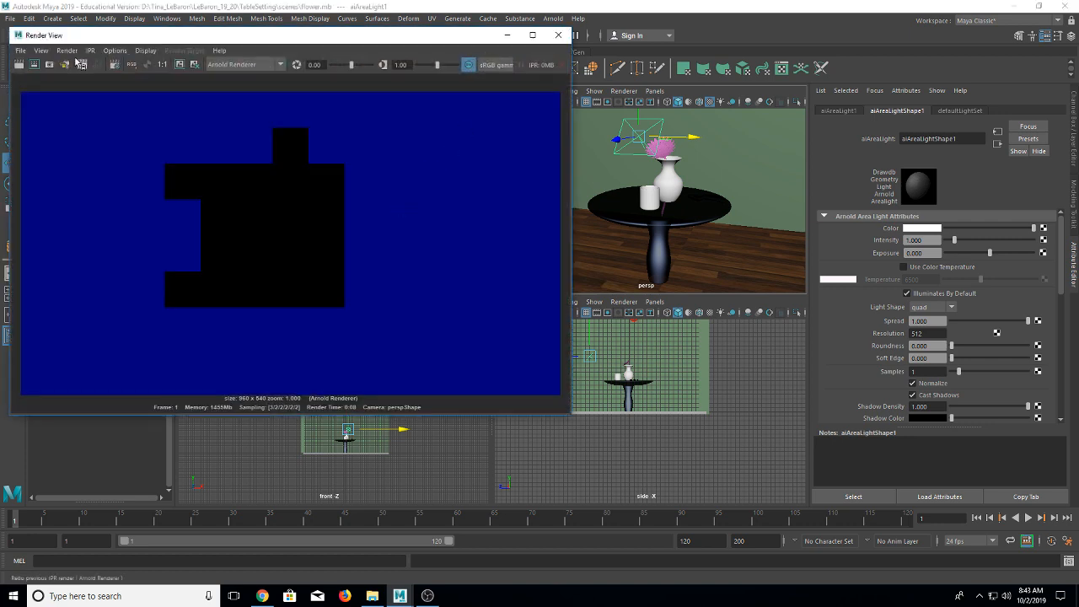
{"action": "left_click", "coordinate": [20, 64]}
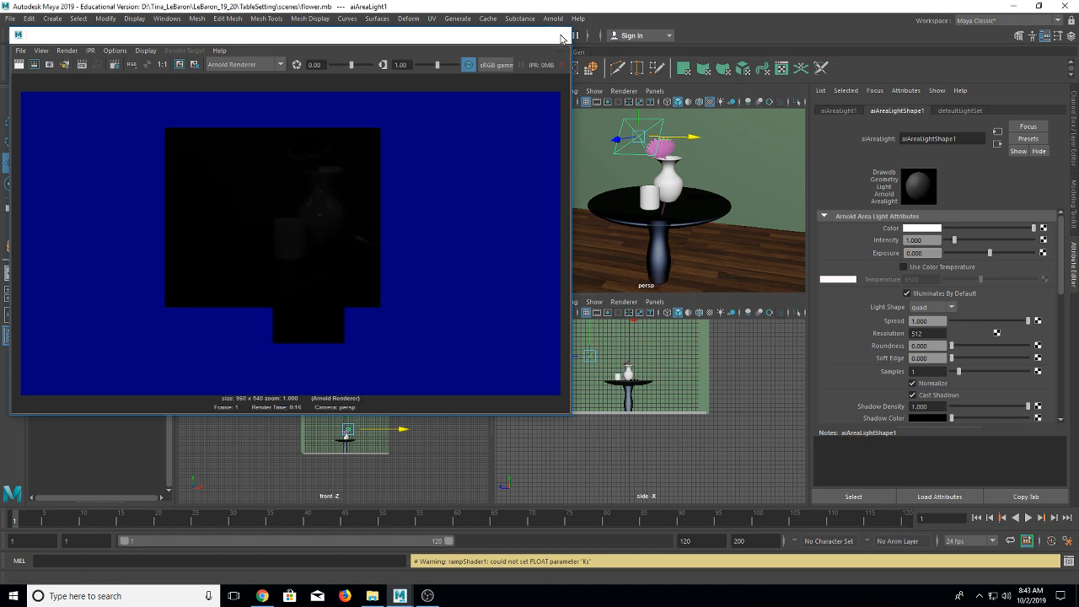
{"action": "left_click", "coordinate": [558, 35]}
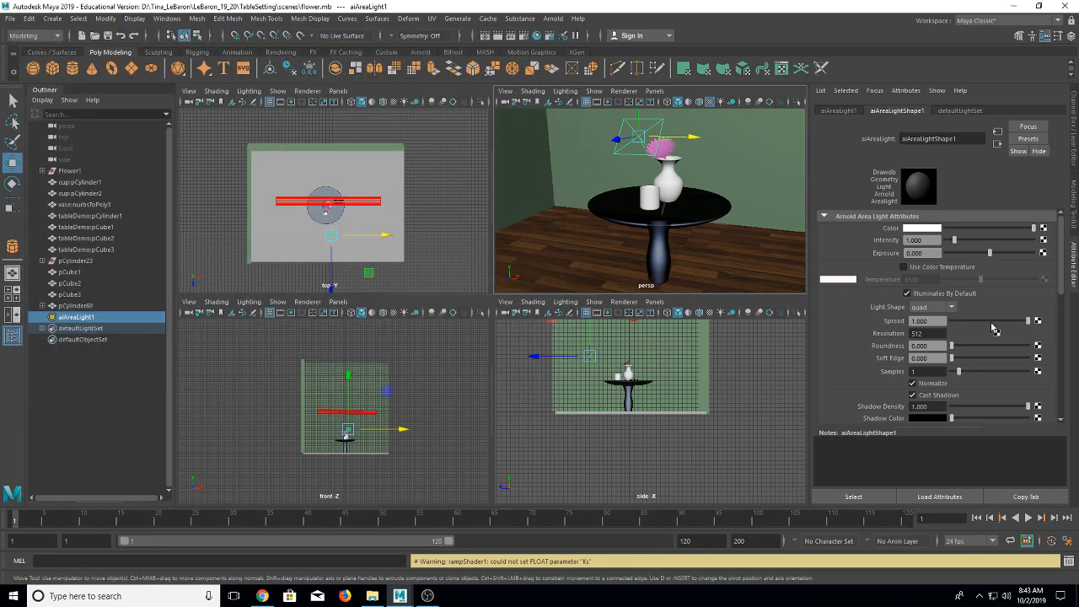
Step: Raise the area light's Intensity
{"action": "left_click", "coordinate": [915, 240]}
{"action": "left_click", "coordinate": [762, 226]}
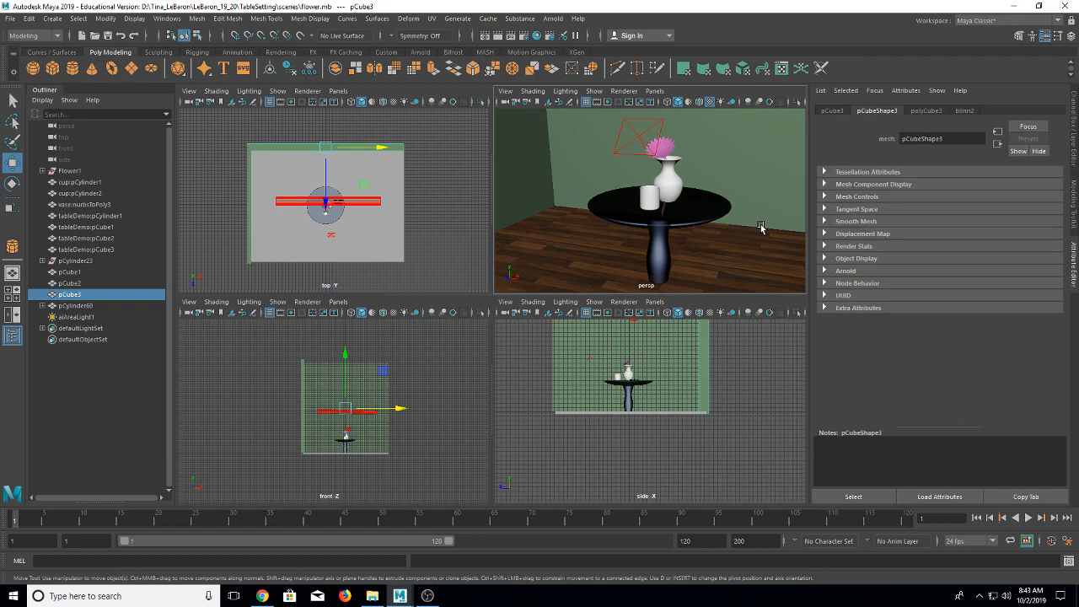
{"action": "left_click", "coordinate": [645, 126]}
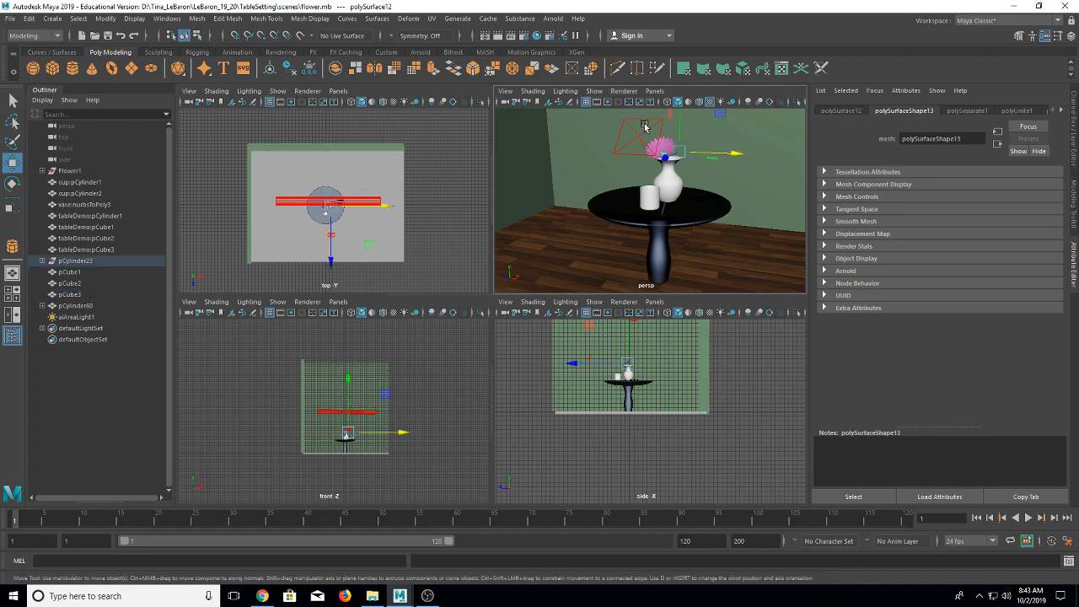
Step: Render the table setting again with the brighter area light and close the Render View
{"action": "left_click", "coordinate": [488, 36]}
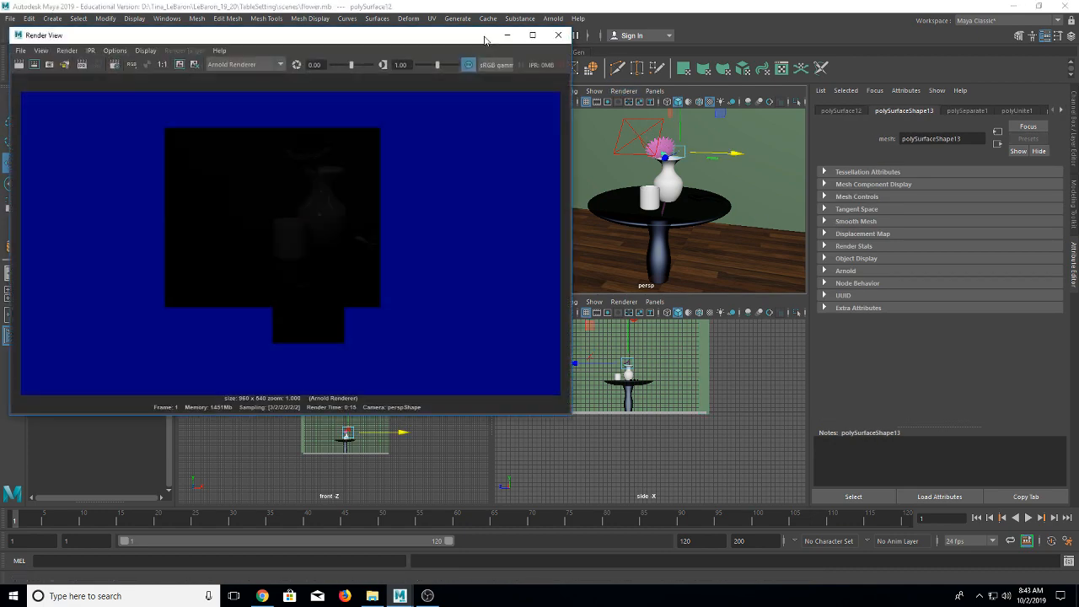
{"action": "left_click", "coordinate": [18, 65]}
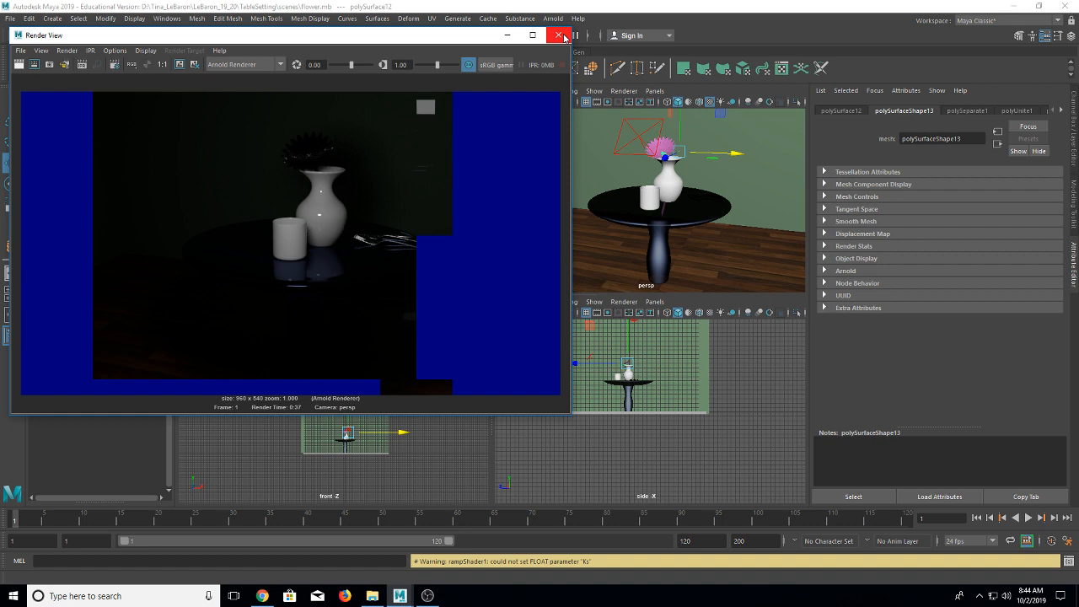
{"action": "left_click", "coordinate": [559, 35]}
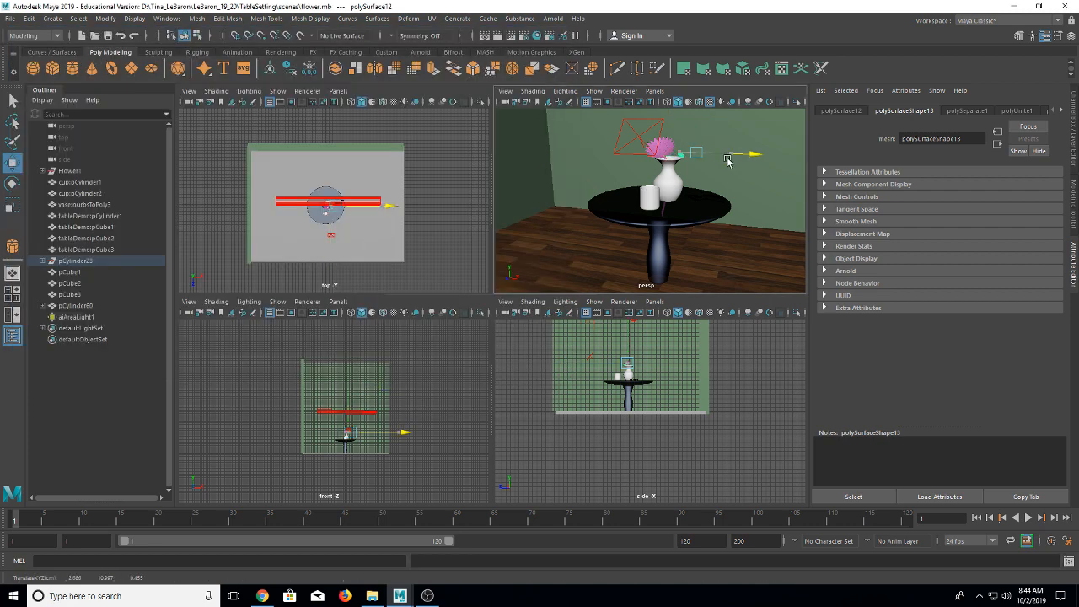
Step: Undo the last sideways move of the selected polySurface12 piece
{"action": "key", "text": "ctrl+z"}
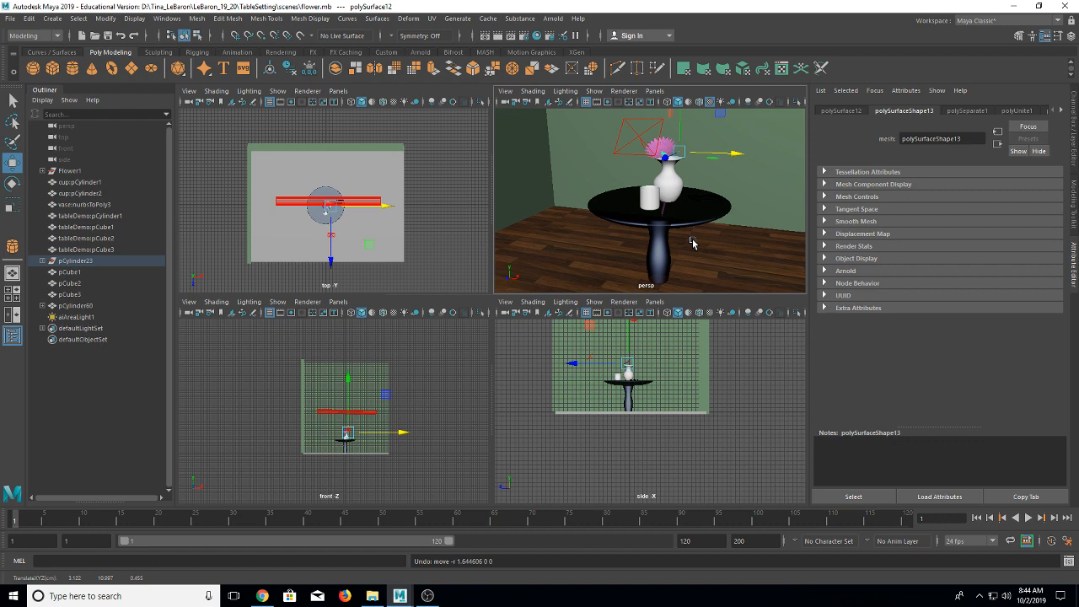
{"action": "left_click", "coordinate": [549, 19]}
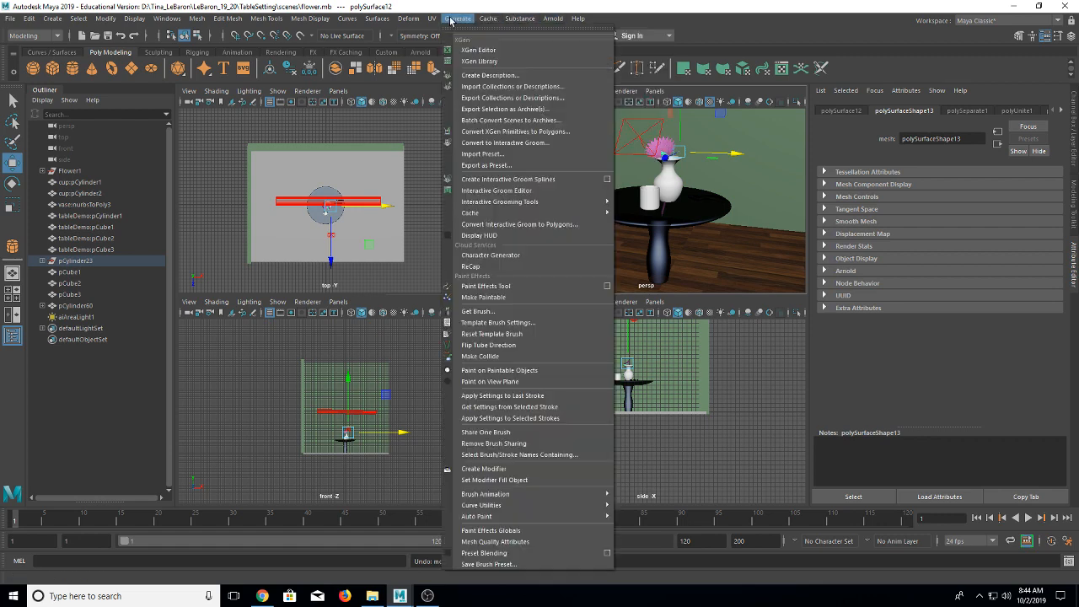
{"action": "mouse_move", "coordinate": [428, 20]}
{"action": "mouse_move", "coordinate": [345, 20]}
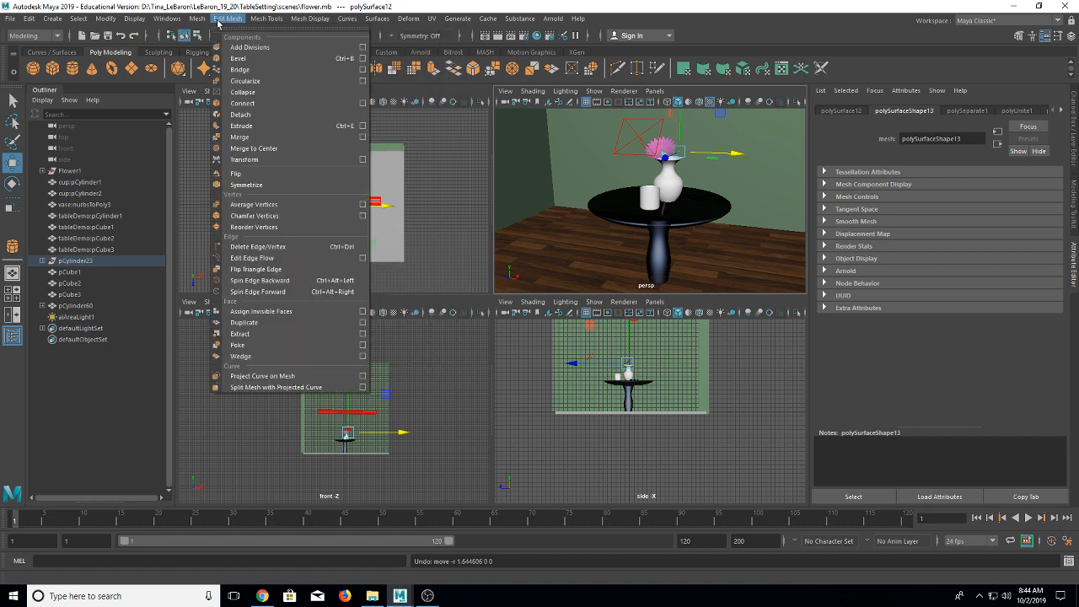
{"action": "mouse_move", "coordinate": [167, 19]}
{"action": "mouse_move", "coordinate": [200, 42]}
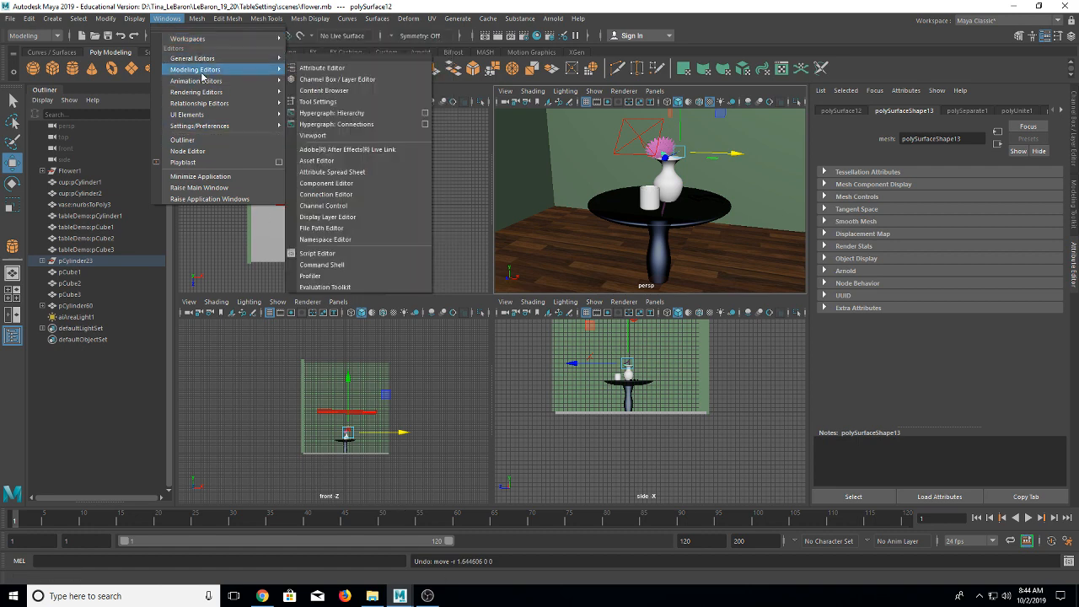
{"action": "mouse_move", "coordinate": [195, 80]}
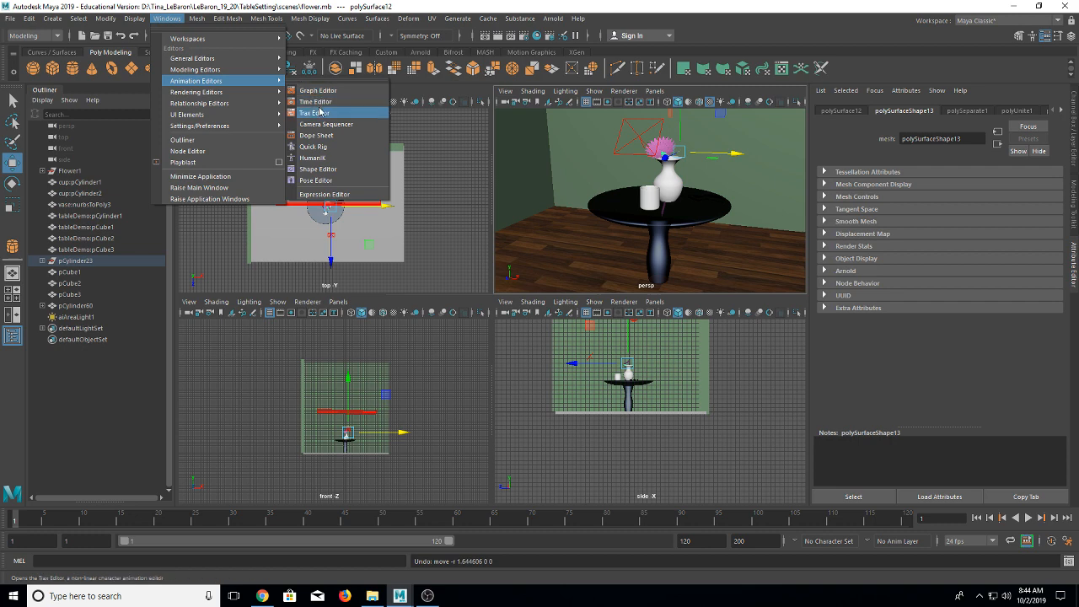
Step: Extend the end of the playback range to frame 200
{"action": "mouse_move", "coordinate": [431, 517]}
{"action": "left_mouse_down"}
{"action": "mouse_move", "coordinate": [59, 523]}
{"action": "mouse_move", "coordinate": [904, 538]}
{"action": "mouse_move", "coordinate": [407, 539]}
{"action": "mouse_move", "coordinate": [17, 519]}
{"action": "mouse_move", "coordinate": [897, 520]}
{"action": "mouse_move", "coordinate": [910, 524]}
{"action": "mouse_move", "coordinate": [908, 540]}
{"action": "left_mouse_up"}
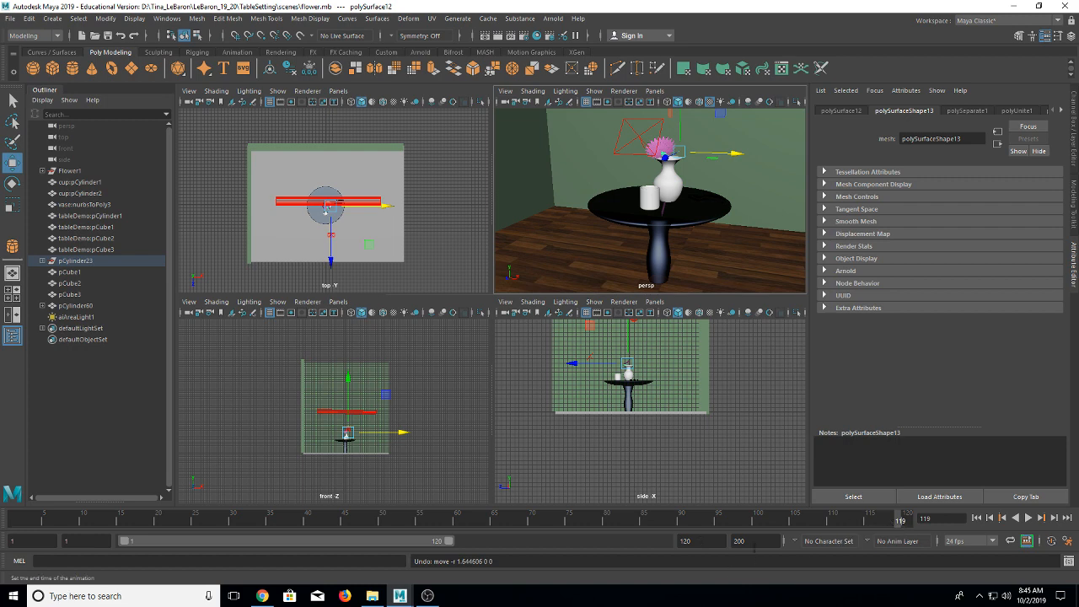
{"action": "double_click", "coordinate": [687, 540]}
{"action": "key", "text": "Return"}
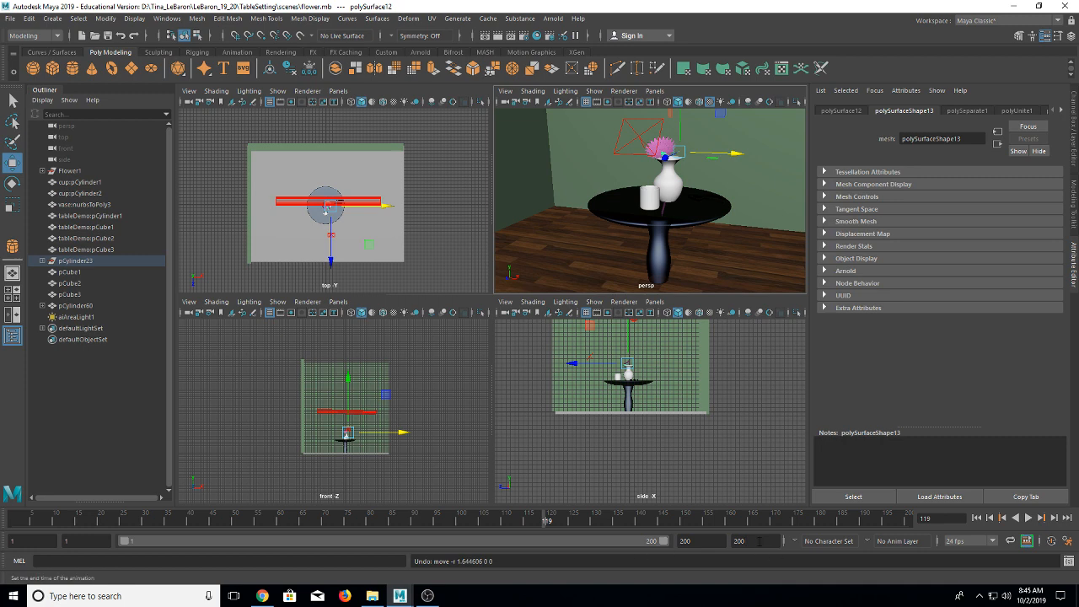
Step: Return to frame 1 and set a keyframe there on the cup at its starting position on the table
{"action": "left_click", "coordinate": [13, 518]}
{"action": "mouse_move", "coordinate": [14, 518]}
{"action": "left_mouse_down"}
{"action": "mouse_move", "coordinate": [161, 518]}
{"action": "mouse_move", "coordinate": [4, 514]}
{"action": "mouse_move", "coordinate": [87, 521]}
{"action": "mouse_move", "coordinate": [12, 521]}
{"action": "left_mouse_up"}
{"action": "left_click", "coordinate": [653, 200]}
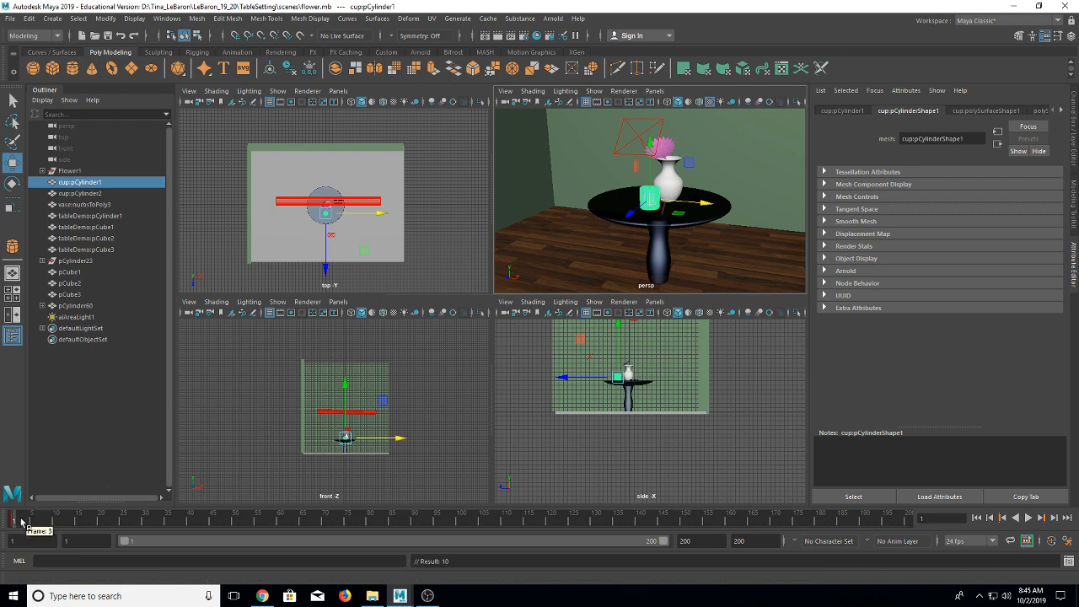
Step: At frame 90, move the cup along X across the tabletop to the other side of the vase and keyframe it
{"action": "left_click", "coordinate": [415, 522]}
{"action": "left_click_drag", "start_coordinate": [705, 203], "coordinate": [742, 211]}
{"action": "key", "text": "s"}
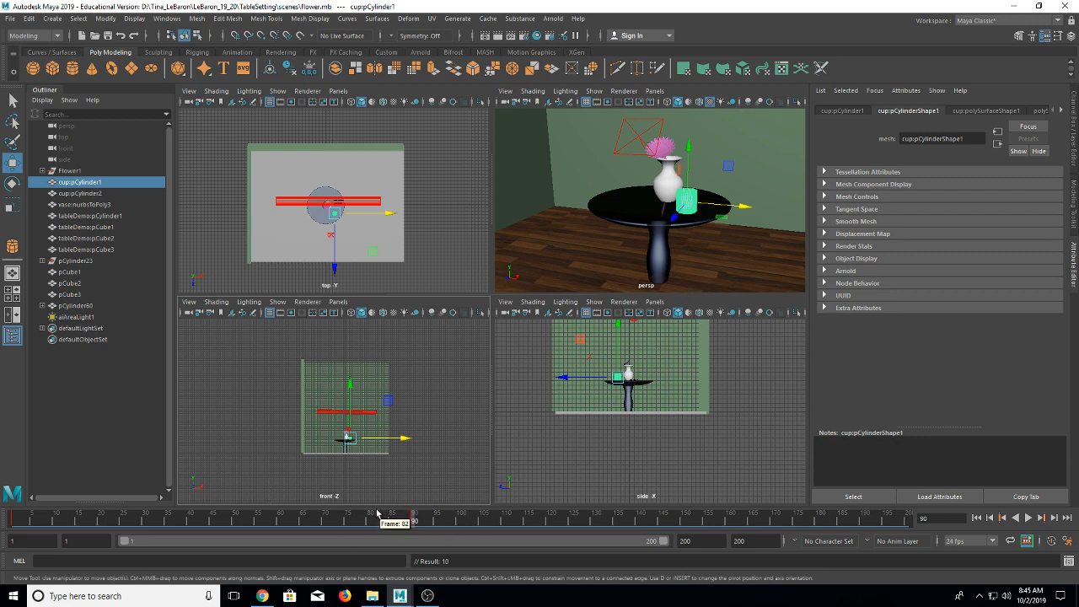
Step: Play back the cup's animation in the perspective view, then stop playback
{"action": "key", "text": "alt+v"}
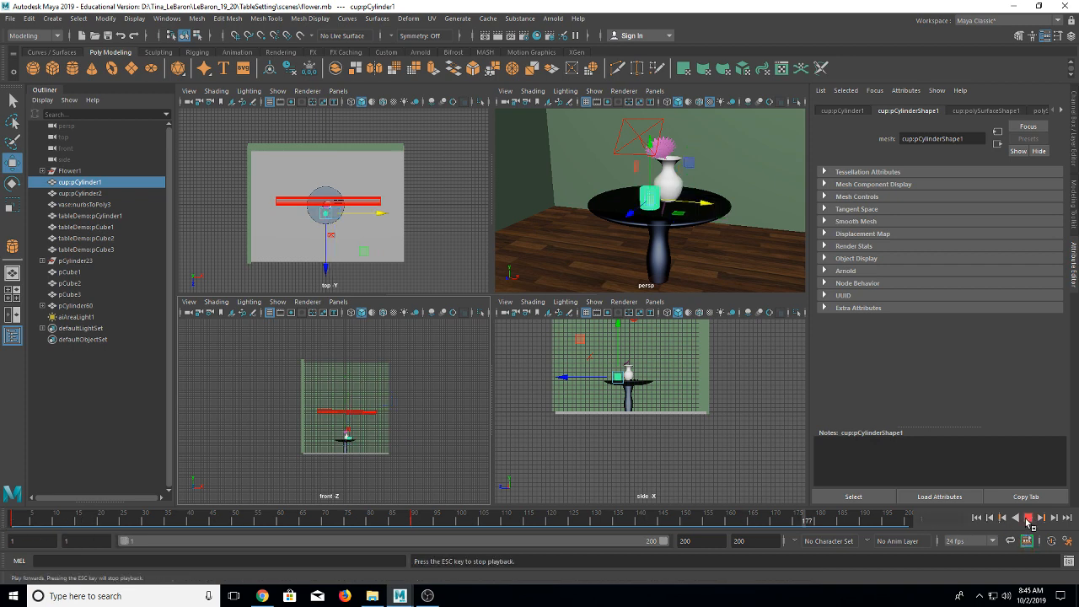
{"action": "left_click", "coordinate": [772, 195]}
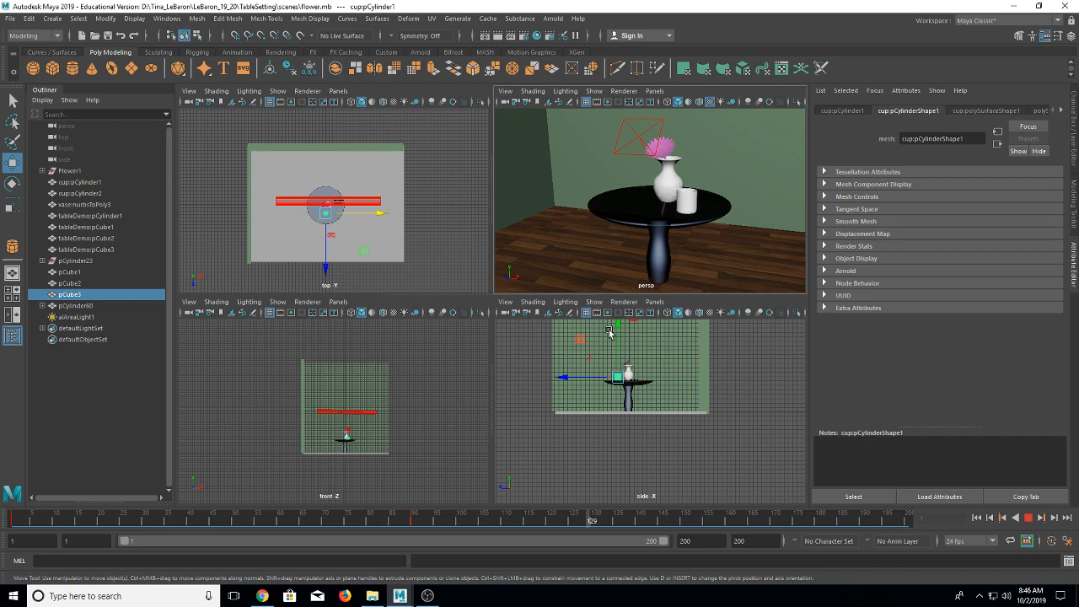
{"action": "left_click", "coordinate": [1028, 518]}
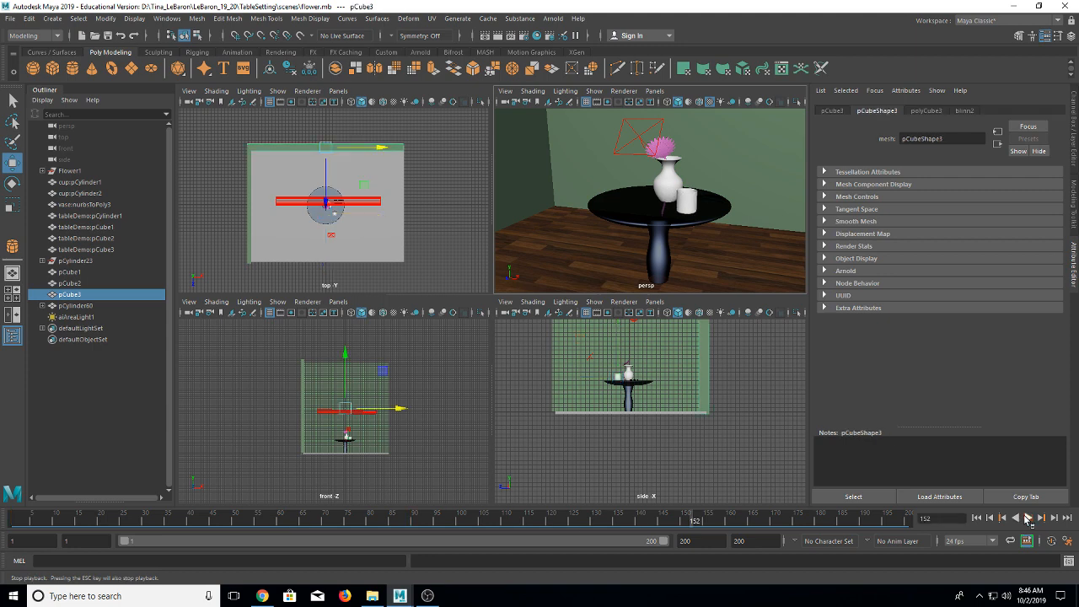
Step: Save the table setting scene under its existing file name, flower.mb
{"action": "left_click", "coordinate": [10, 19]}
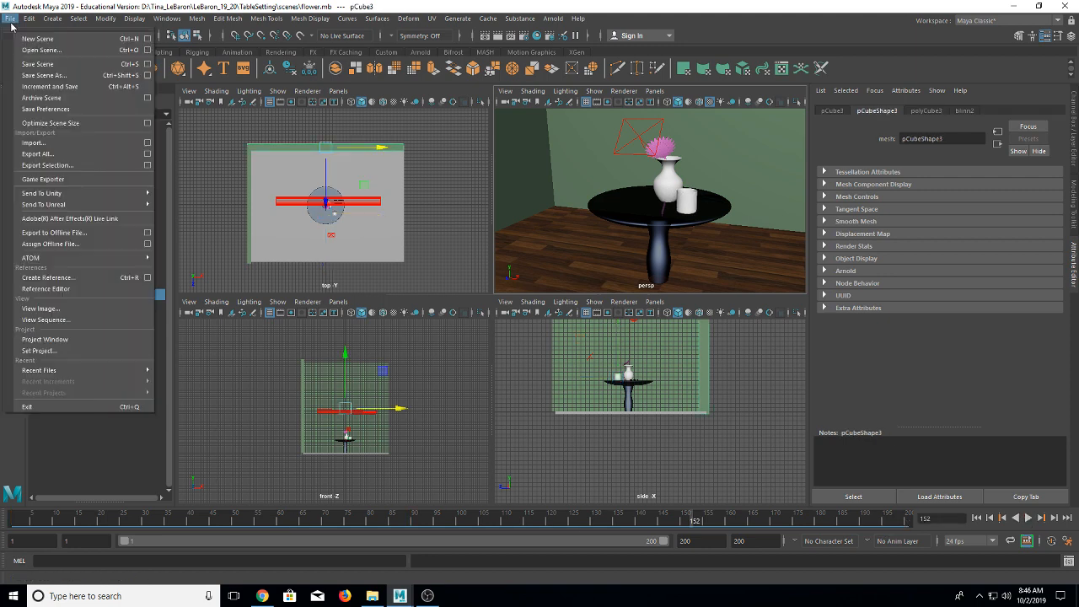
{"action": "left_click", "coordinate": [30, 65]}
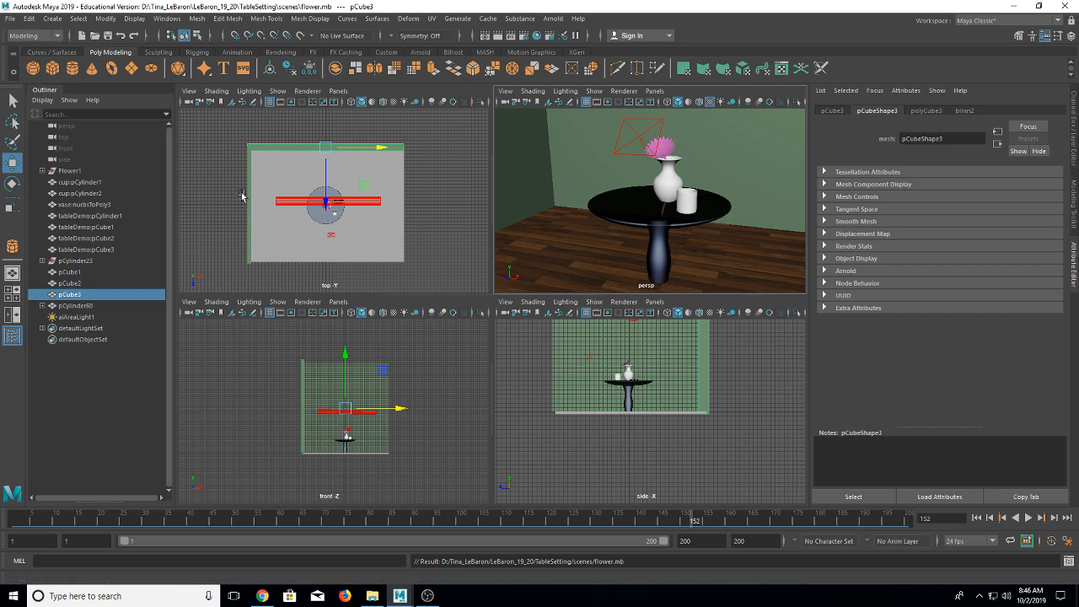
{"action": "left_click", "coordinate": [427, 596]}
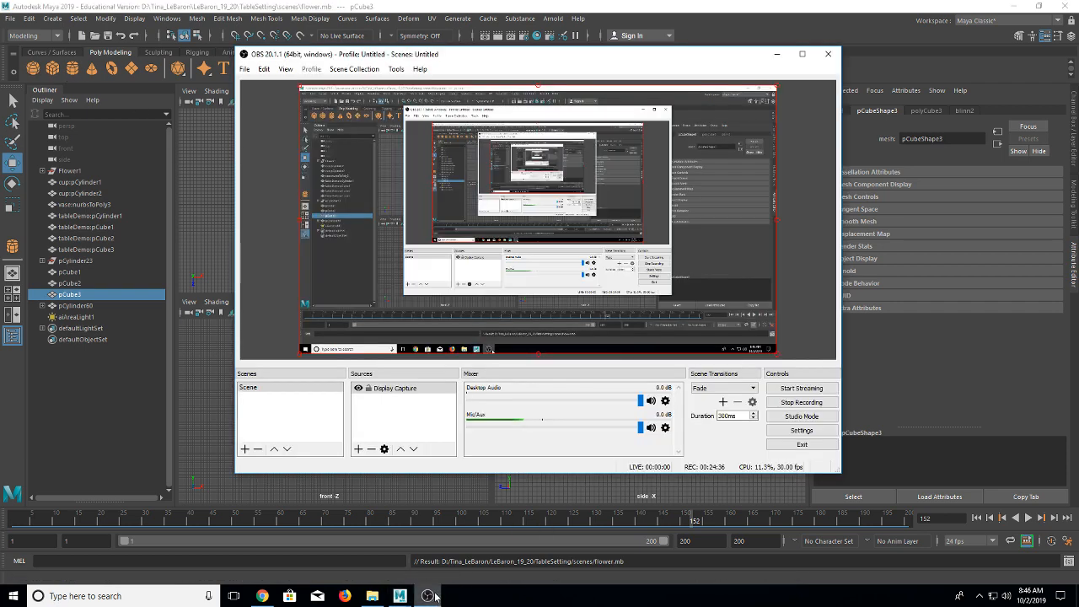